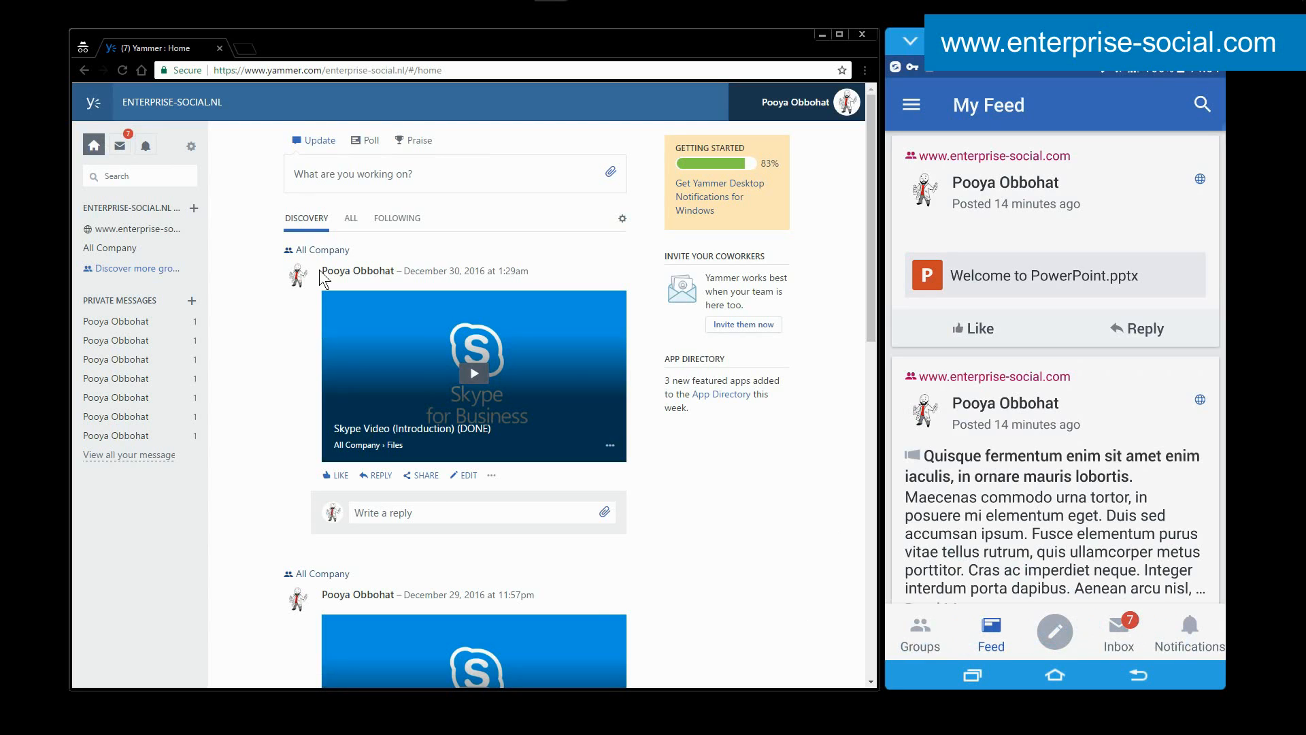
# Show the My Groups list in the Yammer mobile app and refresh it.
pyautogui.click(1035, 636)
pyautogui.click(985, 559)
pyautogui.click(920, 633)
pyautogui.moveTo(988, 277); pyautogui.dragTo(985, 362)
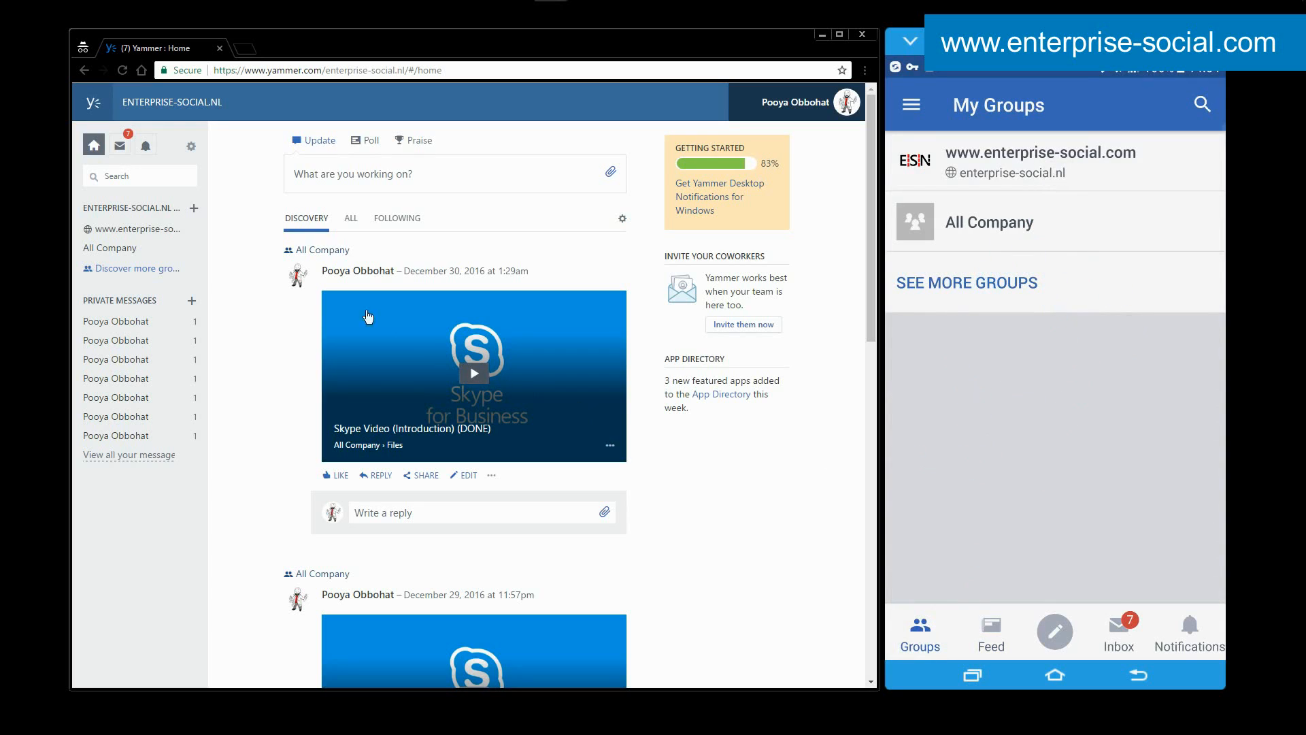
# Switch to the web version of Yammer and compare the inbox's Unread and All message views.
pyautogui.click(119, 146)
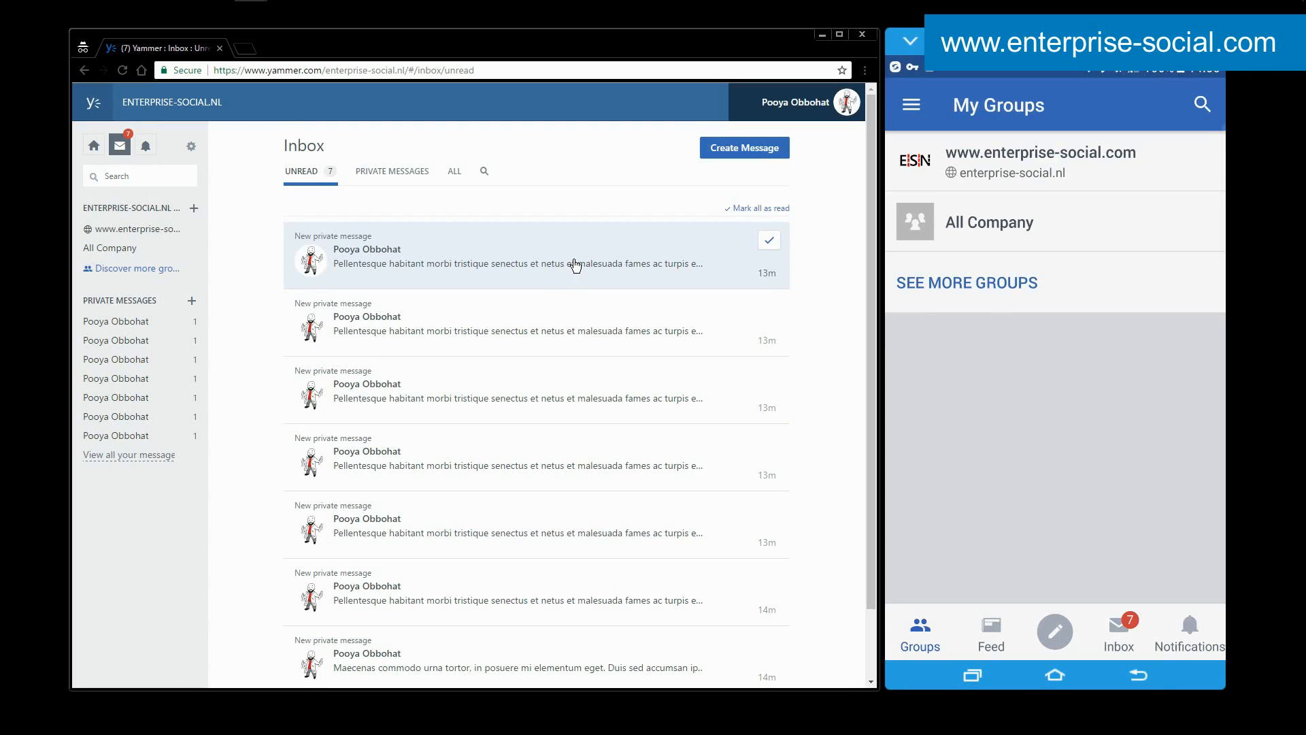
pyautogui.click(456, 172)
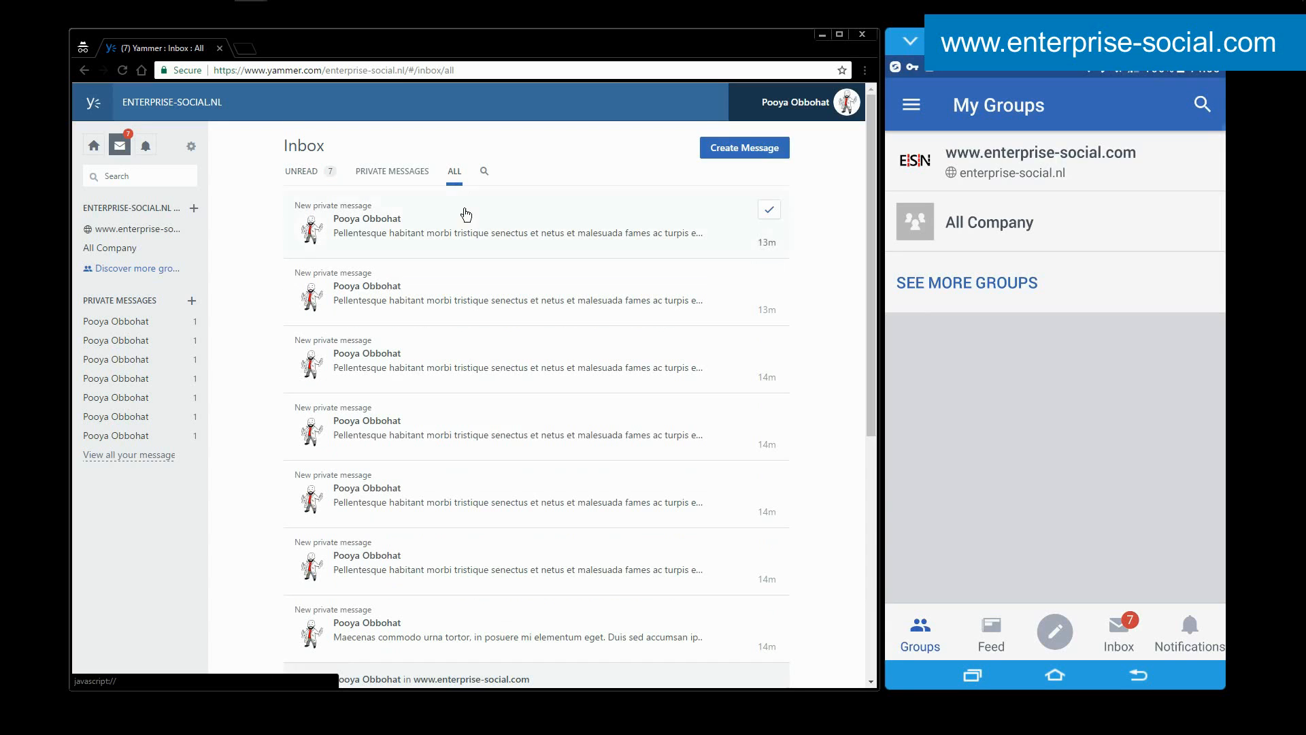
pyautogui.scroll(-10, 464, 302)
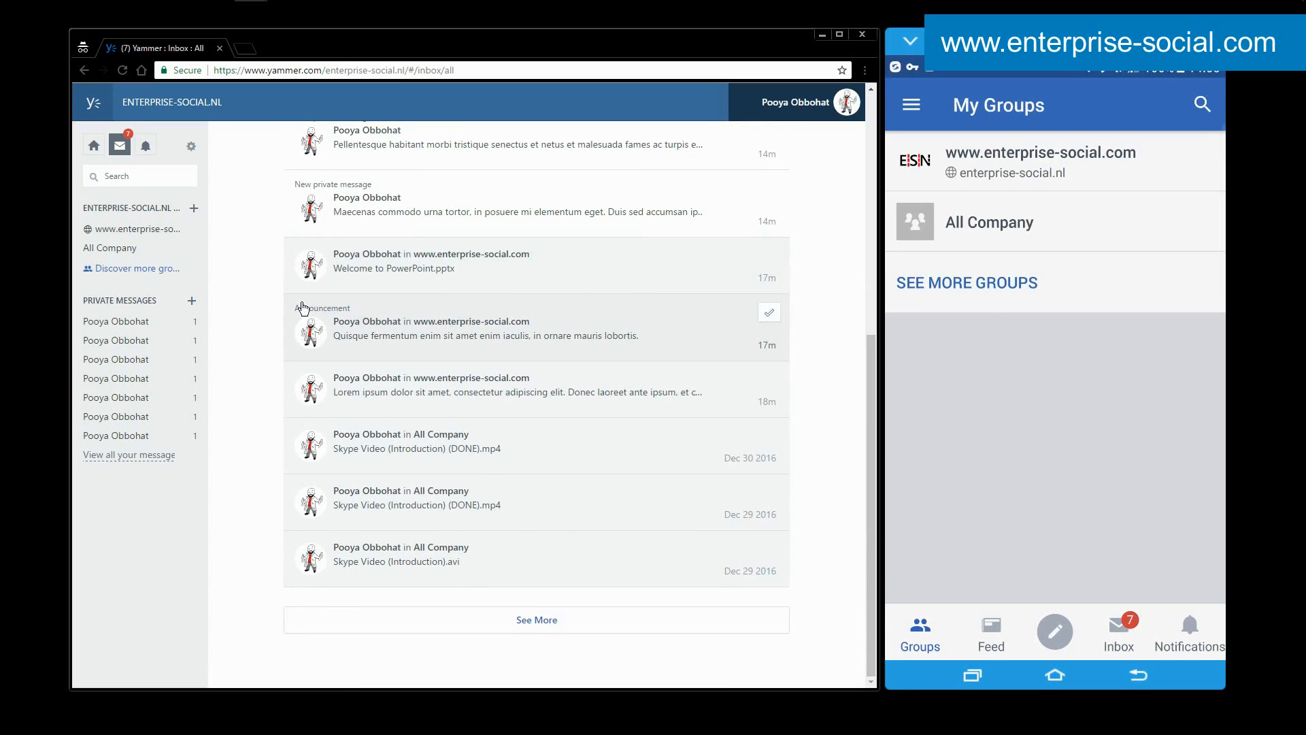
pyautogui.scroll(10, 380, 327)
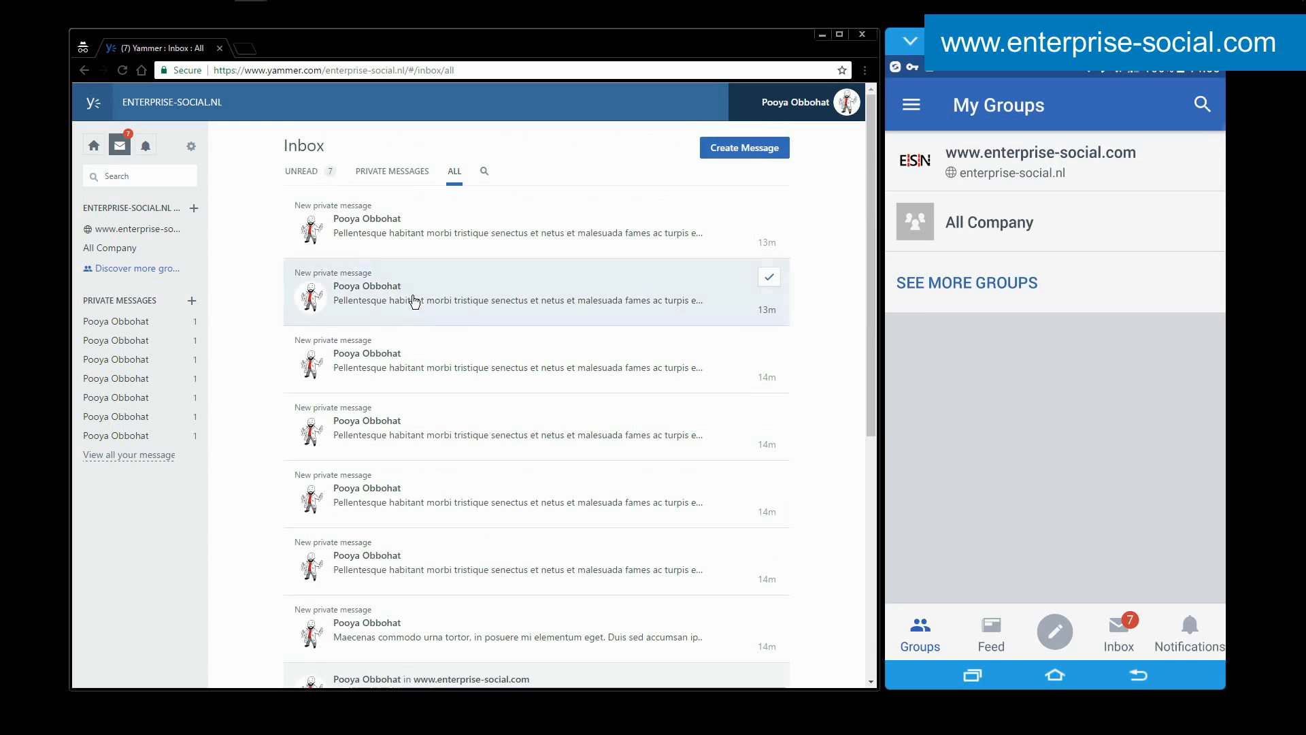
pyautogui.click(318, 172)
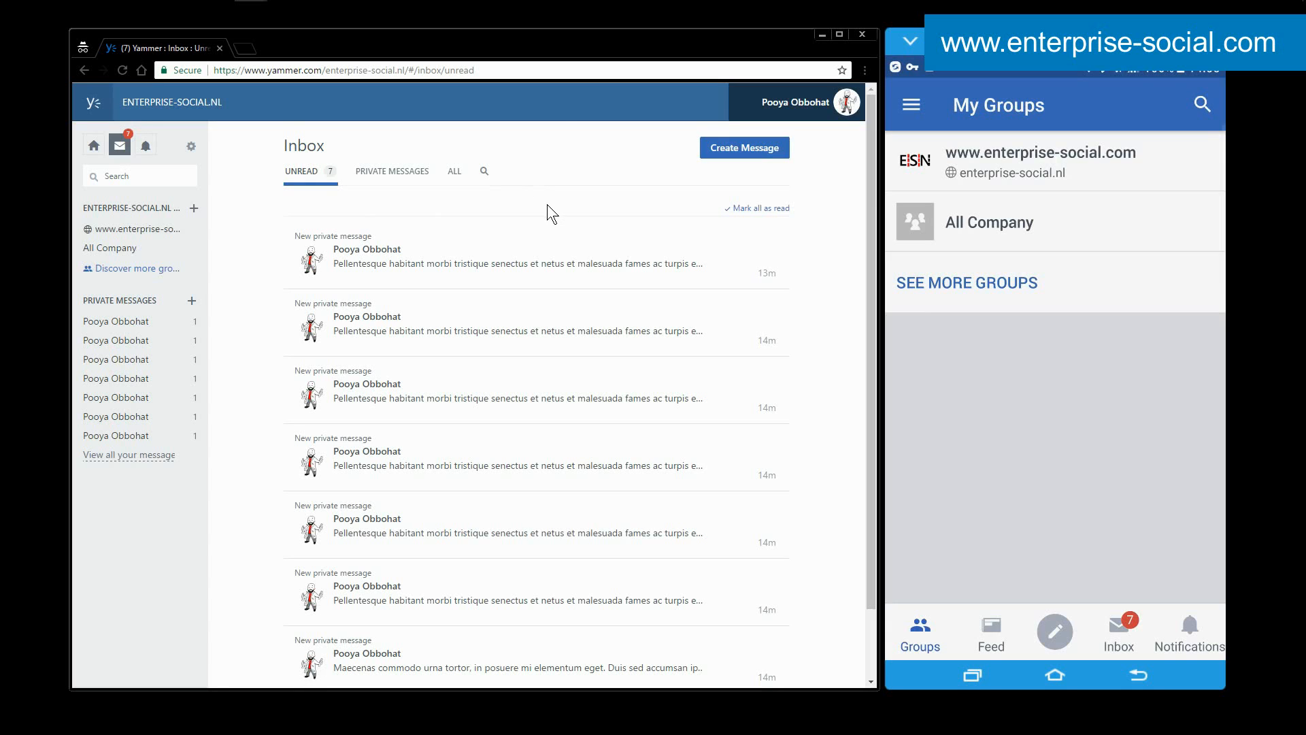
pyautogui.click(455, 171)
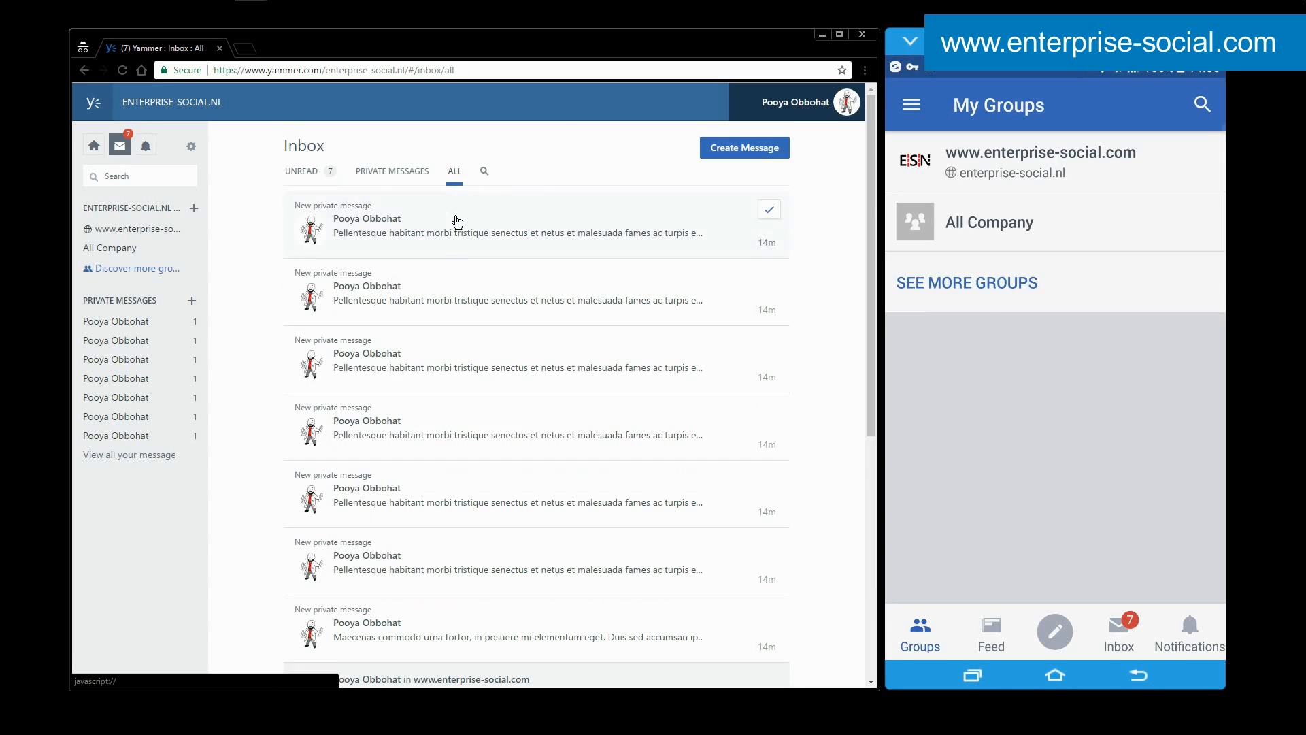
pyautogui.scroll(-7, 451, 367)
pyautogui.scroll(3, 452, 370)
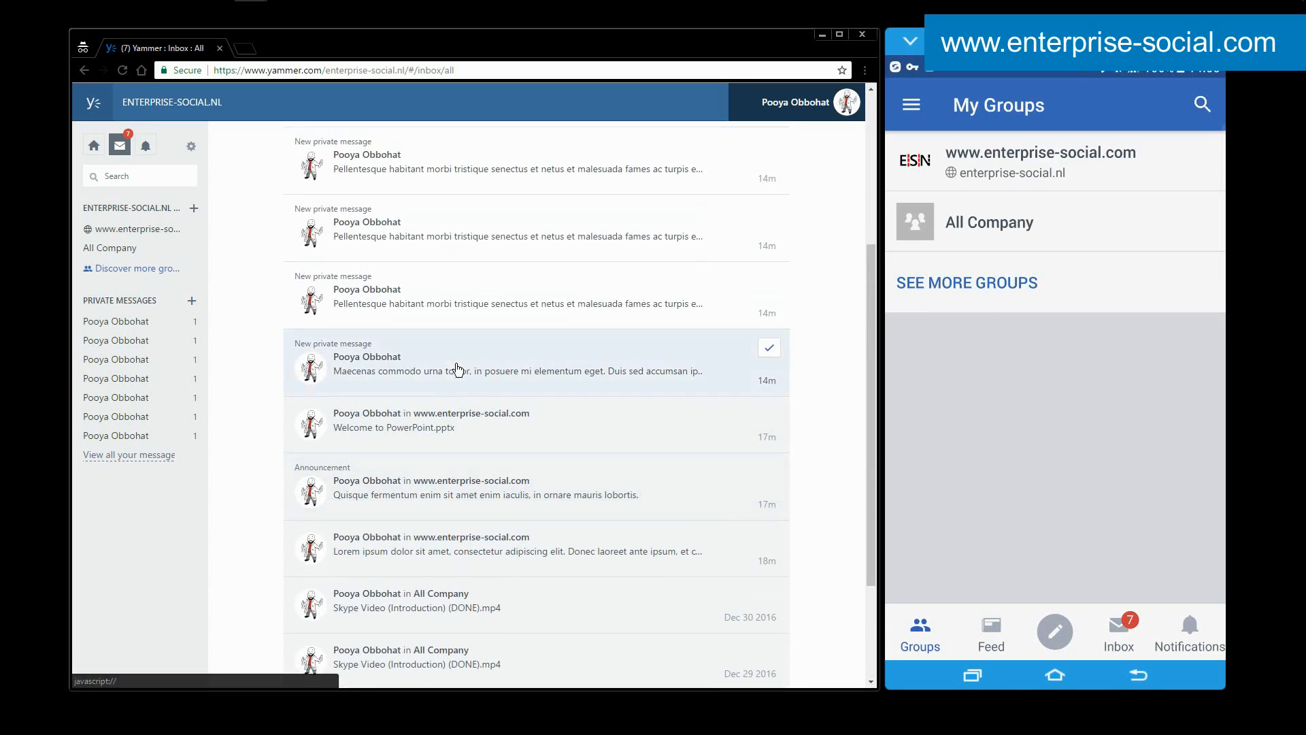
# Open the "Welcome to PowerPoint.pptx" conversation, inspect its extra options, and return to the inbox.
pyautogui.click(453, 425)
pyautogui.click(453, 439)
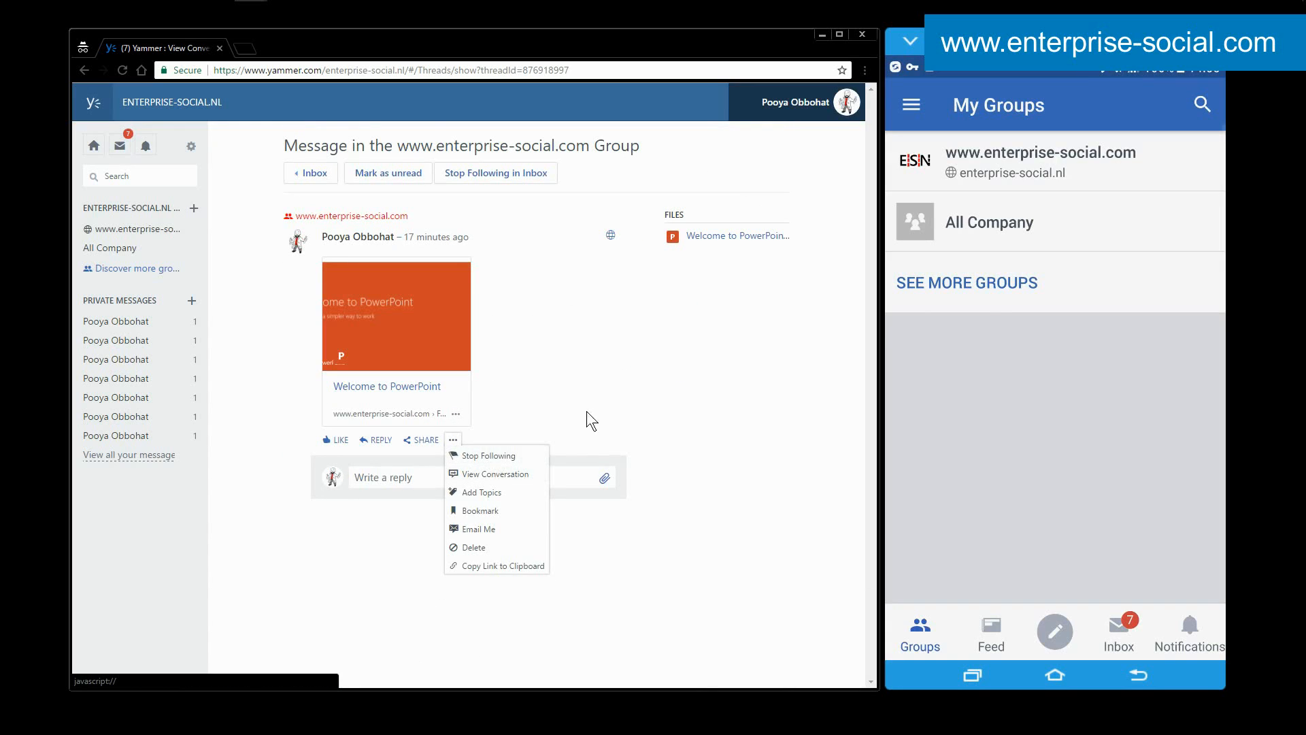
pyautogui.click(482, 201)
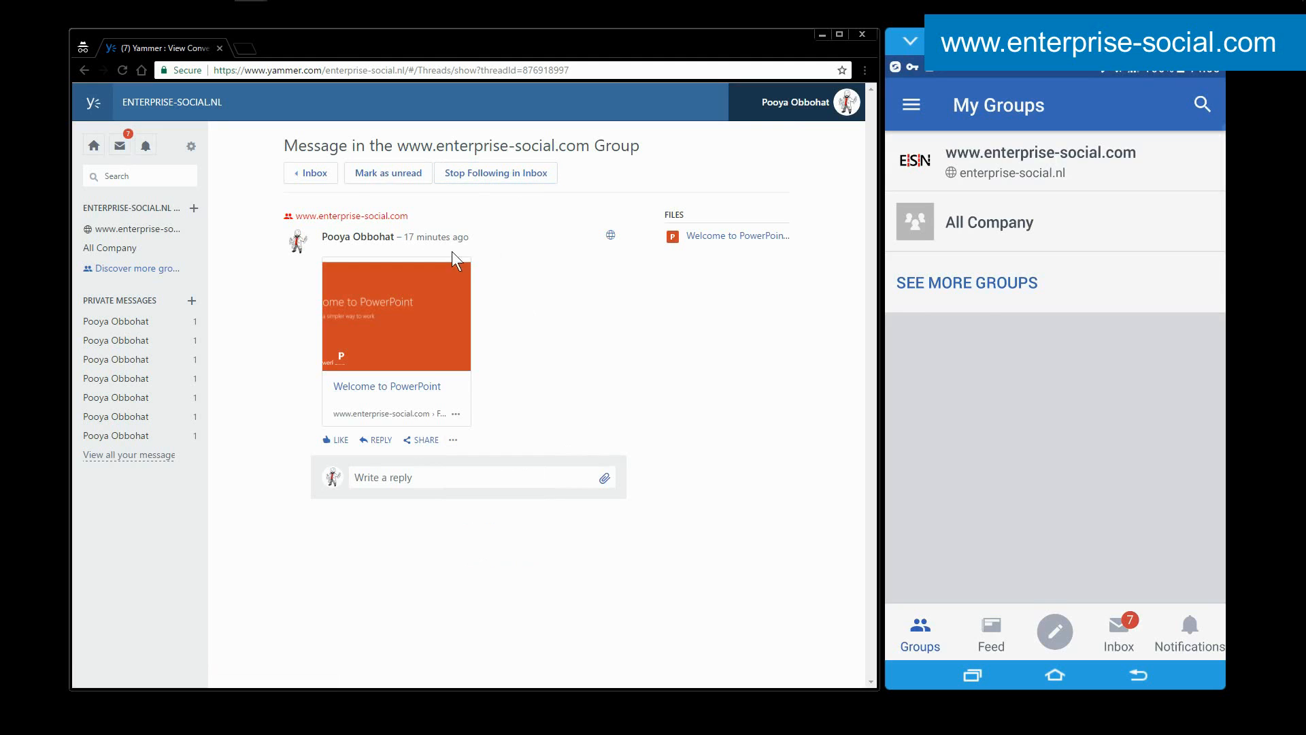
pyautogui.click(302, 173)
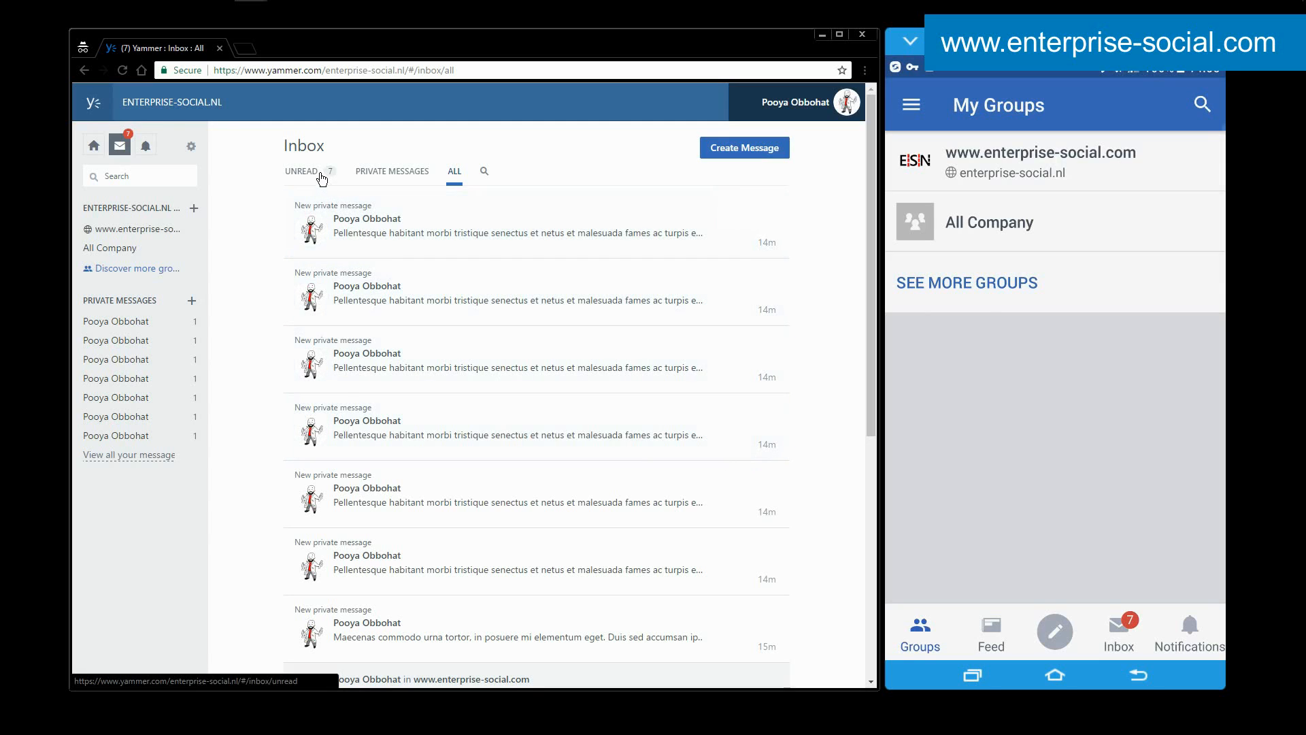
# Mark the "Welcome to PowerPoint.pptx" conversation as unread in the inbox's All view.
pyautogui.scroll(-4, 490, 357)
pyautogui.scroll(-1, 490, 357)
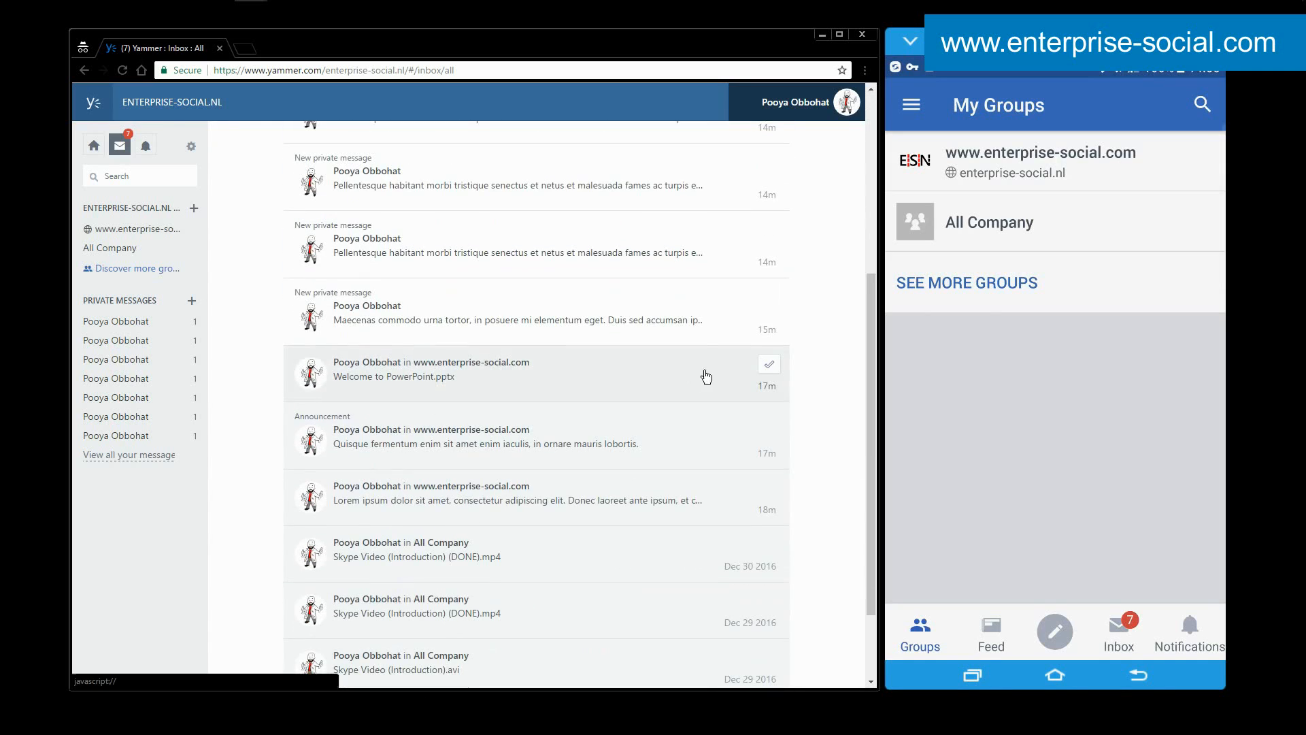
pyautogui.scroll(5, 695, 370)
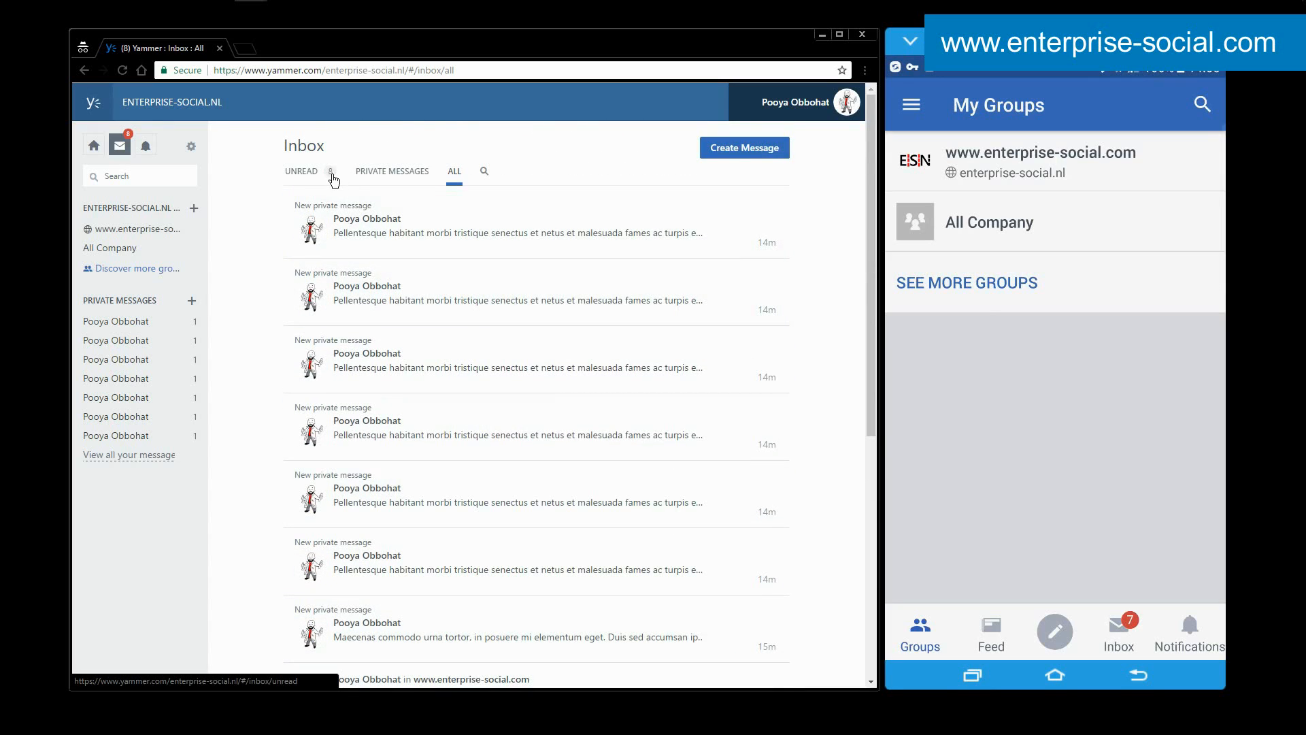
# Inspect the Send Private Message form of a new message and close it without posting.
pyautogui.click(714, 147)
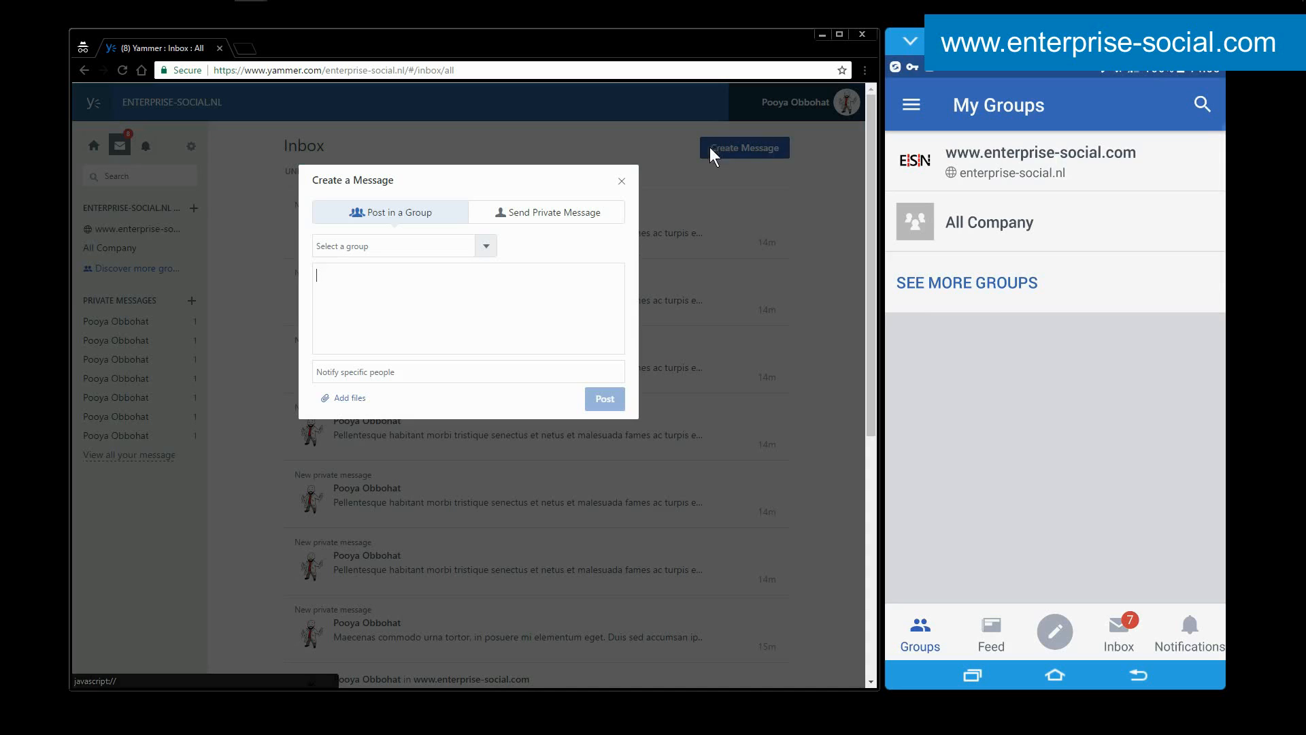
pyautogui.click(534, 214)
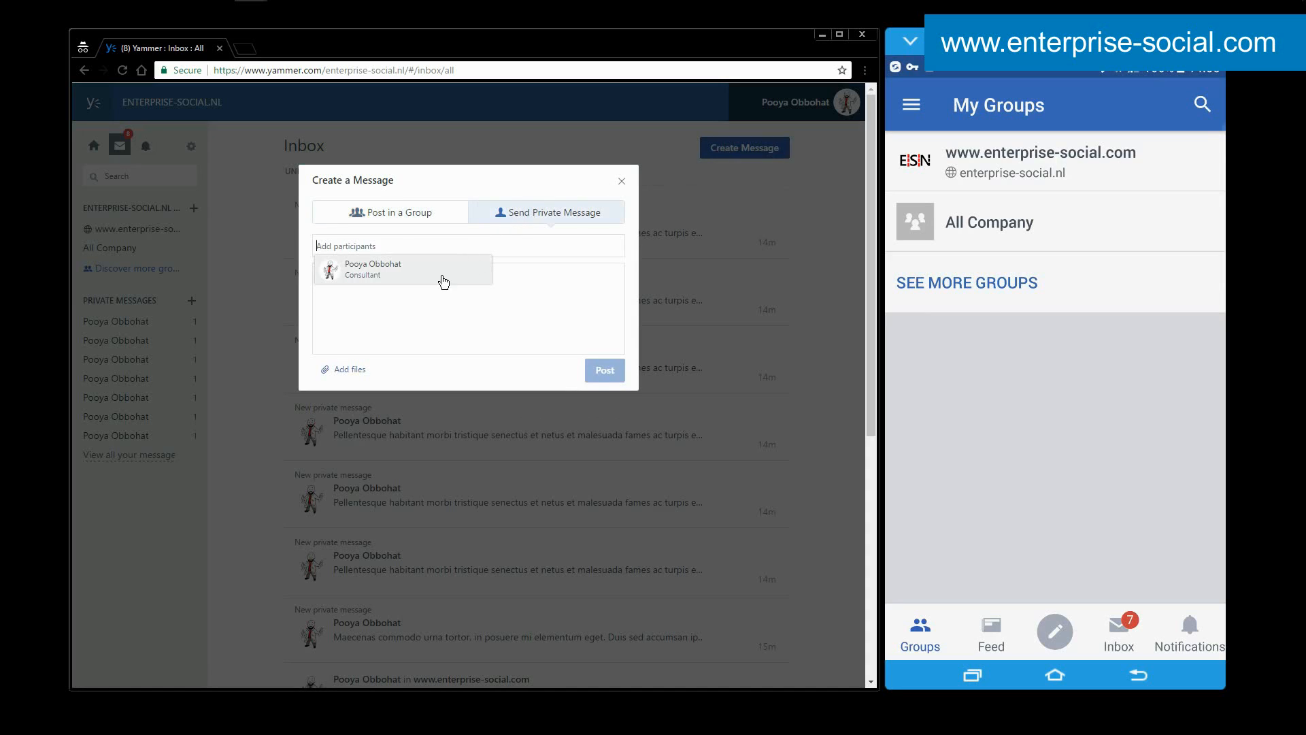
pyautogui.click(442, 276)
pyautogui.click(623, 182)
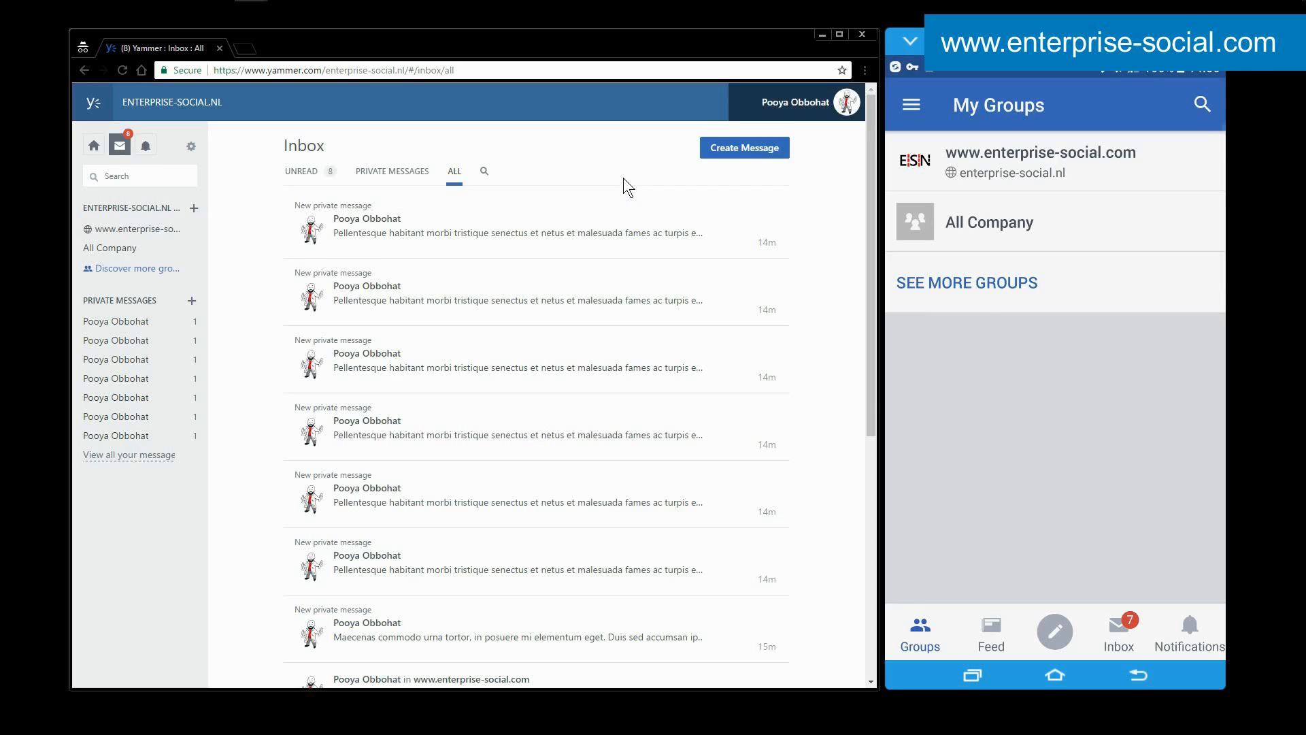
# Reveal the inbox search and review the Unread and All message views again.
pyautogui.click(485, 171)
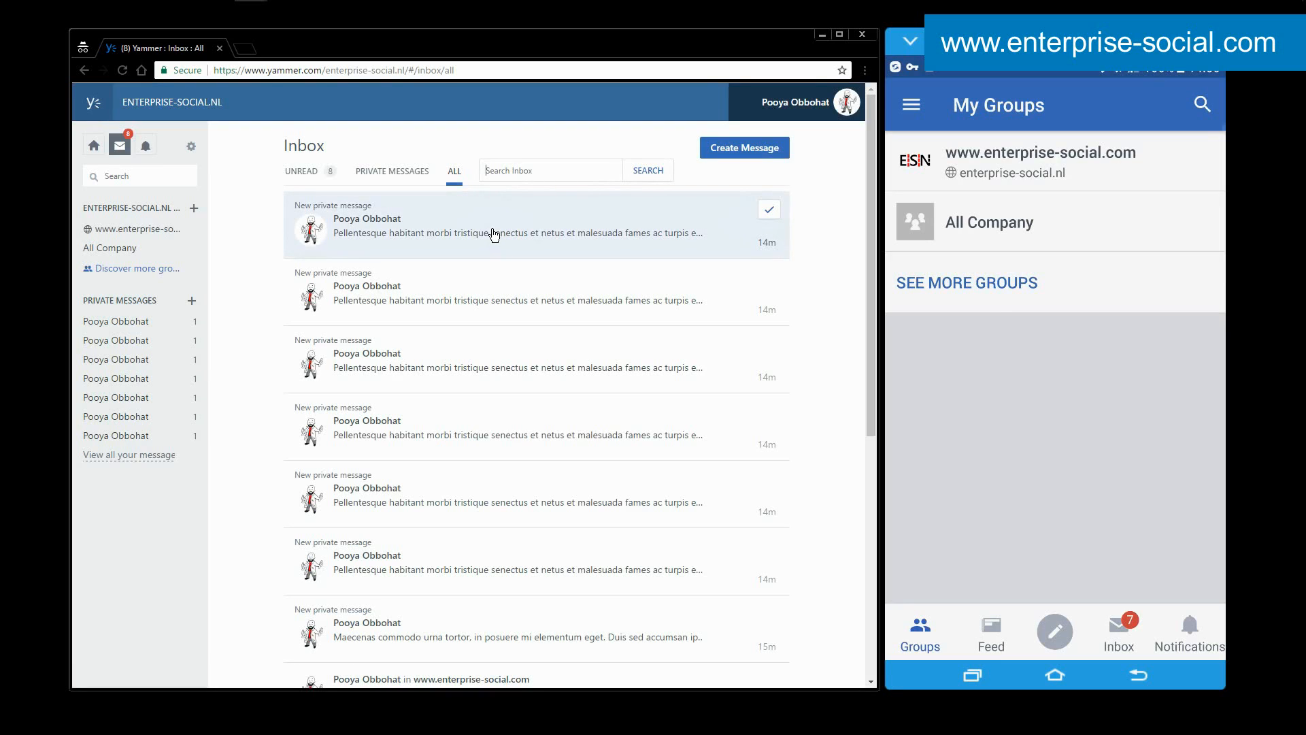
pyautogui.click(292, 175)
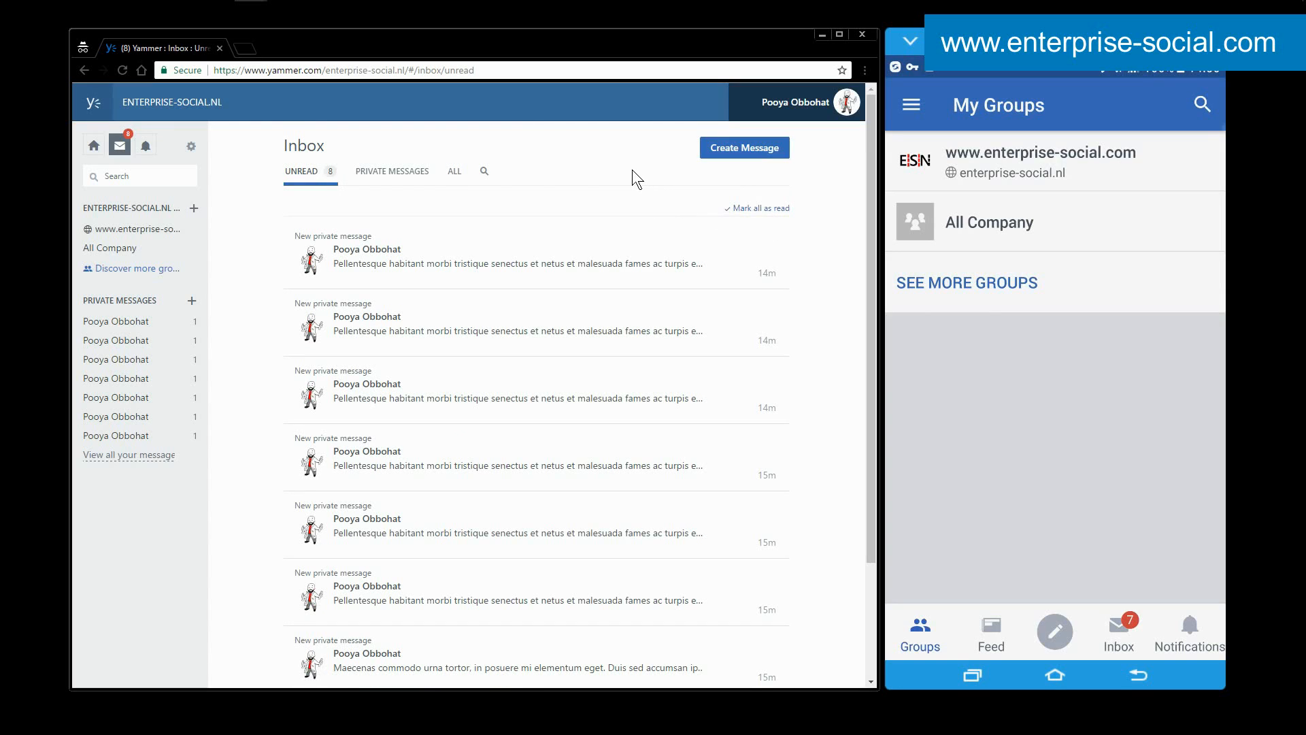
pyautogui.click(453, 179)
pyautogui.scroll(-10, 467, 291)
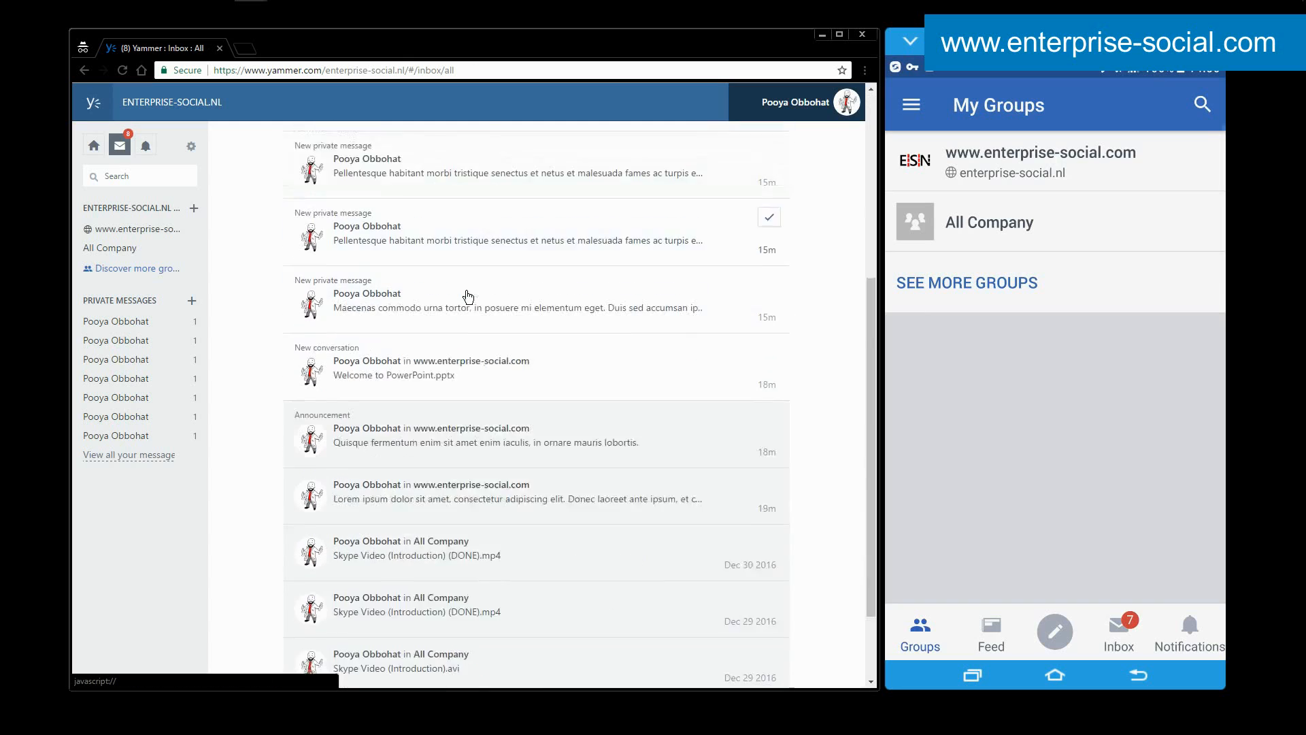
pyautogui.click(474, 338)
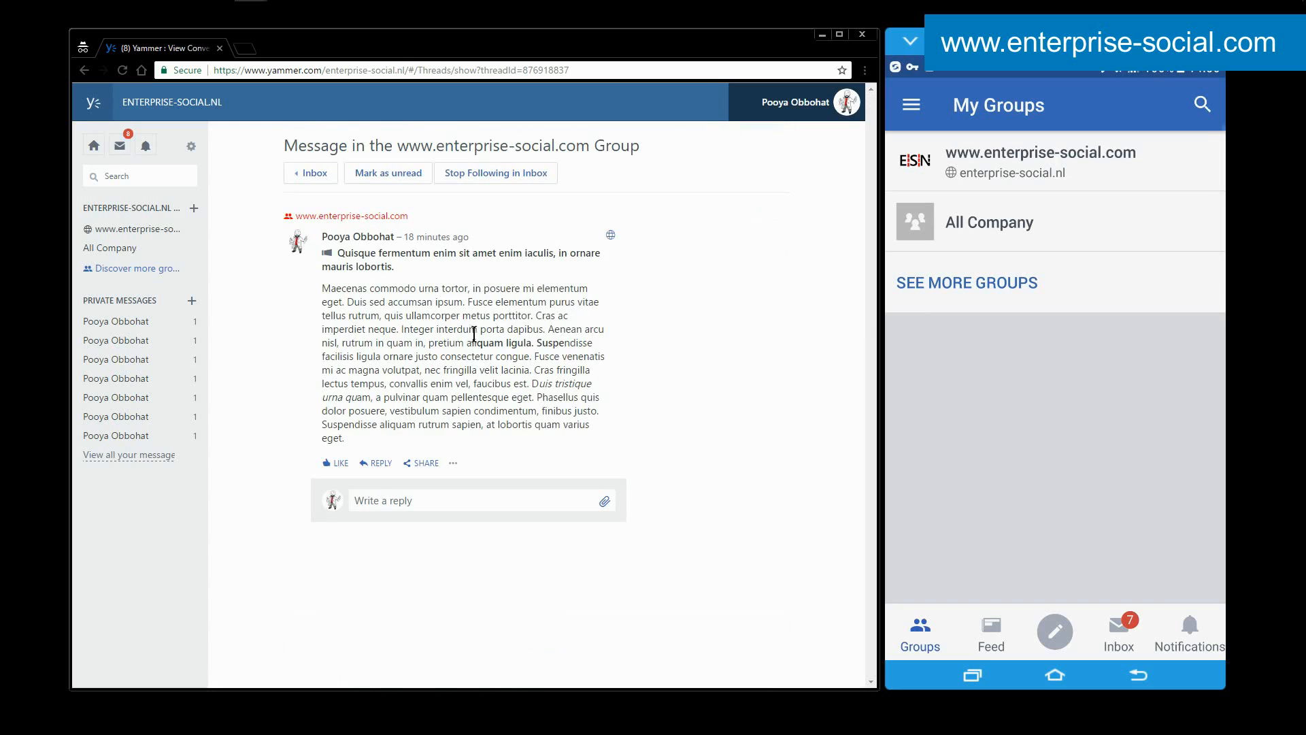
pyautogui.click(381, 216)
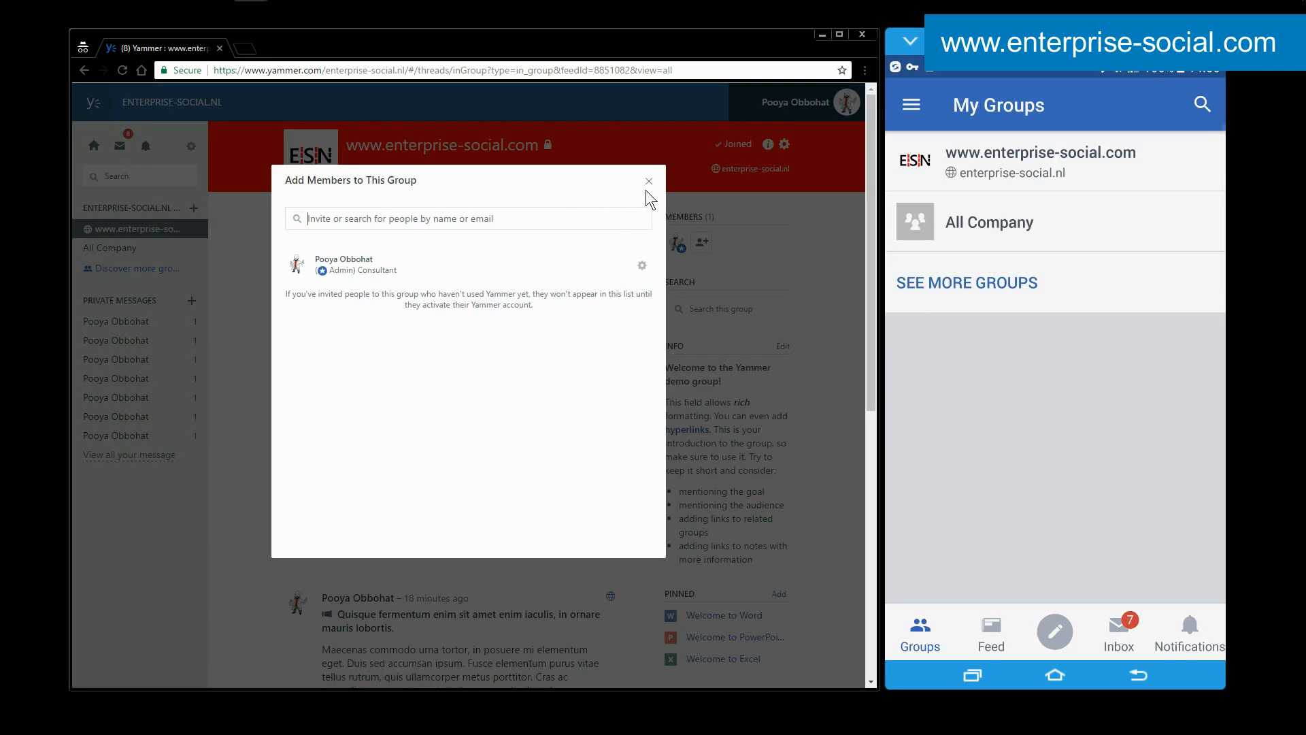
pyautogui.click(648, 179)
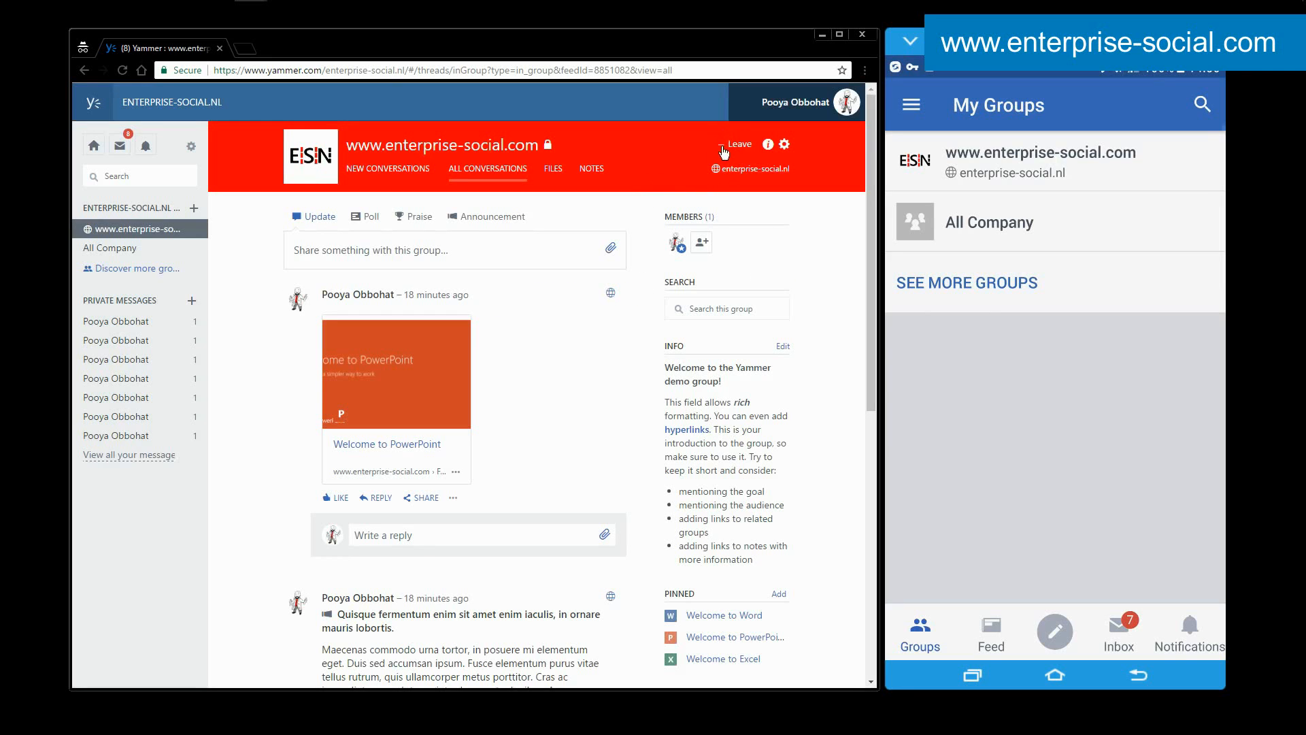
pyautogui.click(131, 145)
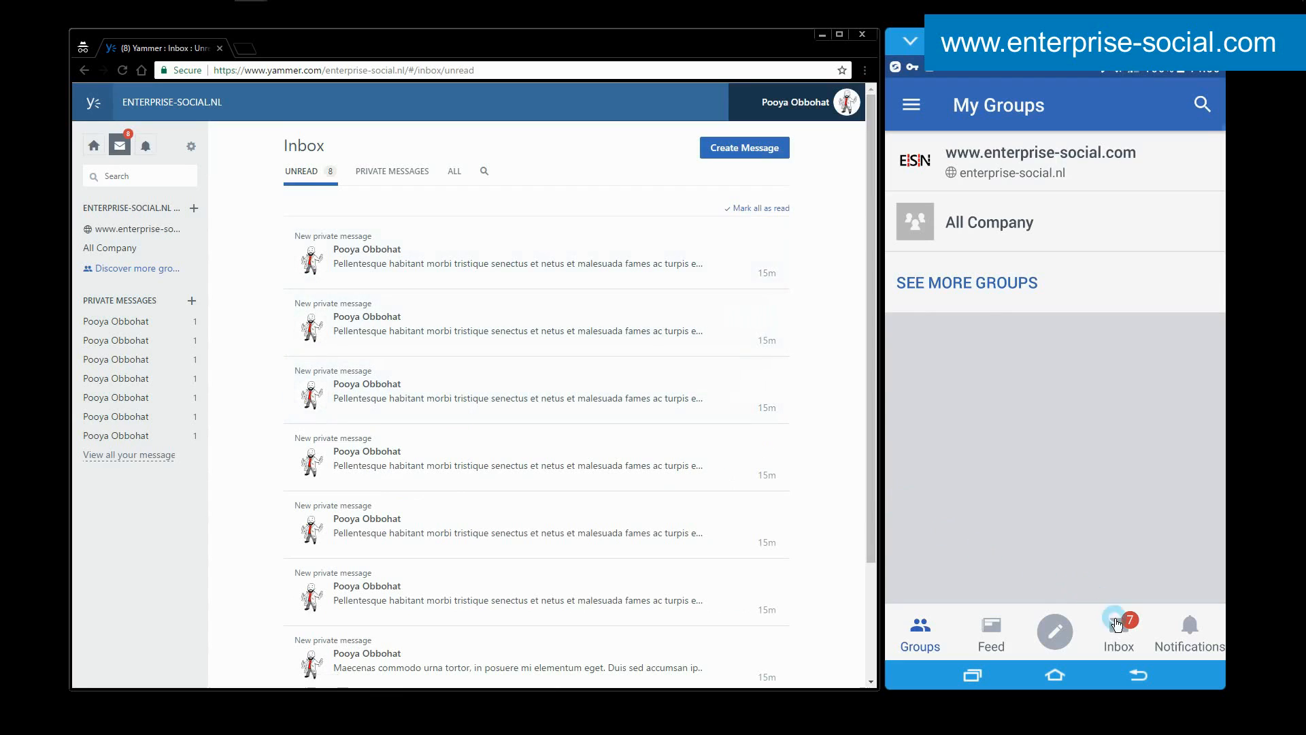
# In the mobile app's inbox, switch between Unread and All messages and look at the New Conversation form without sending anything.
pyautogui.click(1119, 632)
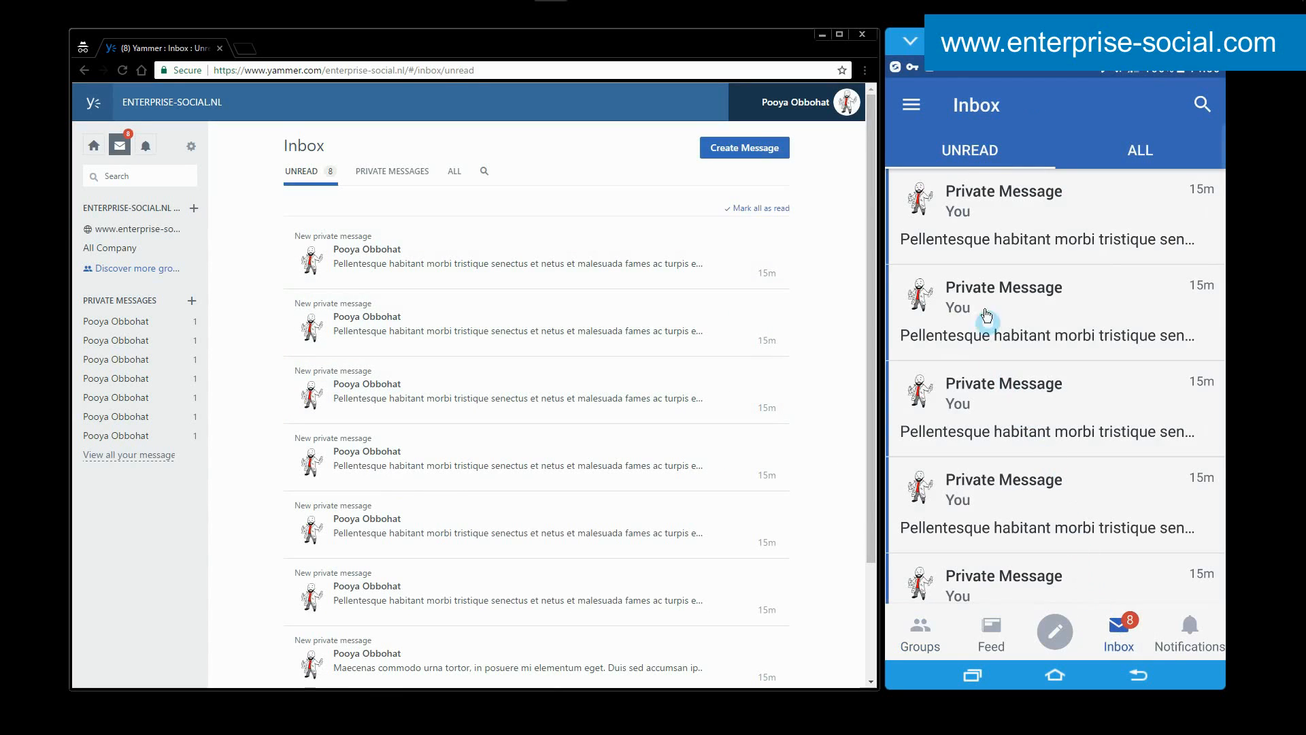
pyautogui.click(1143, 153)
pyautogui.click(968, 153)
pyautogui.click(1135, 151)
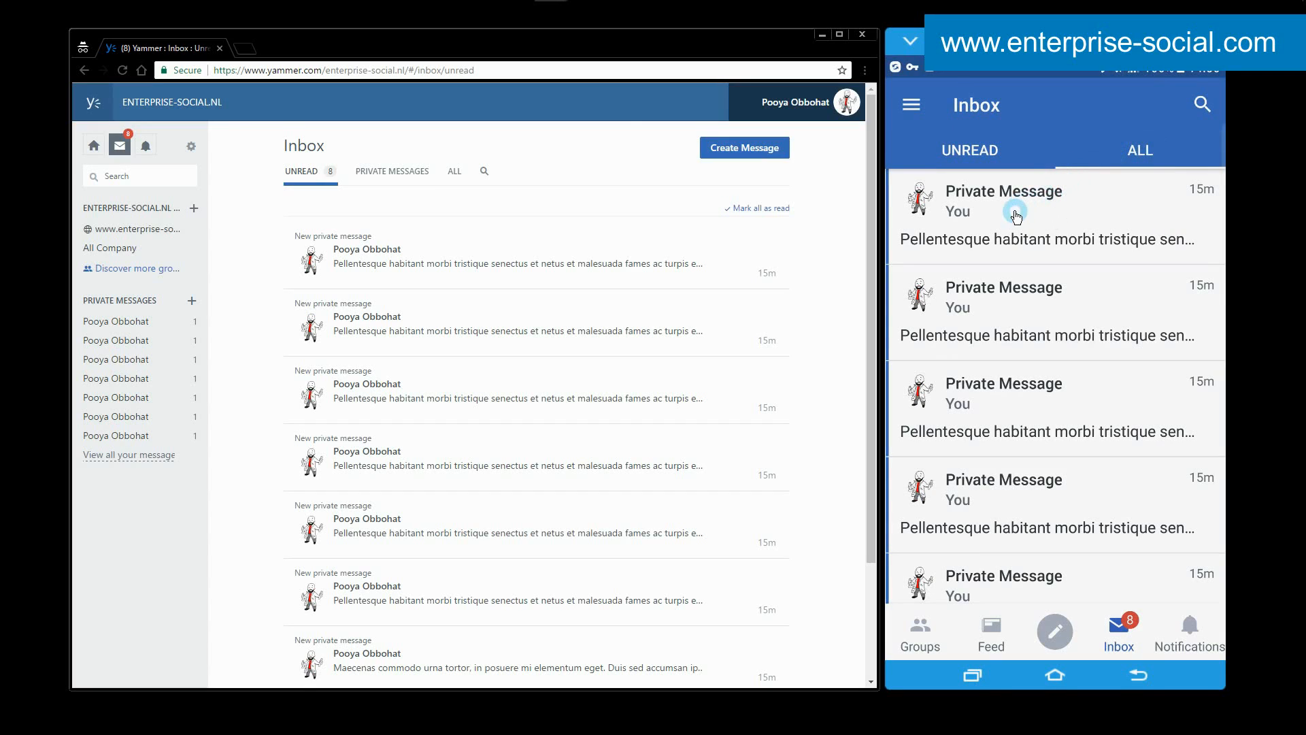
pyautogui.click(1055, 635)
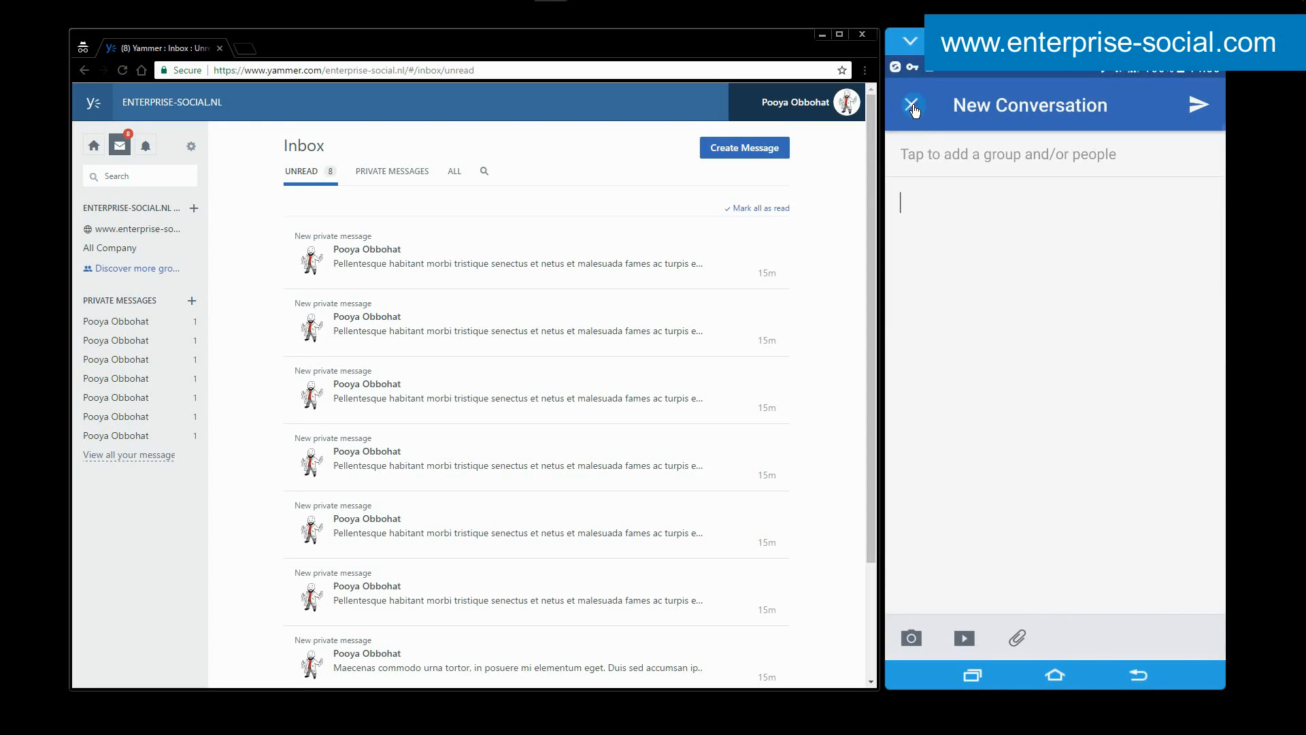
pyautogui.click(912, 105)
# Open the "Quisque fermentum" announcement from the mobile inbox and inspect its conversation options.
pyautogui.moveTo(1050, 429); pyautogui.dragTo(1034, 271)
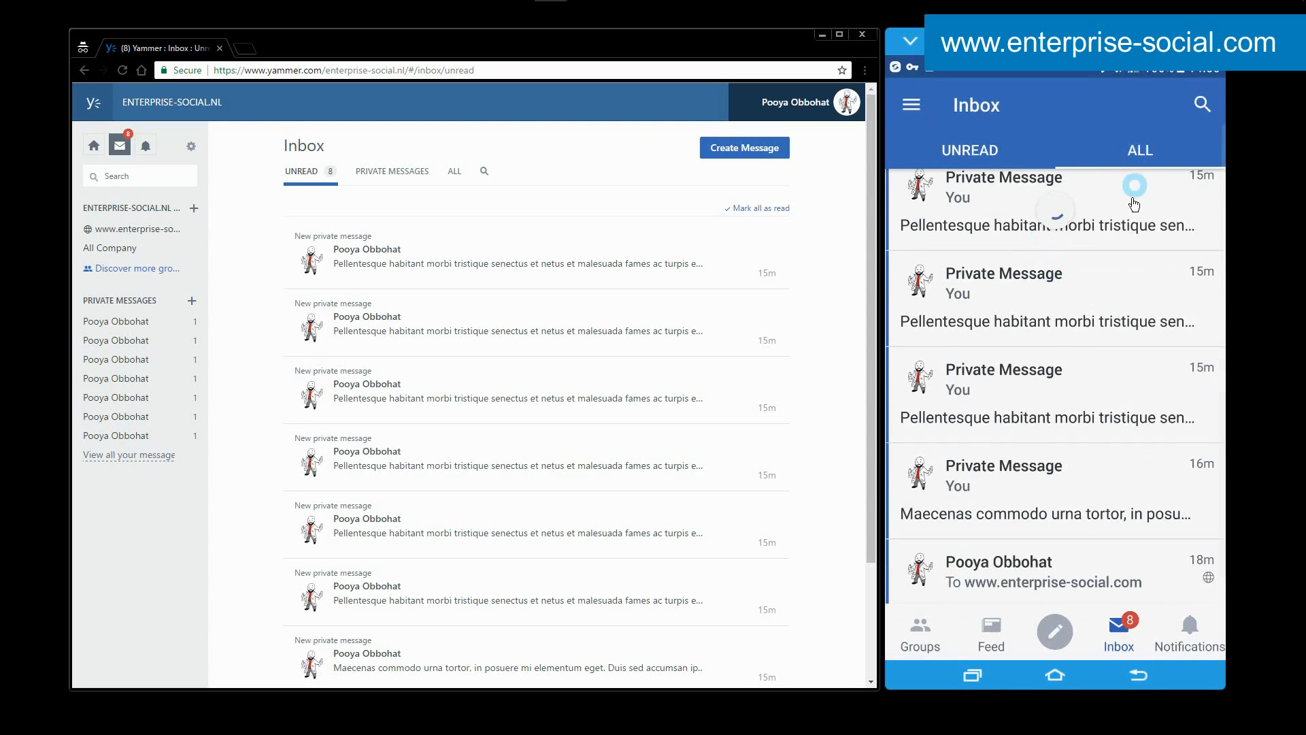
pyautogui.moveTo(1050, 496); pyautogui.dragTo(1056, 428)
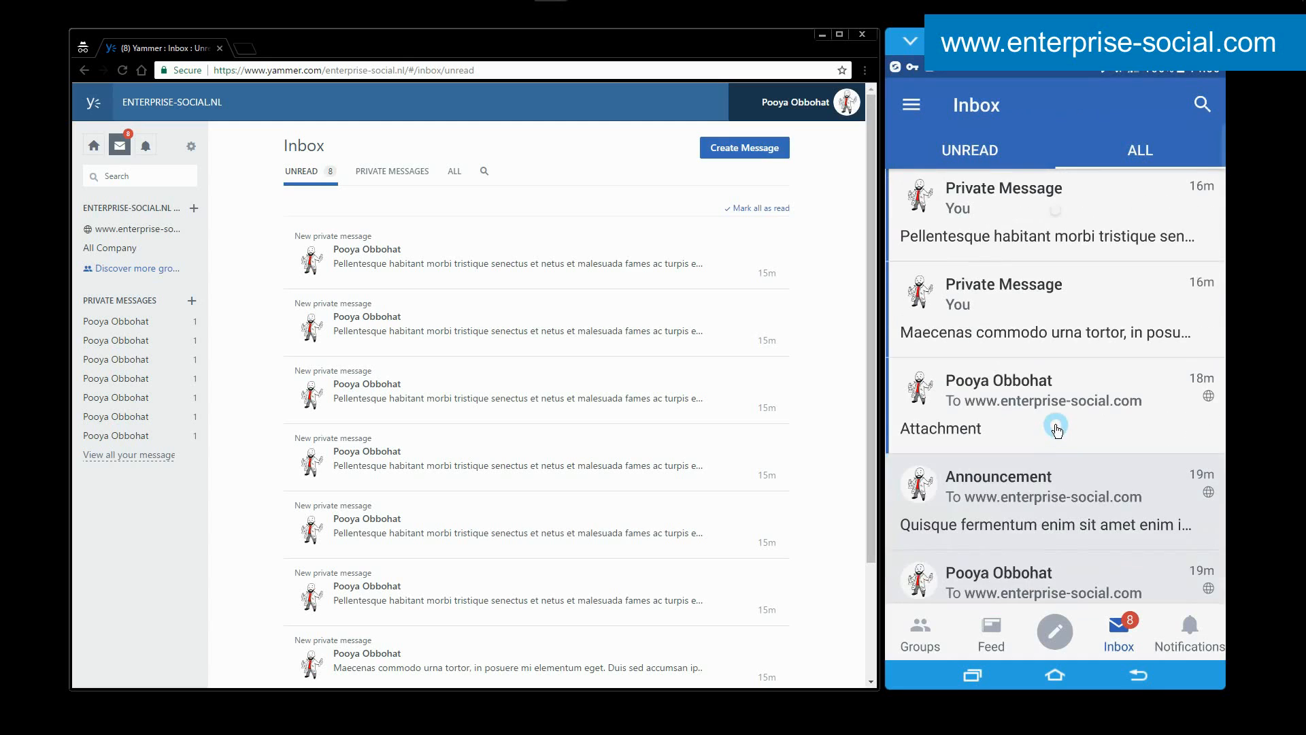
pyautogui.click(1061, 494)
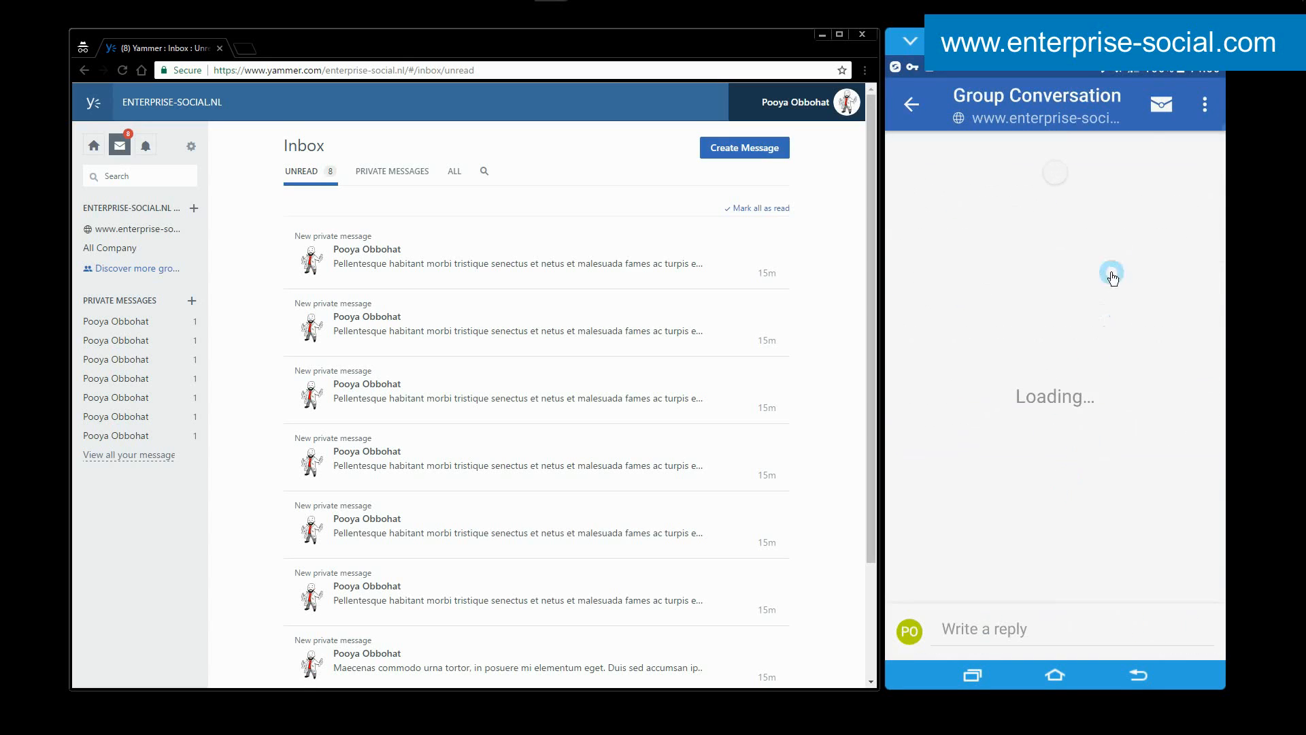
pyautogui.click(1204, 104)
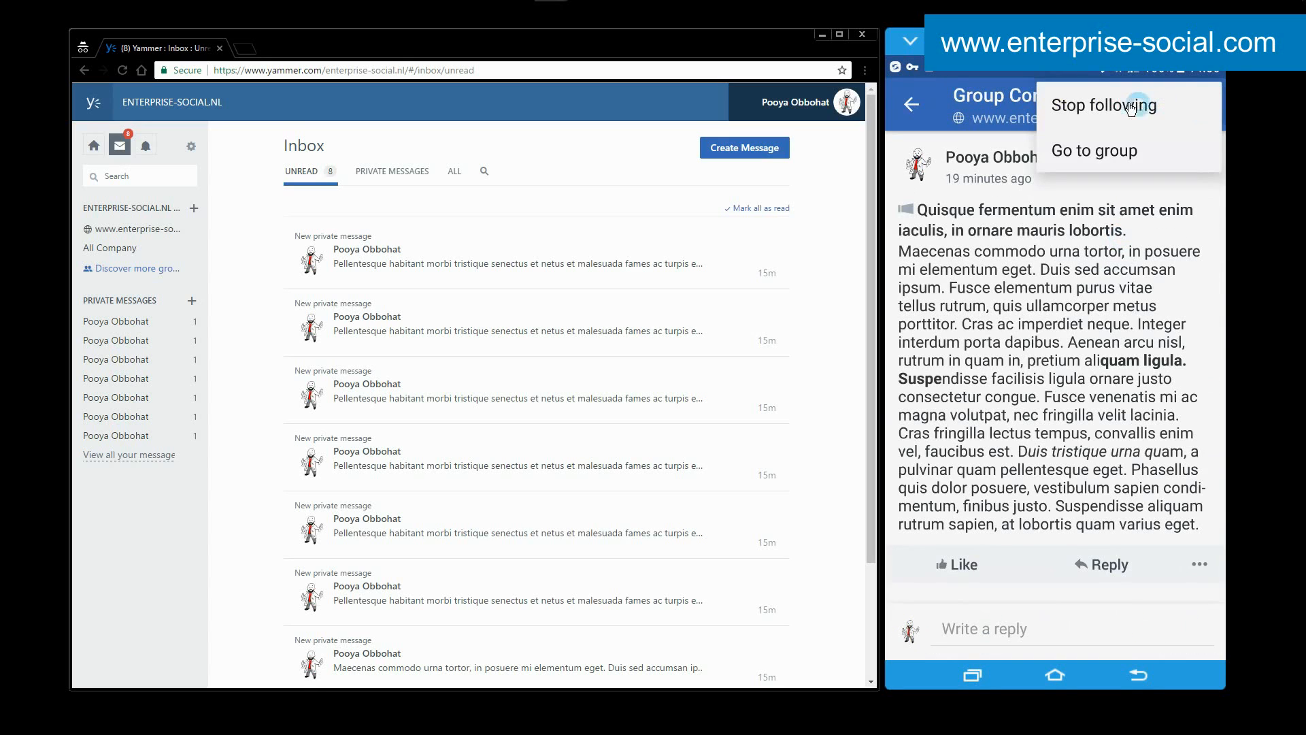
pyautogui.click(912, 100)
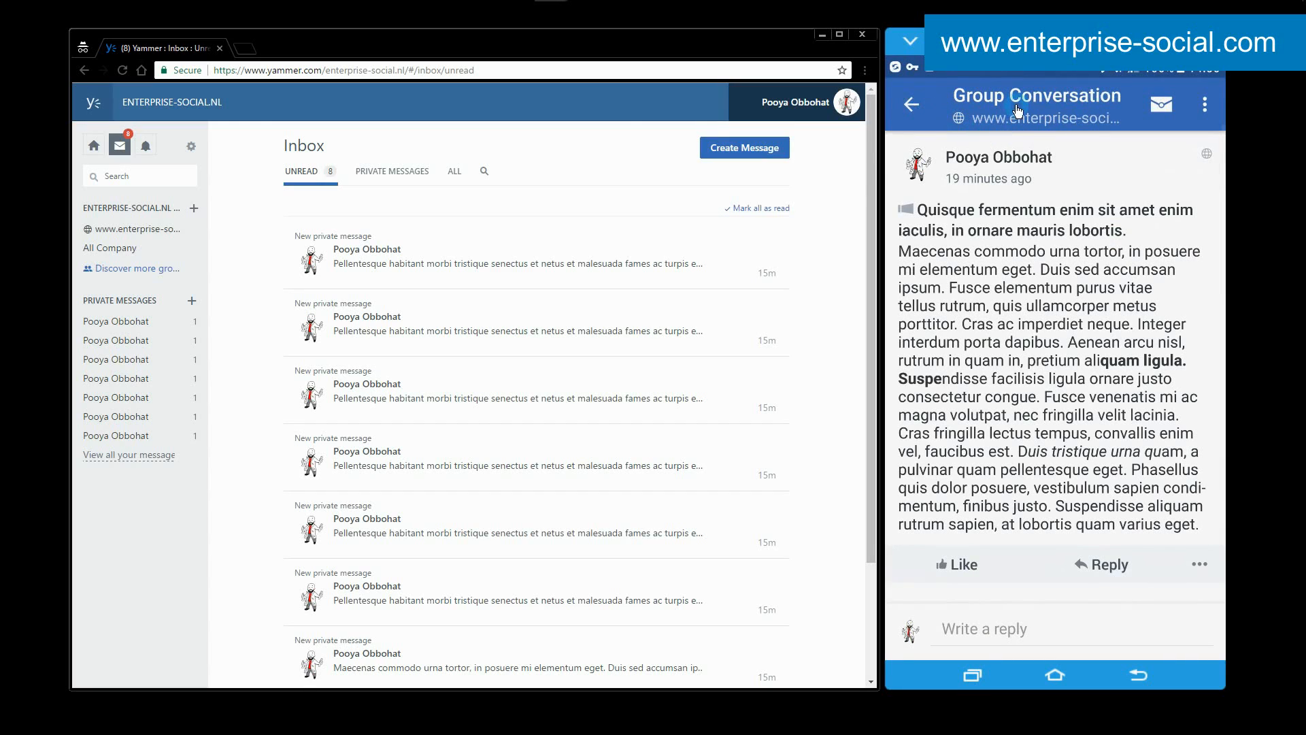
pyautogui.click(1208, 104)
pyautogui.click(1096, 156)
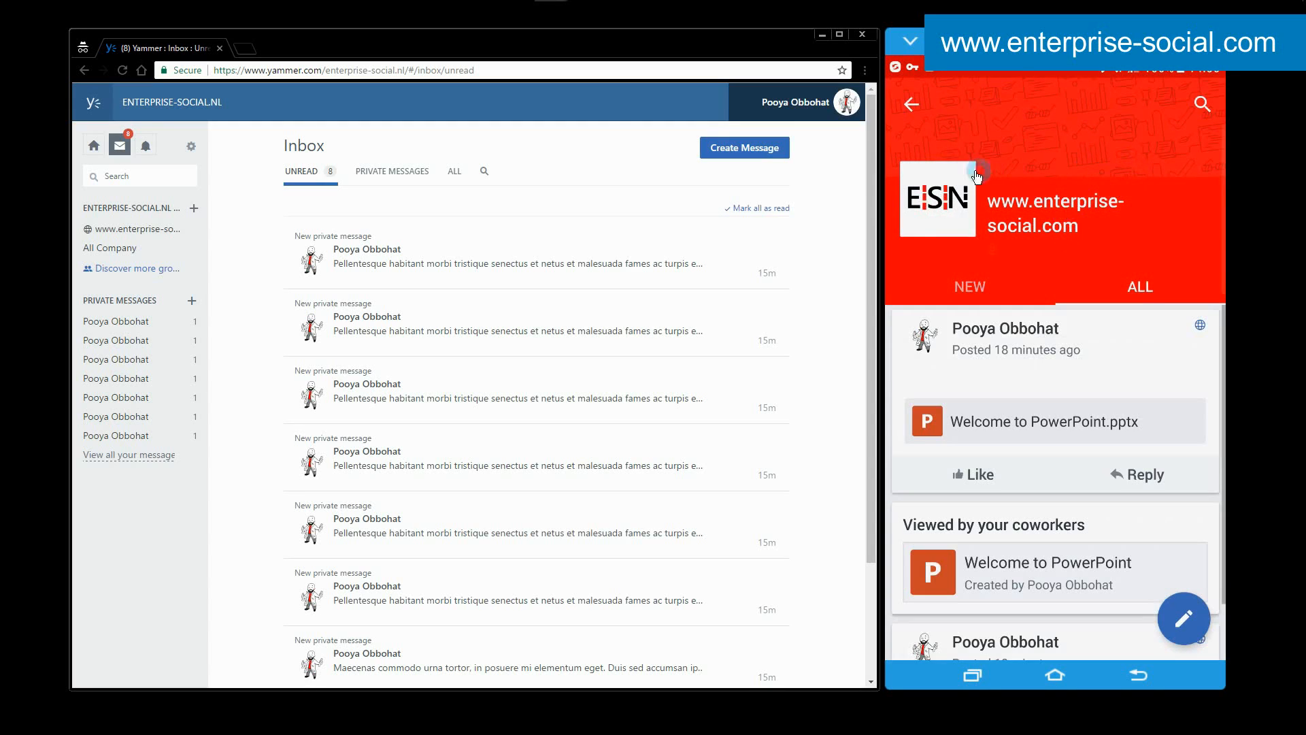
pyautogui.click(911, 104)
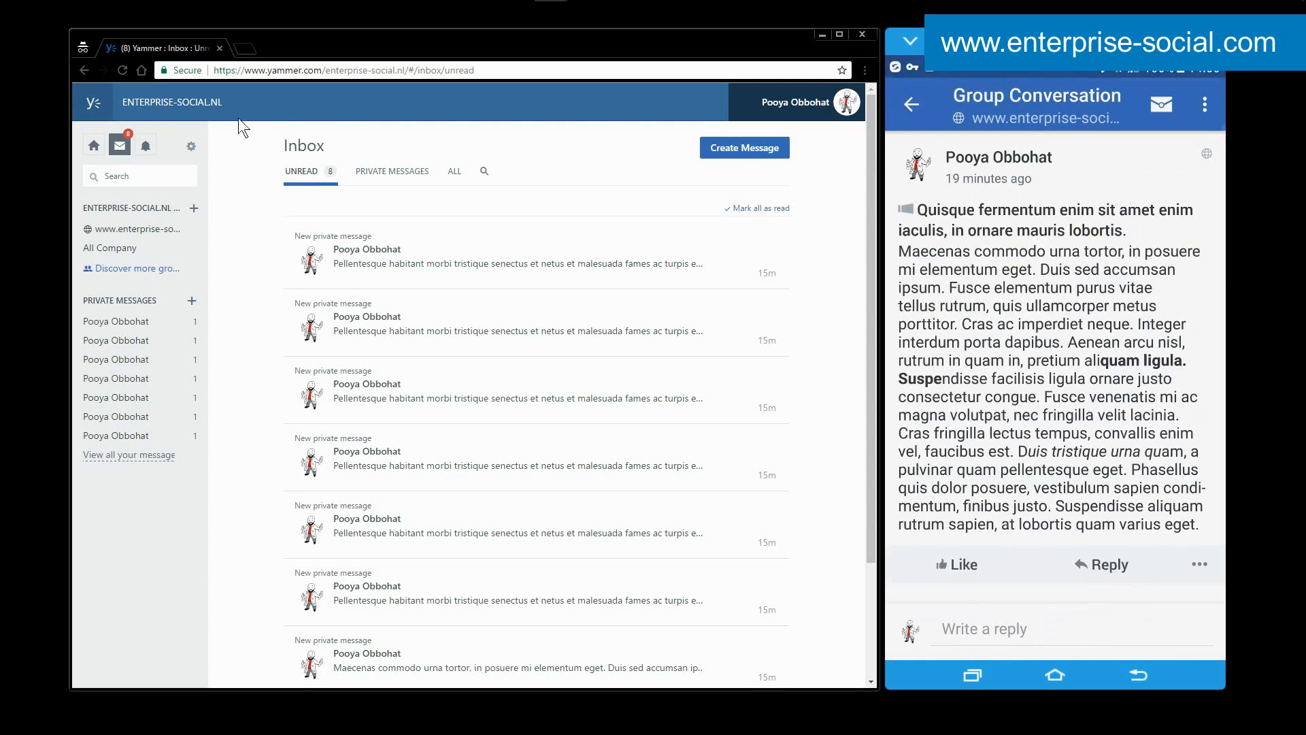
# Check the notifications in the web version and the mobile app, and return to the mobile My Groups list.
pyautogui.click(147, 154)
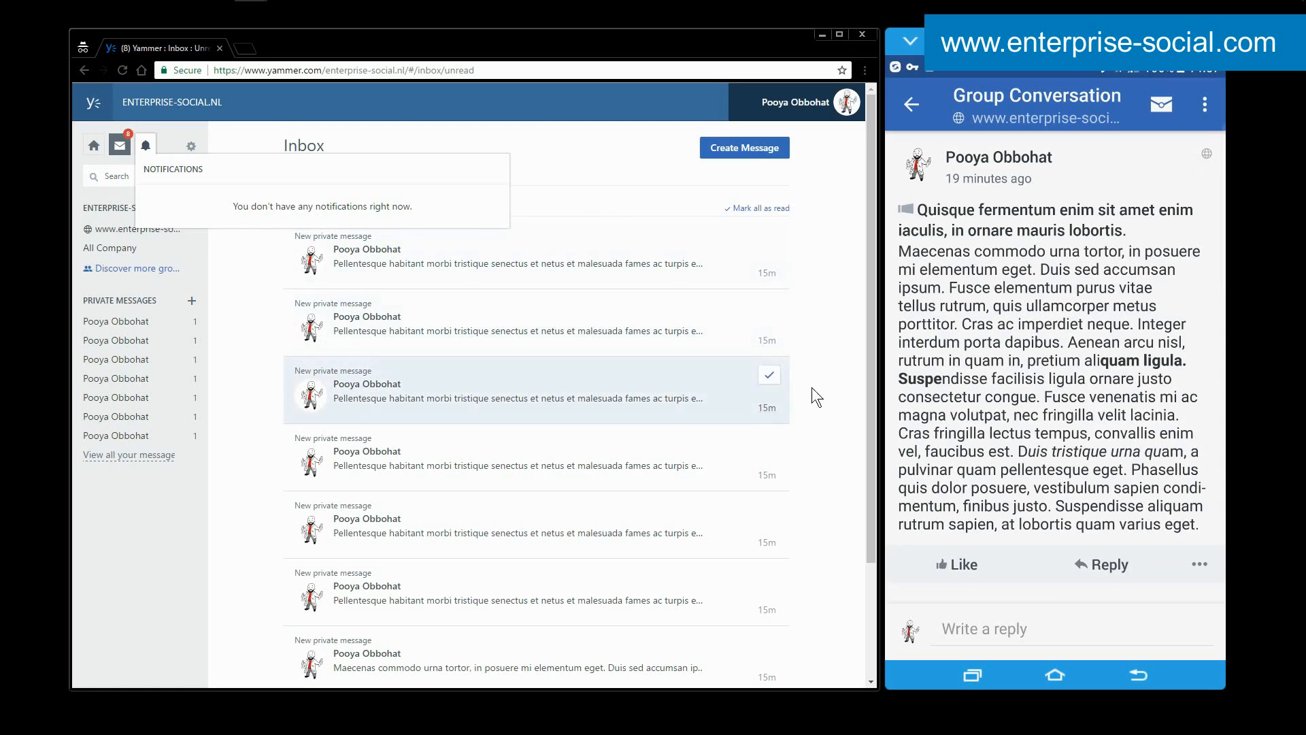
pyautogui.click(913, 115)
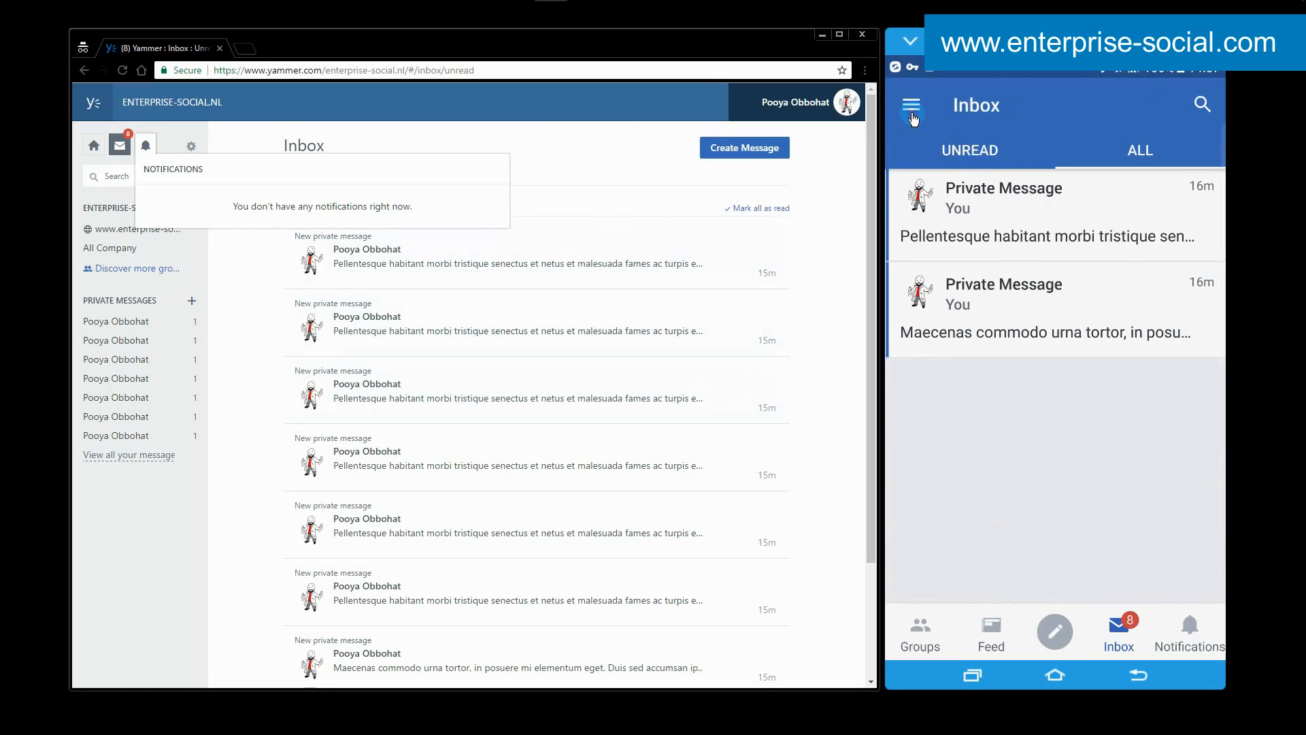
pyautogui.click(908, 644)
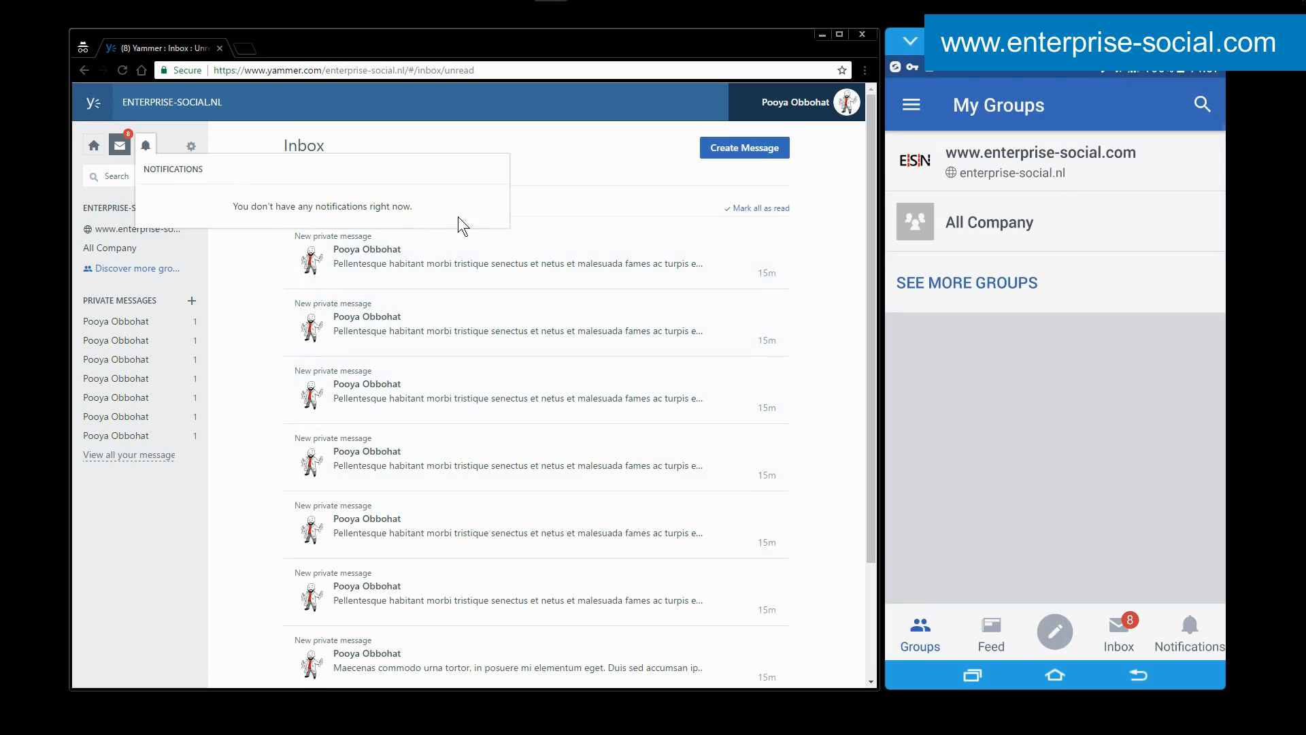
pyautogui.click(145, 148)
pyautogui.click(1189, 629)
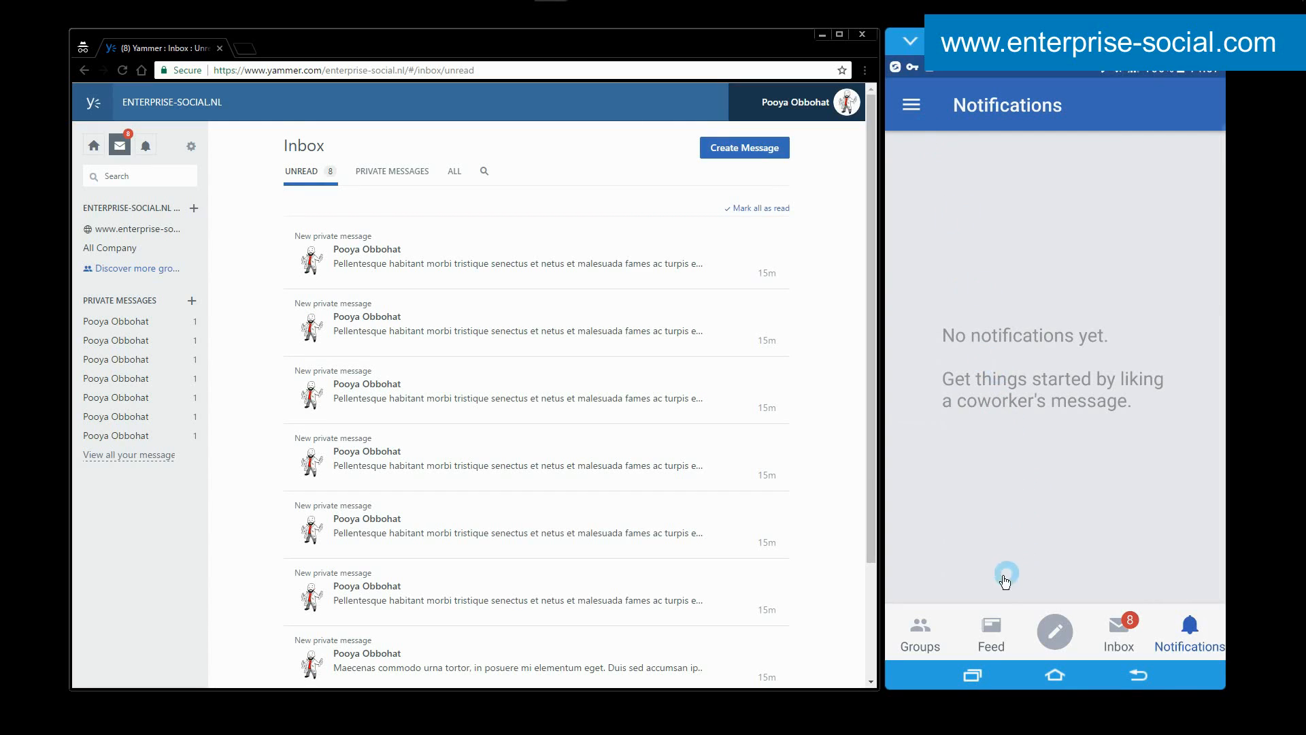
pyautogui.click(920, 626)
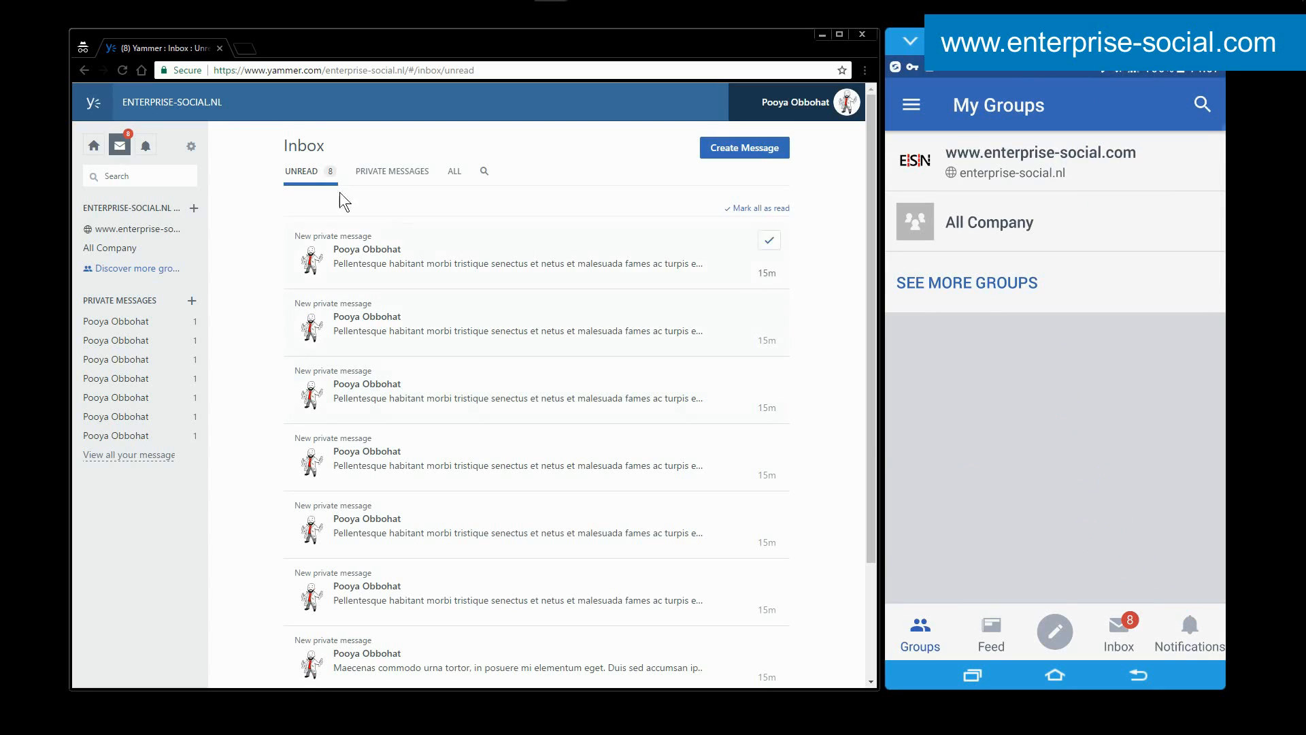
# Open the web version's Discover Groups page and show all groups in the network.
pyautogui.click(192, 148)
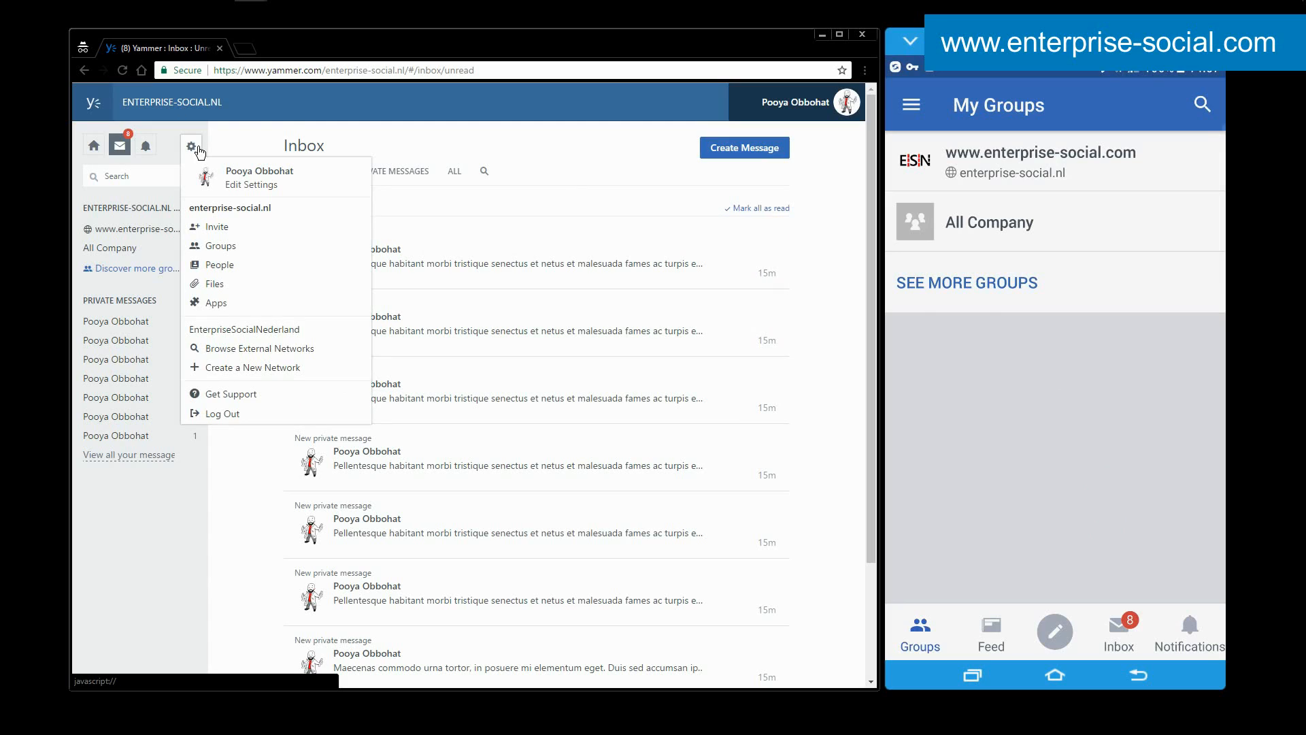
pyautogui.click(242, 244)
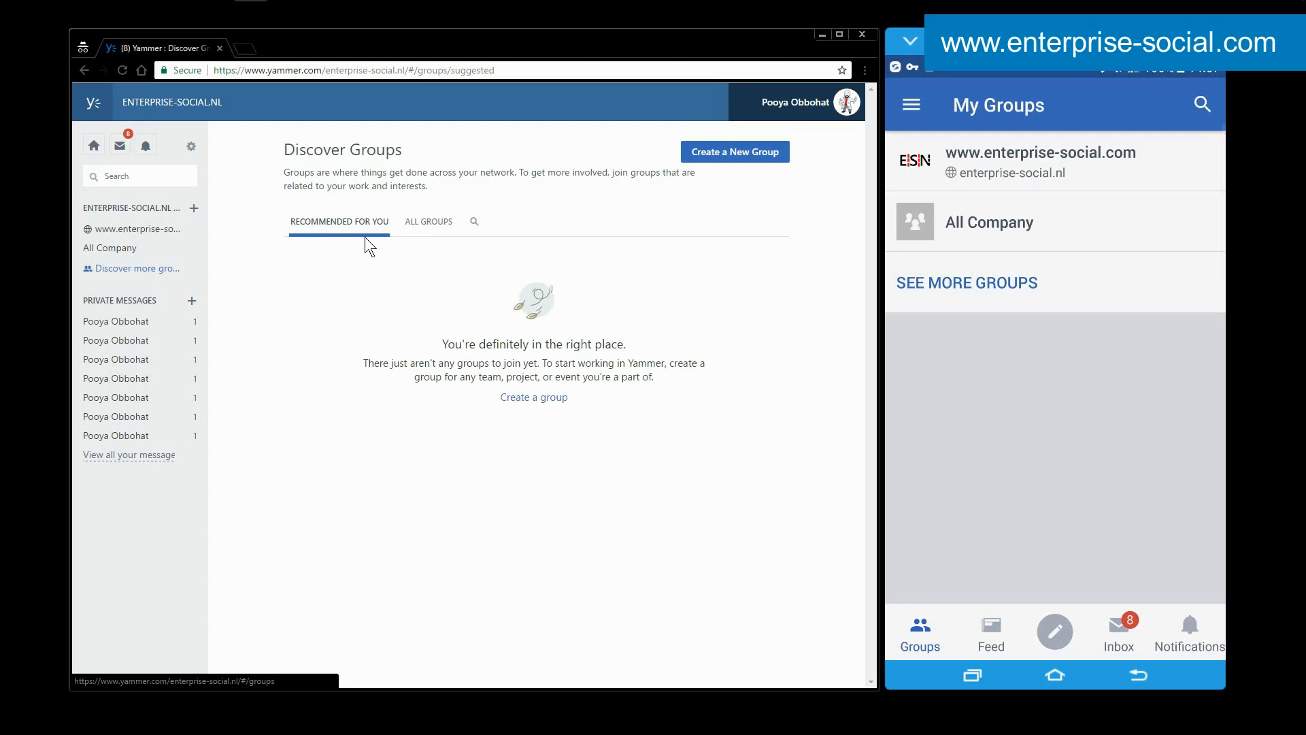
pyautogui.click(409, 228)
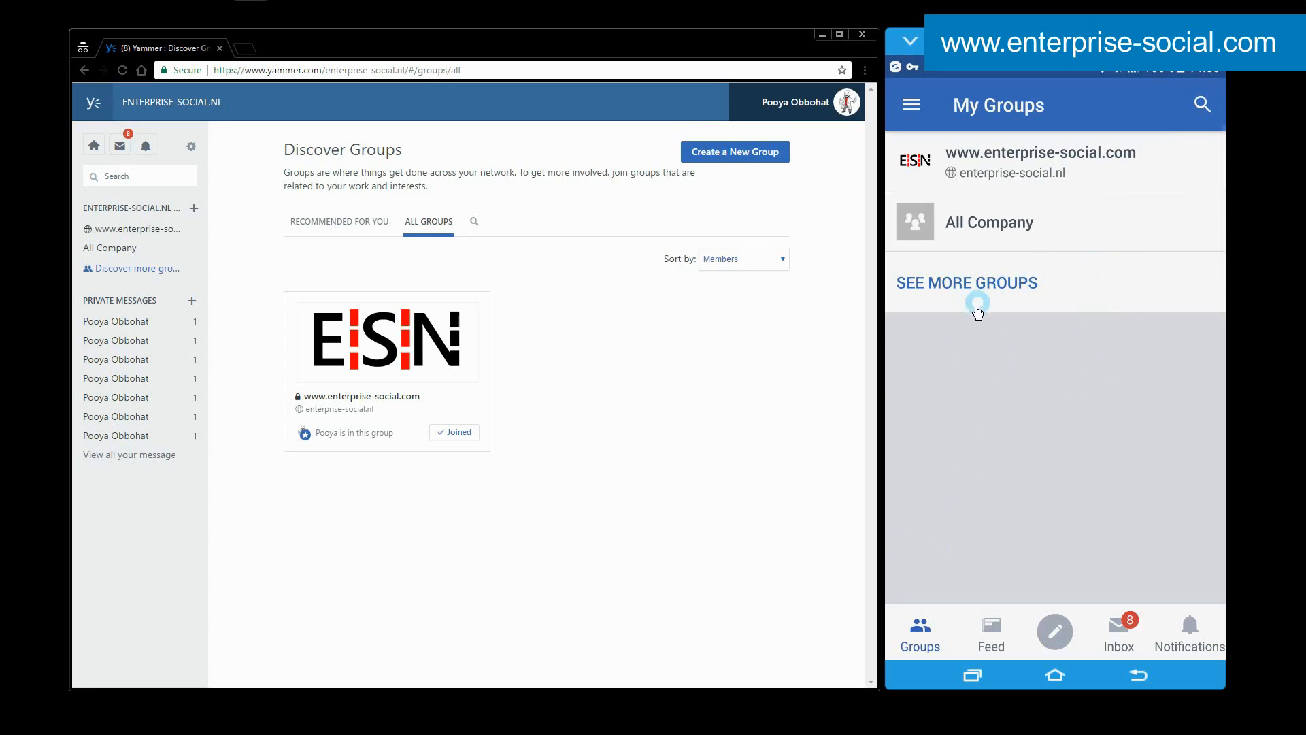
# Open the web version's People Directory and show the people being followed.
pyautogui.click(191, 146)
pyautogui.click(219, 265)
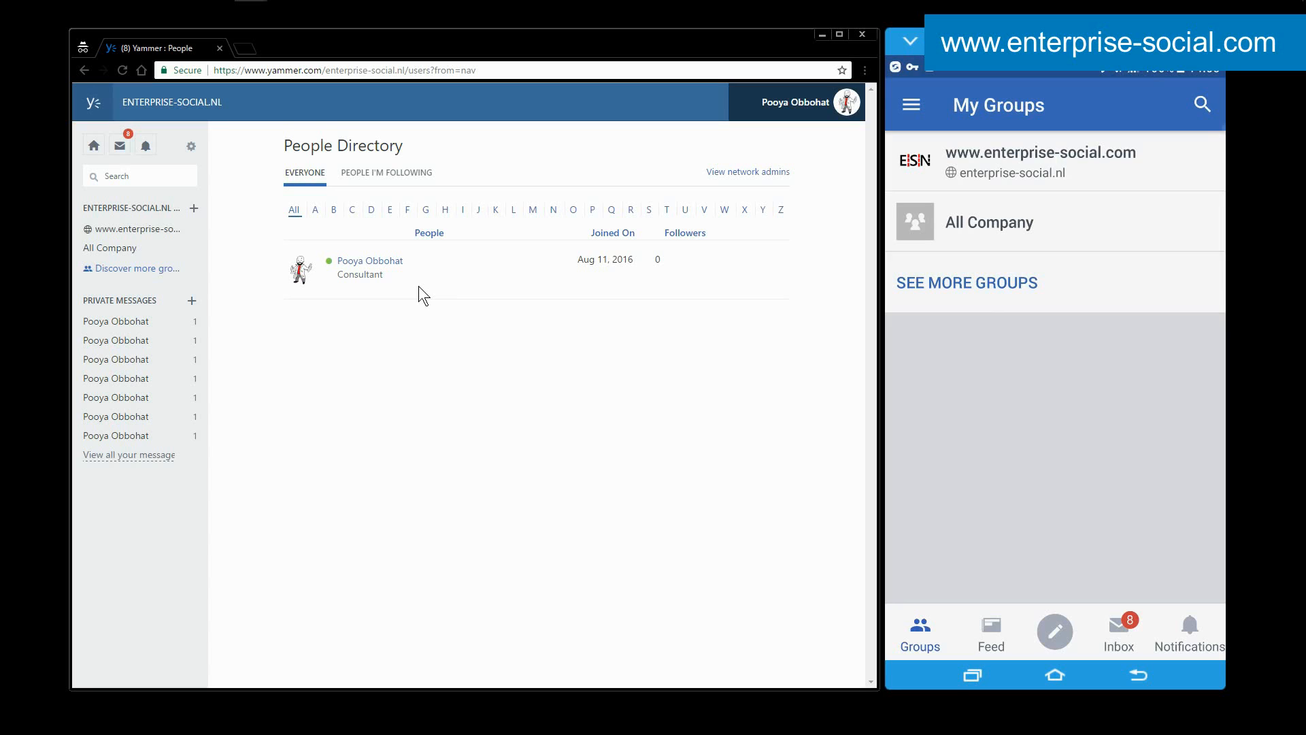
pyautogui.click(386, 172)
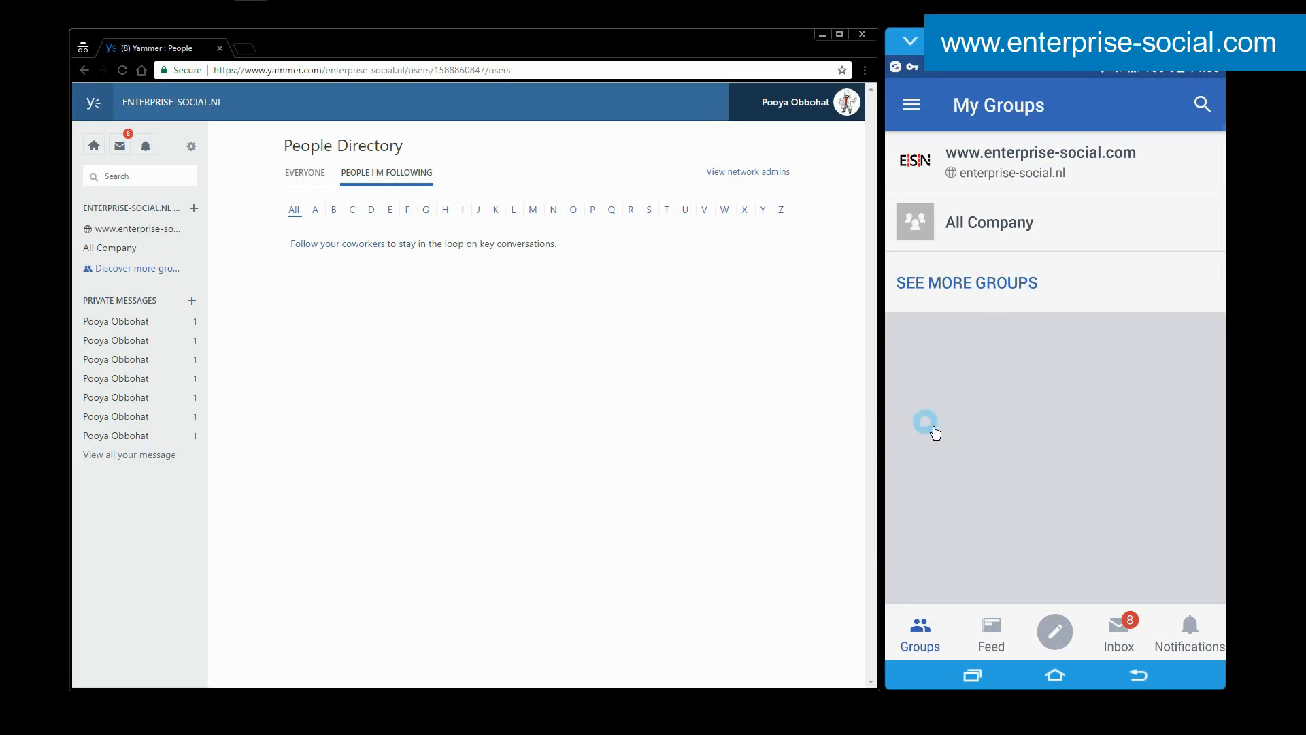
# View the People list in the mobile app and return to My Groups.
pyautogui.click(915, 104)
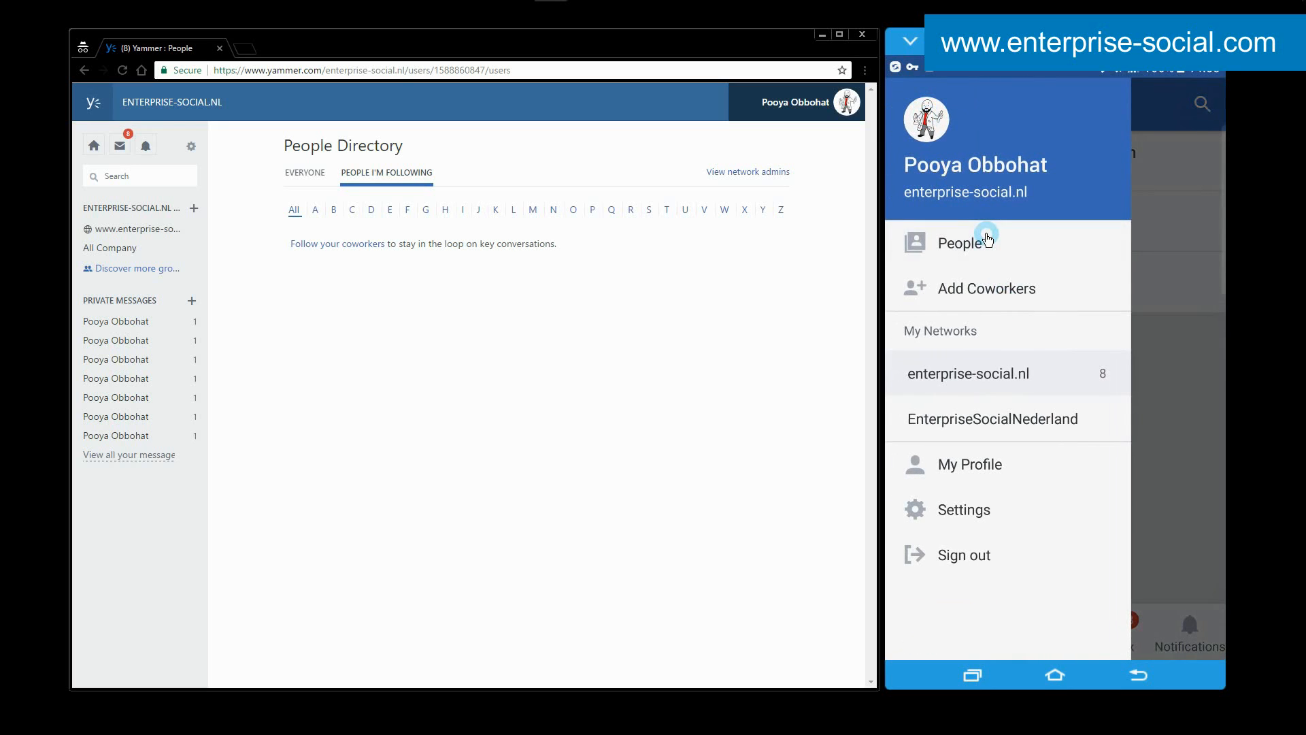
pyautogui.click(987, 239)
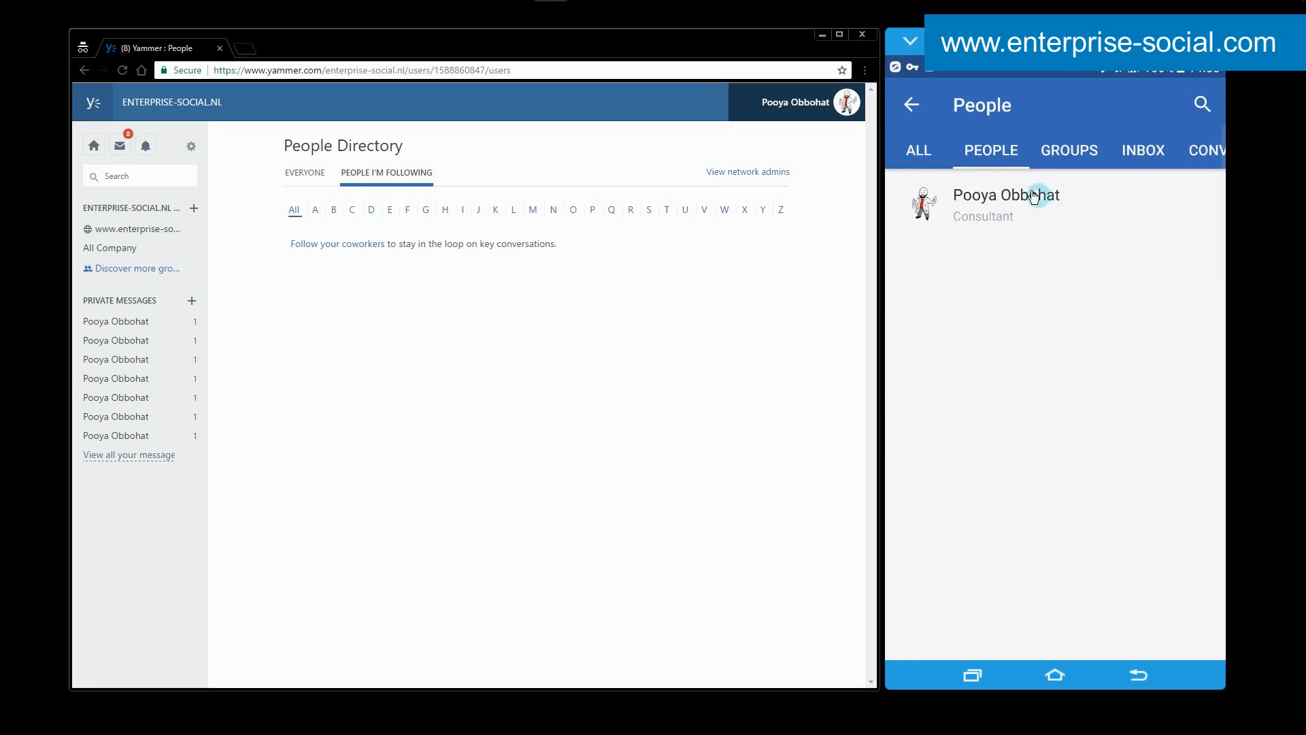
pyautogui.click(913, 107)
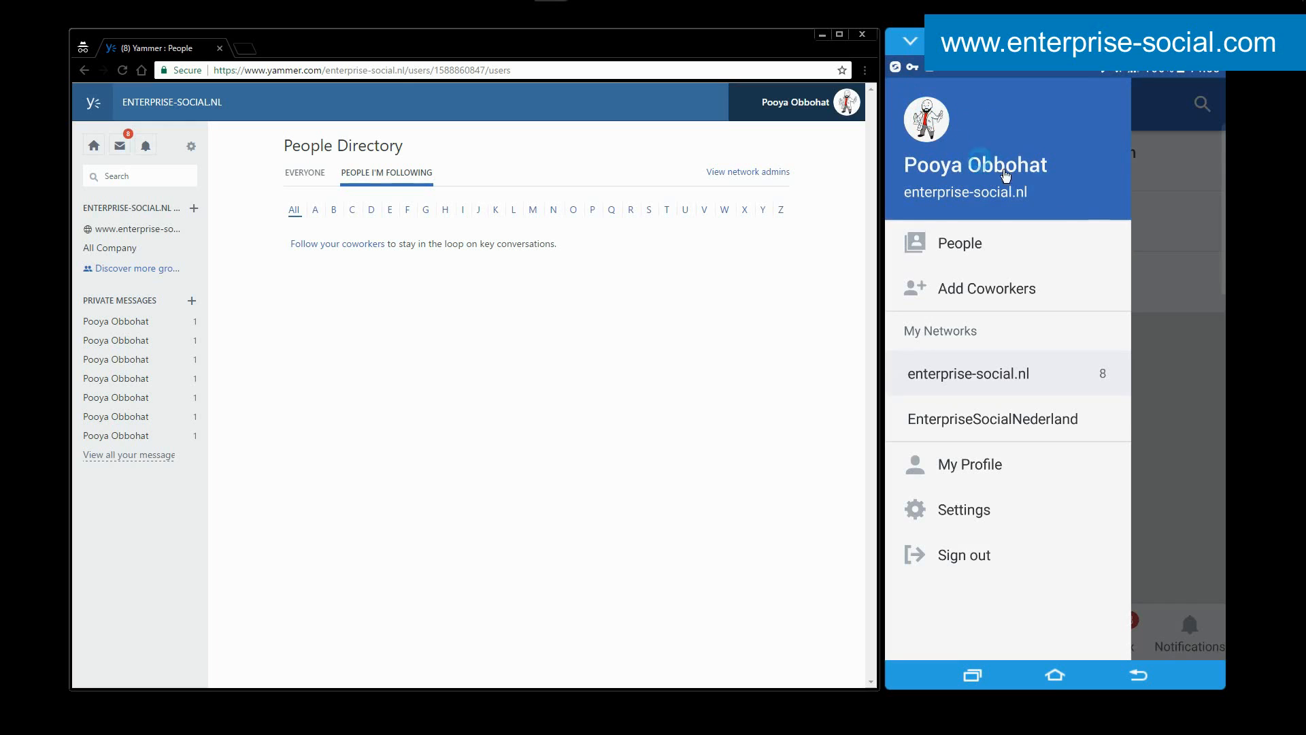
pyautogui.click(1168, 216)
# View the network's Files page in the web version and proceed to its App Directory.
pyautogui.click(191, 146)
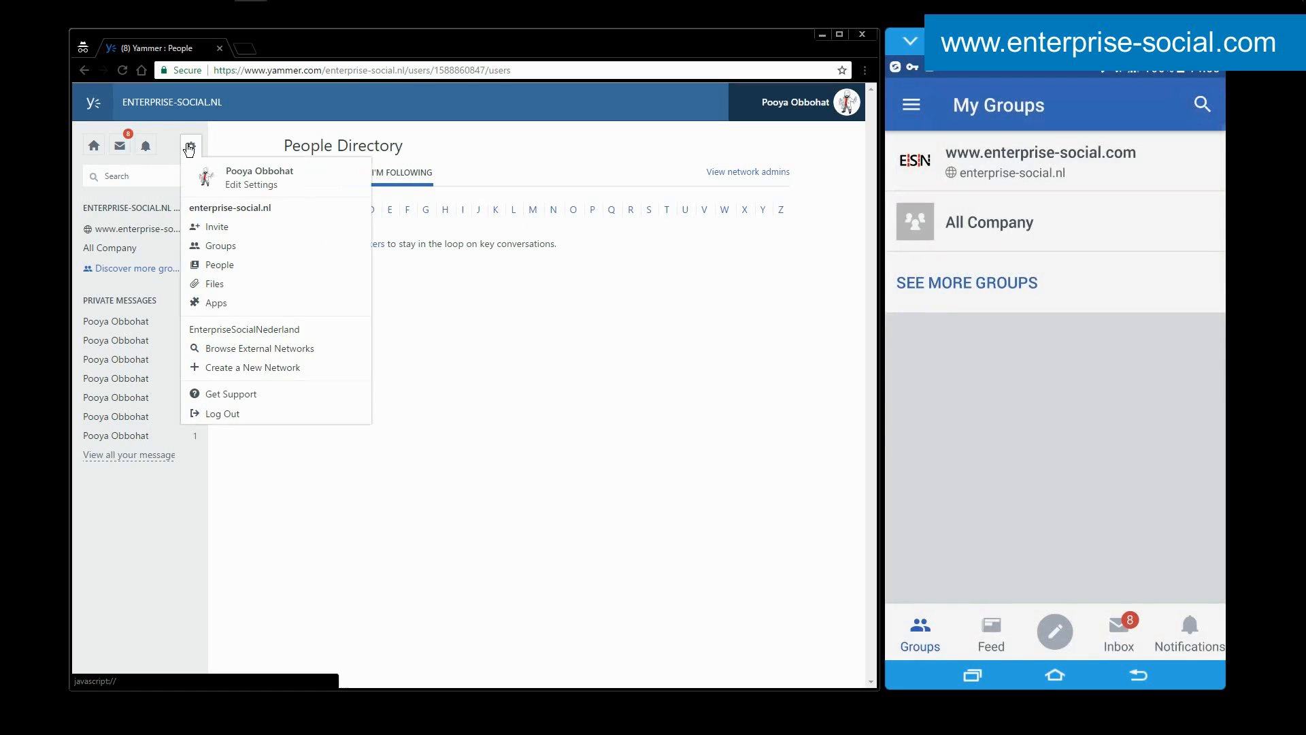
pyautogui.click(225, 287)
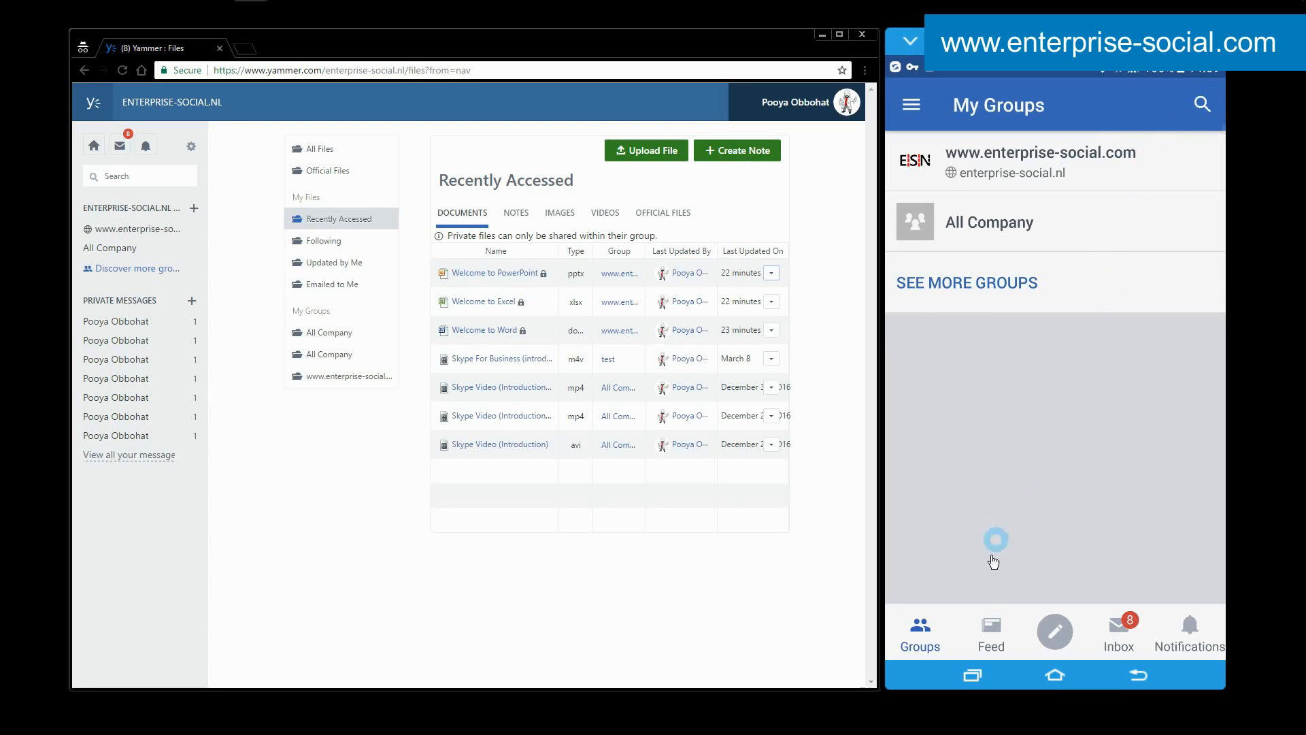
pyautogui.click(190, 147)
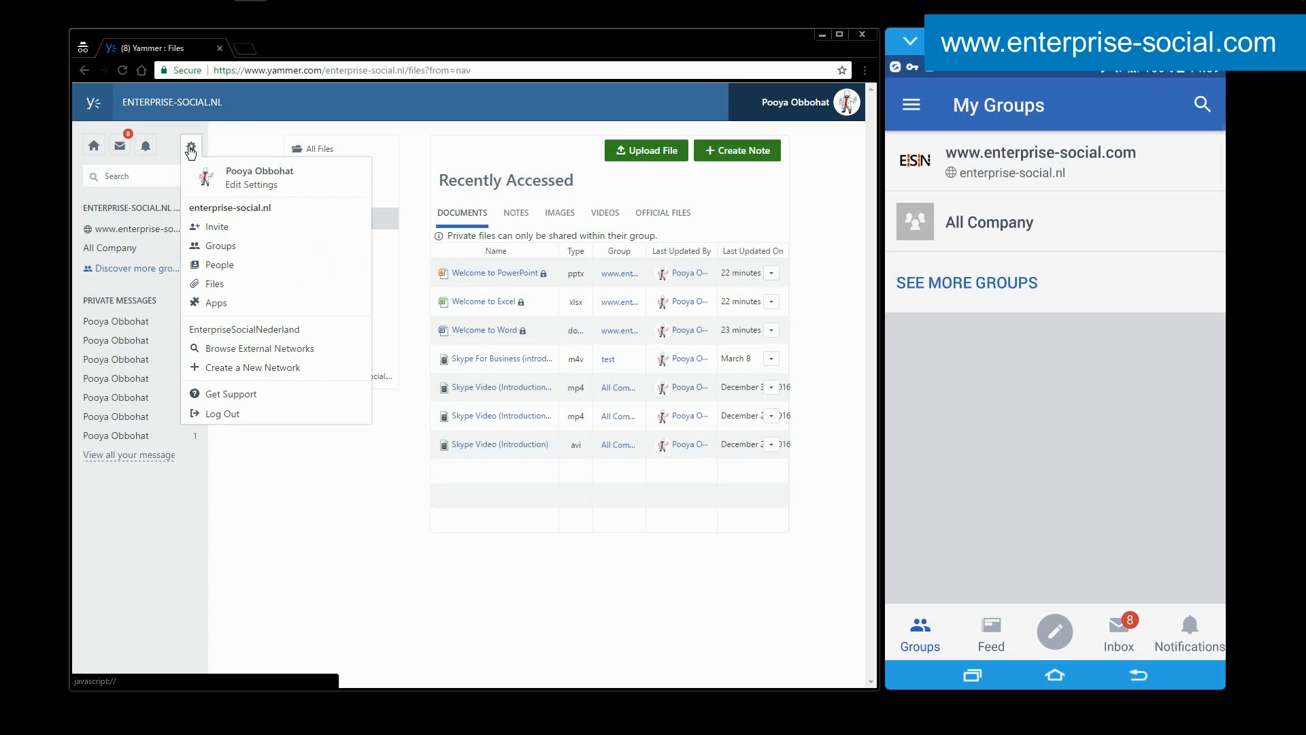
pyautogui.click(247, 302)
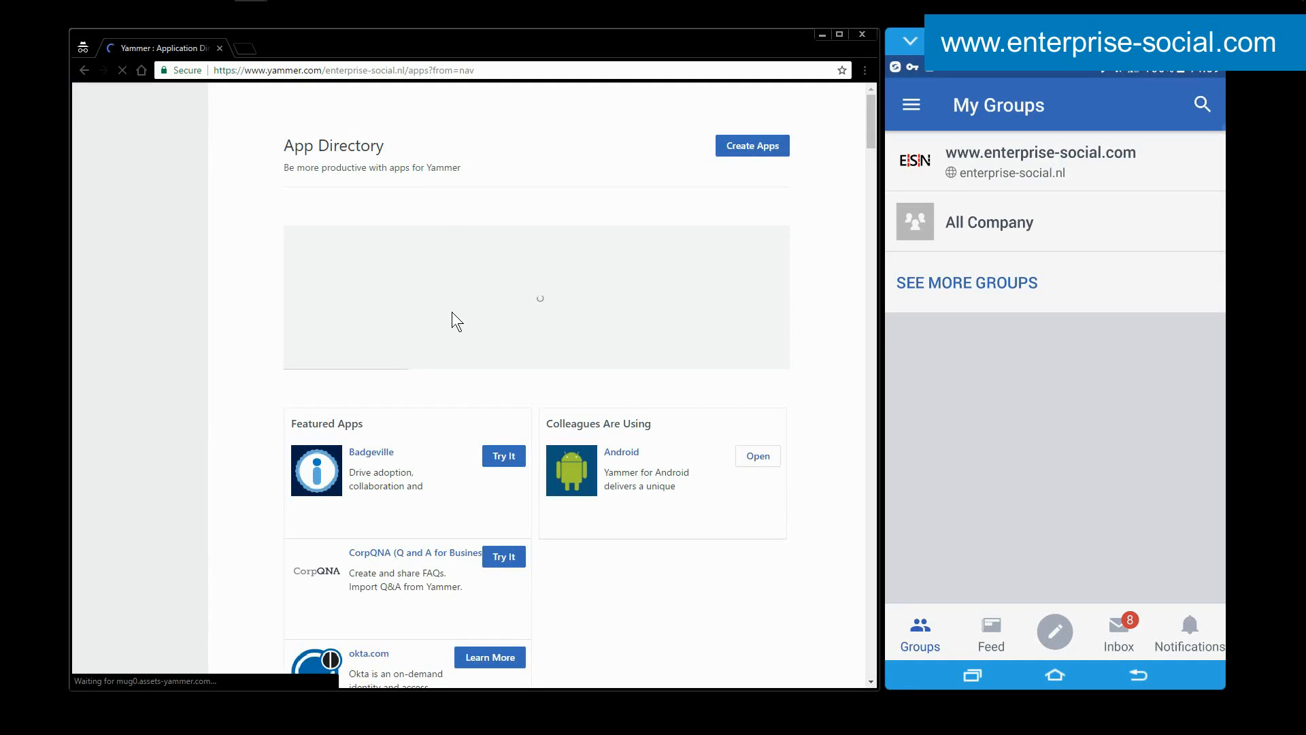
# Examine the App Directory's Featured Apps, My Apps and All Apps listings.
pyautogui.scroll(-5, 454, 323)
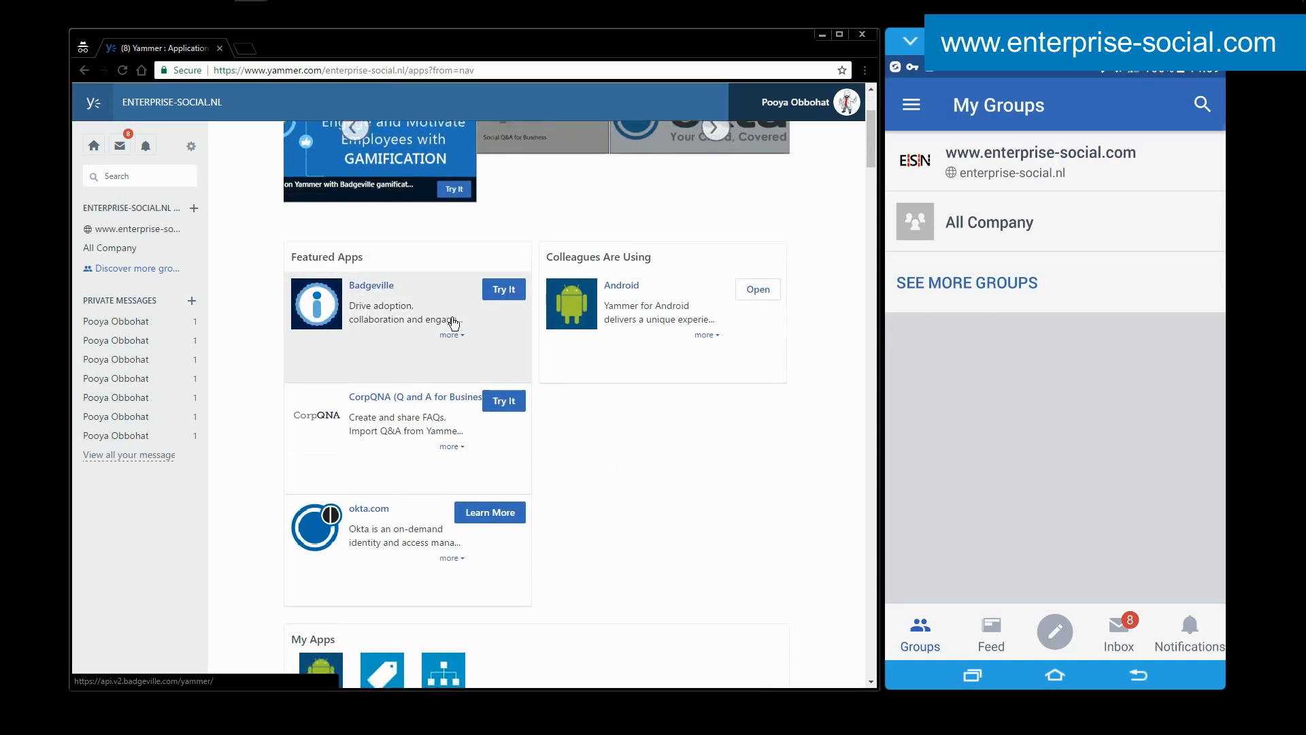
pyautogui.scroll(-2, 454, 322)
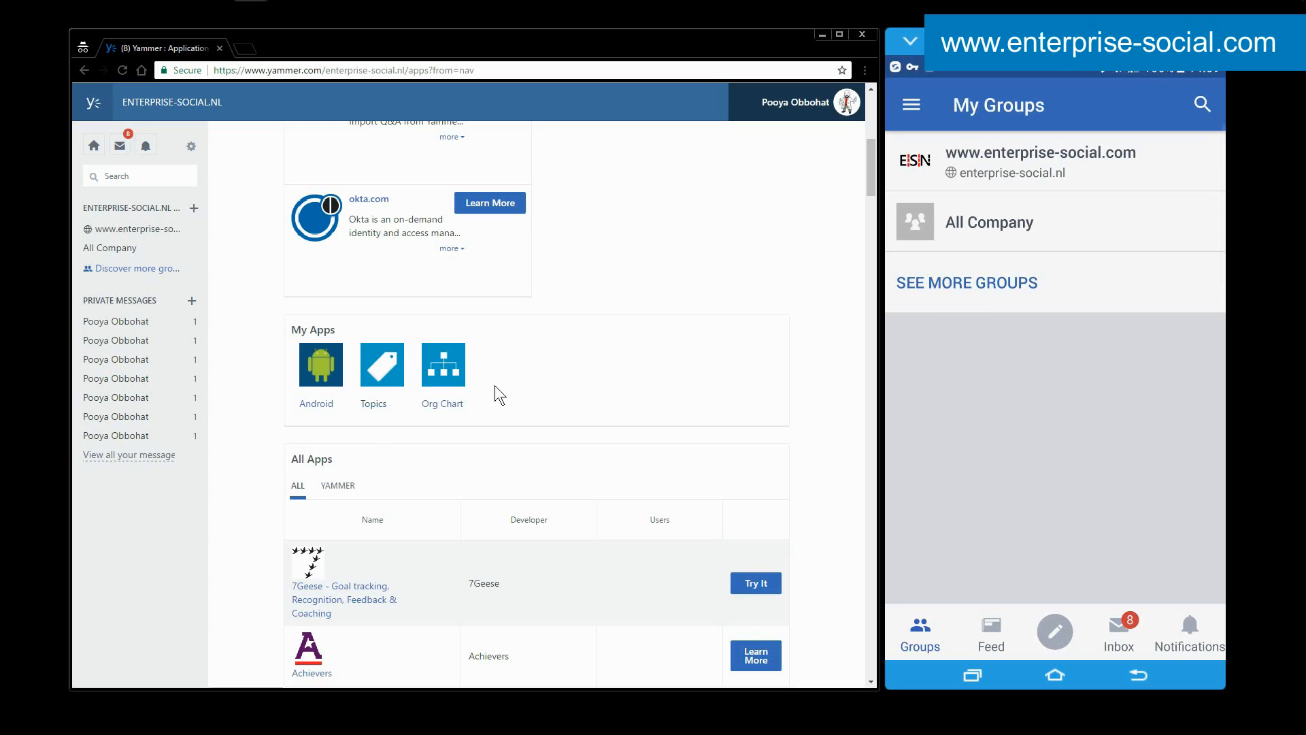
pyautogui.scroll(-2, 495, 386)
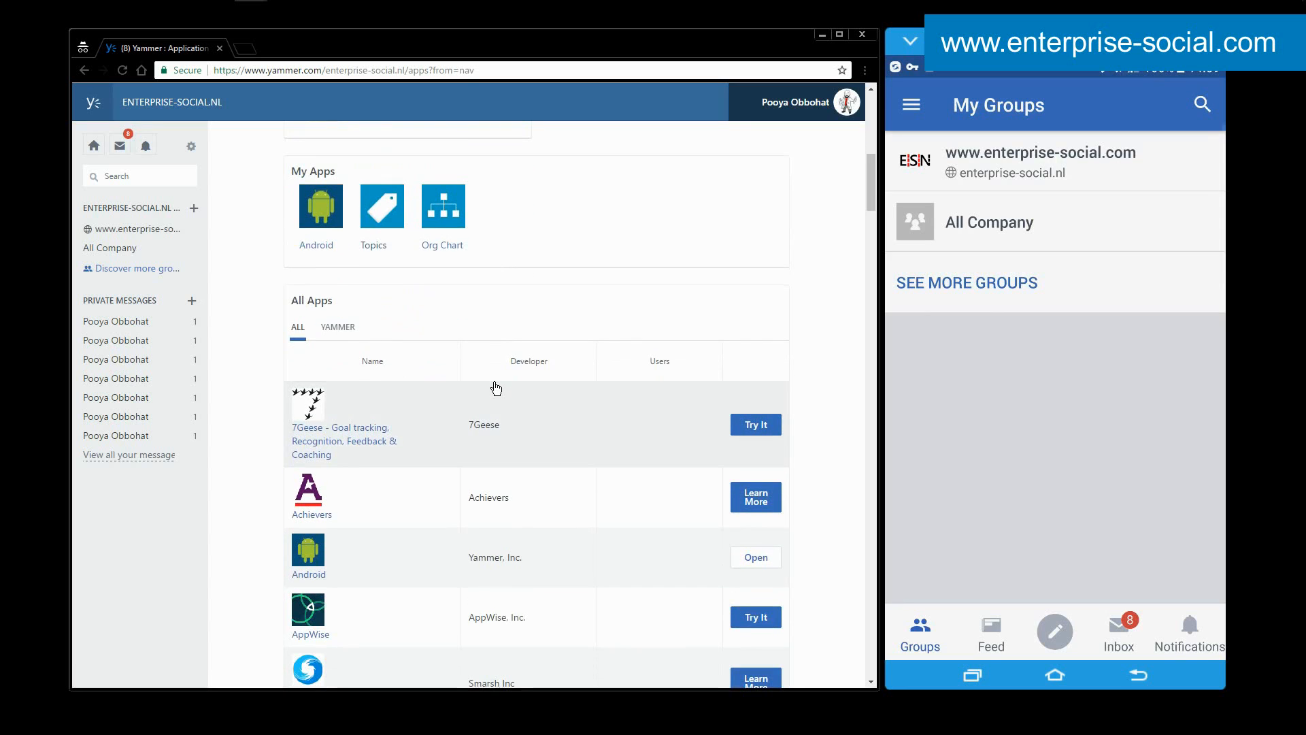
pyautogui.scroll(-10, 496, 387)
pyautogui.scroll(-20, 494, 386)
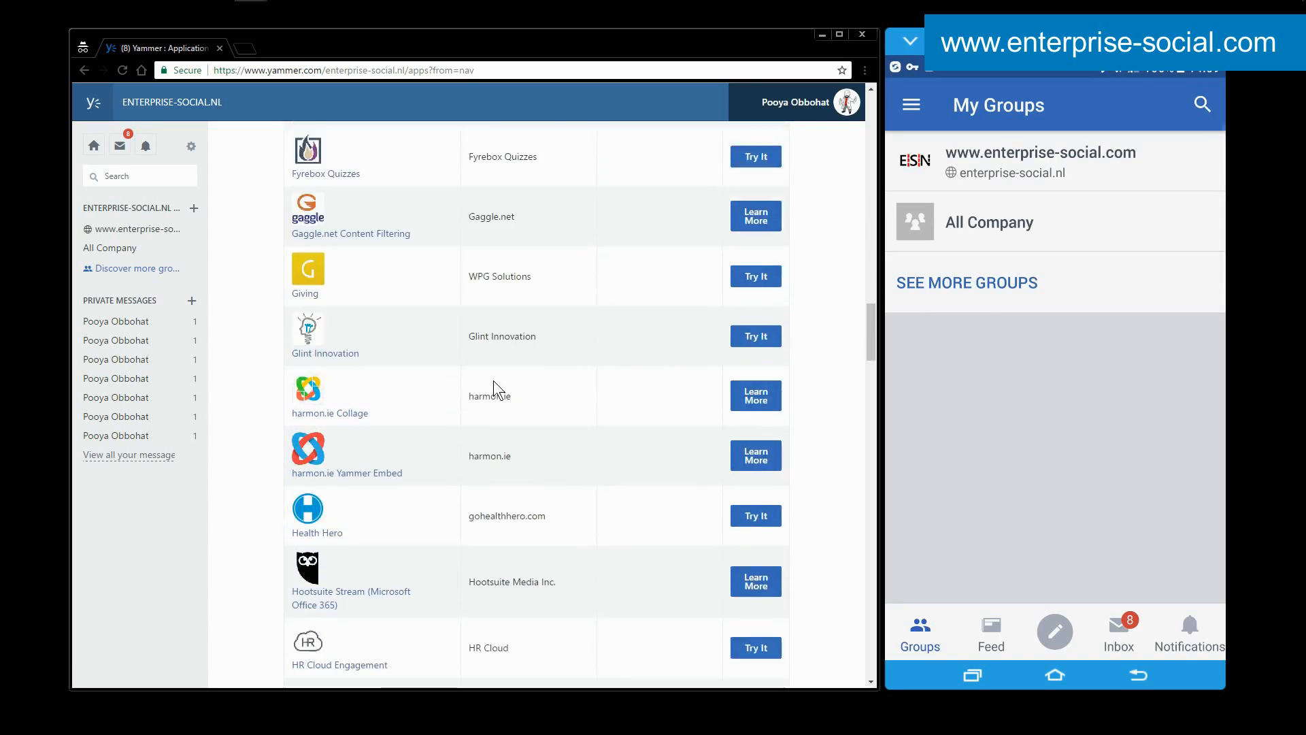
pyautogui.scroll(-20, 494, 385)
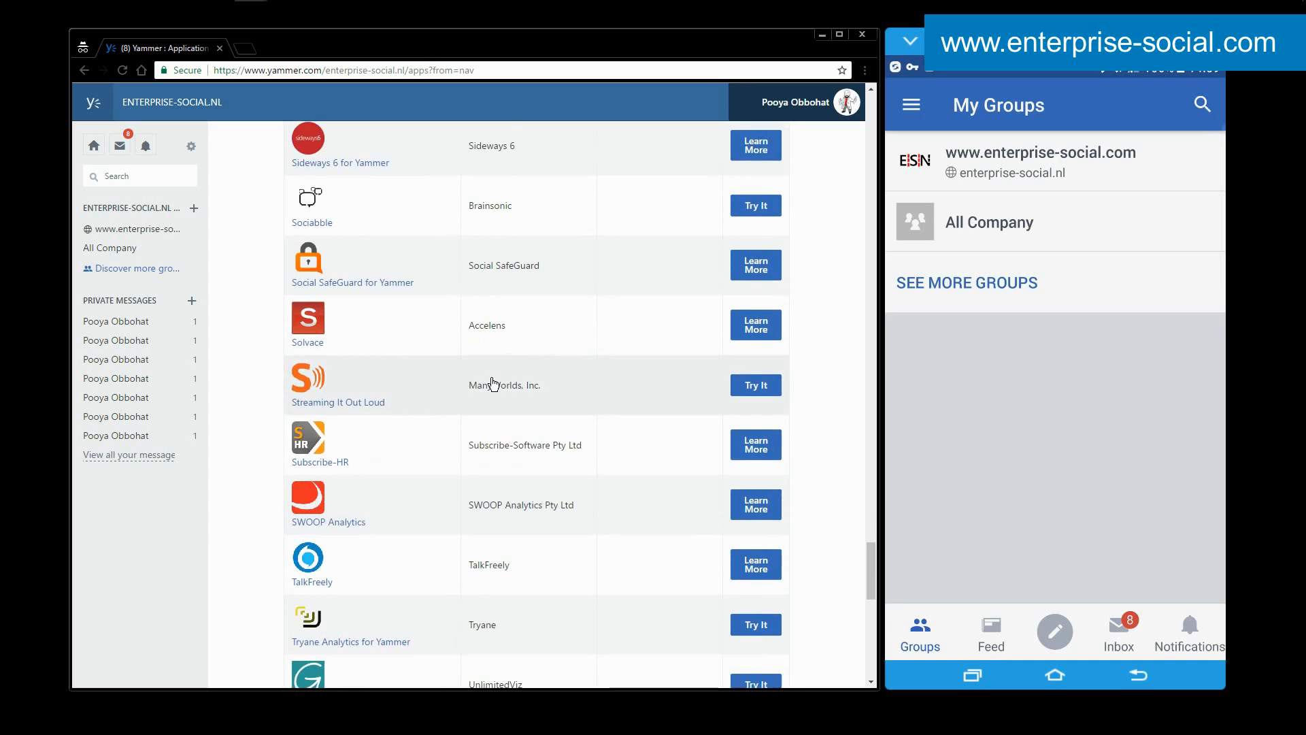
pyautogui.scroll(7, 494, 384)
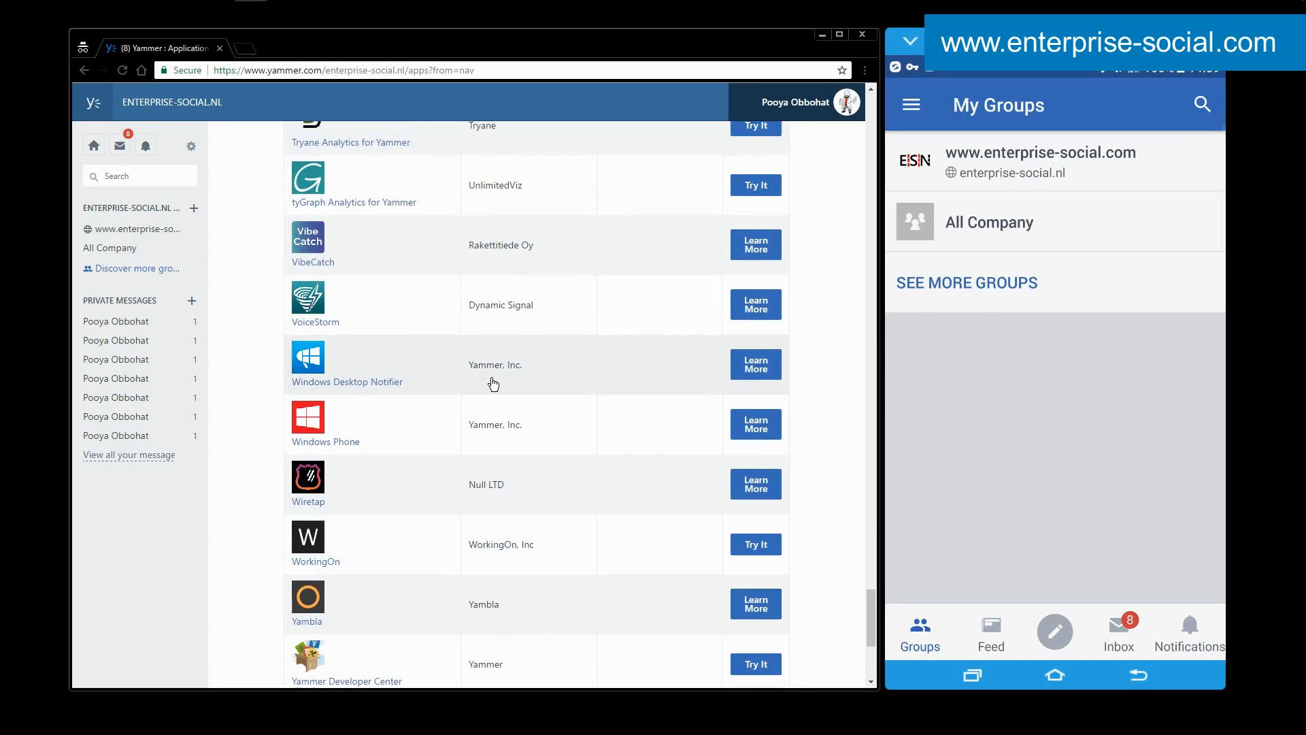
pyautogui.scroll(5, 472, 381)
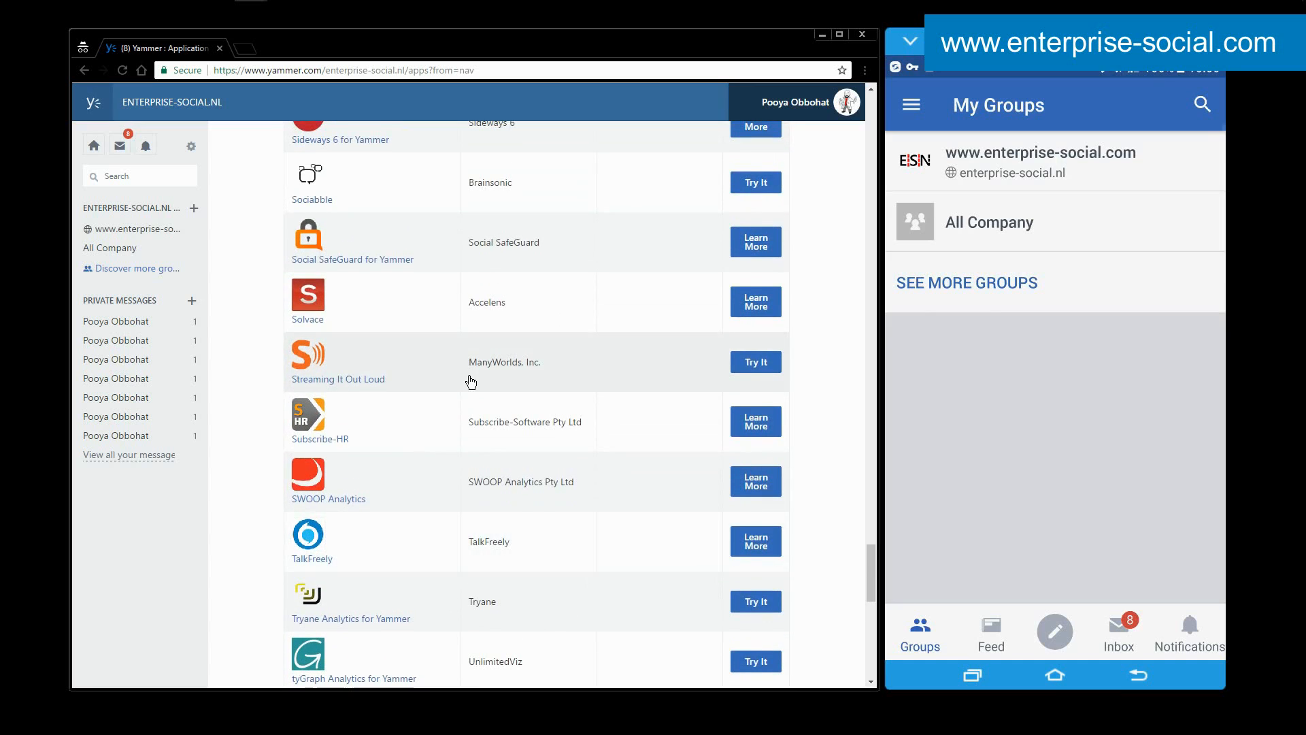
pyautogui.scroll(20, 471, 381)
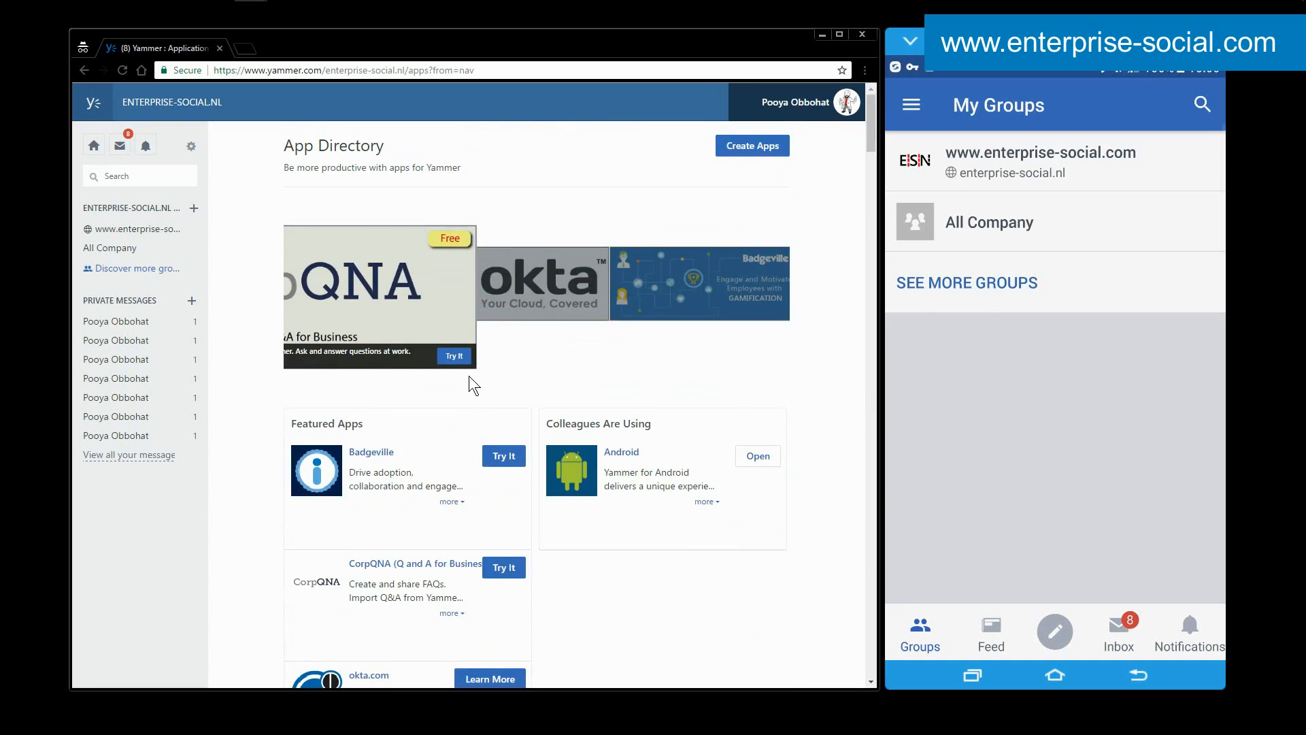
# Open the Org Chart from My Apps and return to the web home feed.
pyautogui.scroll(-3, 468, 375)
pyautogui.click(450, 404)
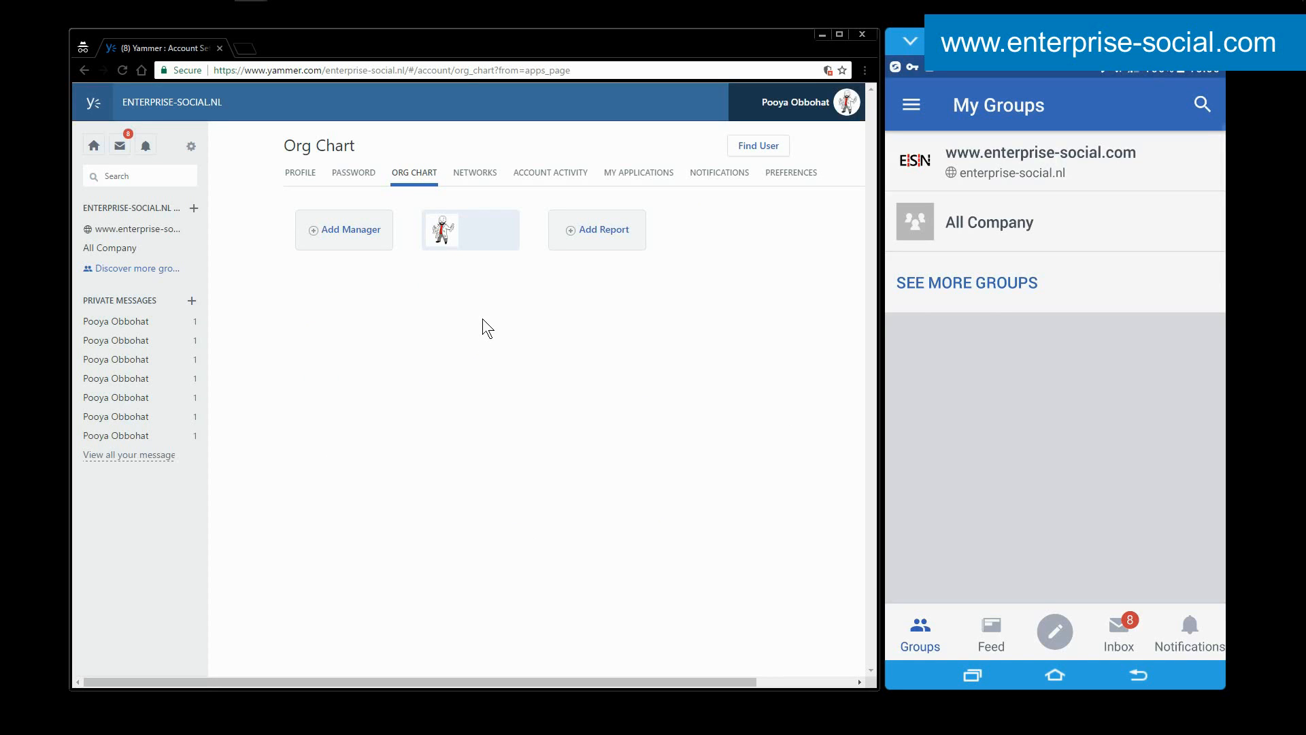
pyautogui.click(94, 145)
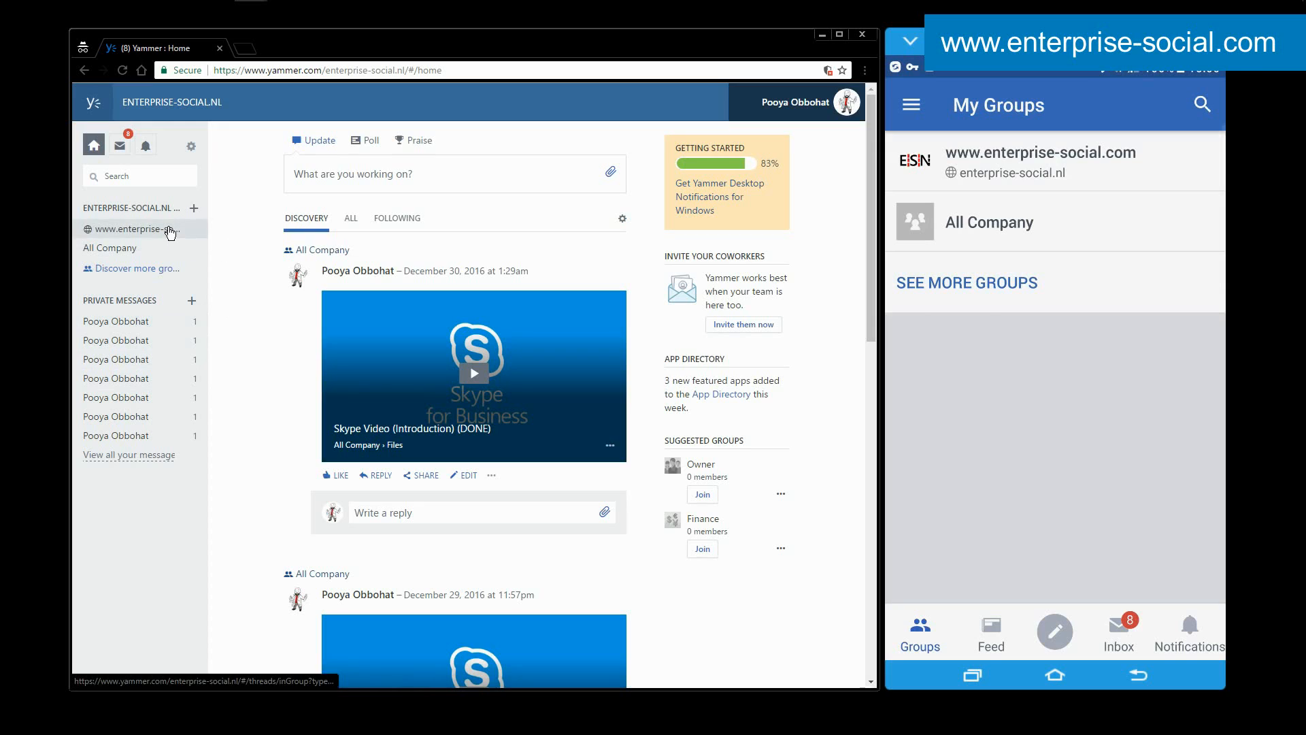
# Inspect the web version's settings and network options without choosing any of them.
pyautogui.click(1162, 156)
pyautogui.click(1063, 176)
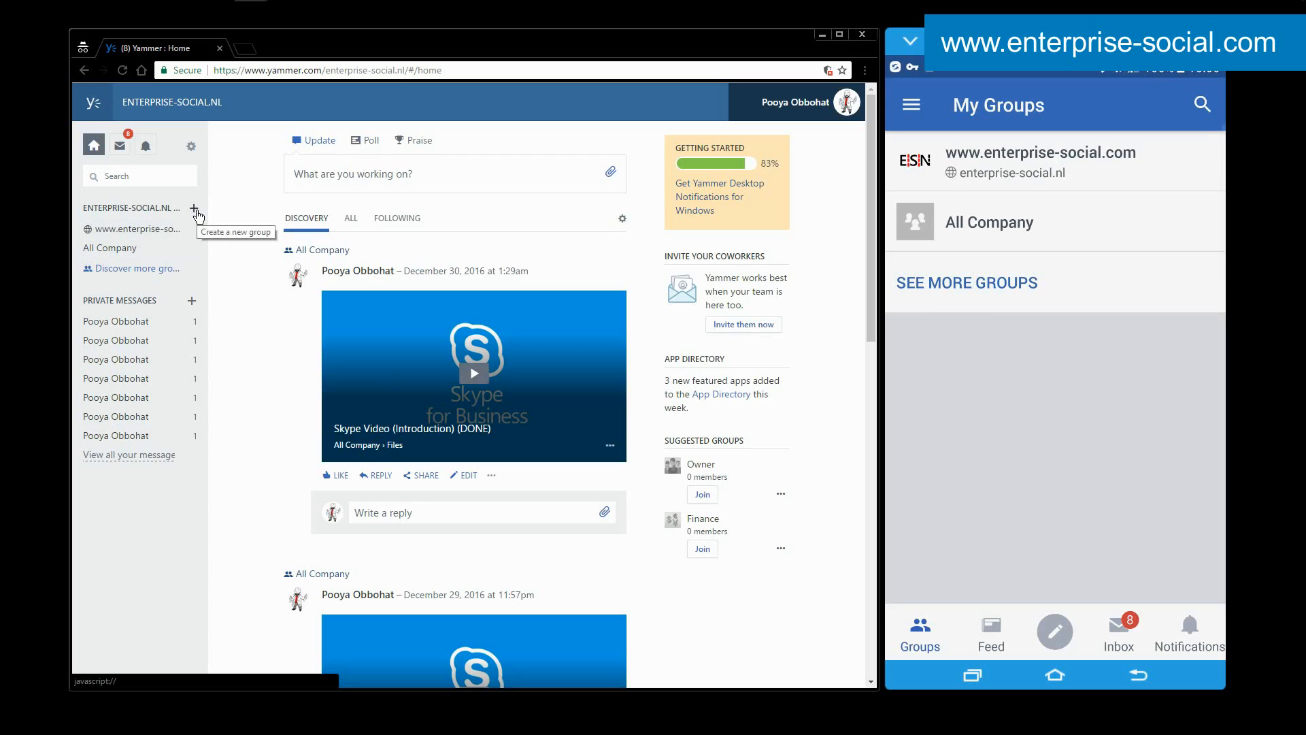
pyautogui.click(191, 146)
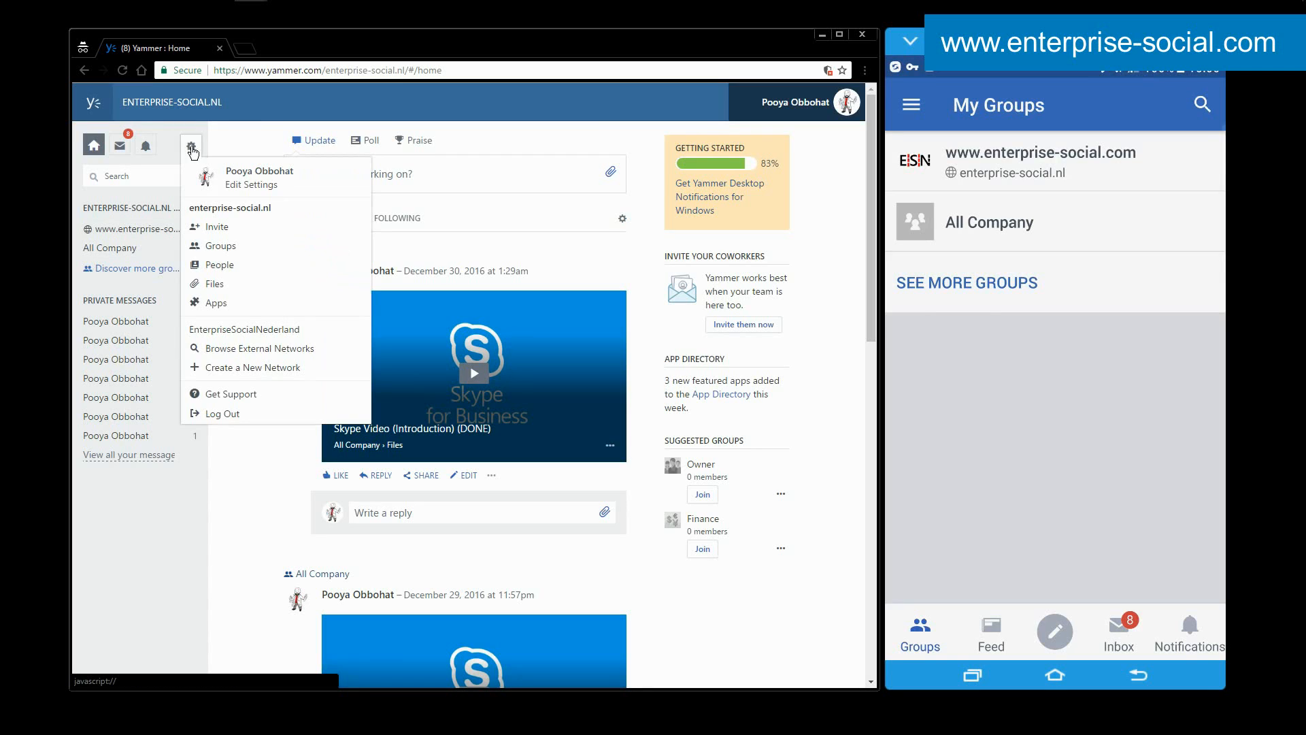
pyautogui.click(429, 114)
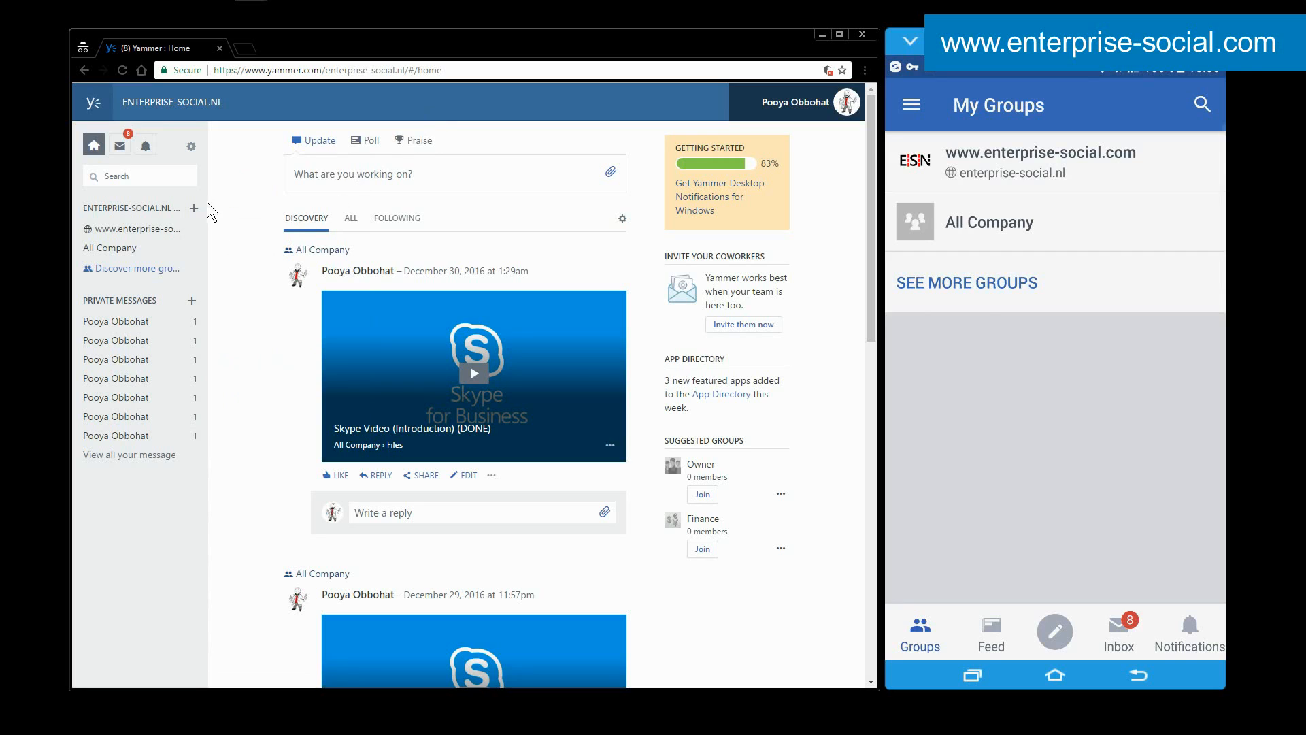
pyautogui.click(192, 148)
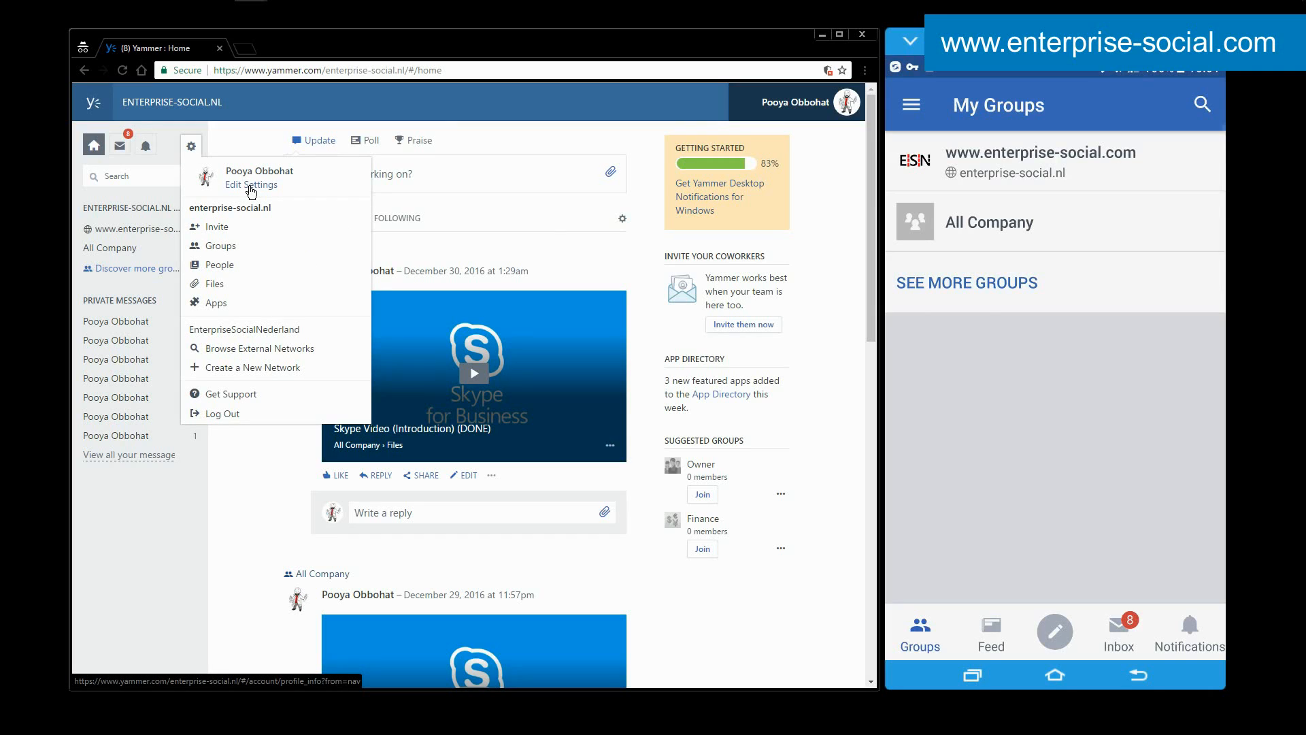
pyautogui.click(248, 132)
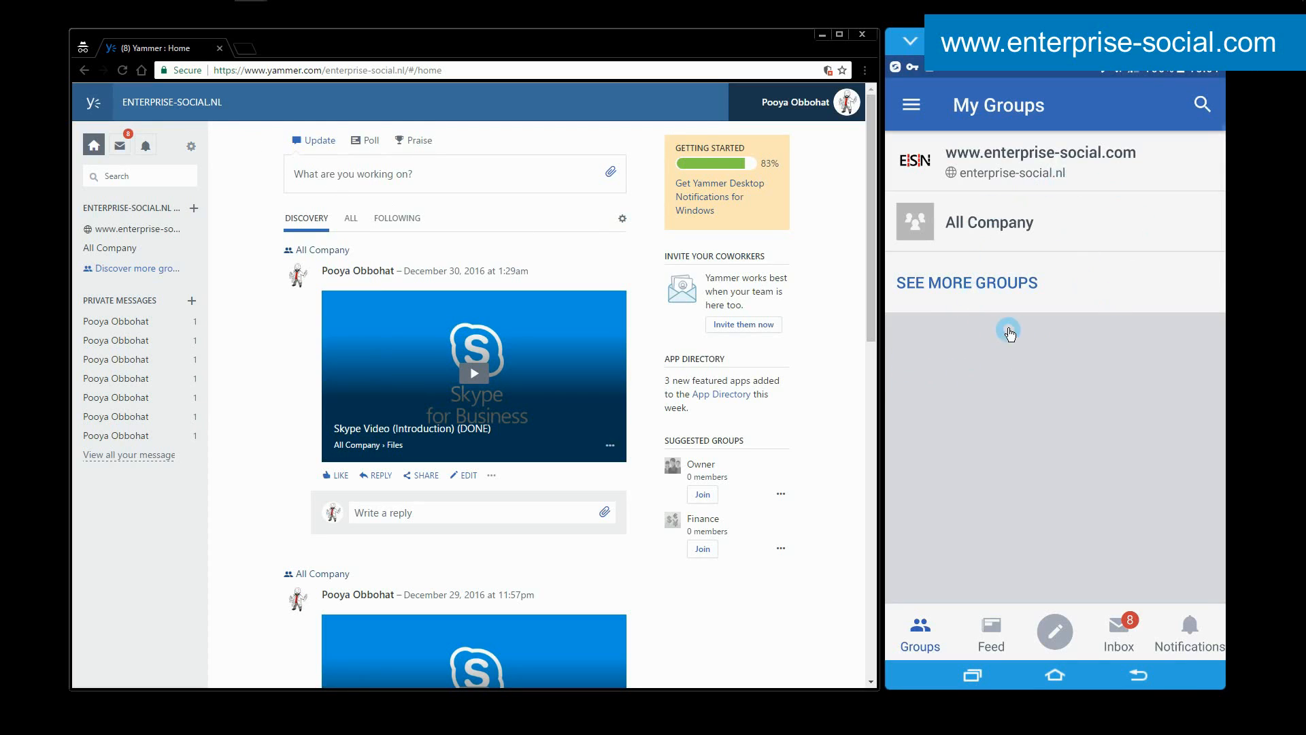
pyautogui.click(1090, 179)
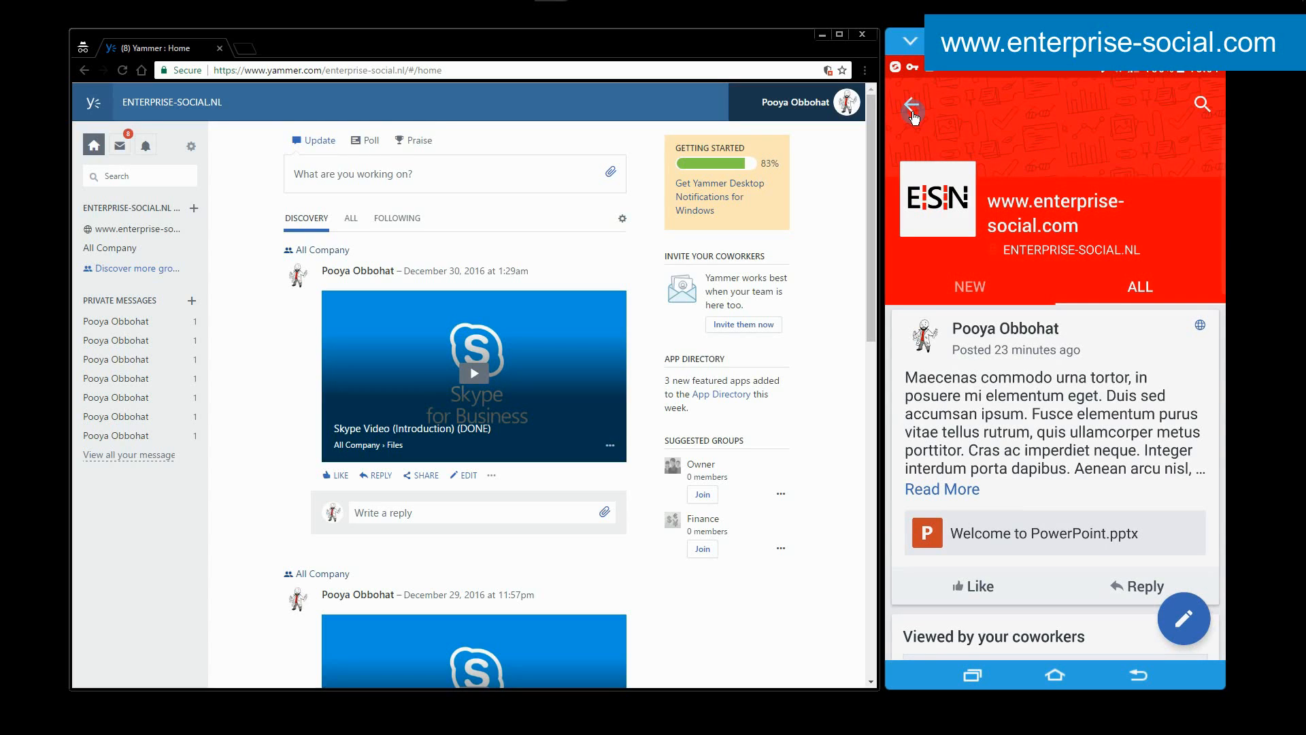
pyautogui.click(912, 107)
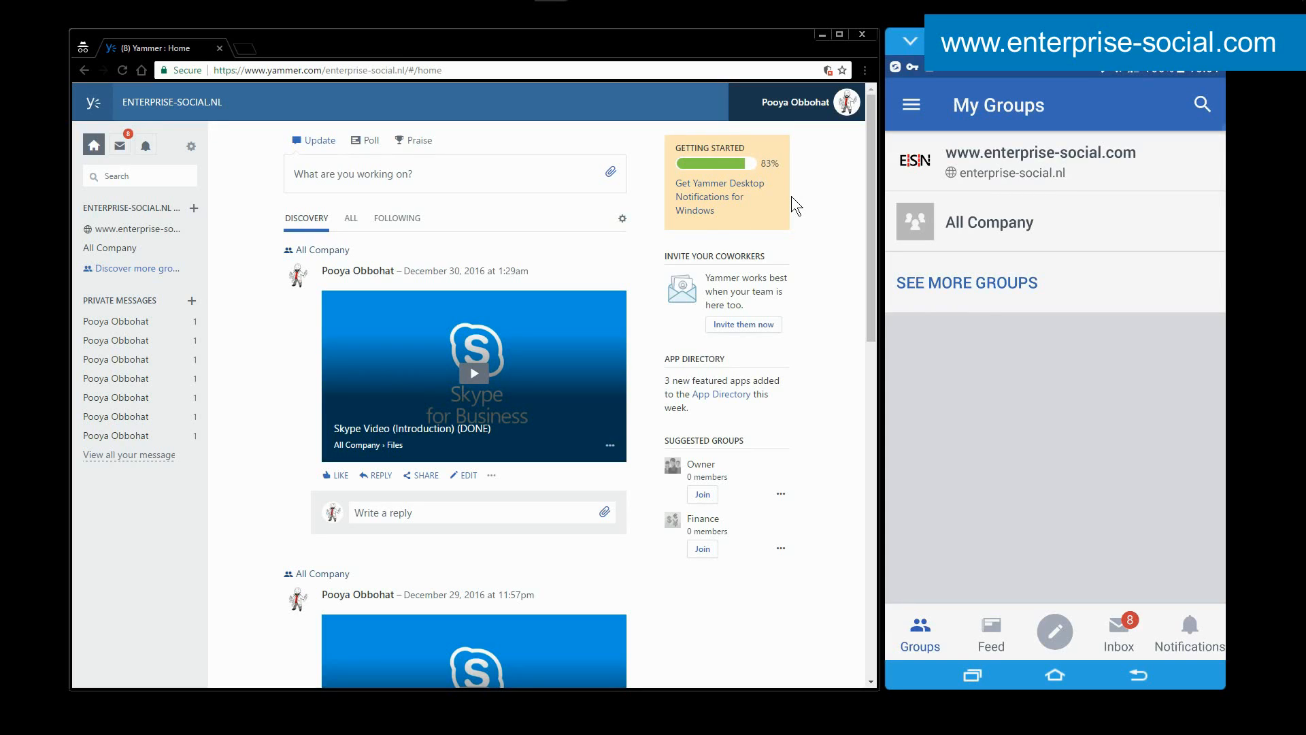
# Display the mobile app's navigation options for people, networks, profile and settings.
pyautogui.rightClick(666, 299)
pyautogui.click(751, 256)
pyautogui.click(912, 106)
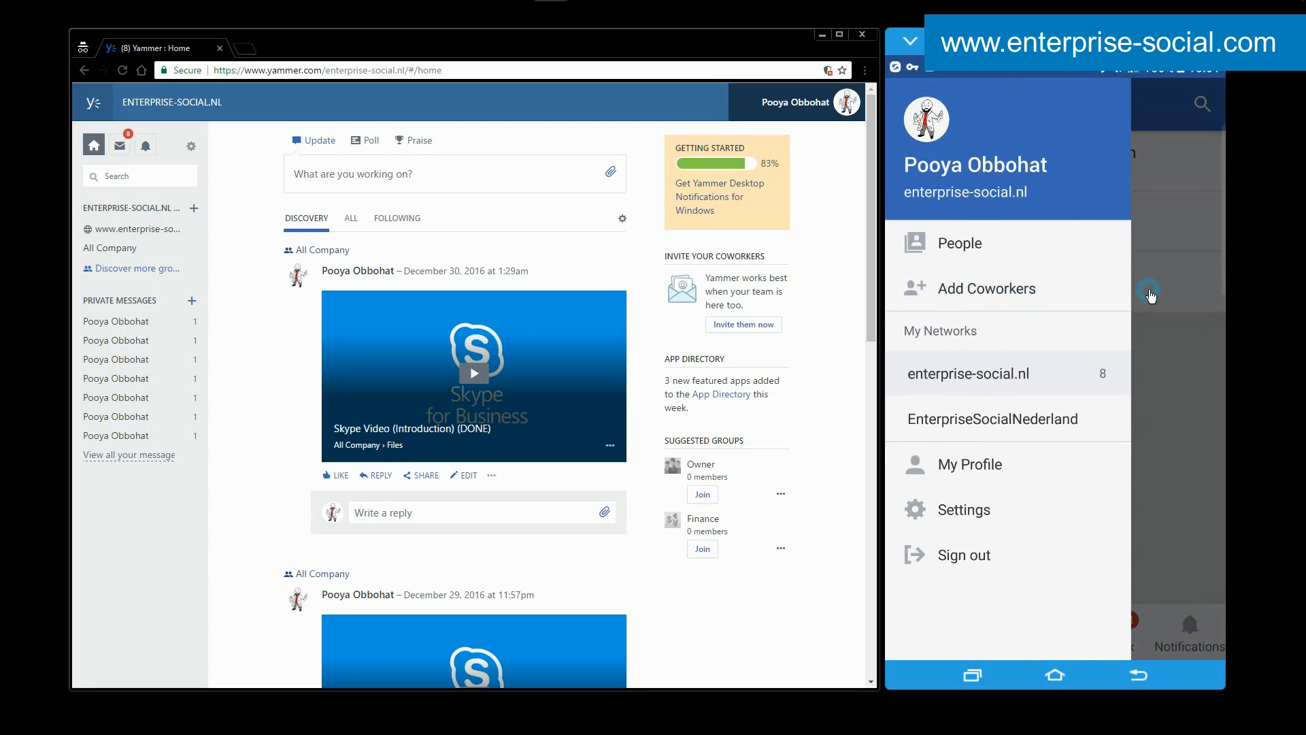
# Close the mobile navigation options and dismiss the Owner group from the web version's suggested groups.
pyautogui.click(1174, 304)
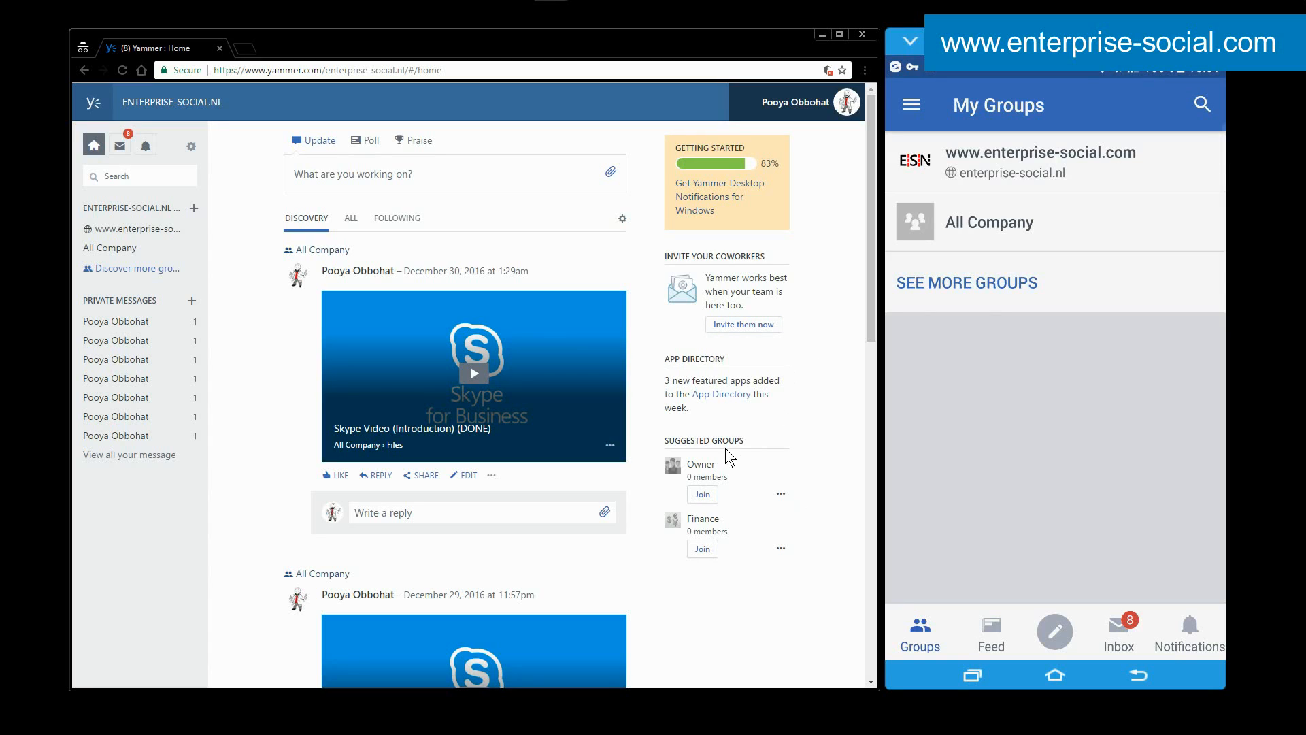
pyautogui.click(781, 492)
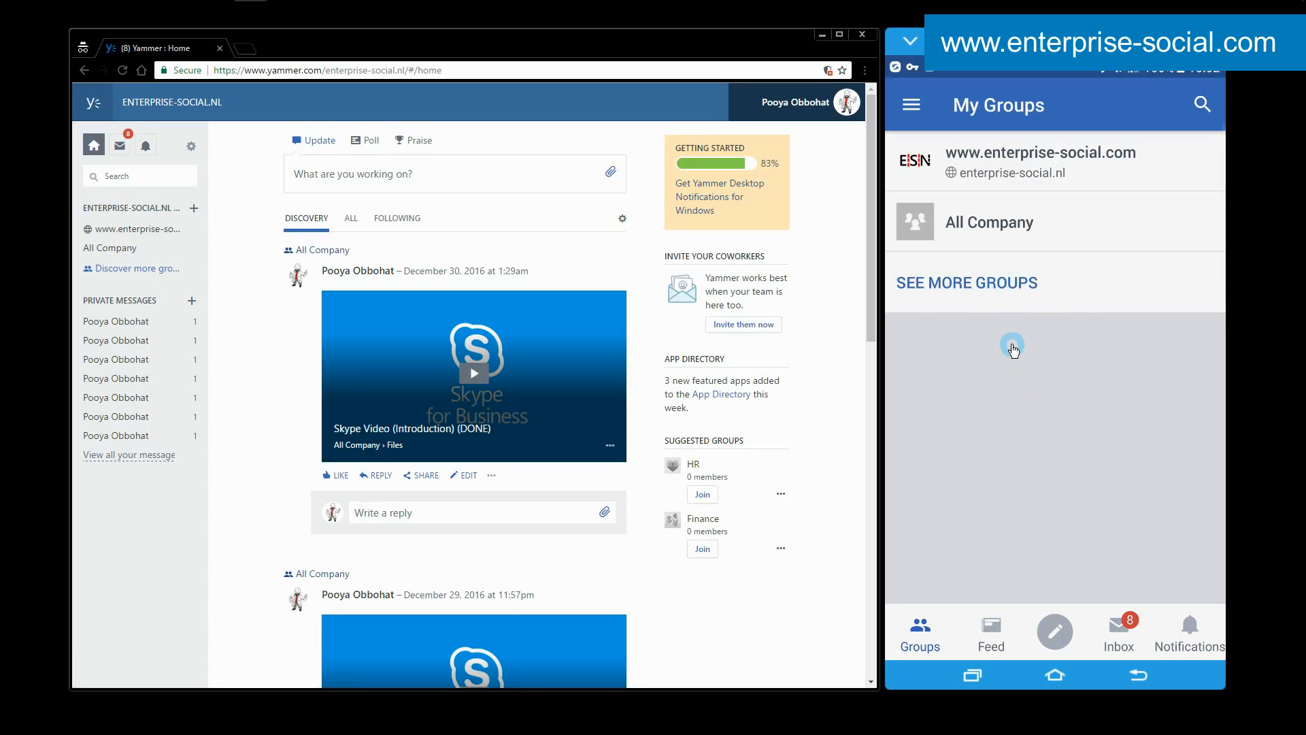
# Open the mobile feed, view an announcement's conversation and its group page, and return to My Feed.
pyautogui.click(989, 627)
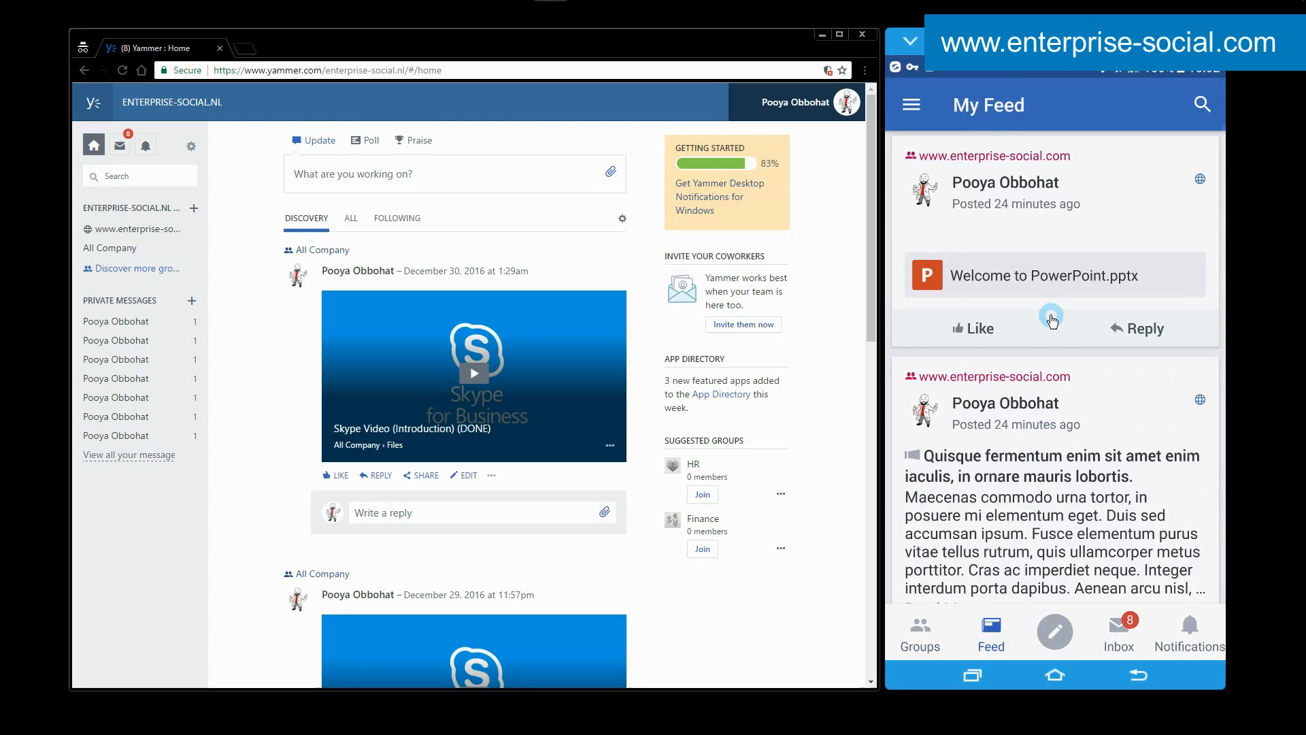
pyautogui.click(1049, 476)
pyautogui.click(1204, 104)
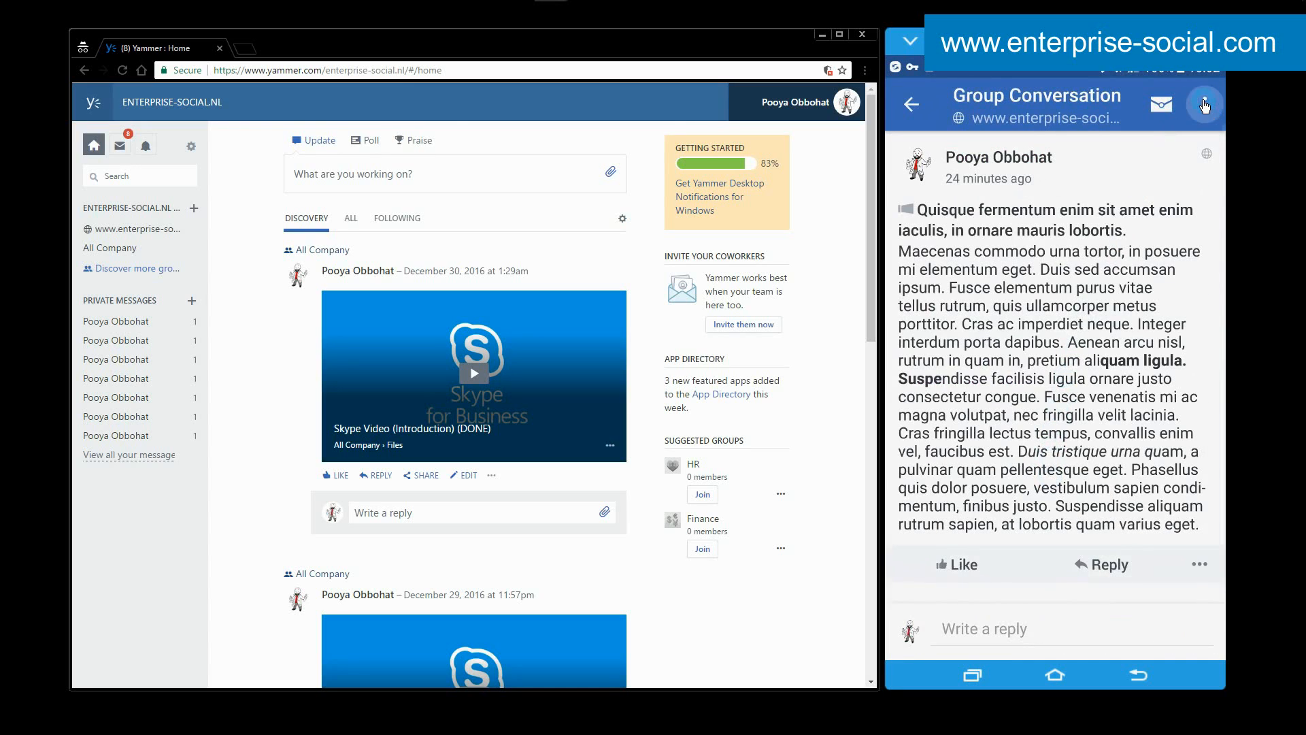
pyautogui.click(1109, 150)
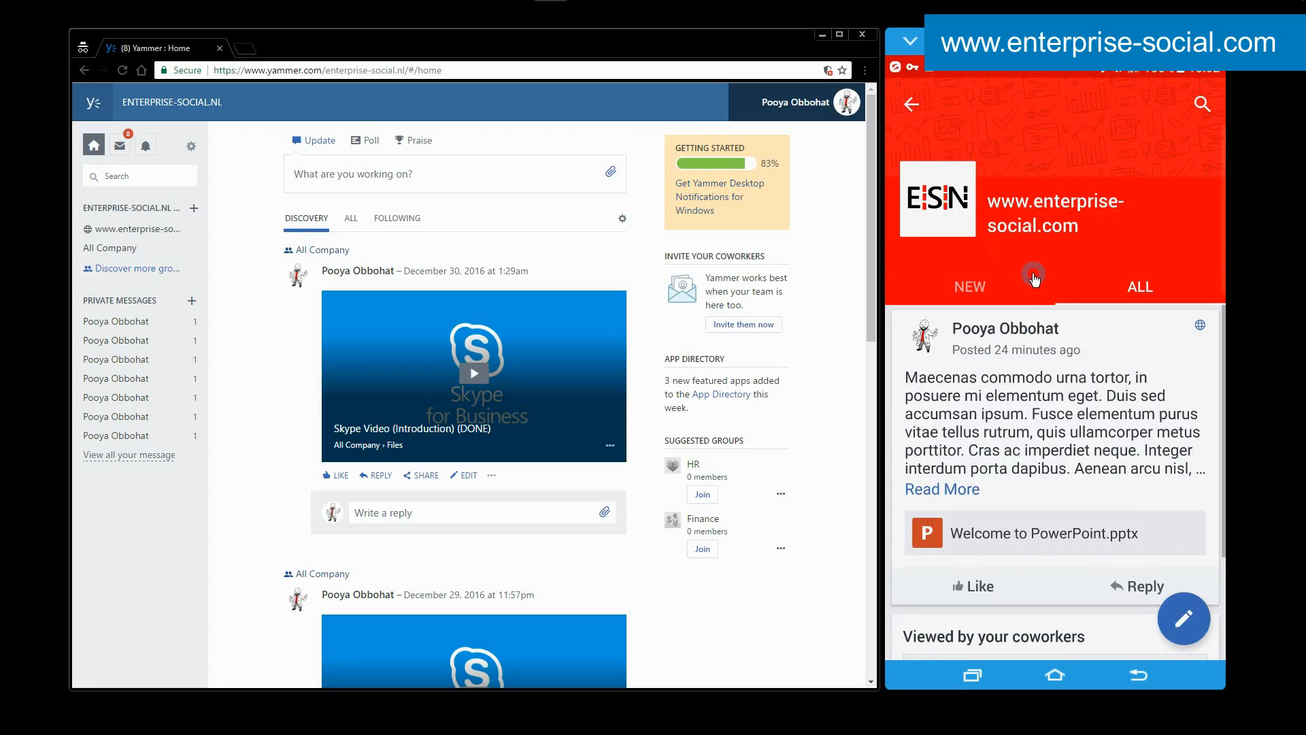
pyautogui.click(915, 106)
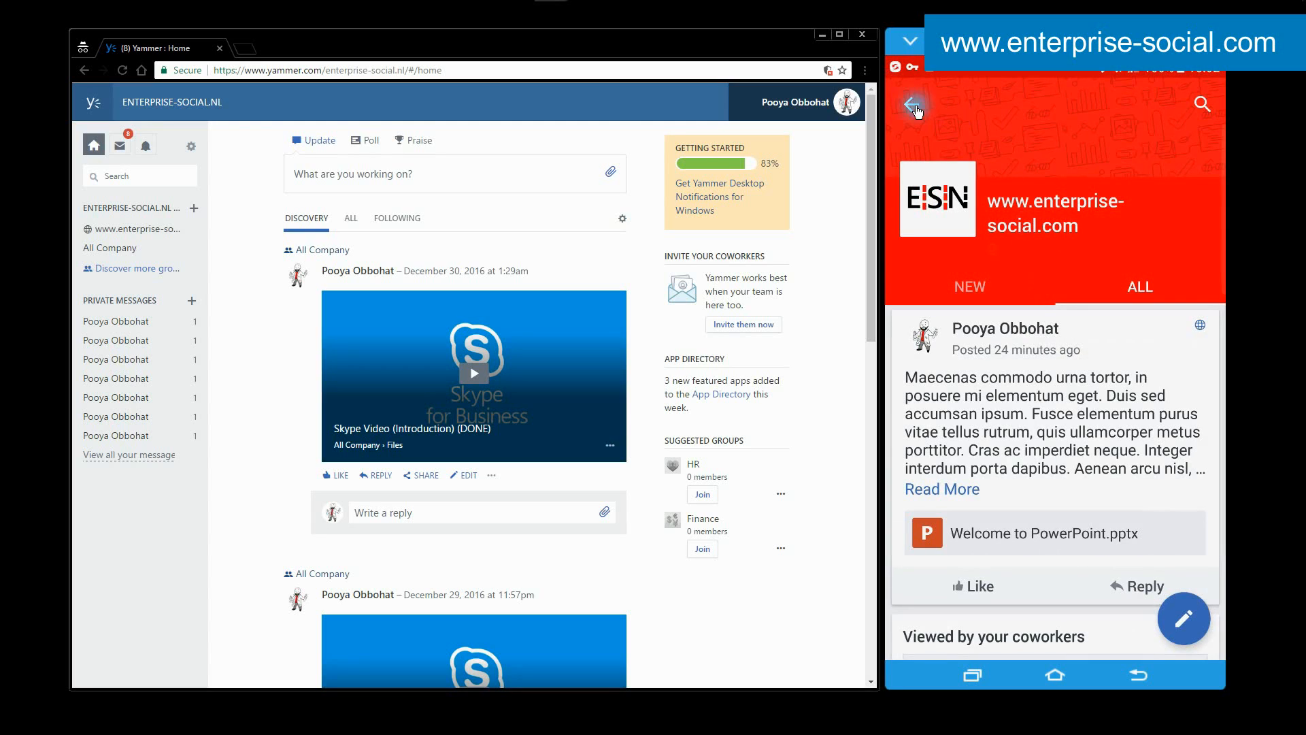
pyautogui.click(913, 105)
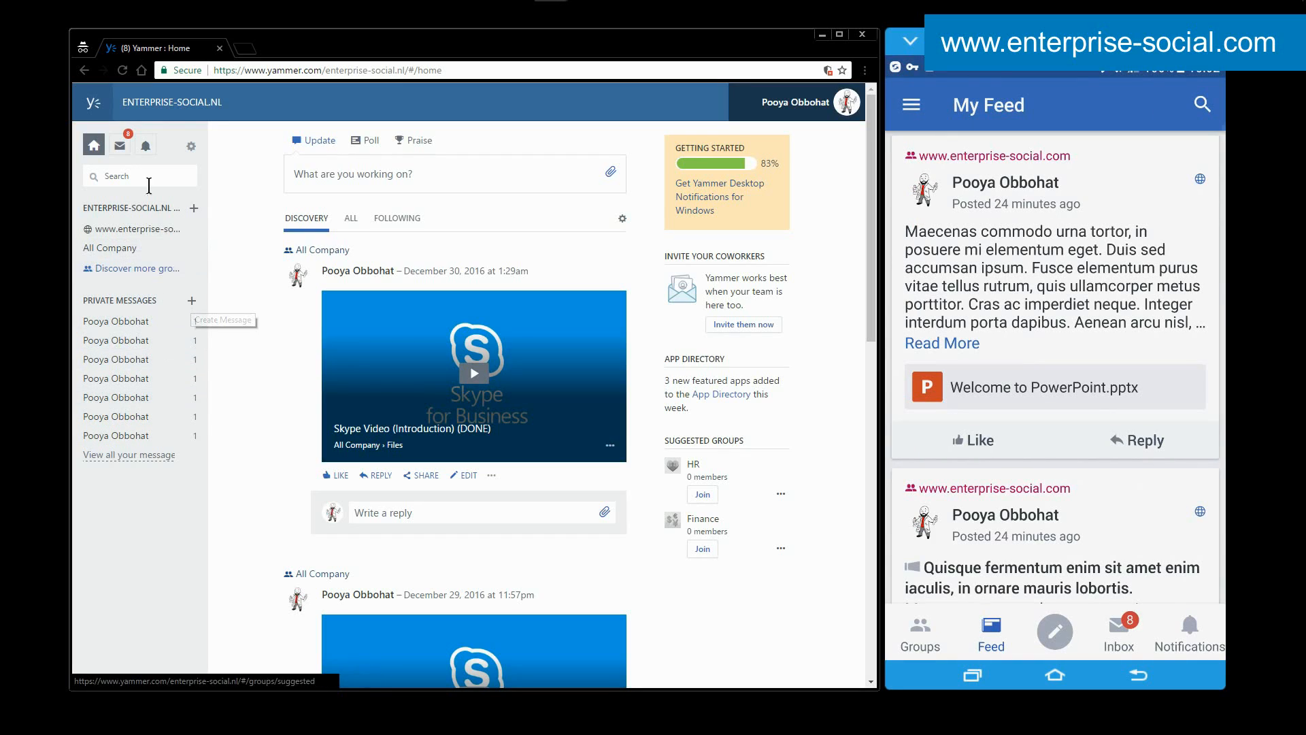
# Open the first unread private message in the web inbox and return to the home feed.
pyautogui.click(119, 148)
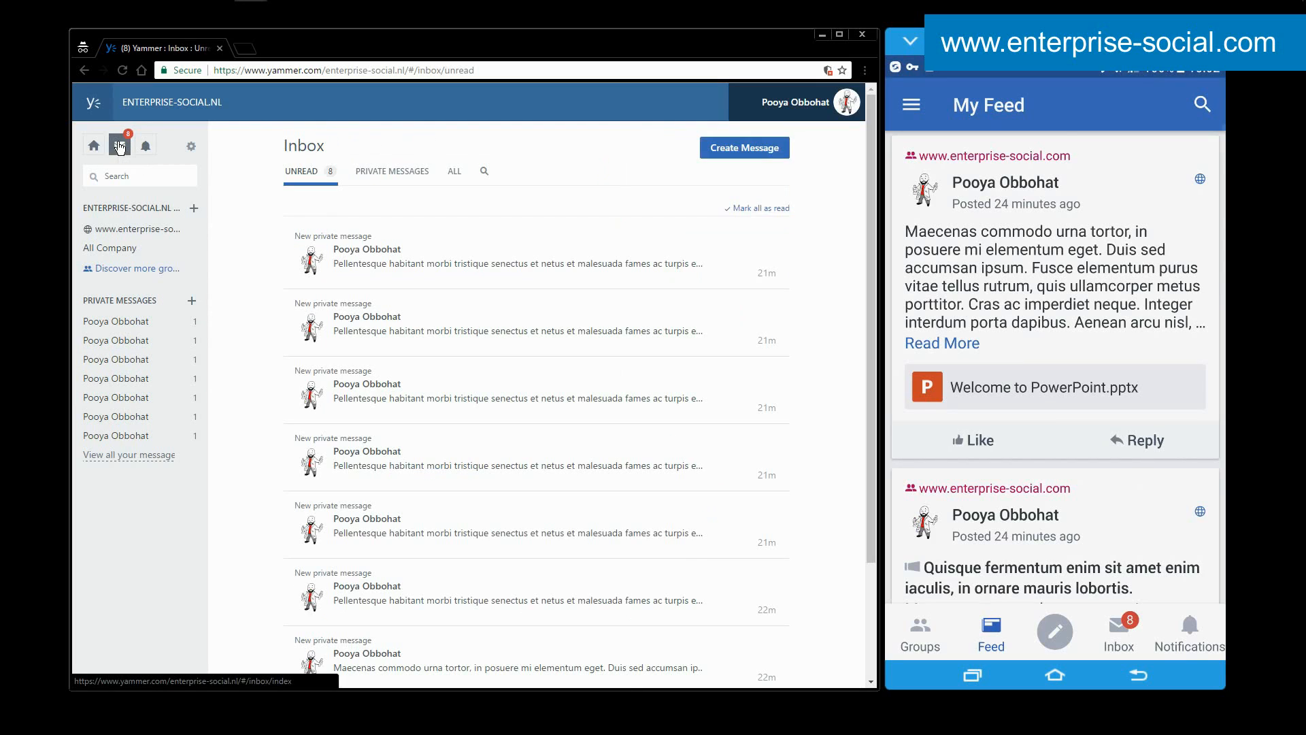
pyautogui.click(481, 275)
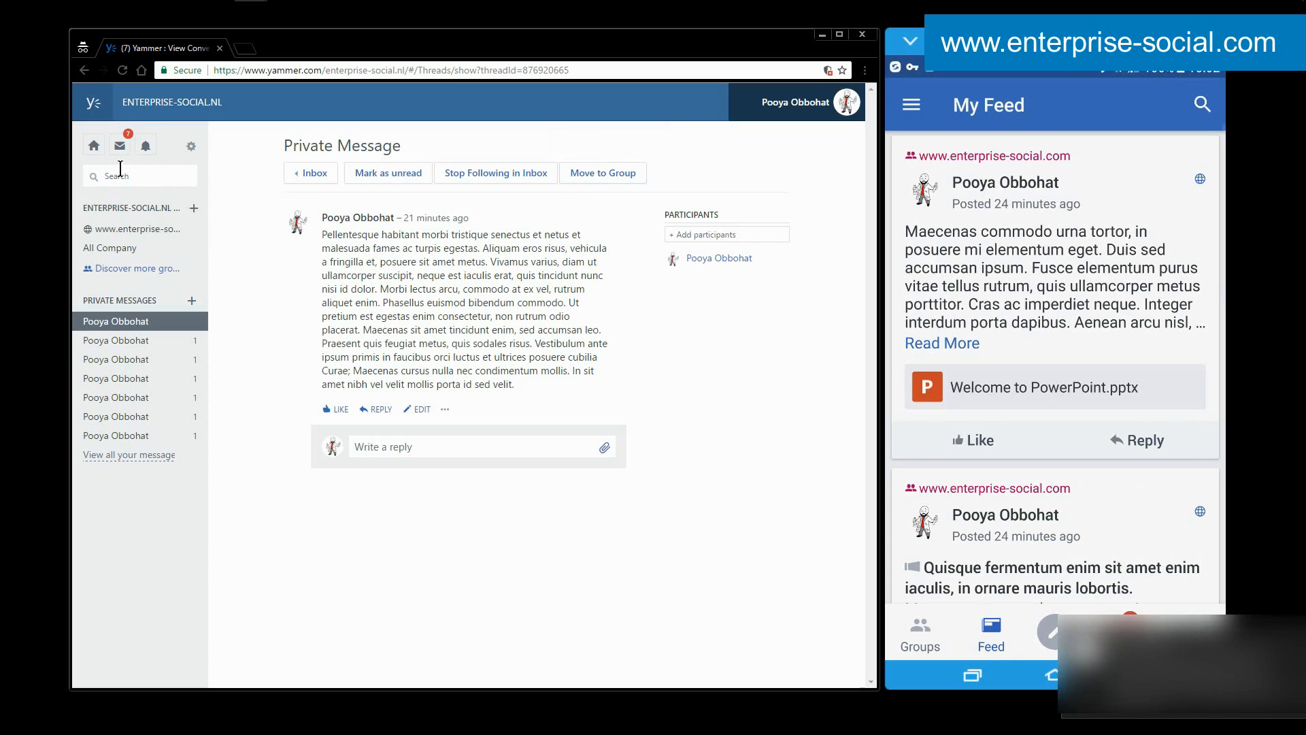
pyautogui.click(94, 145)
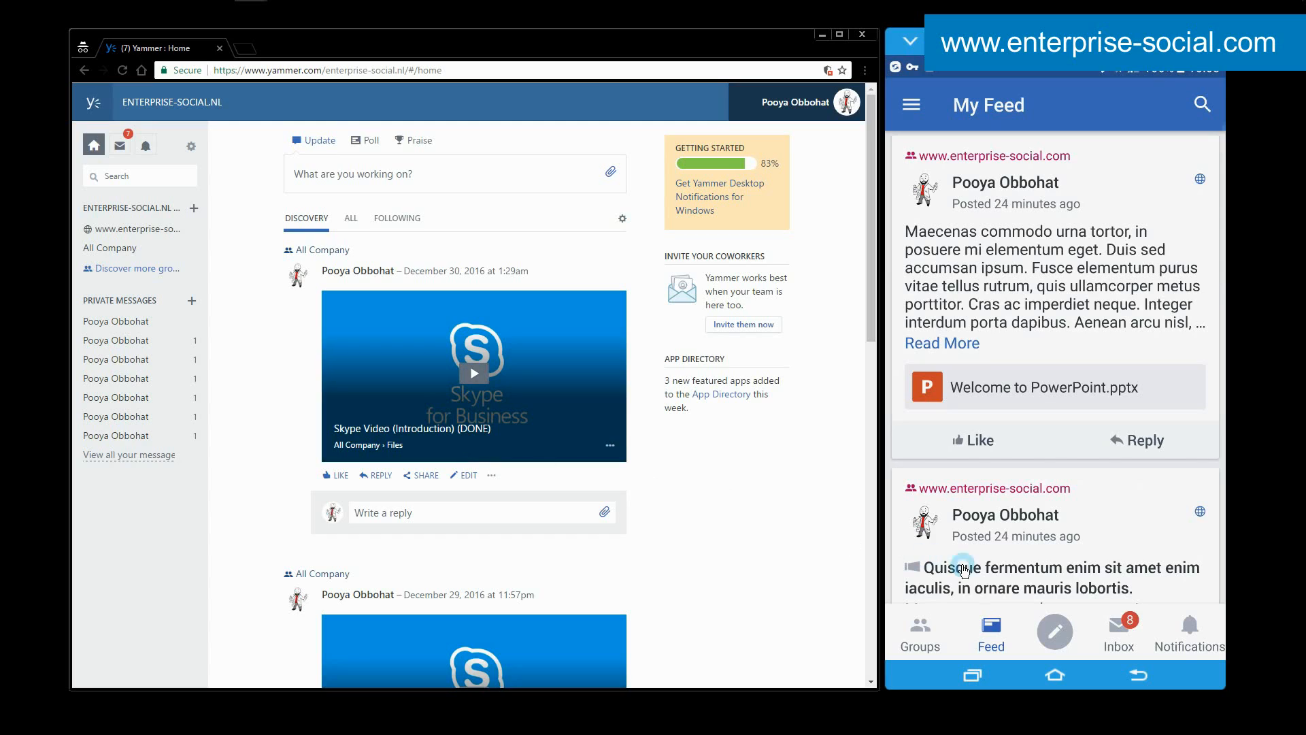
# Display the mobile app's blank New Conversation form and close it without writing anything.
pyautogui.click(1055, 636)
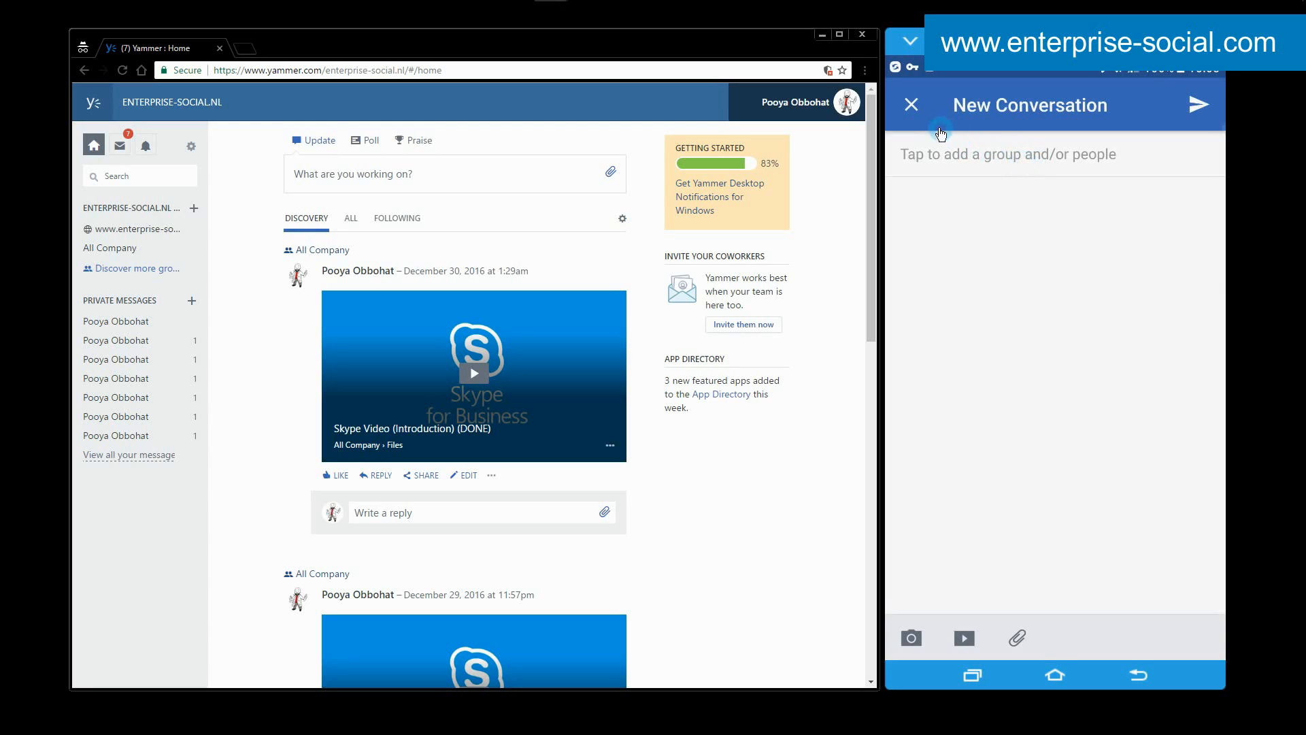
pyautogui.click(912, 104)
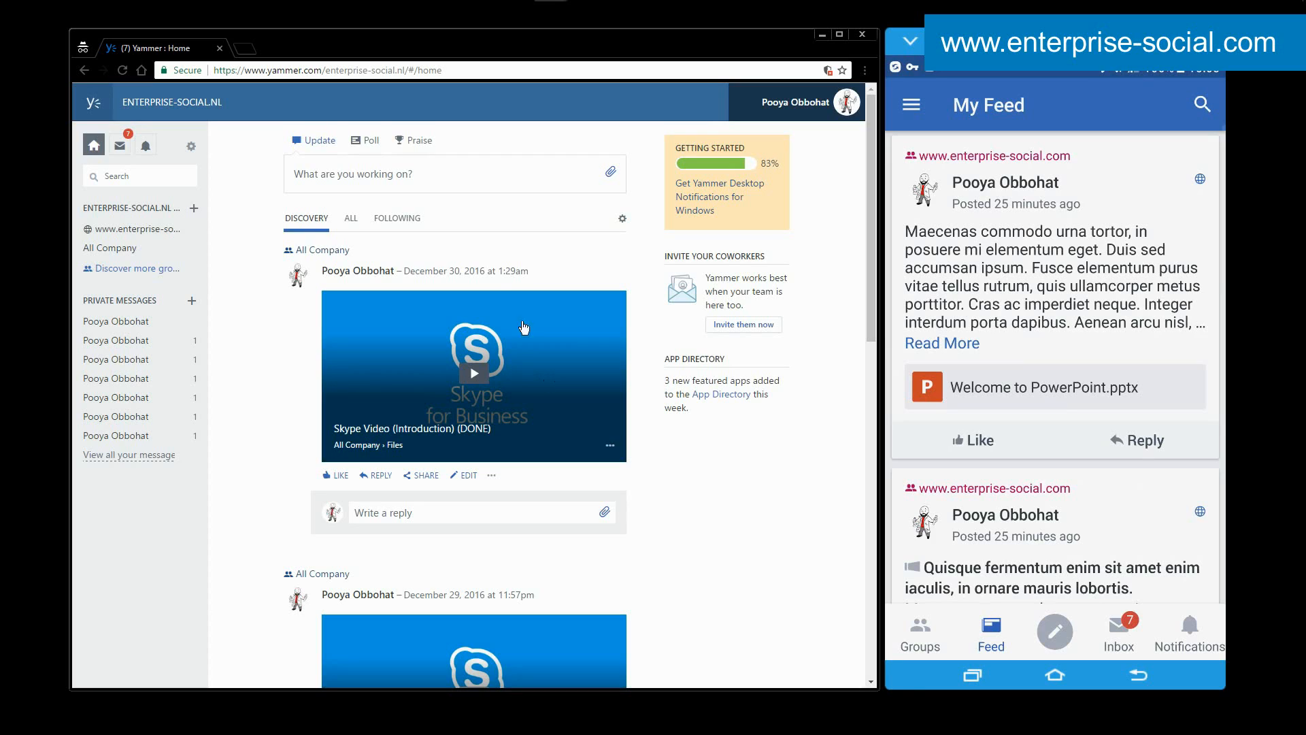
pyautogui.click(412, 174)
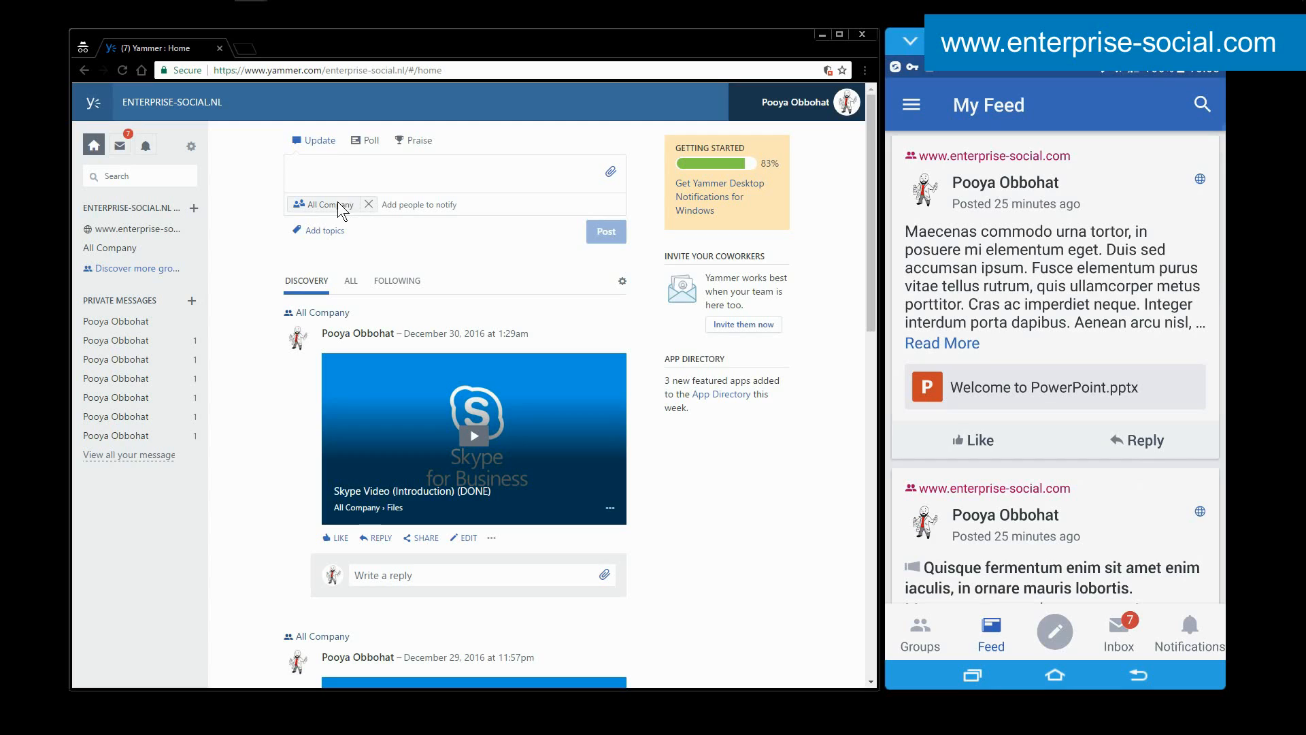
pyautogui.click(369, 204)
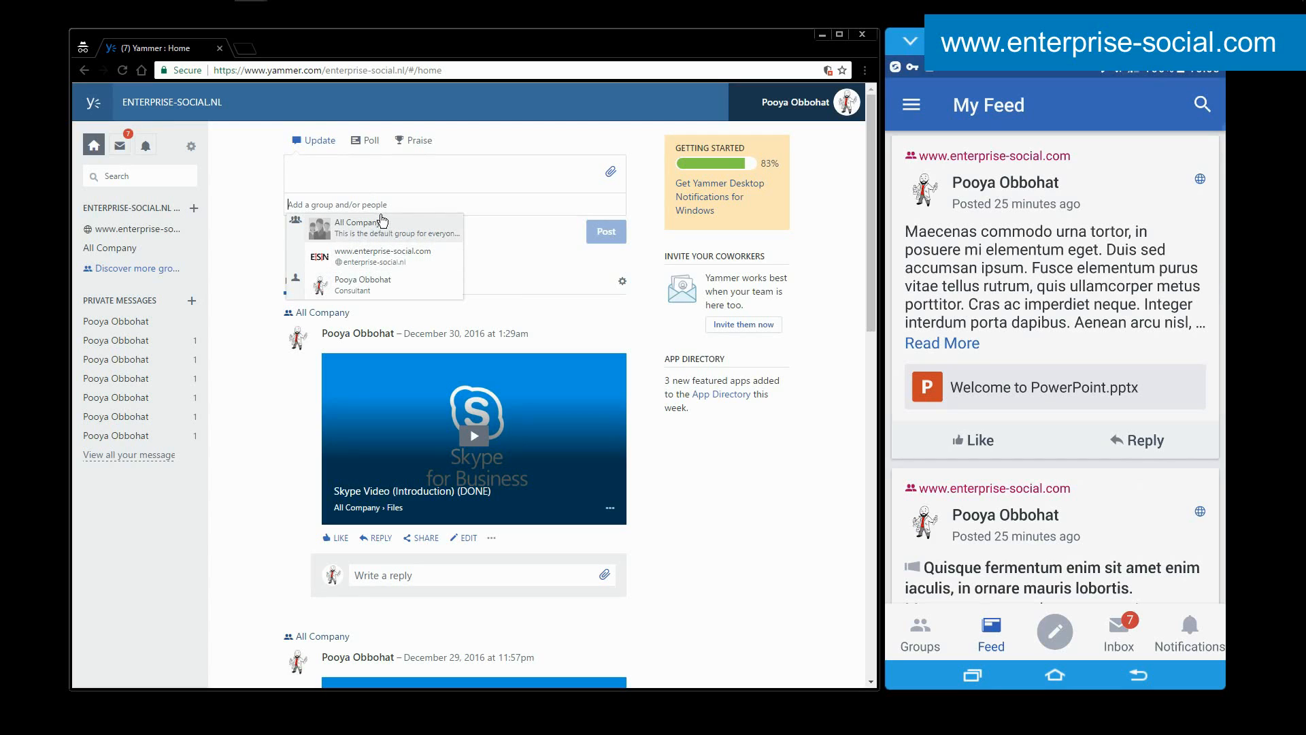
pyautogui.click(382, 256)
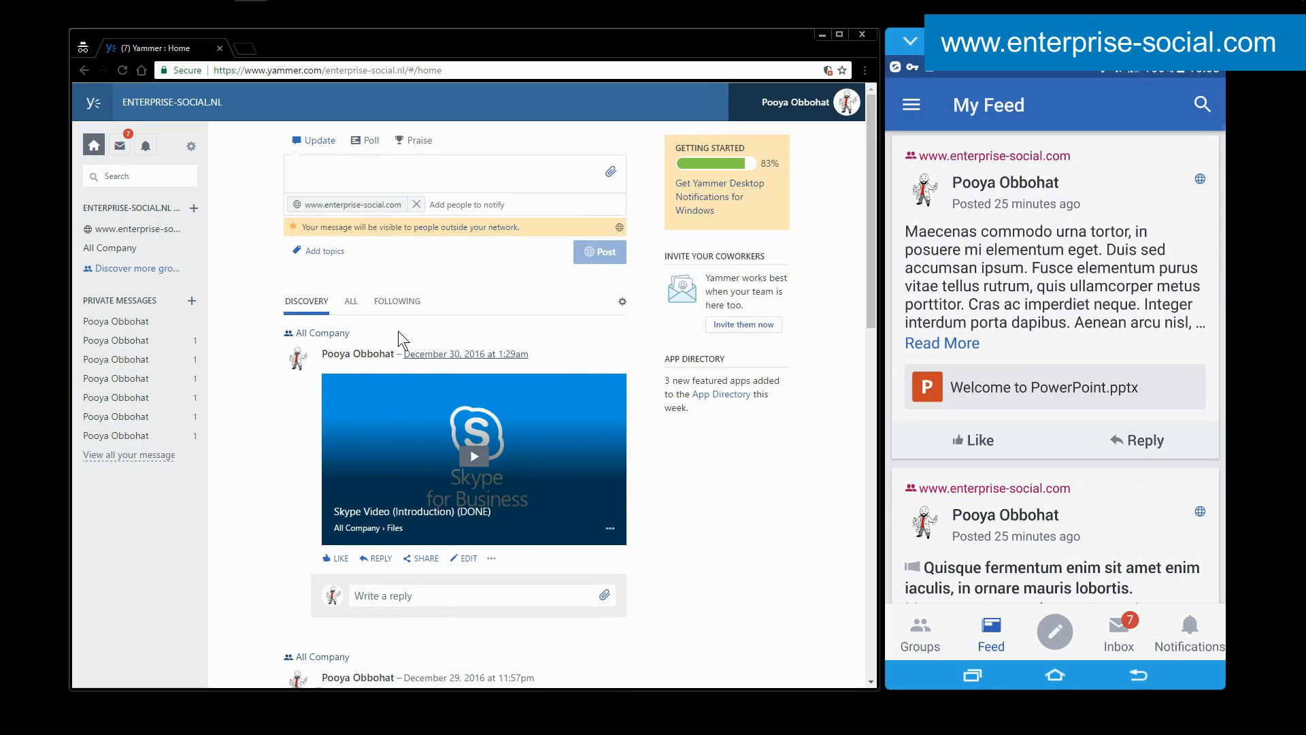
pyautogui.click(351, 304)
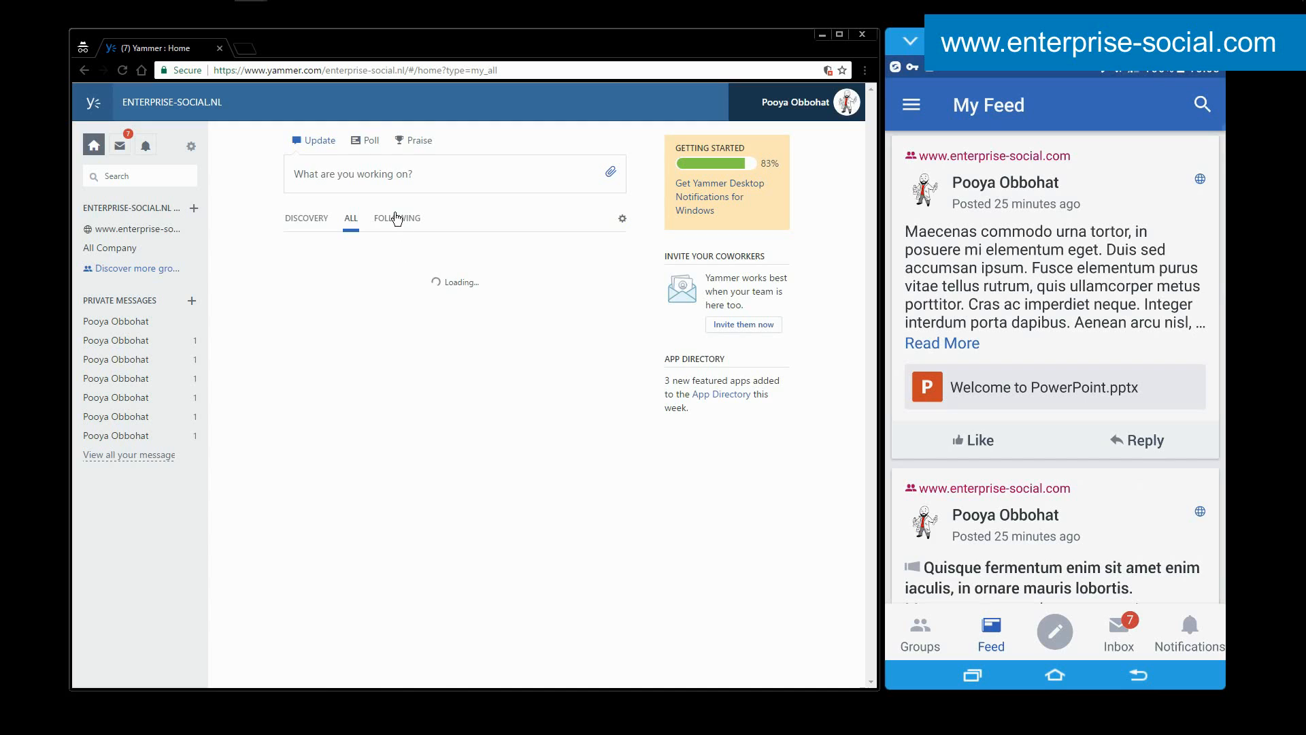
pyautogui.click(306, 218)
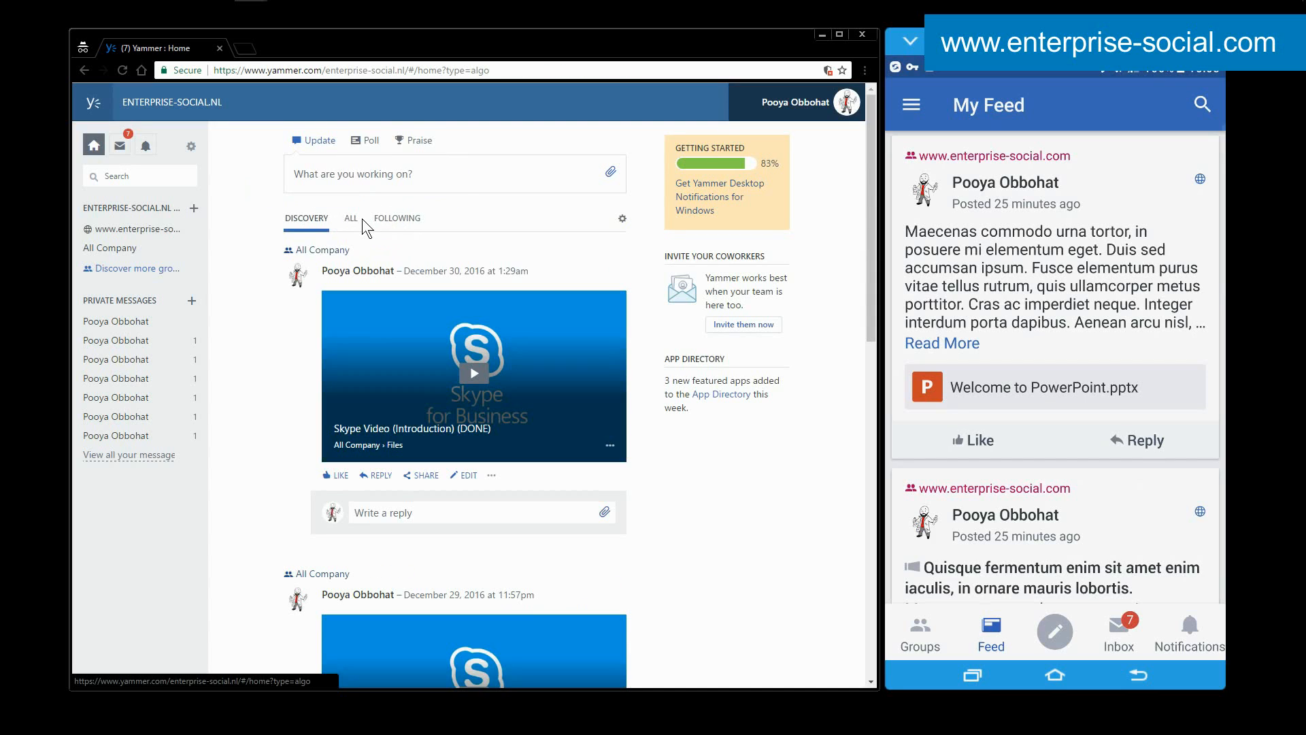
# Inspect the participant choices for a new mobile conversation and return to My Feed without selecting any.
pyautogui.click(1068, 641)
pyautogui.click(983, 151)
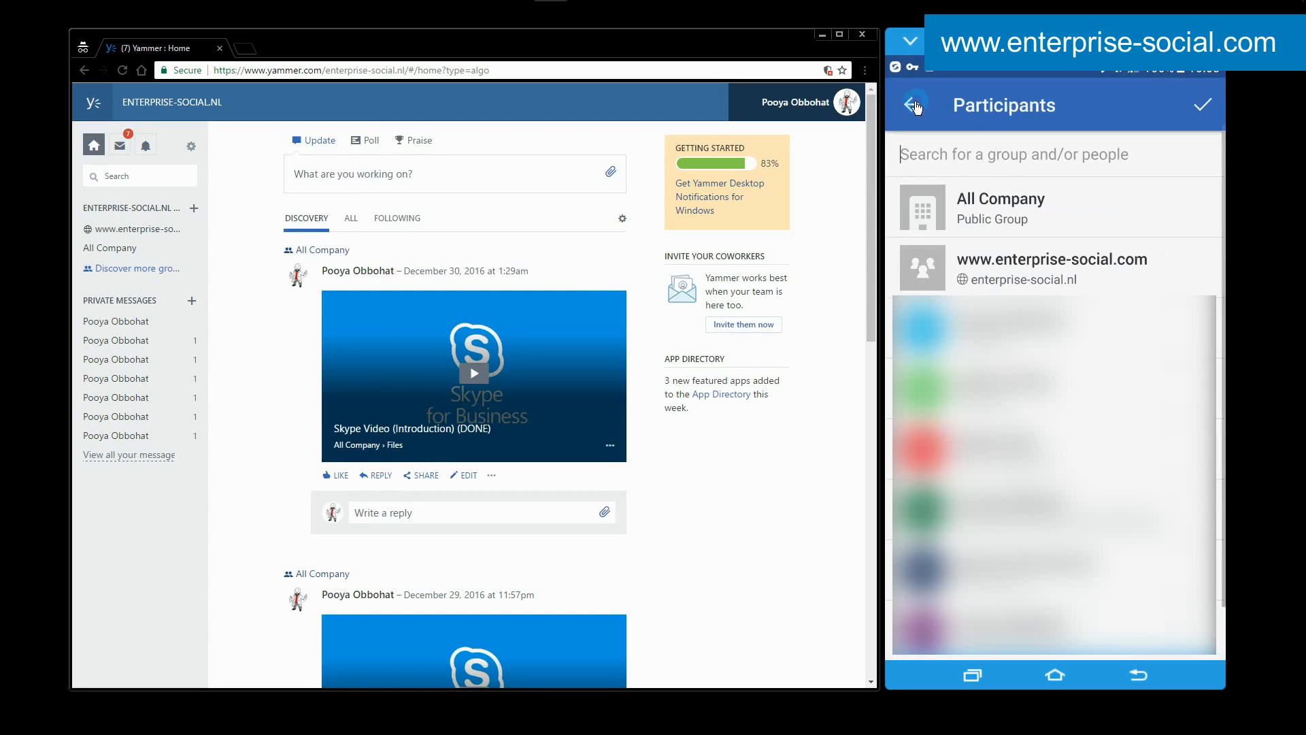
pyautogui.click(914, 105)
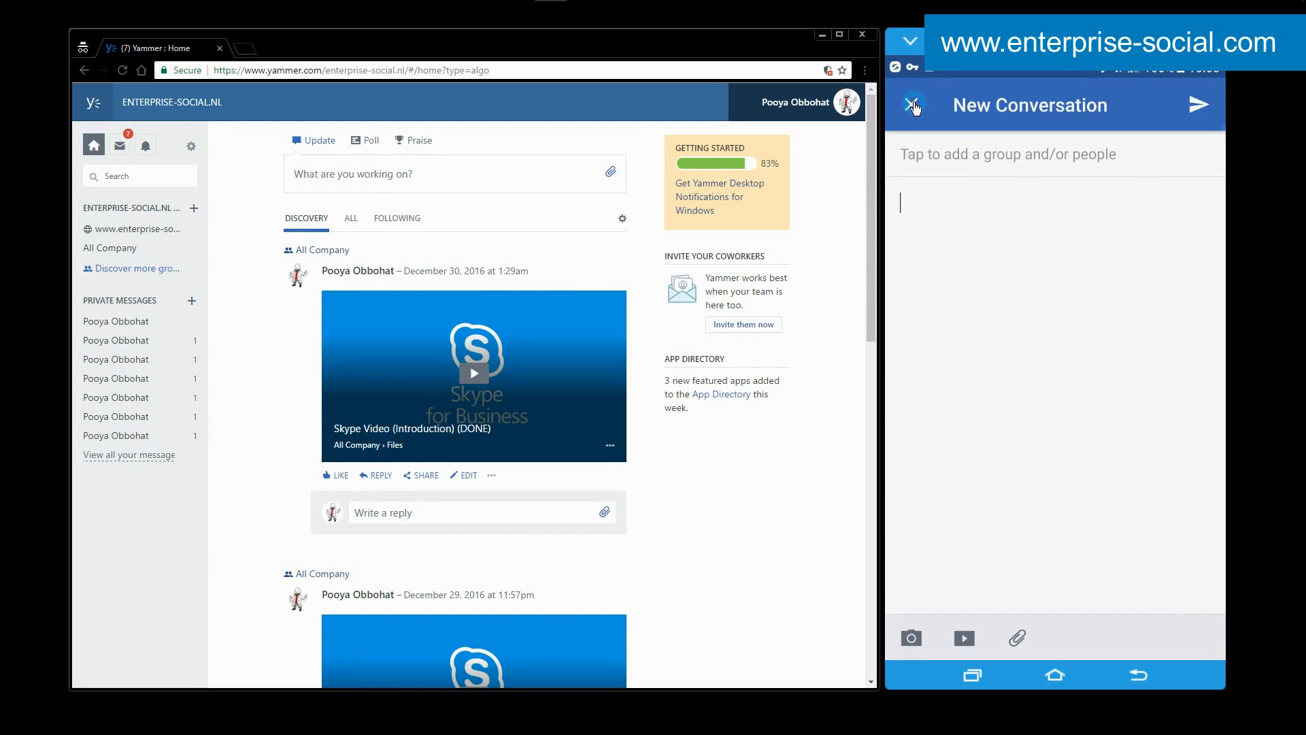
pyautogui.click(914, 105)
pyautogui.click(986, 239)
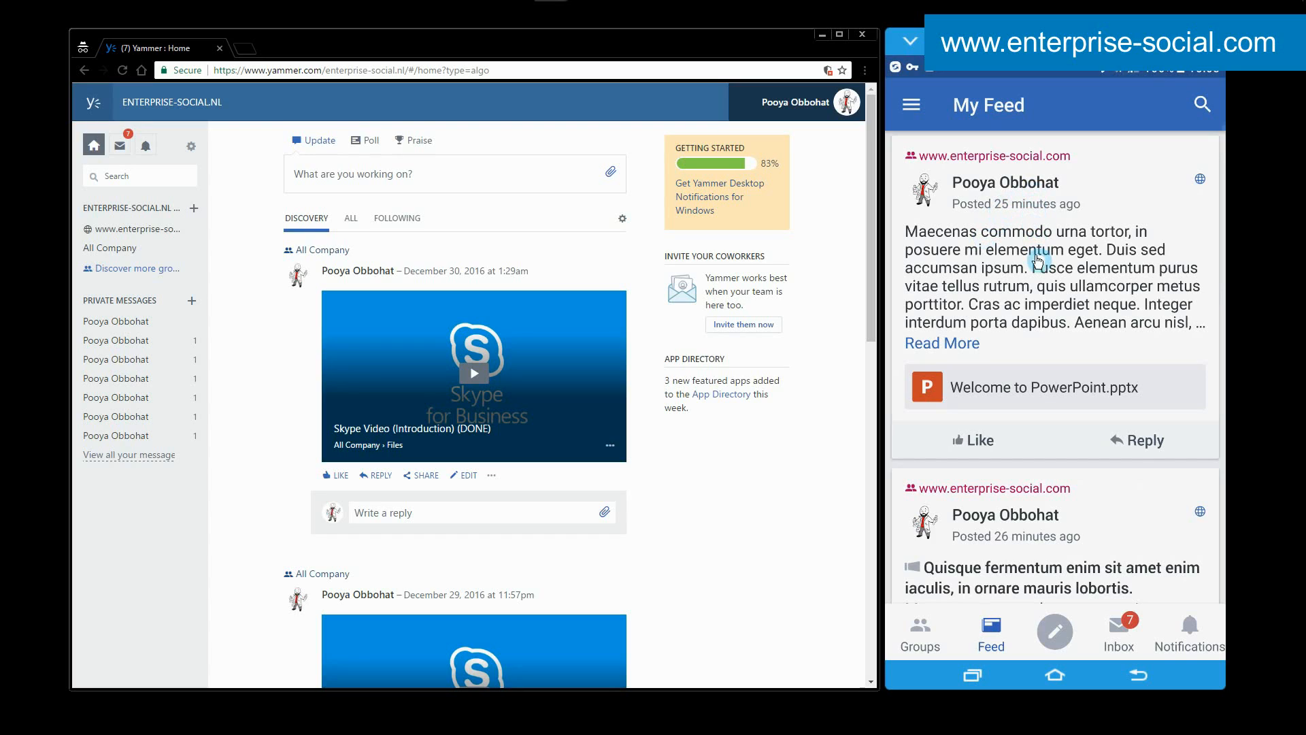
pyautogui.click(911, 644)
pyautogui.click(1028, 170)
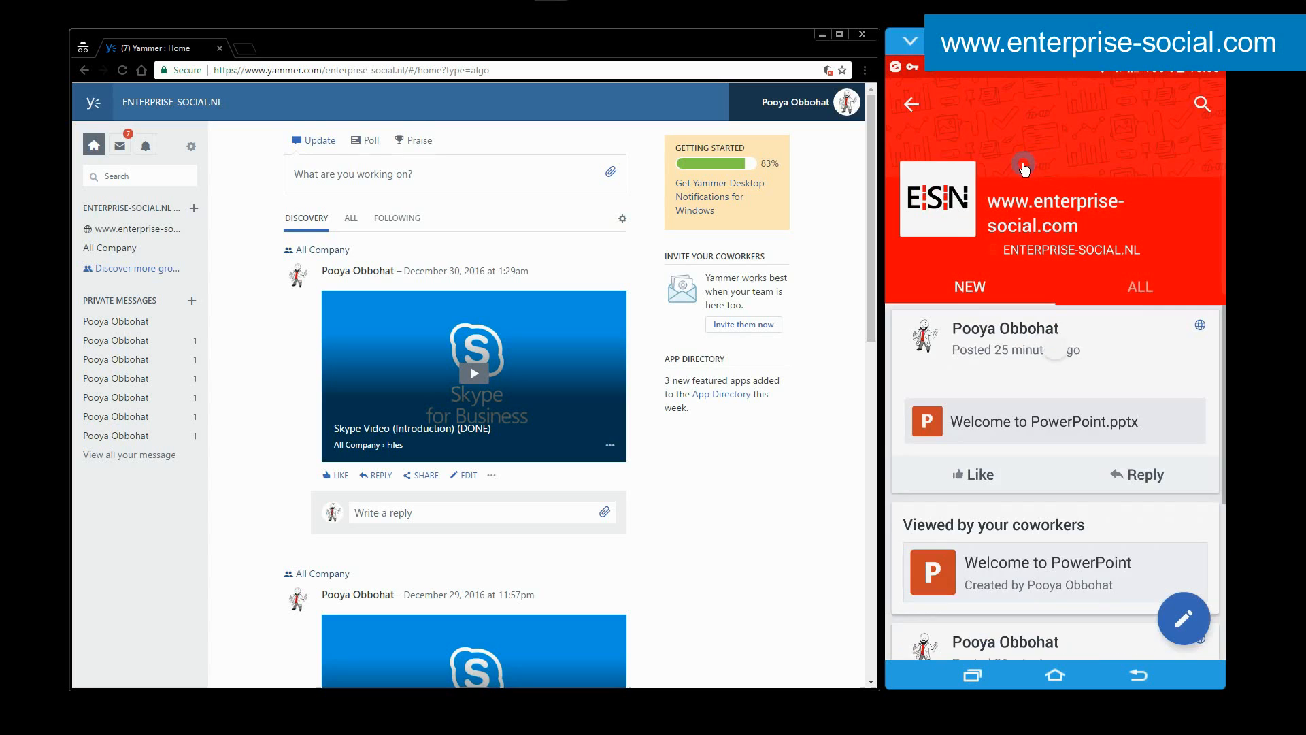
pyautogui.click(1183, 618)
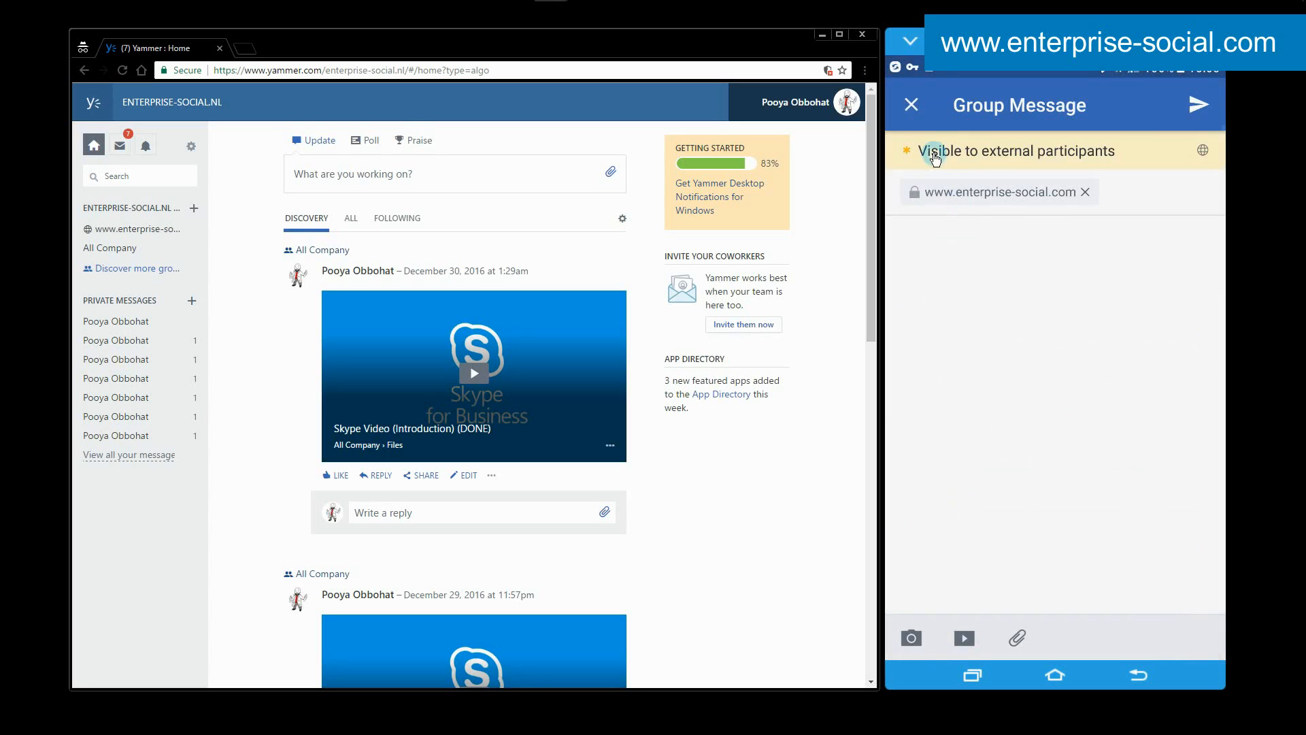
pyautogui.click(912, 104)
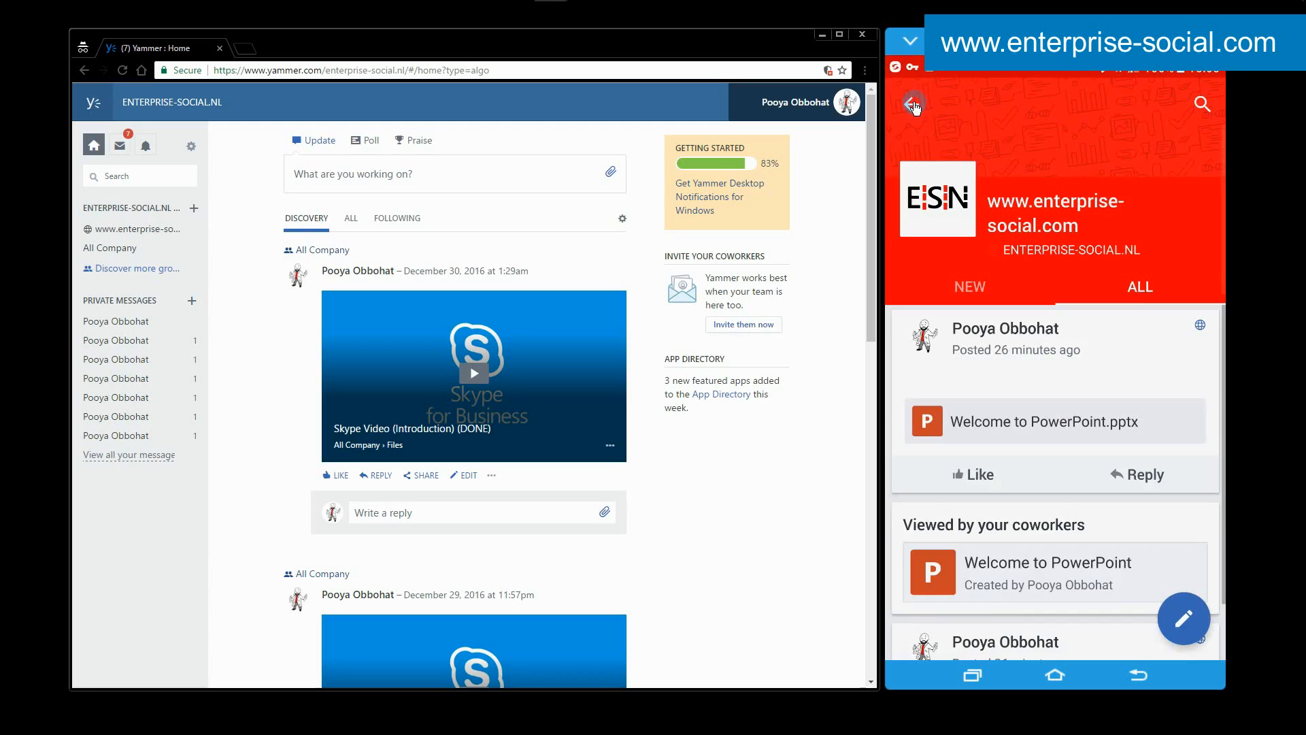
pyautogui.click(911, 105)
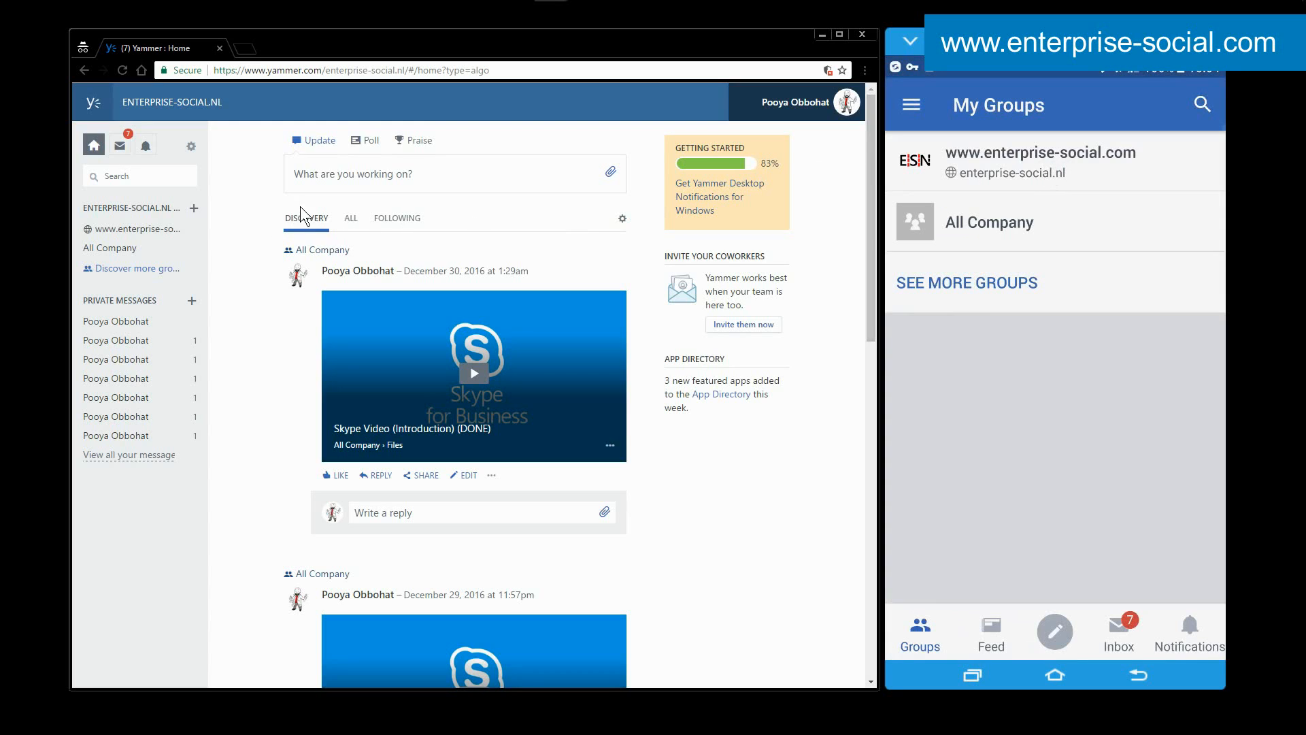
# View the web home feed's All and Following conversations and open My Feed in the mobile app for comparison.
pyautogui.click(349, 220)
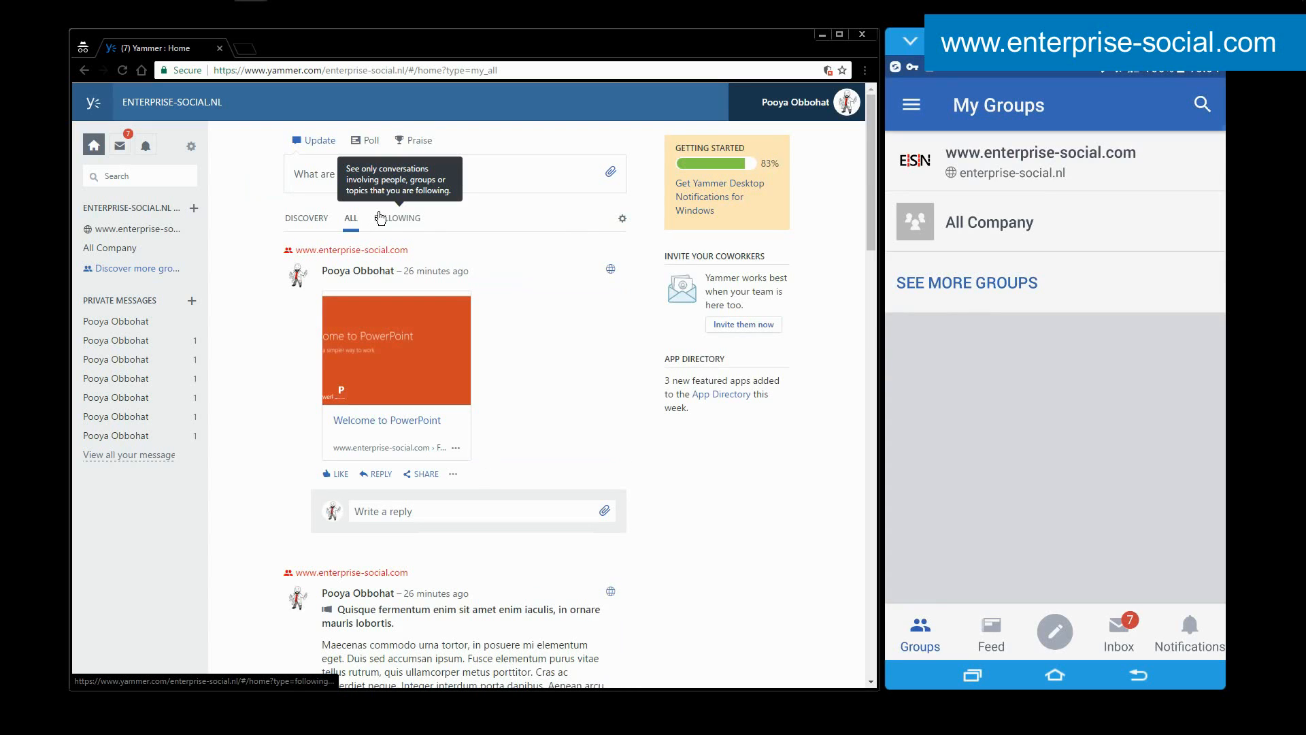
pyautogui.click(380, 217)
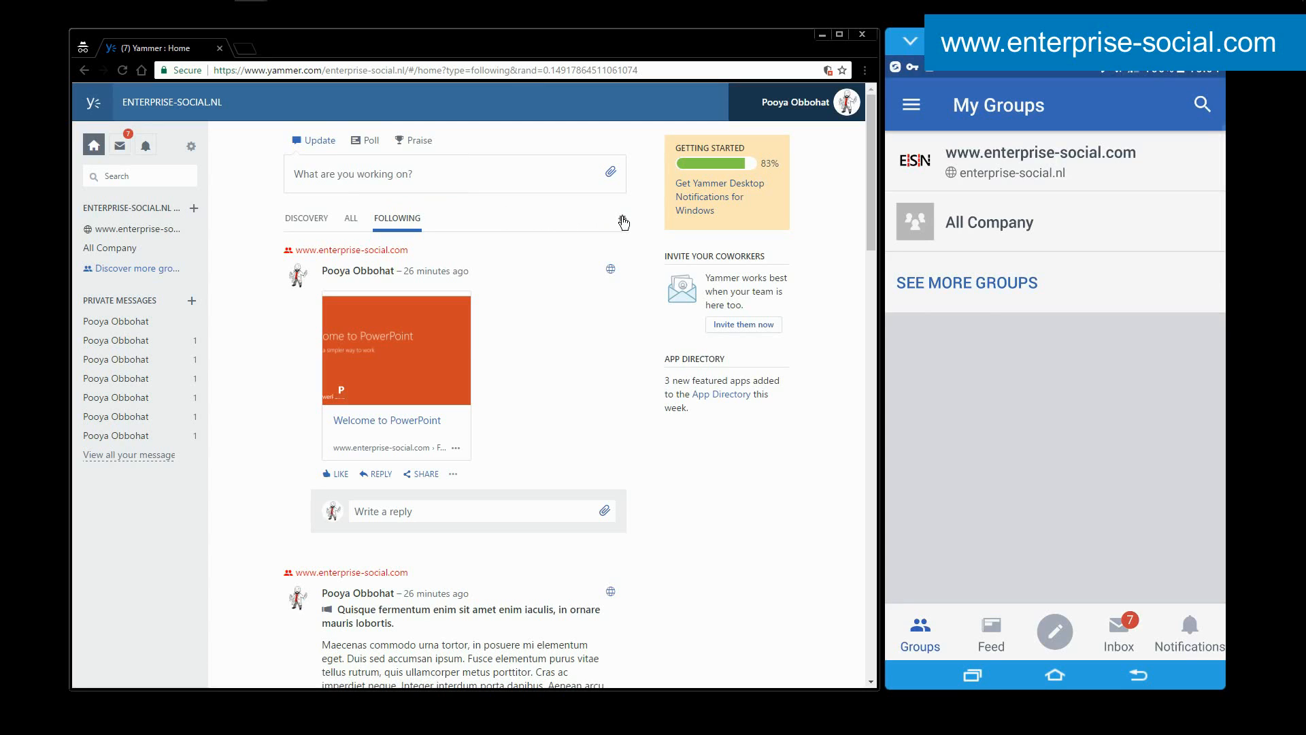
pyautogui.click(566, 243)
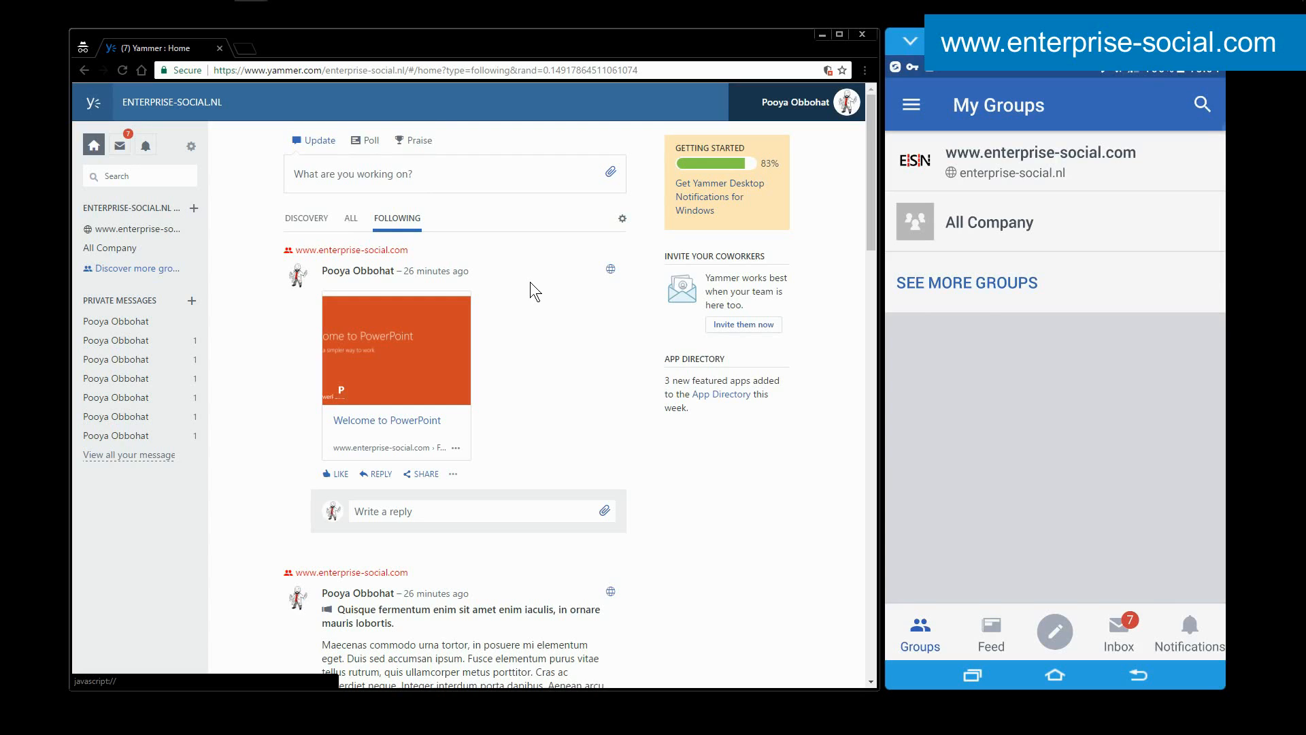
pyautogui.click(993, 631)
pyautogui.click(984, 502)
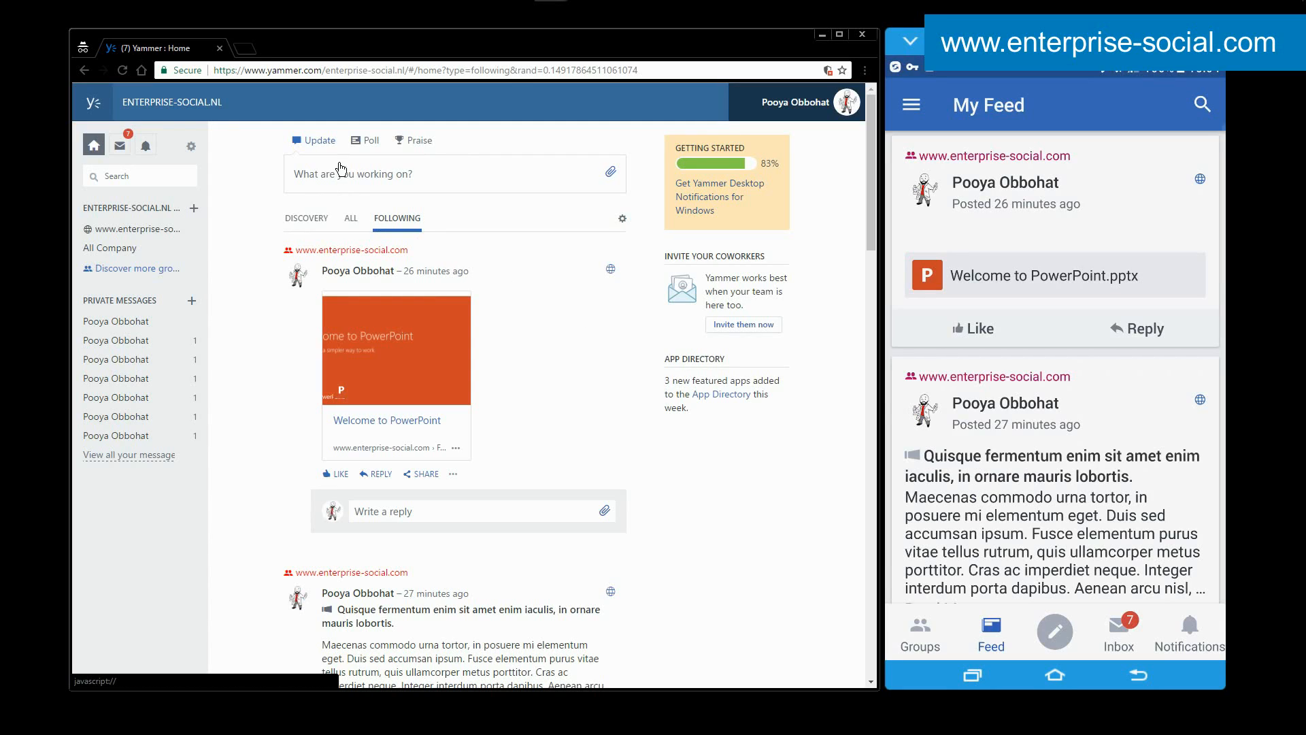
pyautogui.click(173, 229)
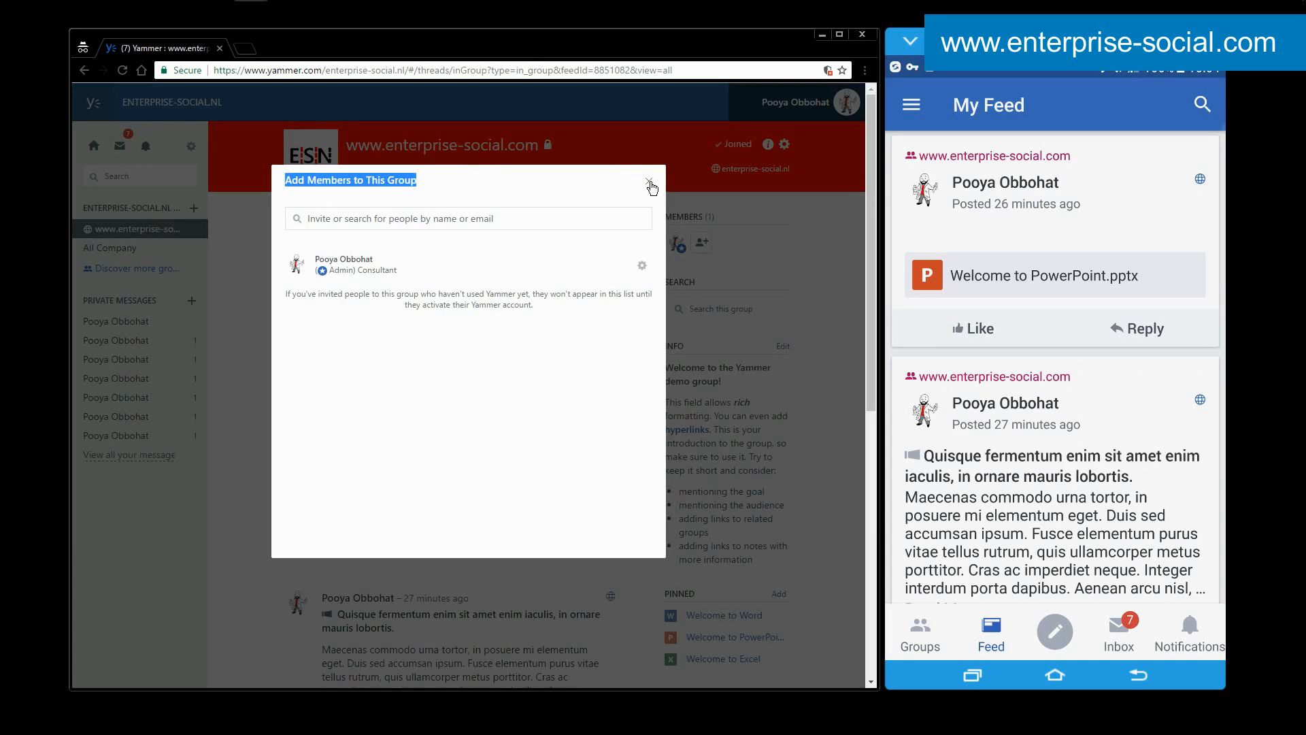
pyautogui.click(649, 181)
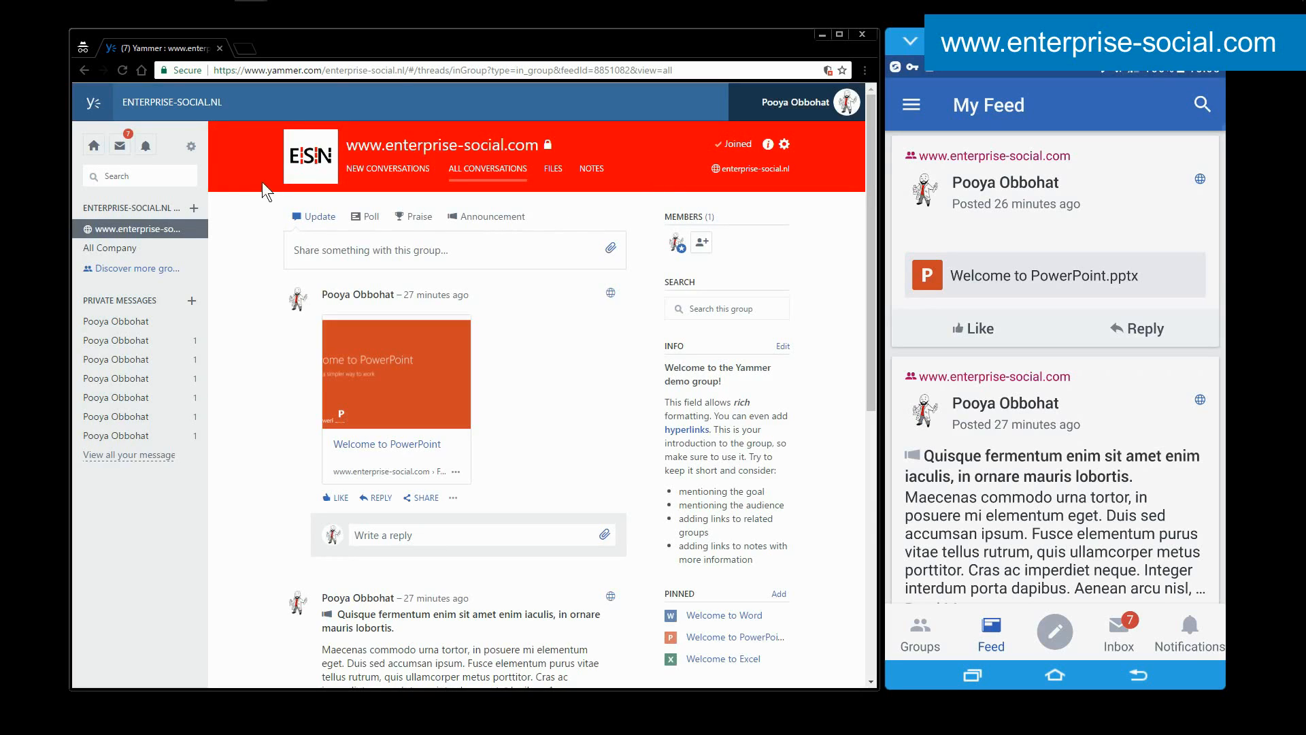
pyautogui.click(95, 146)
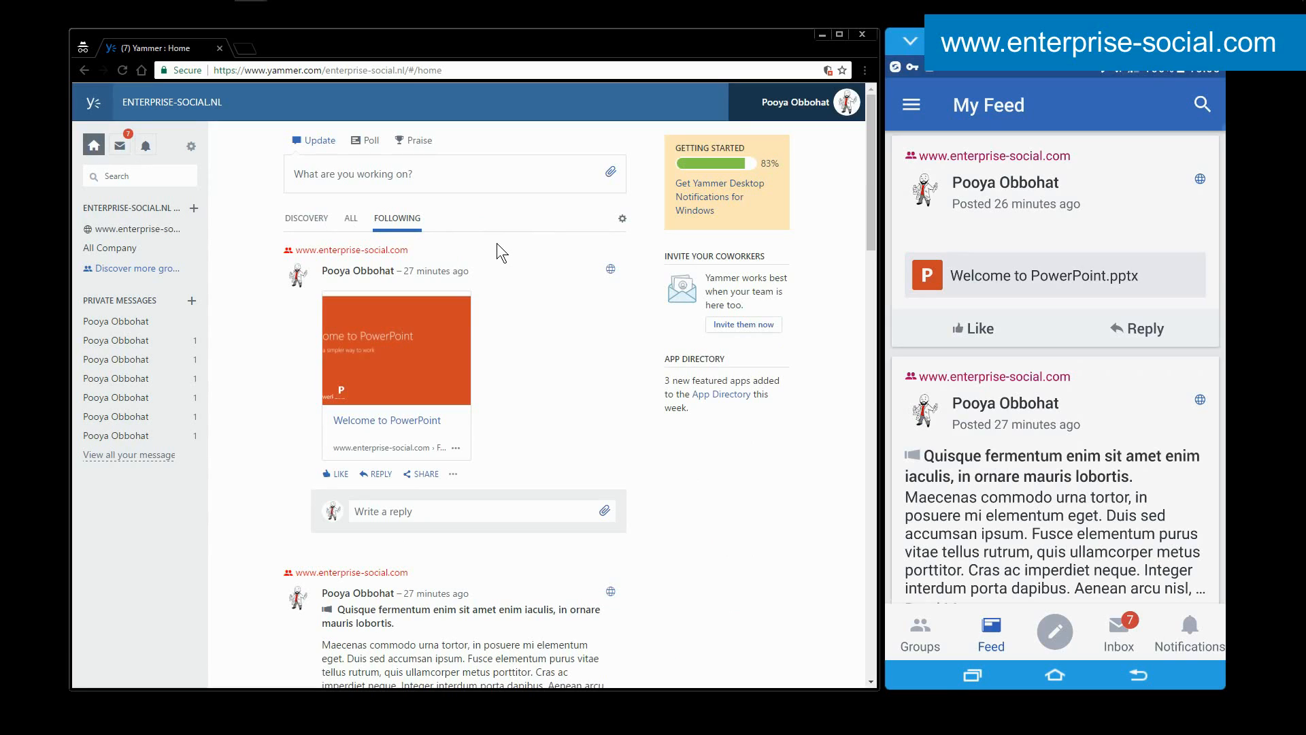
# Write "This is a test" as a web update for All Company and display its file attachment options.
pyautogui.click(361, 179)
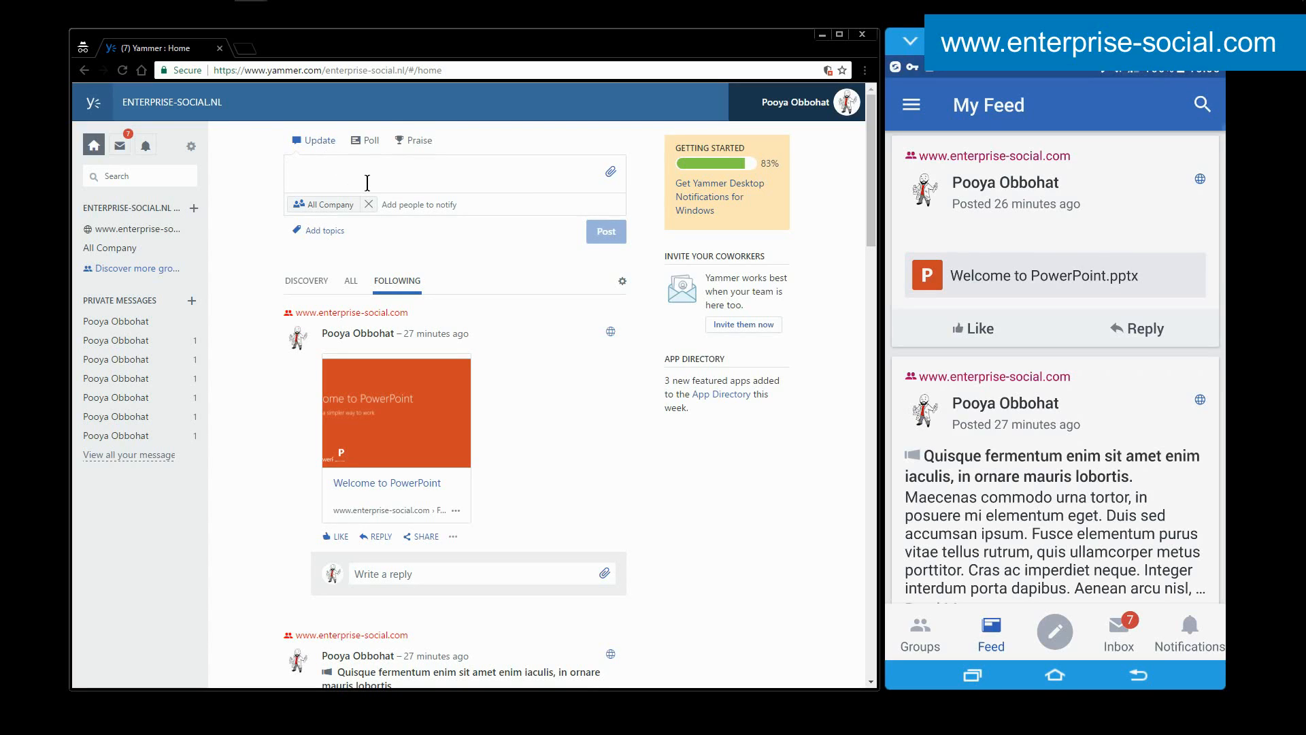
pyautogui.write('This is a test')
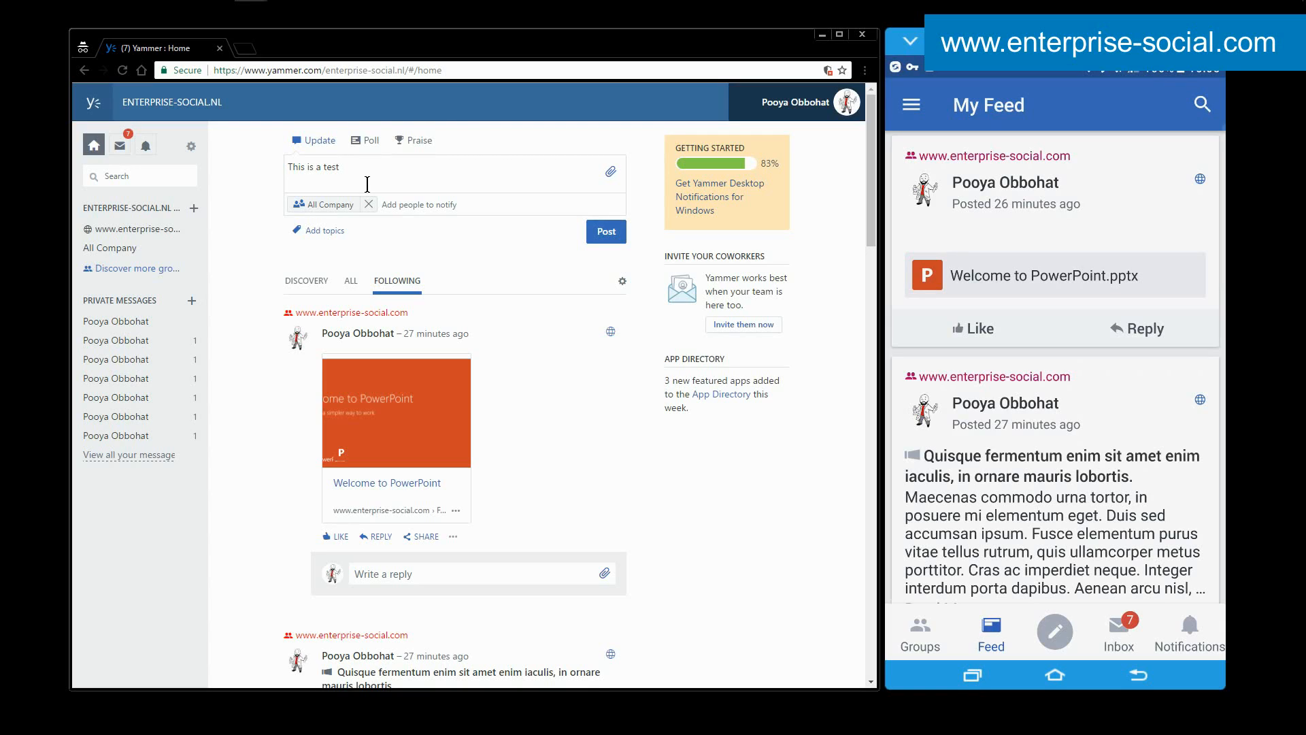
pyautogui.click(609, 174)
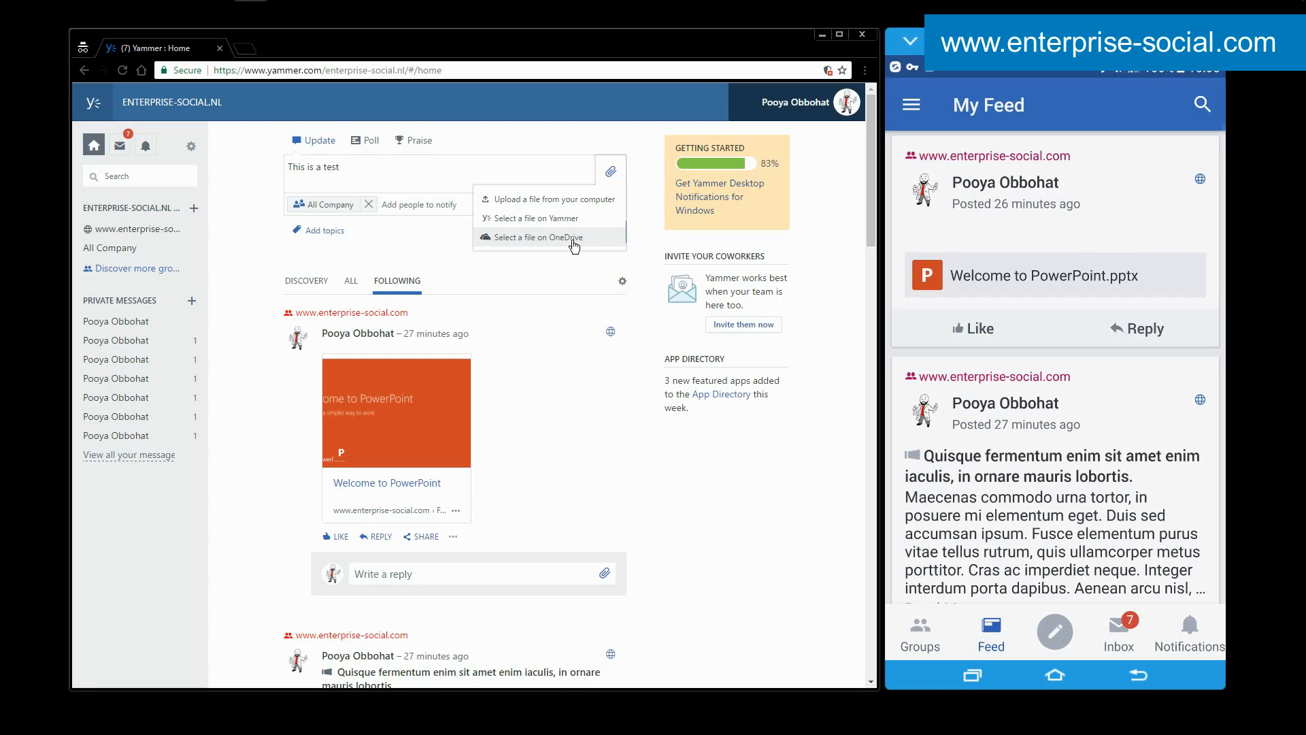
# Mention a coworker at the end of the "This is a test" web update so that person is notified.
pyautogui.click(373, 182)
pyautogui.write('@poo')
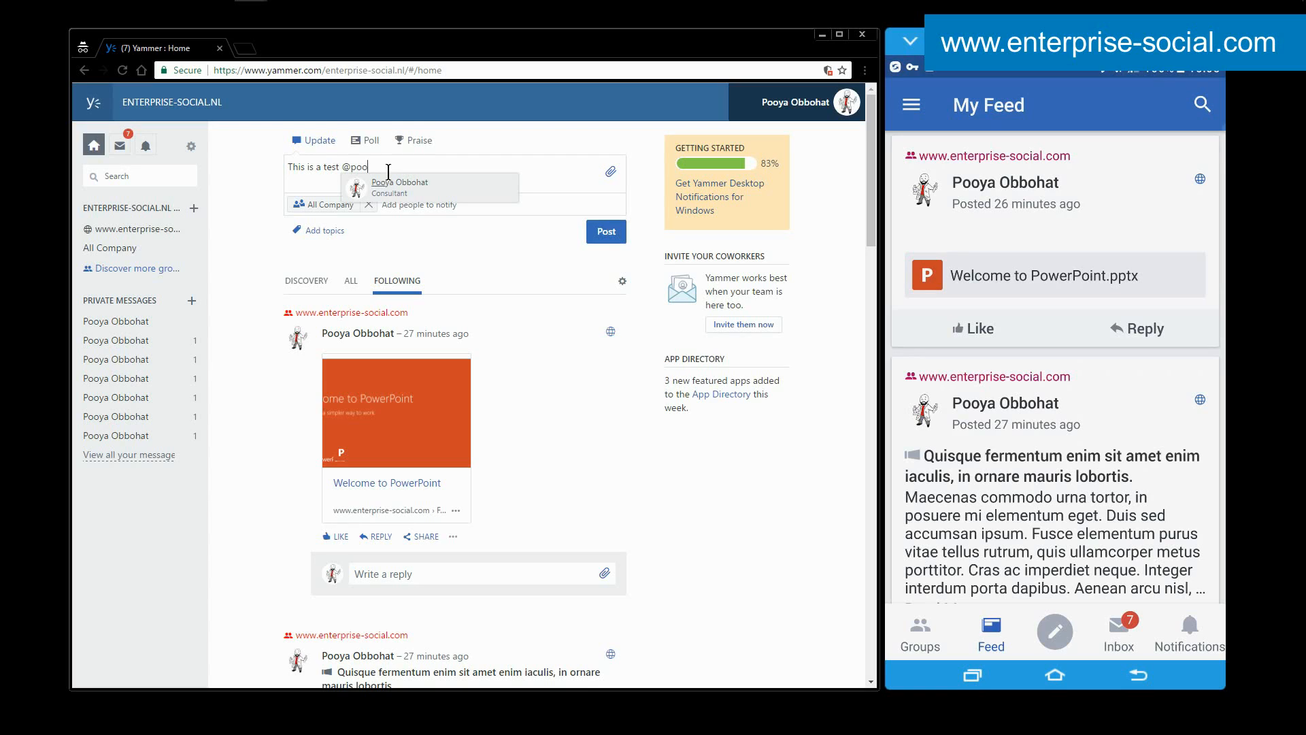
pyautogui.click(421, 180)
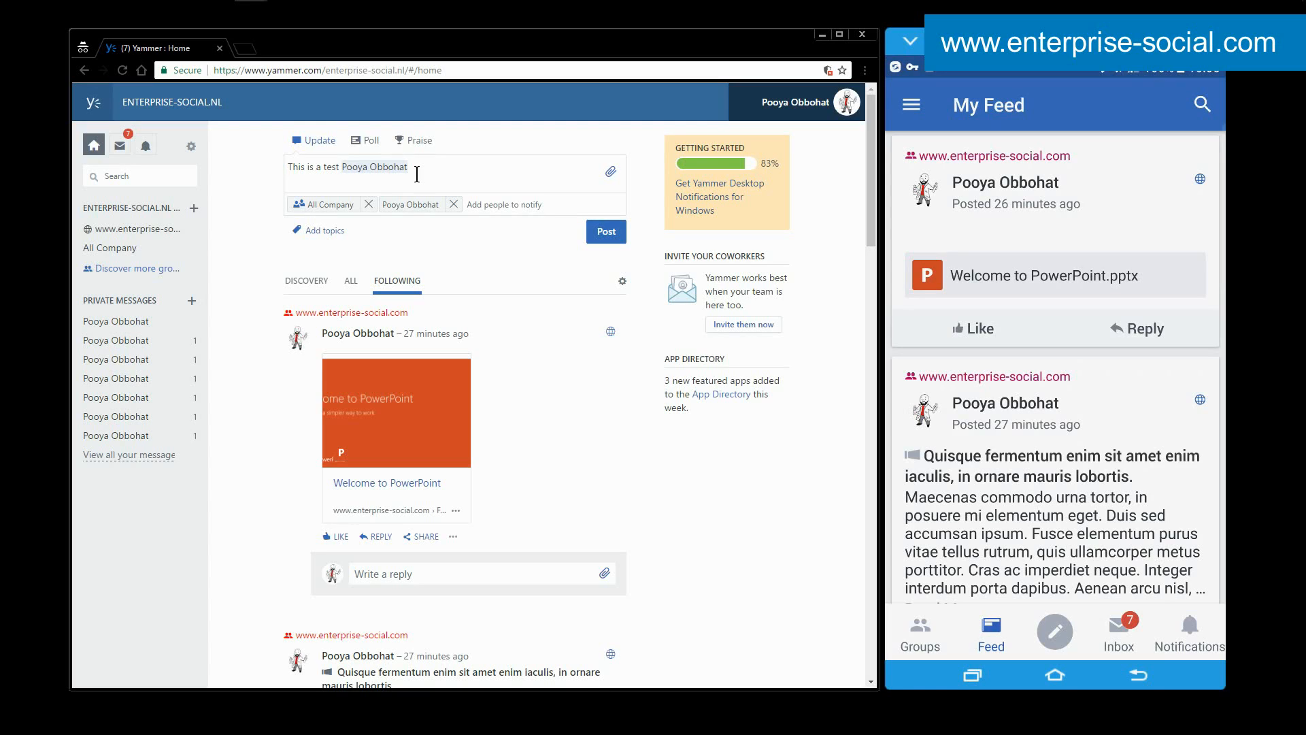
pyautogui.click(485, 204)
# View the blank New Conversation form in the mobile app and close it without posting.
pyautogui.click(1054, 631)
pyautogui.click(1004, 259)
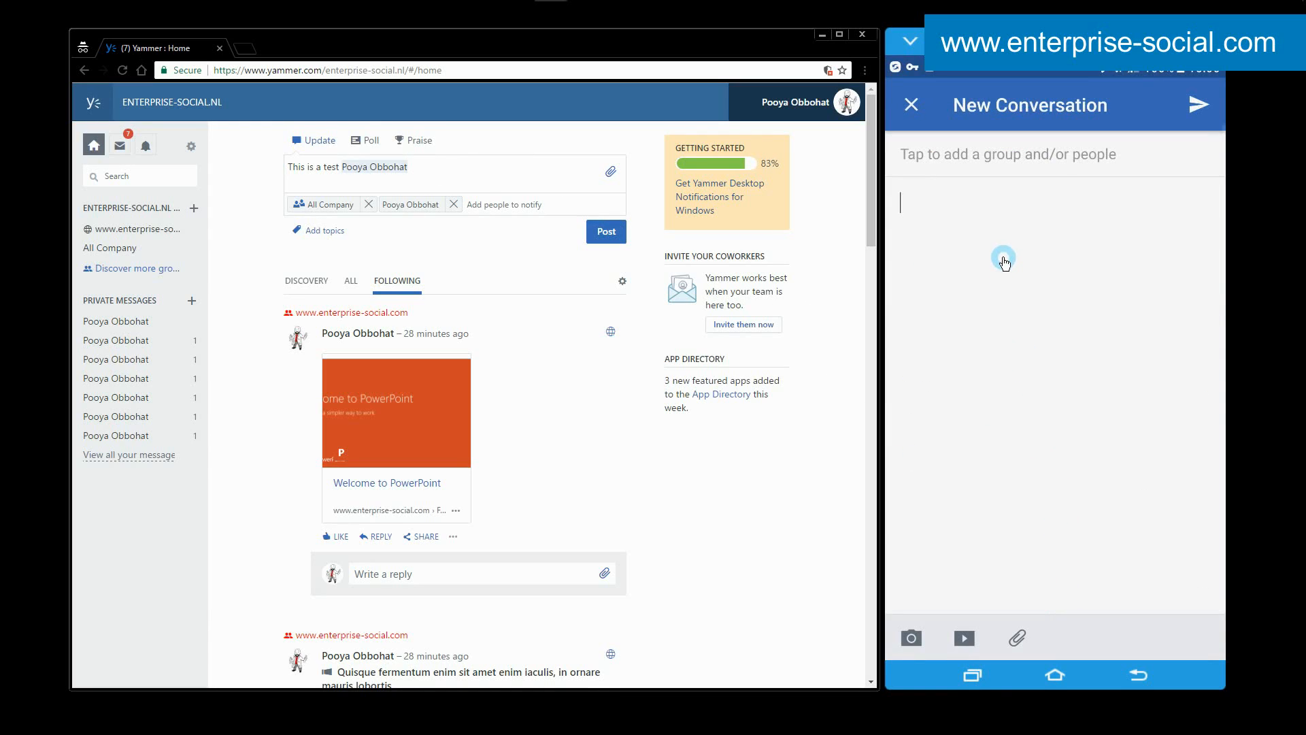
pyautogui.click(912, 104)
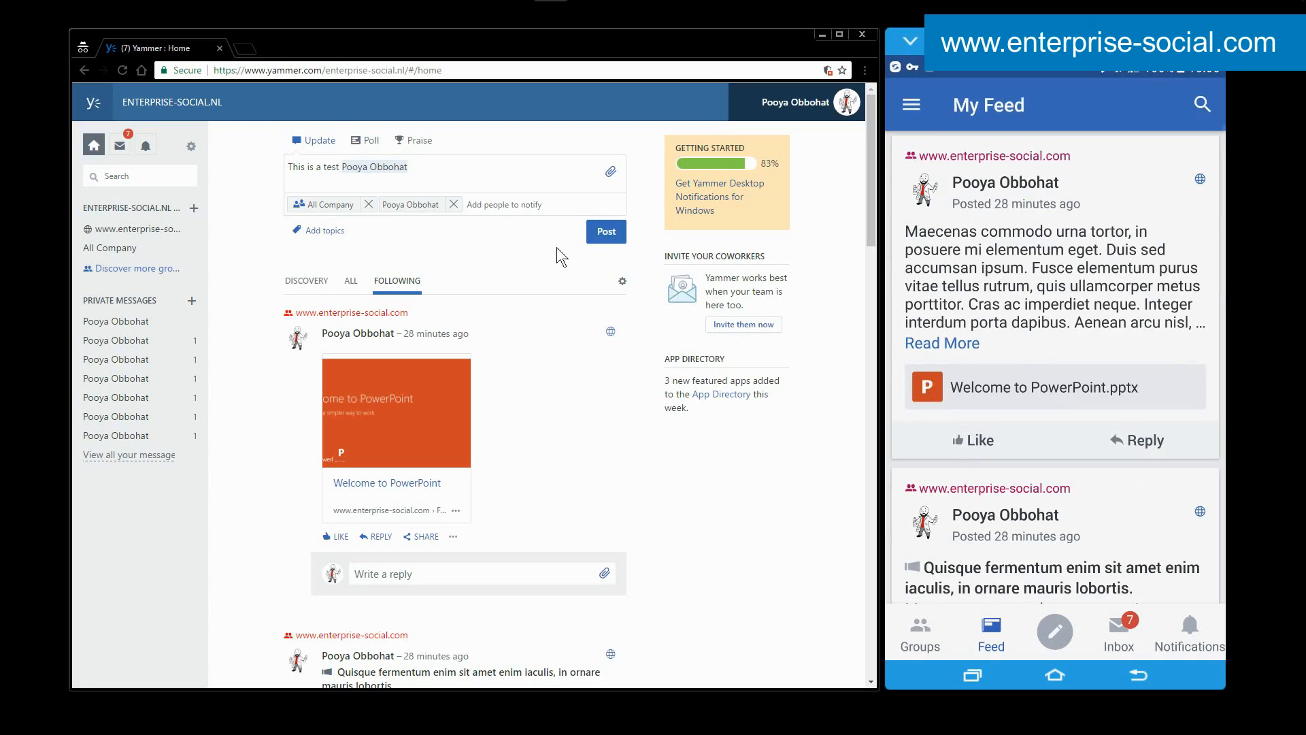
# Mention the external enterprisesocial.nl contact in a new mobile conversation, and discard the draft.
pyautogui.click(1055, 631)
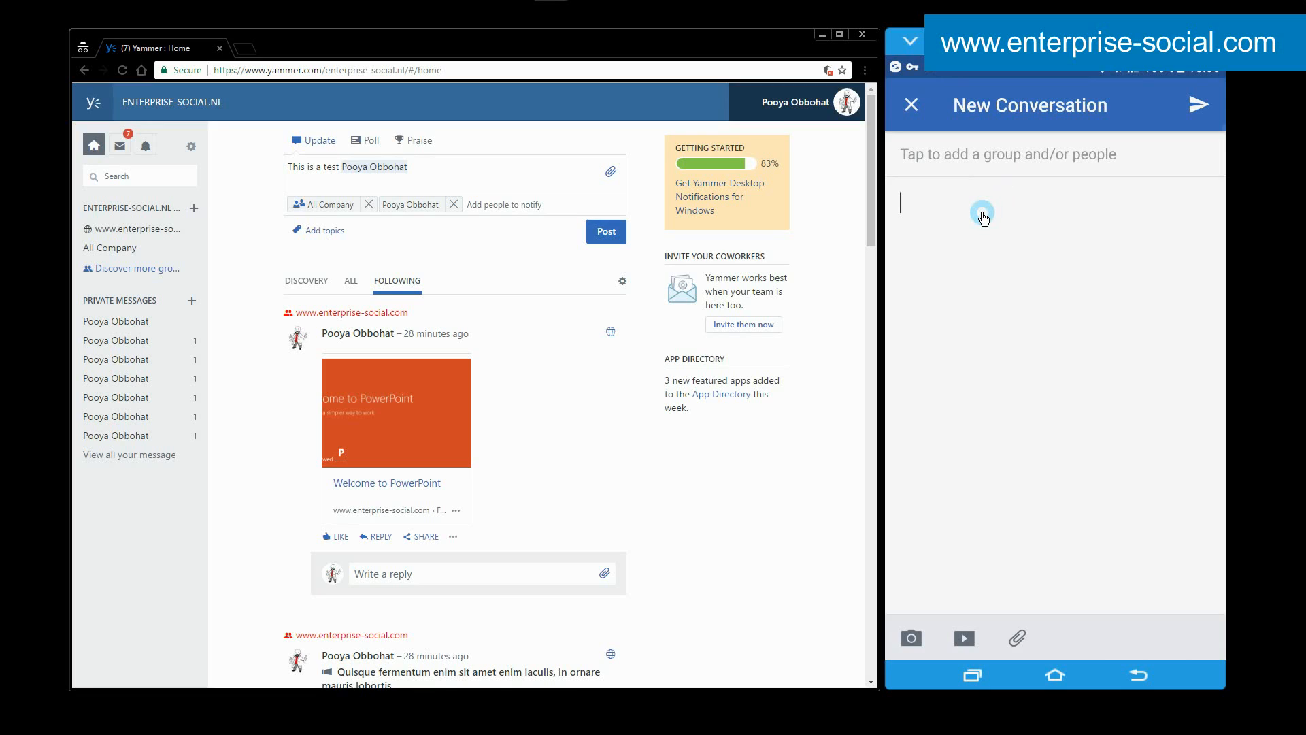
pyautogui.write('@pooya')
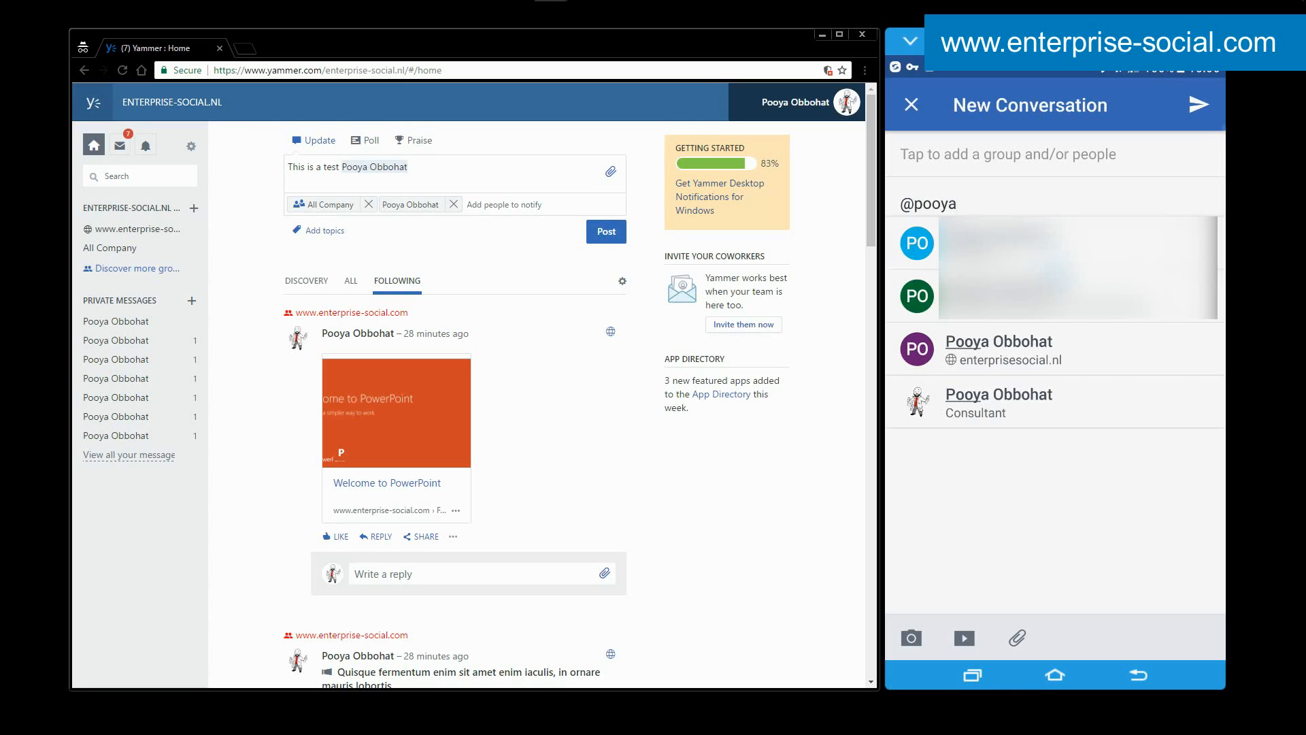
pyautogui.click(1059, 361)
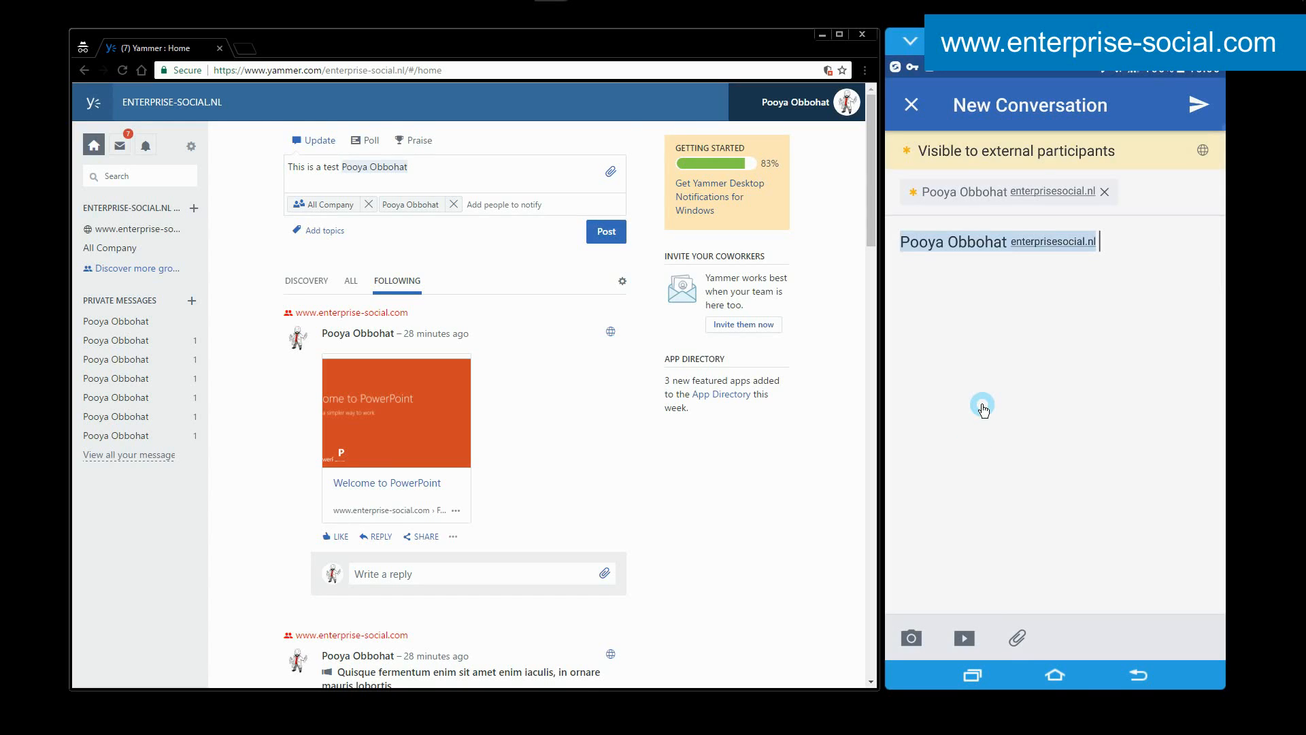
pyautogui.click(911, 104)
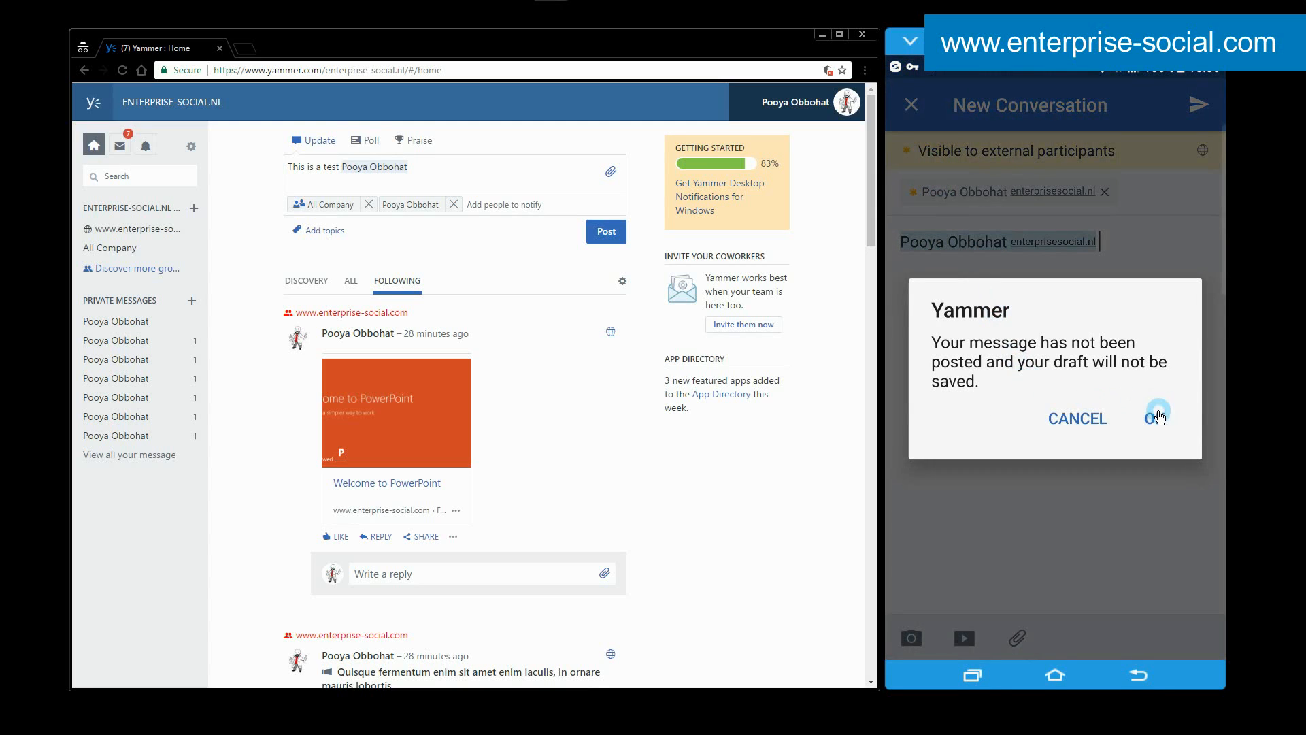
pyautogui.click(1155, 415)
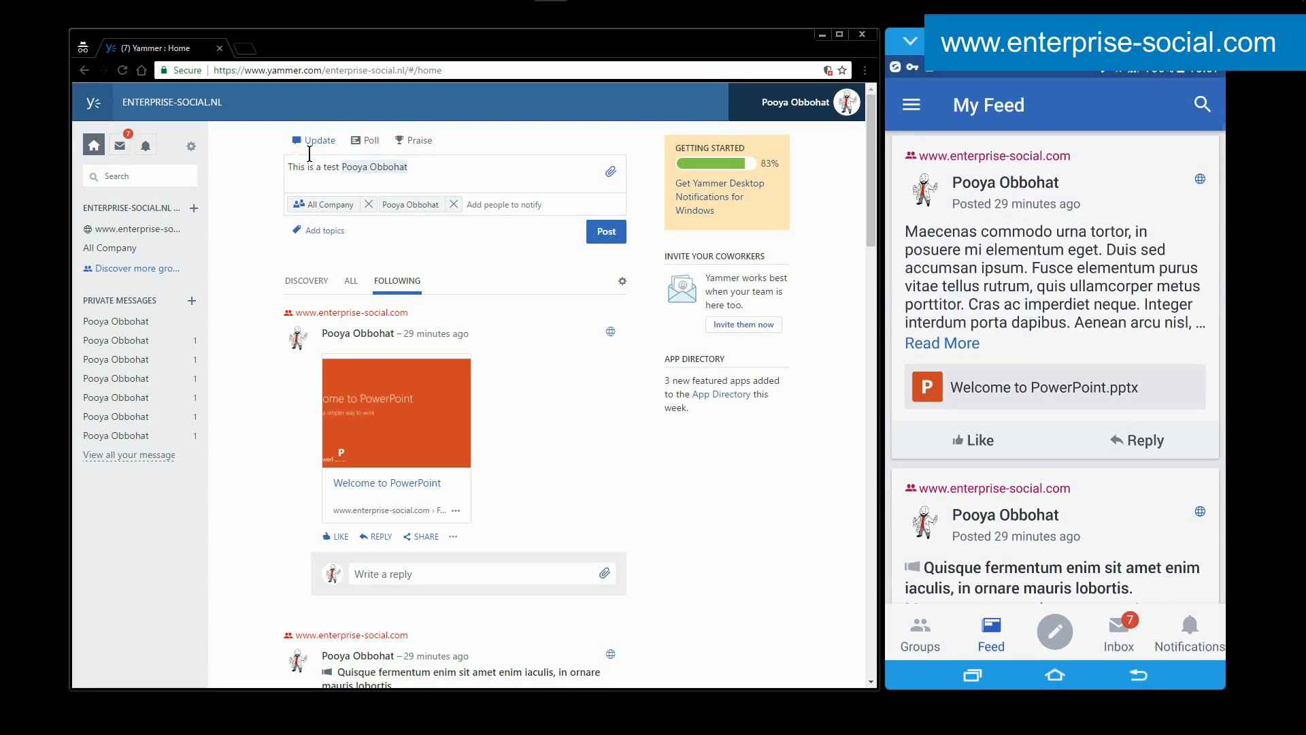
# Post a web poll to All Company titled "Question" with the answers A, B, C and D.
pyautogui.click(370, 141)
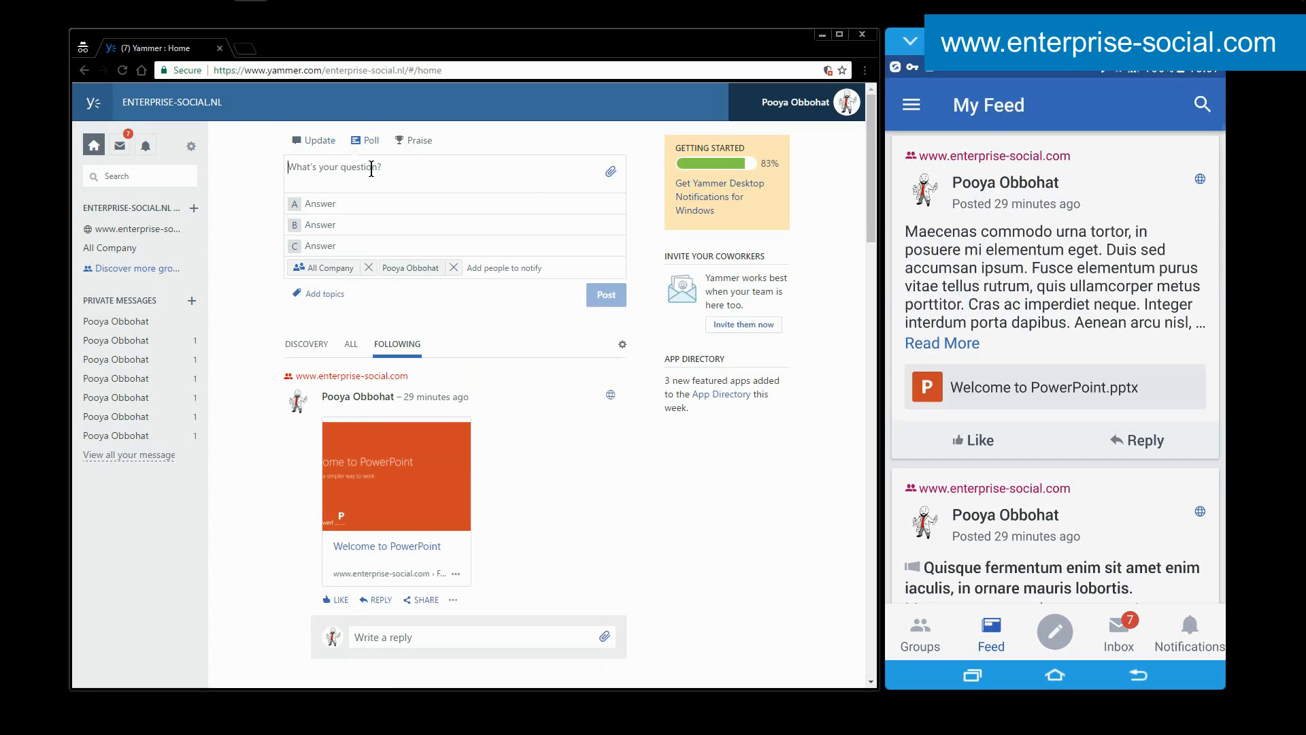
pyautogui.write('Question')
pyautogui.press('Tab')
pyautogui.write('A')
pyautogui.write('B')
pyautogui.press('Tab')
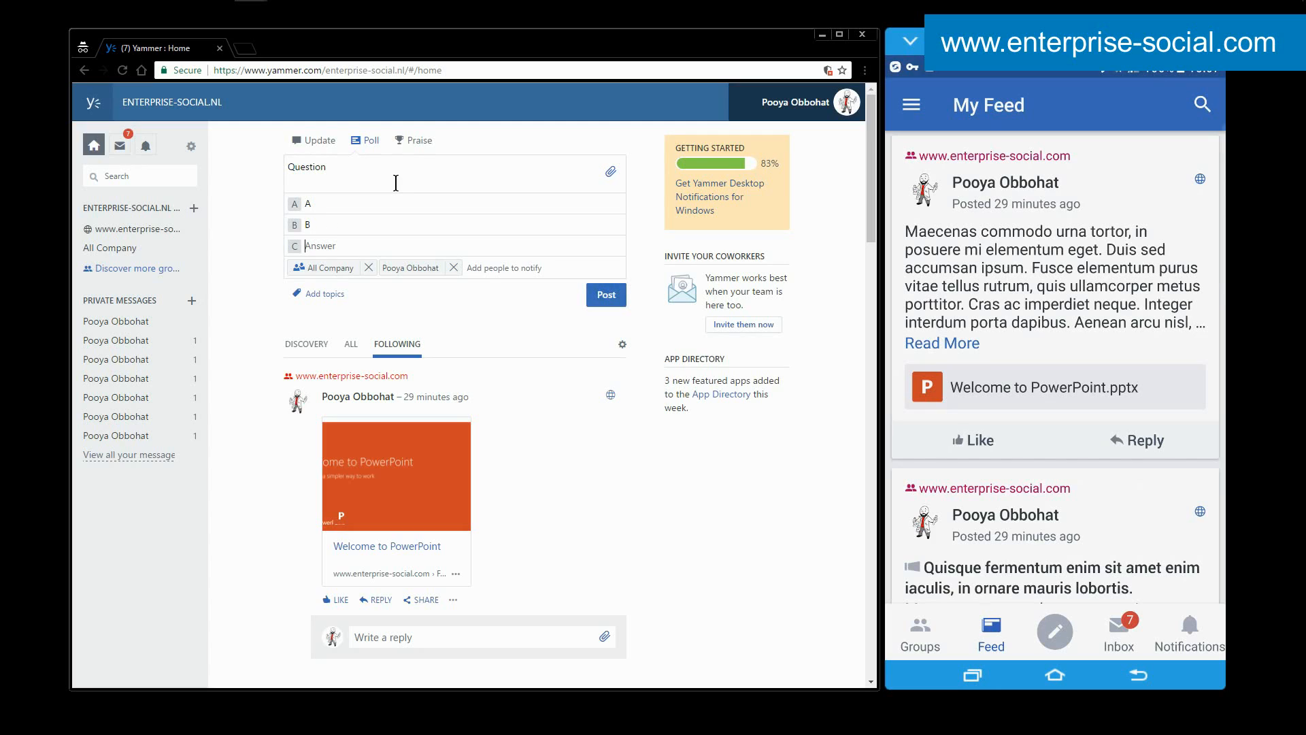
pyautogui.write('C')
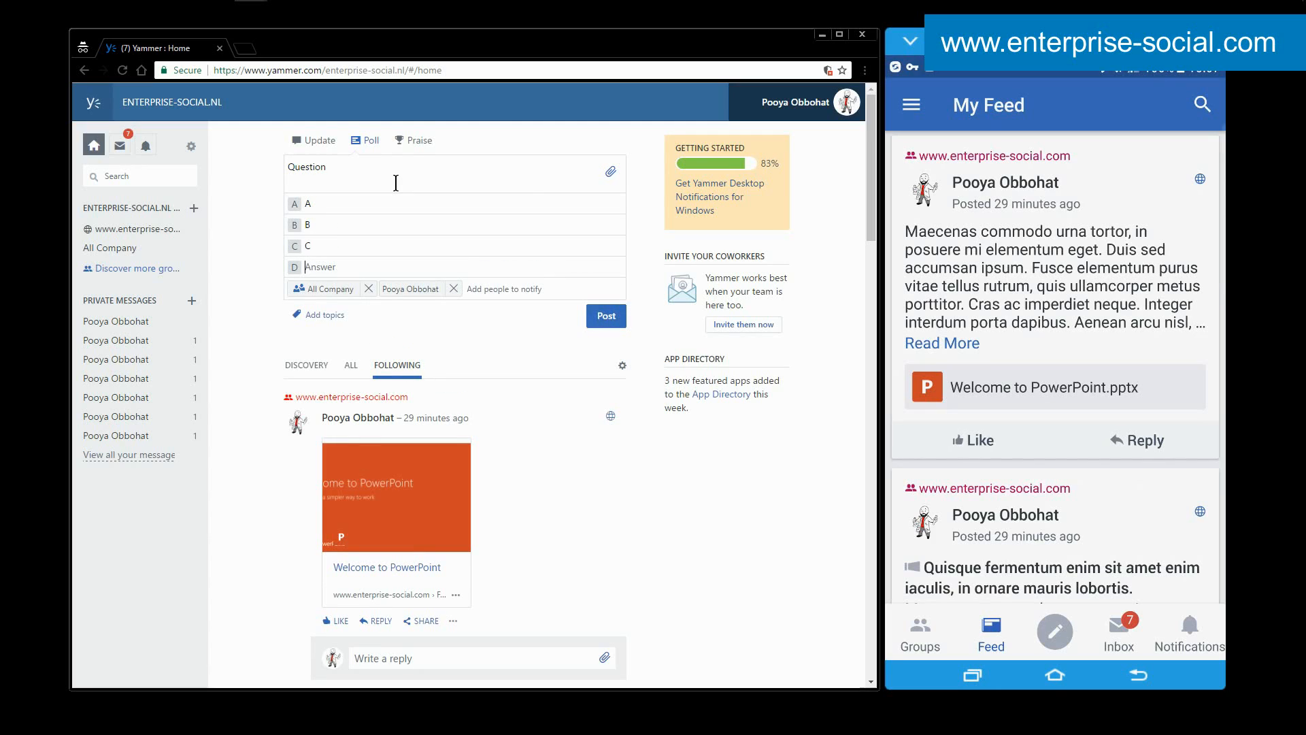
pyautogui.write('D')
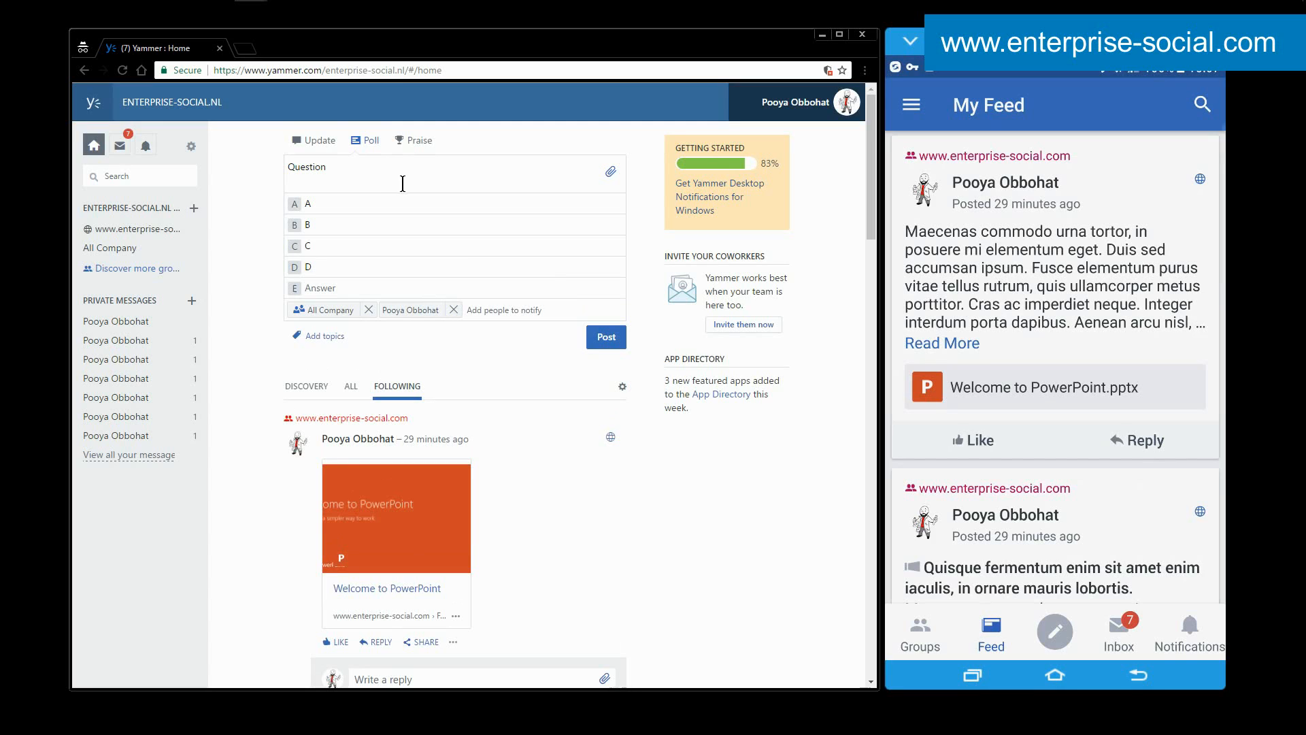
pyautogui.click(601, 336)
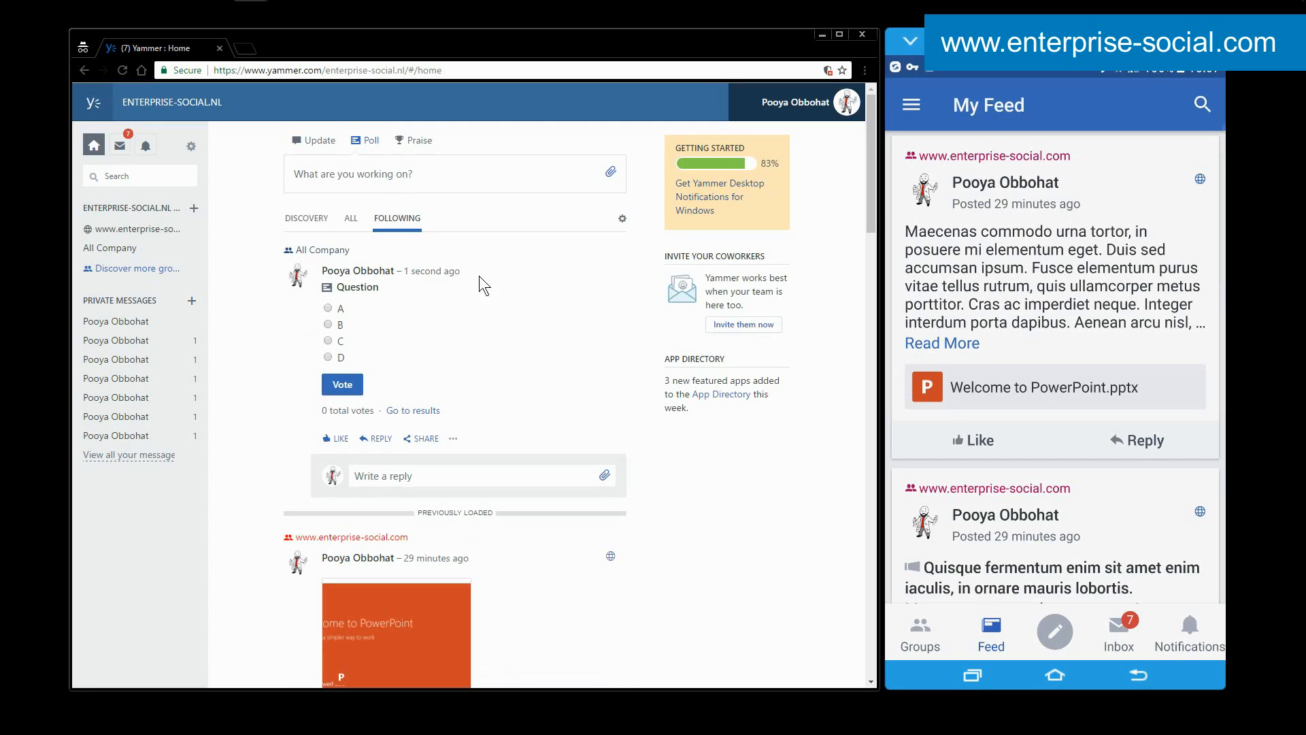
# Display the new poll's results and cast a vote for answer D.
pyautogui.click(415, 411)
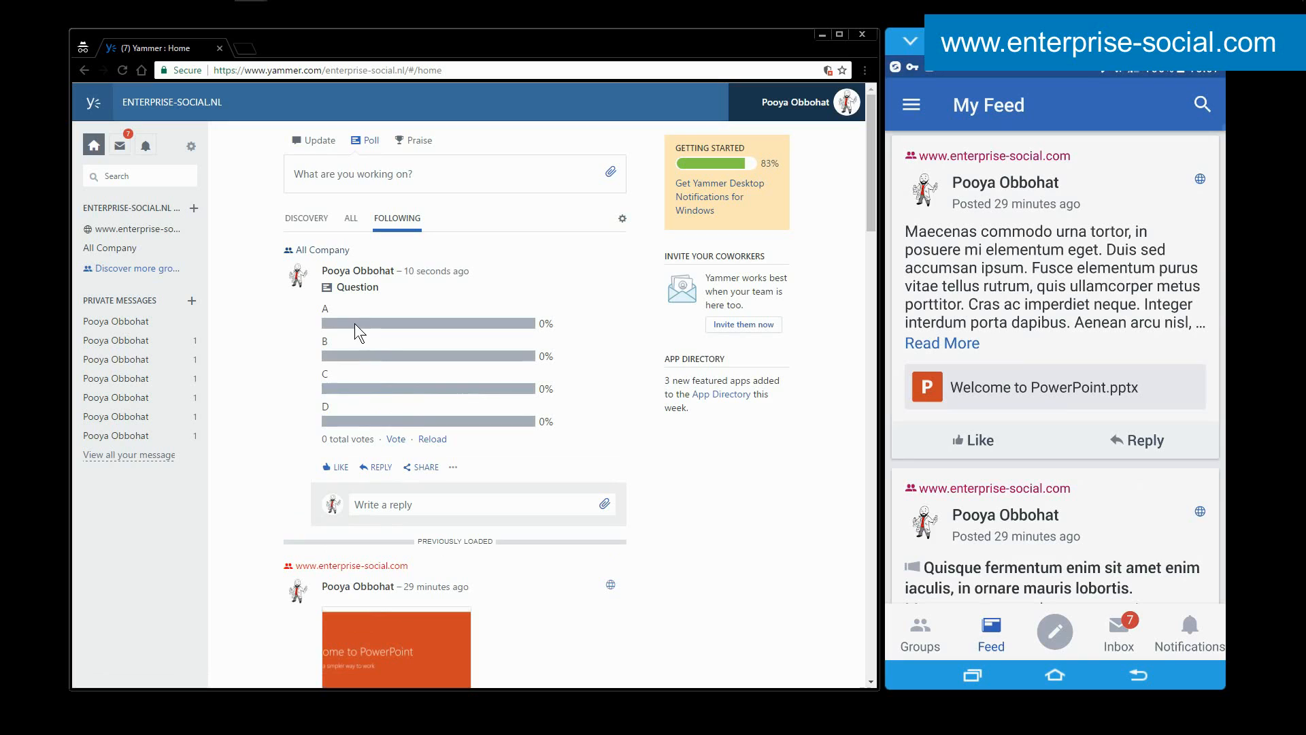
pyautogui.click(395, 439)
pyautogui.click(328, 357)
pyautogui.click(343, 384)
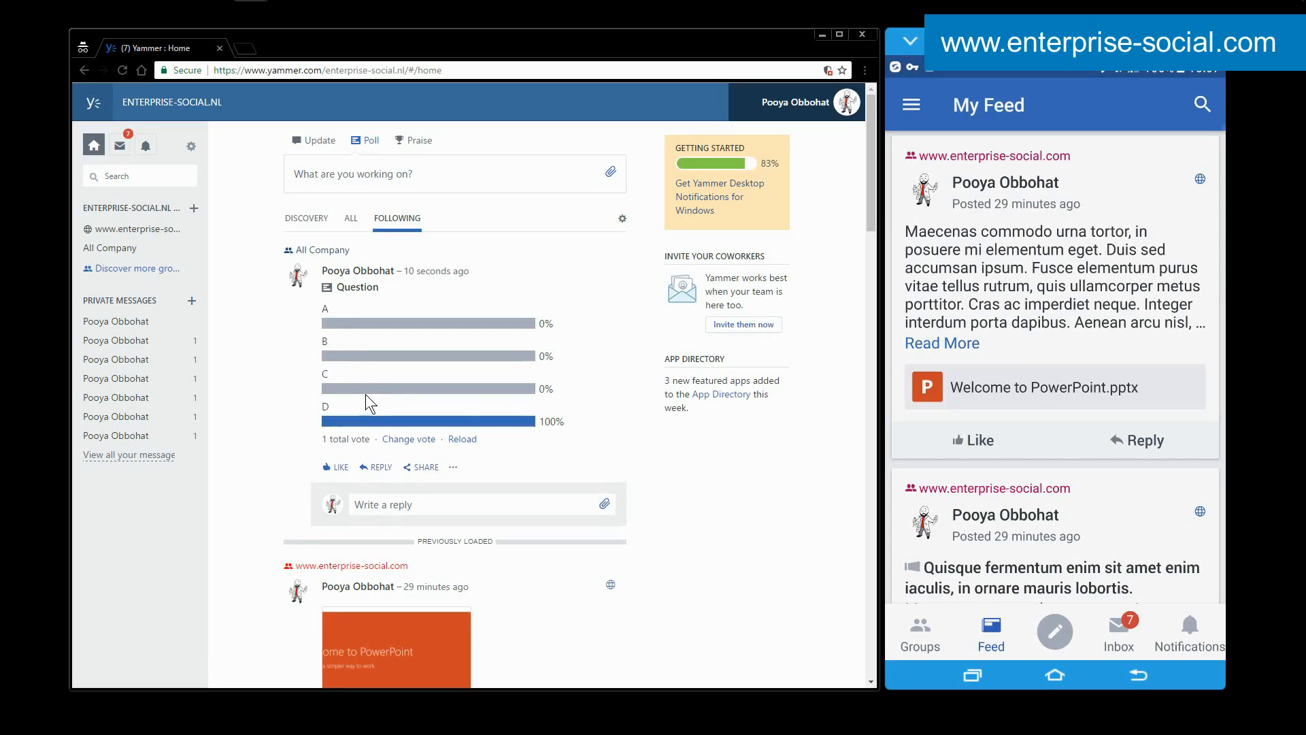
# Change the poll vote to answer B.
pyautogui.click(407, 439)
pyautogui.click(328, 325)
pyautogui.click(342, 384)
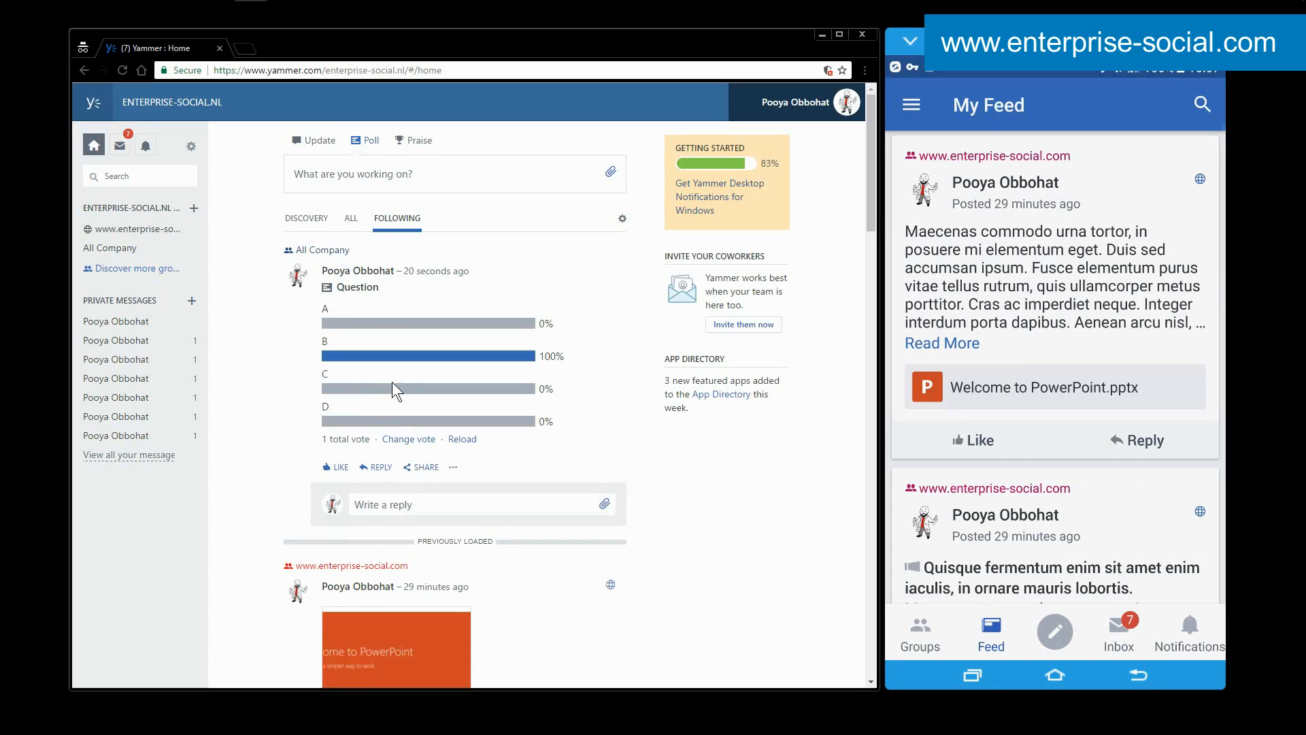
# Open a blank web poll form, add a coworker to notify, and display its file attachment options.
pyautogui.click(394, 174)
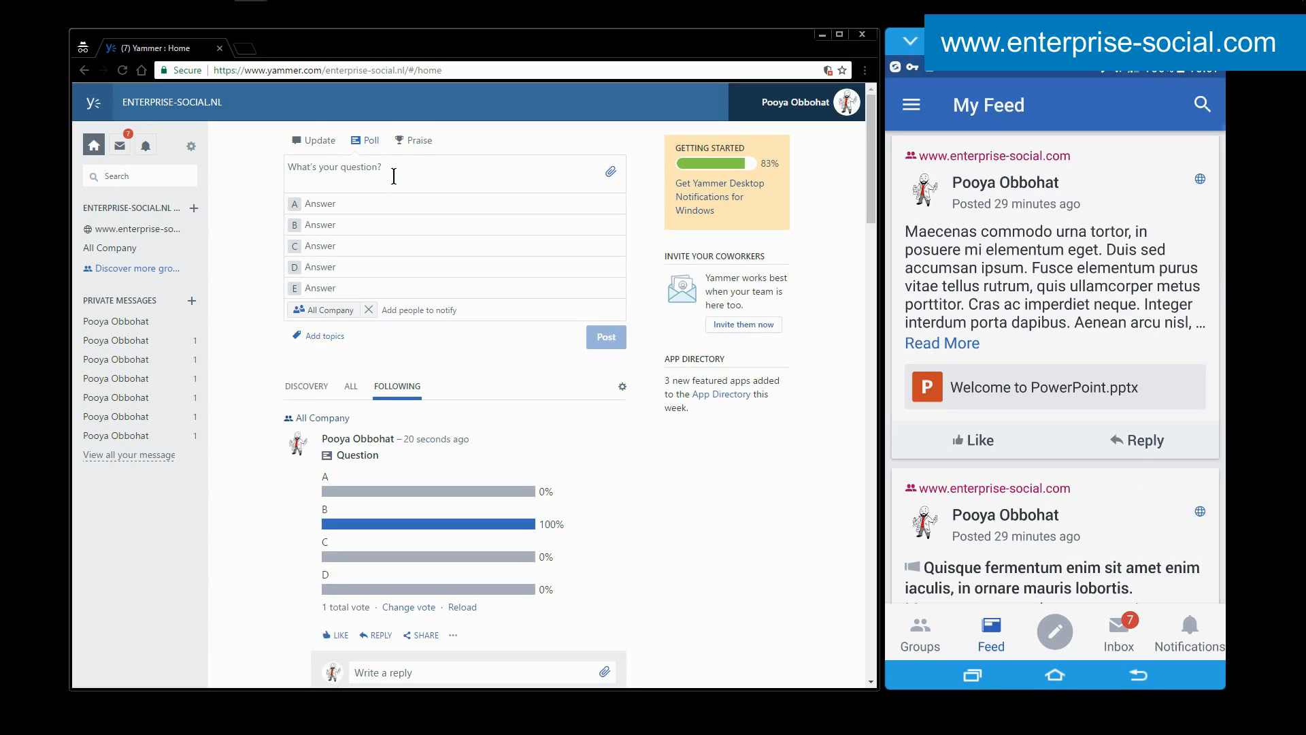
pyautogui.click(391, 310)
pyautogui.click(467, 333)
pyautogui.click(612, 174)
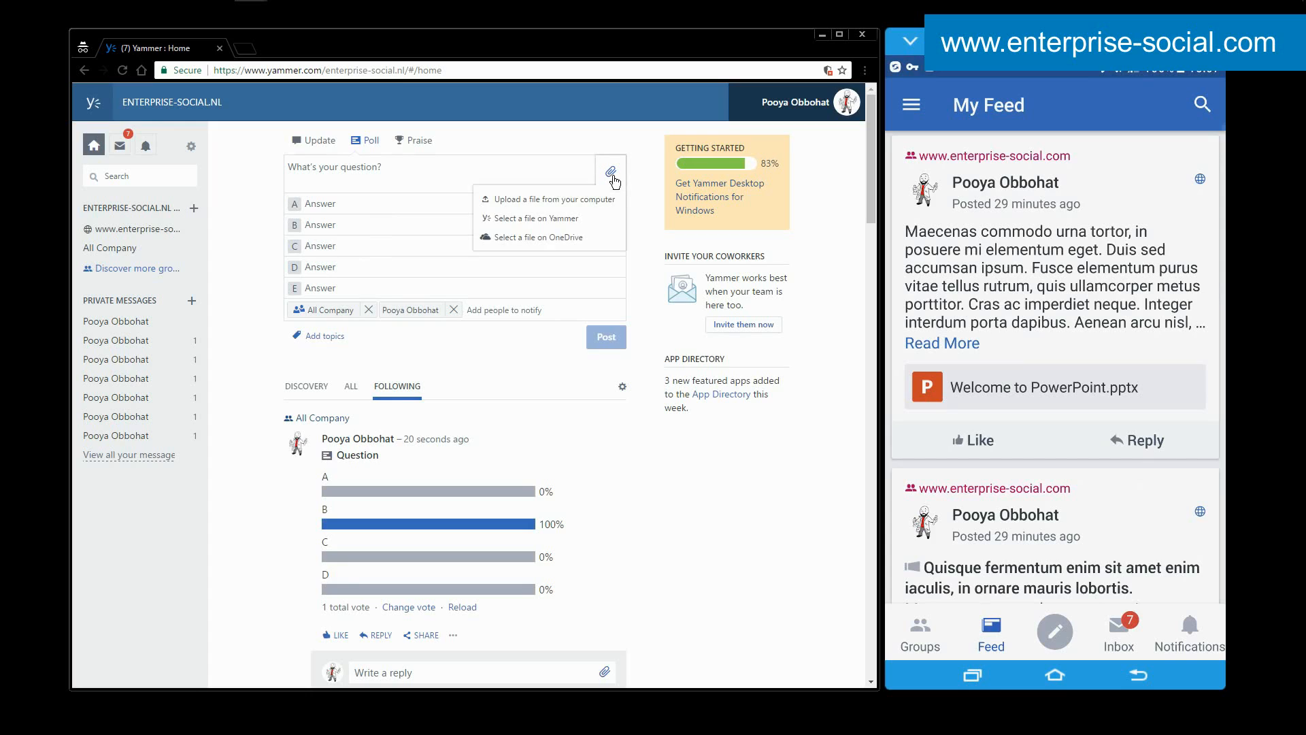
pyautogui.click(546, 170)
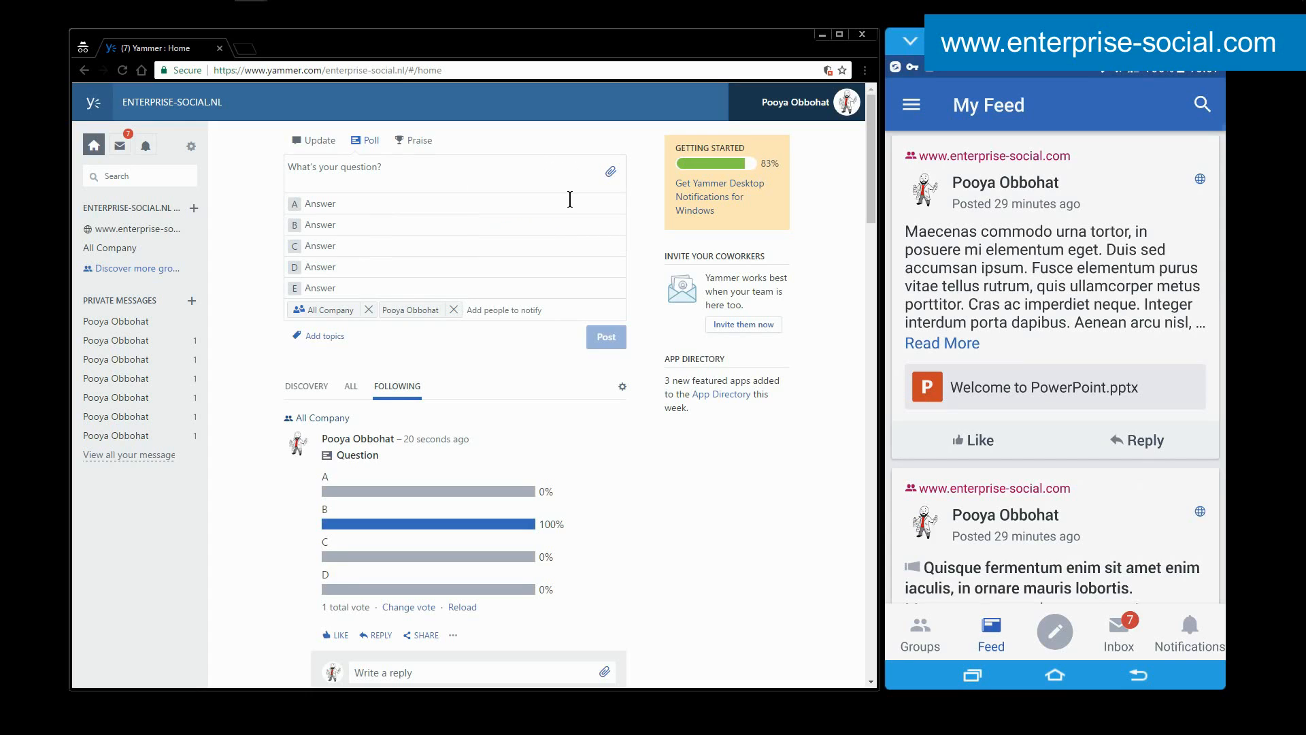
# Refresh My Feed in the mobile app to load the new All Company poll.
pyautogui.moveTo(990, 264); pyautogui.dragTo(973, 428)
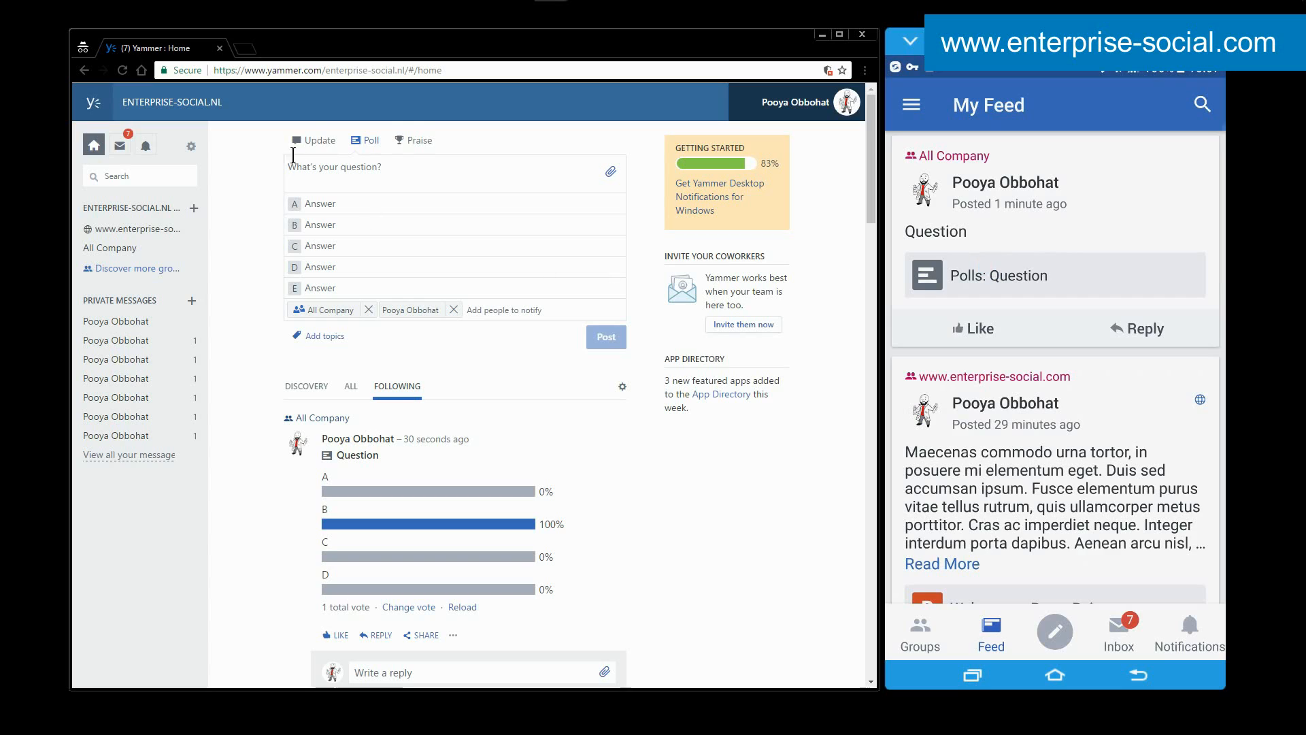
# Draft a web praise for a coworker and choose the checkered flag badge for it.
pyautogui.click(419, 141)
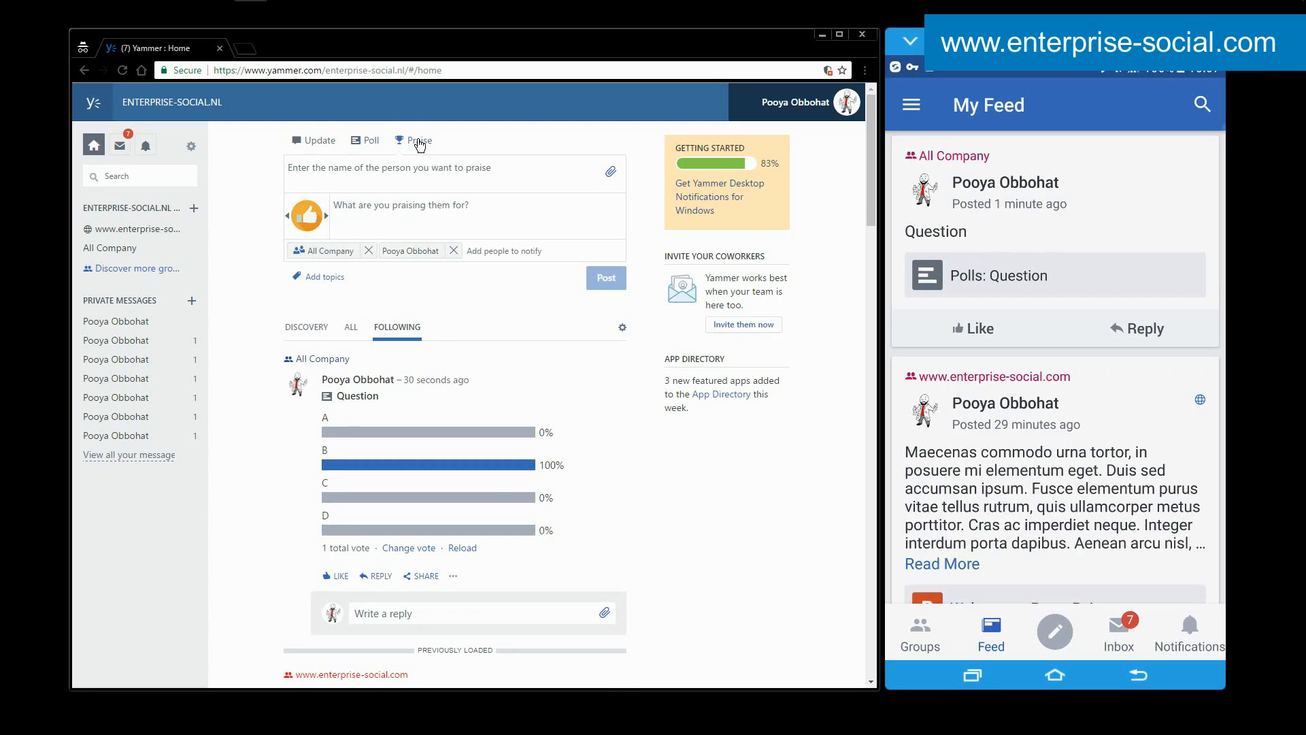
pyautogui.click(406, 168)
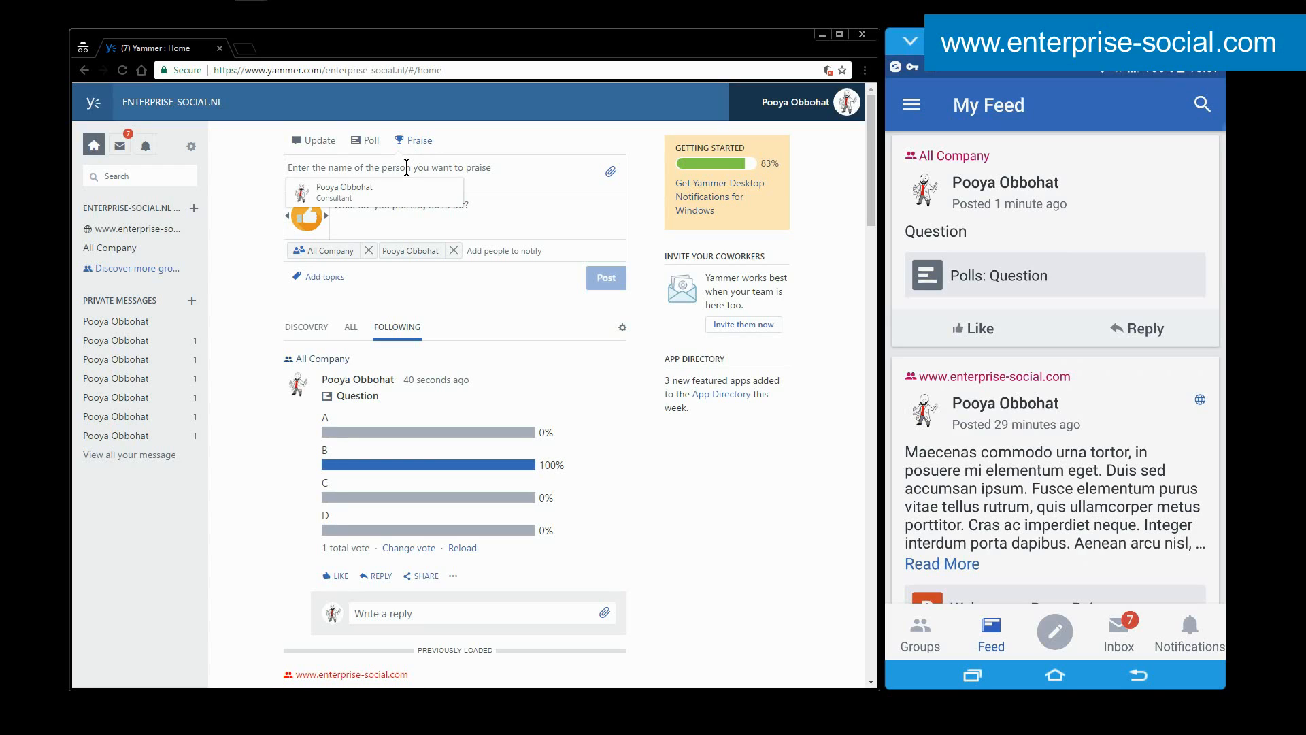
pyautogui.click(448, 193)
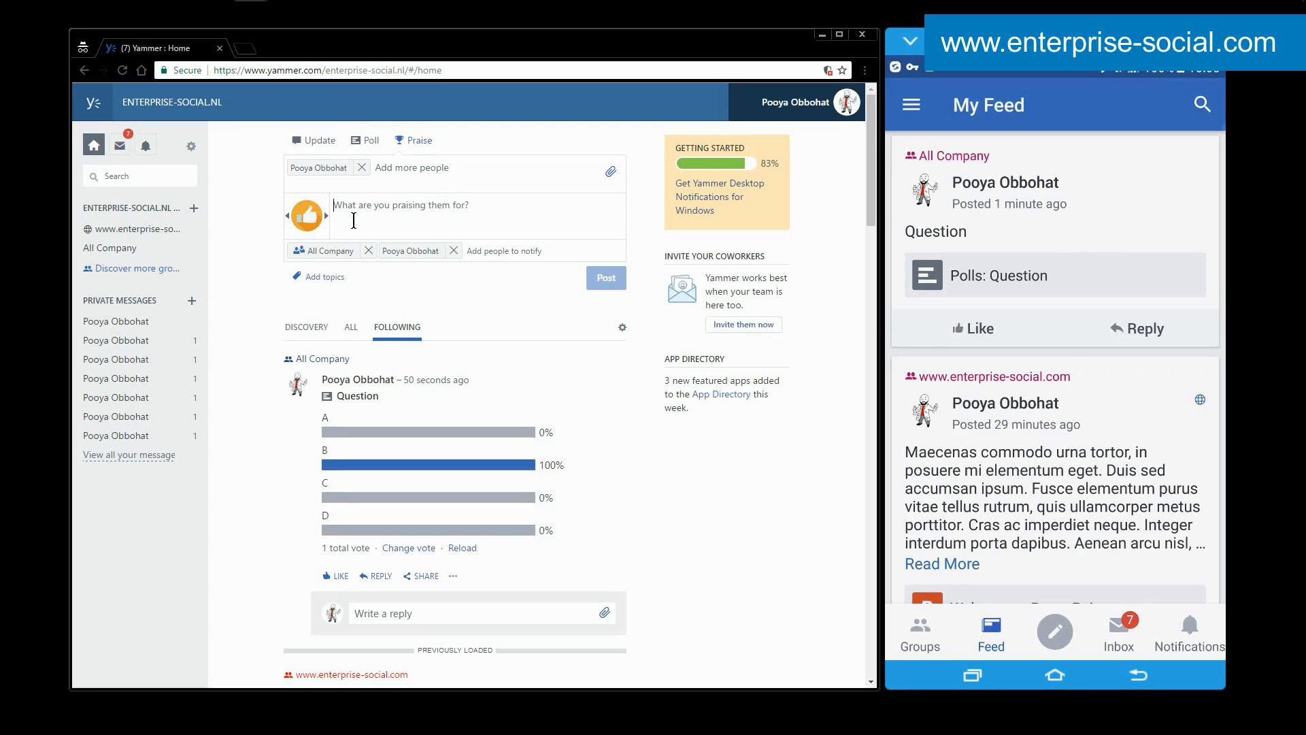
pyautogui.click(327, 217)
pyautogui.click(326, 216)
pyautogui.click(327, 216)
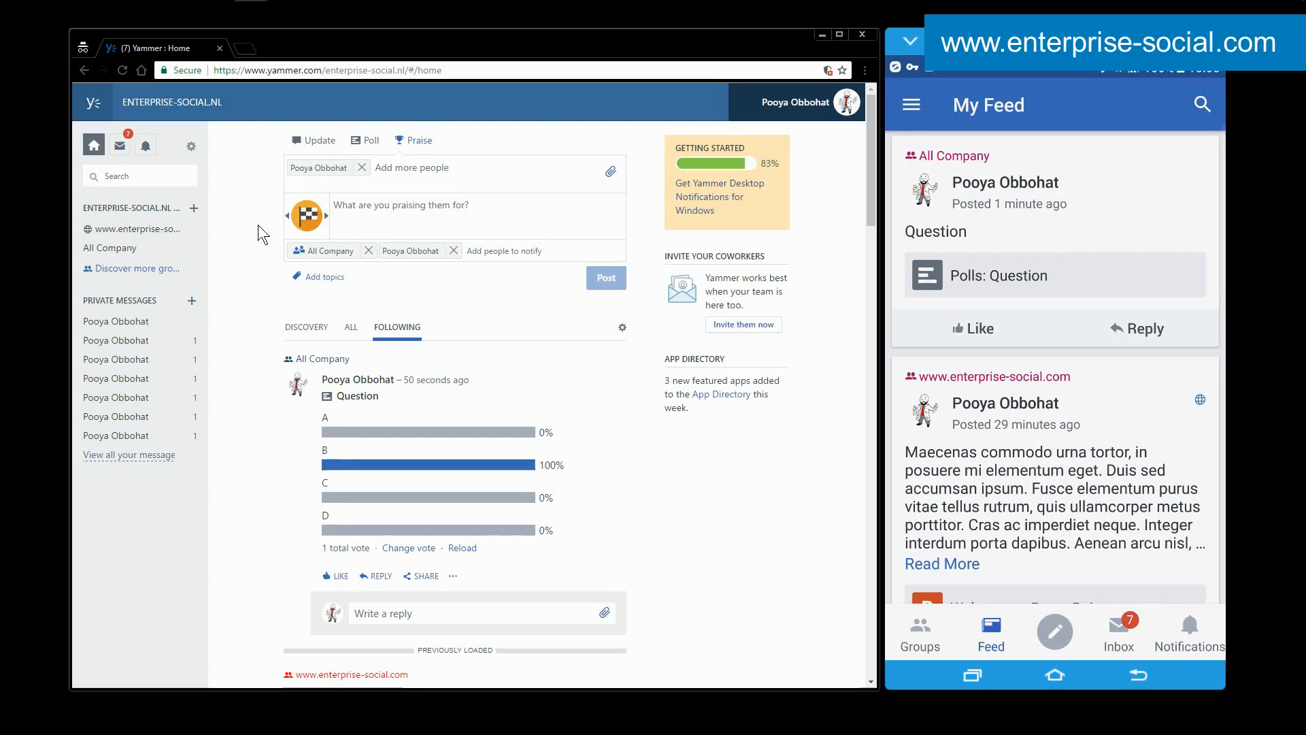
pyautogui.click(173, 229)
pyautogui.click(528, 146)
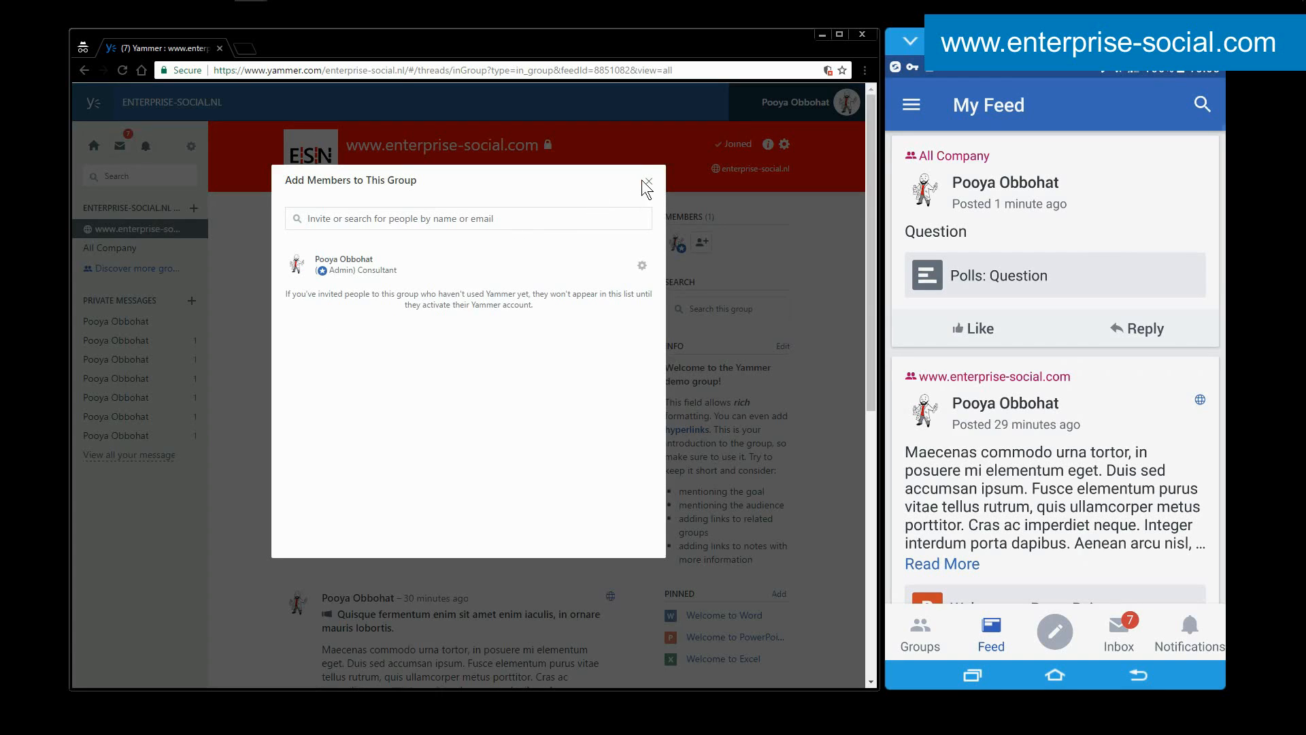
pyautogui.click(648, 183)
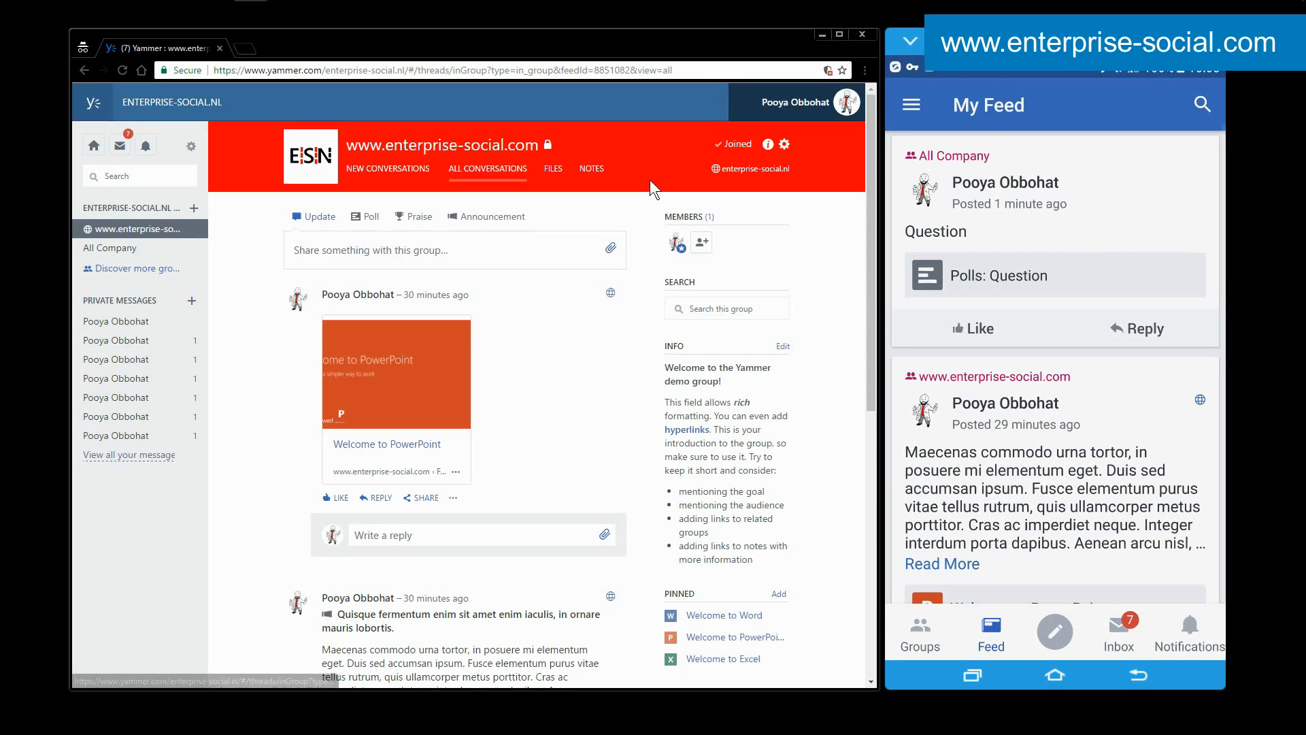
pyautogui.click(511, 219)
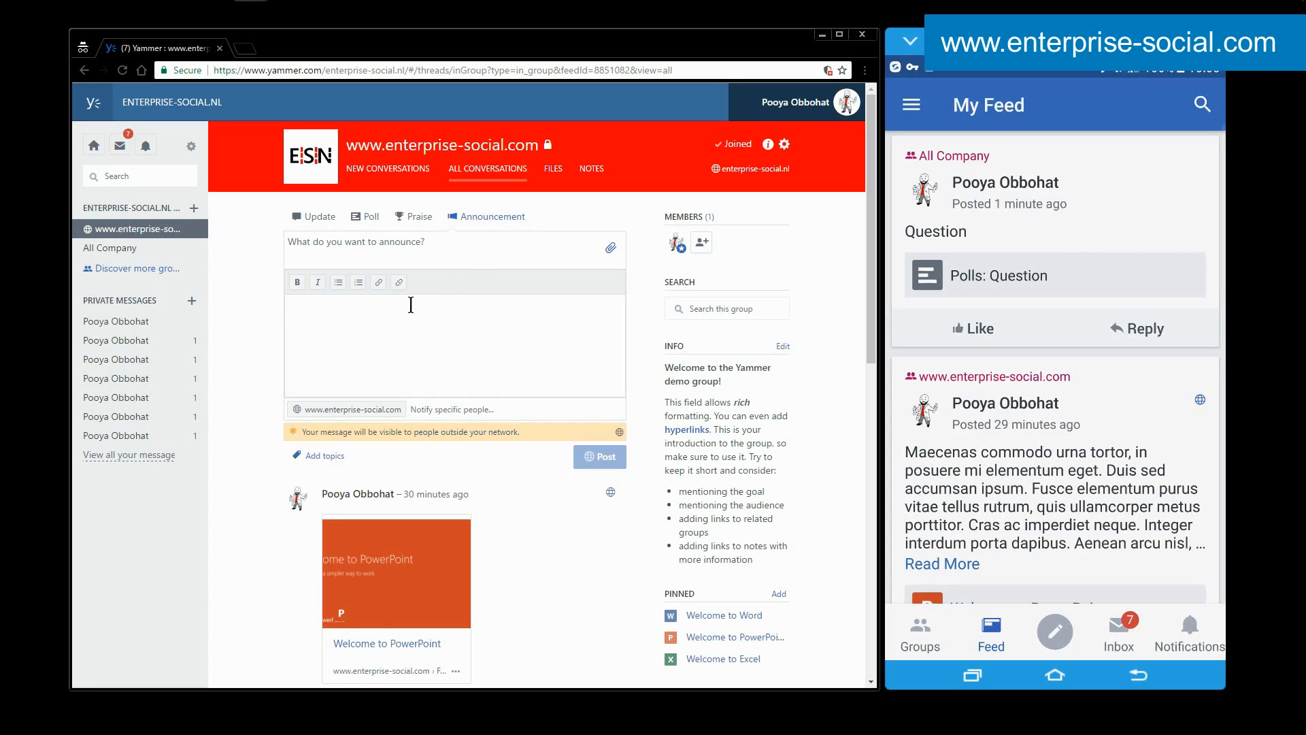
pyautogui.click(350, 247)
pyautogui.write('Subject')
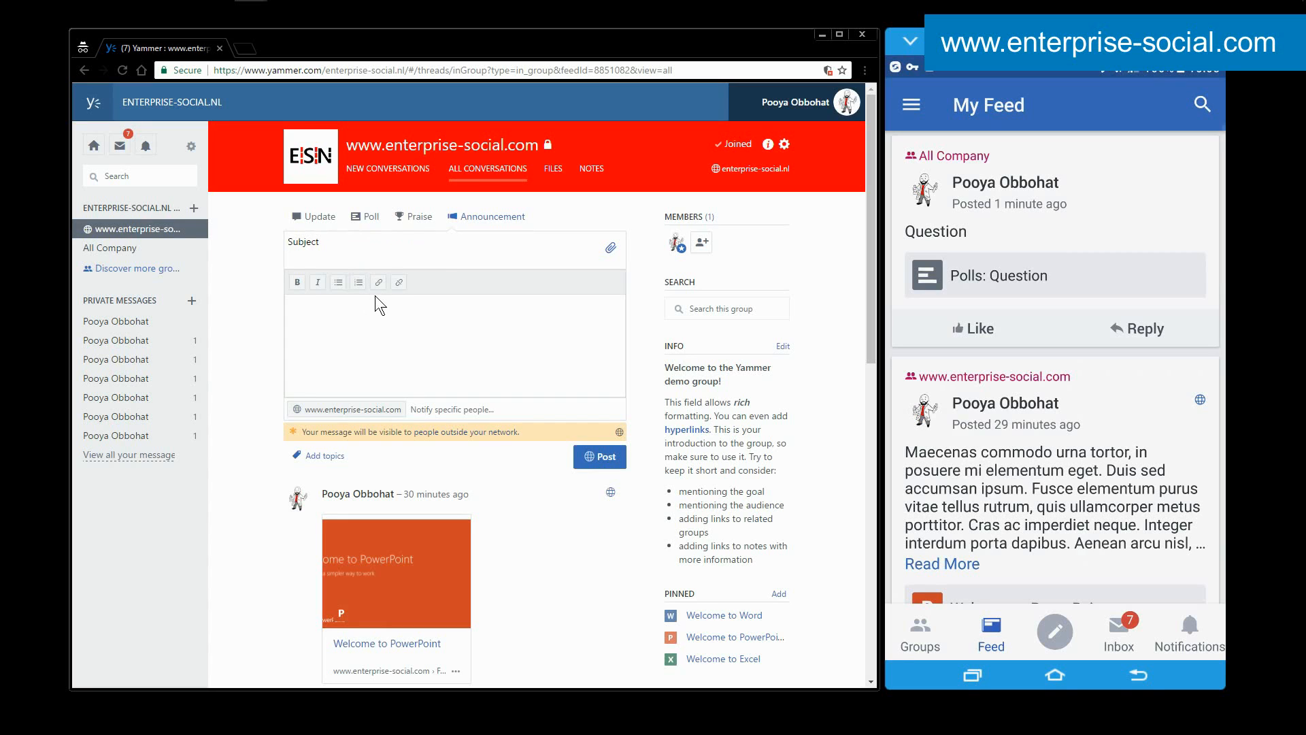
pyautogui.scroll(-7, 375, 296)
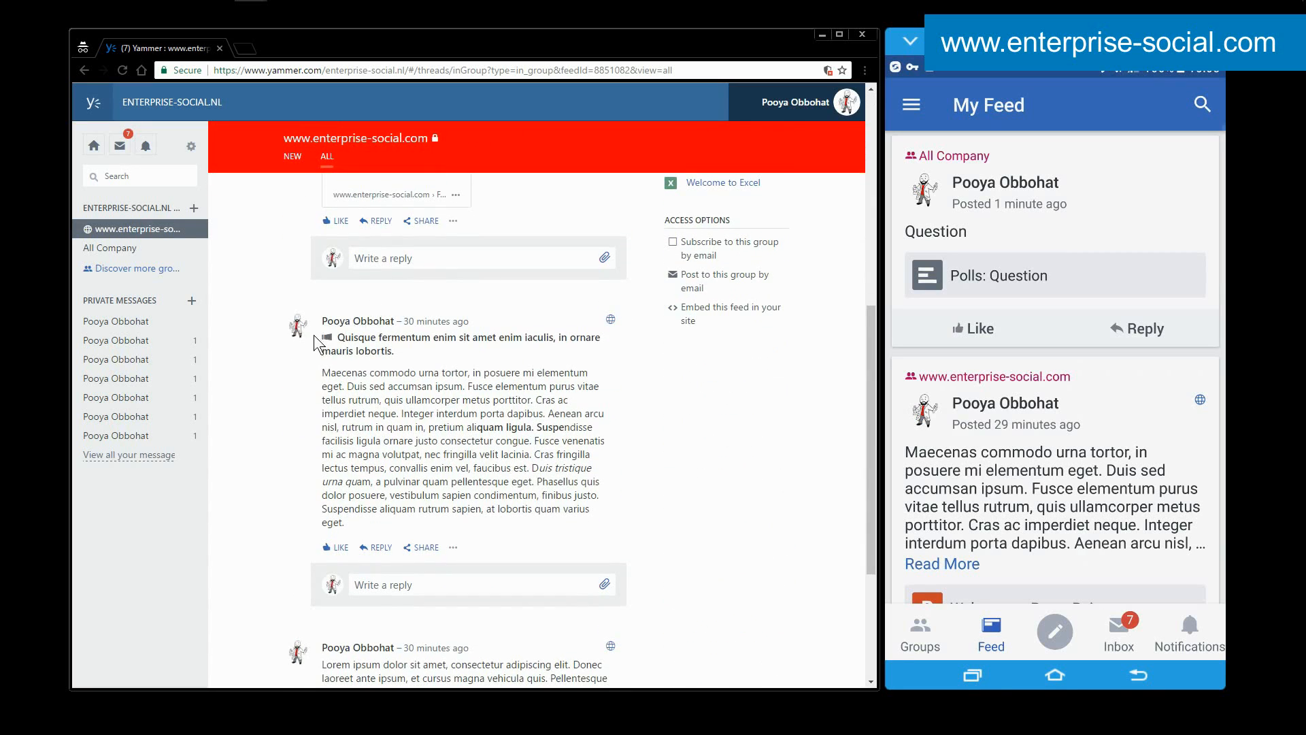
pyautogui.scroll(7, 371, 348)
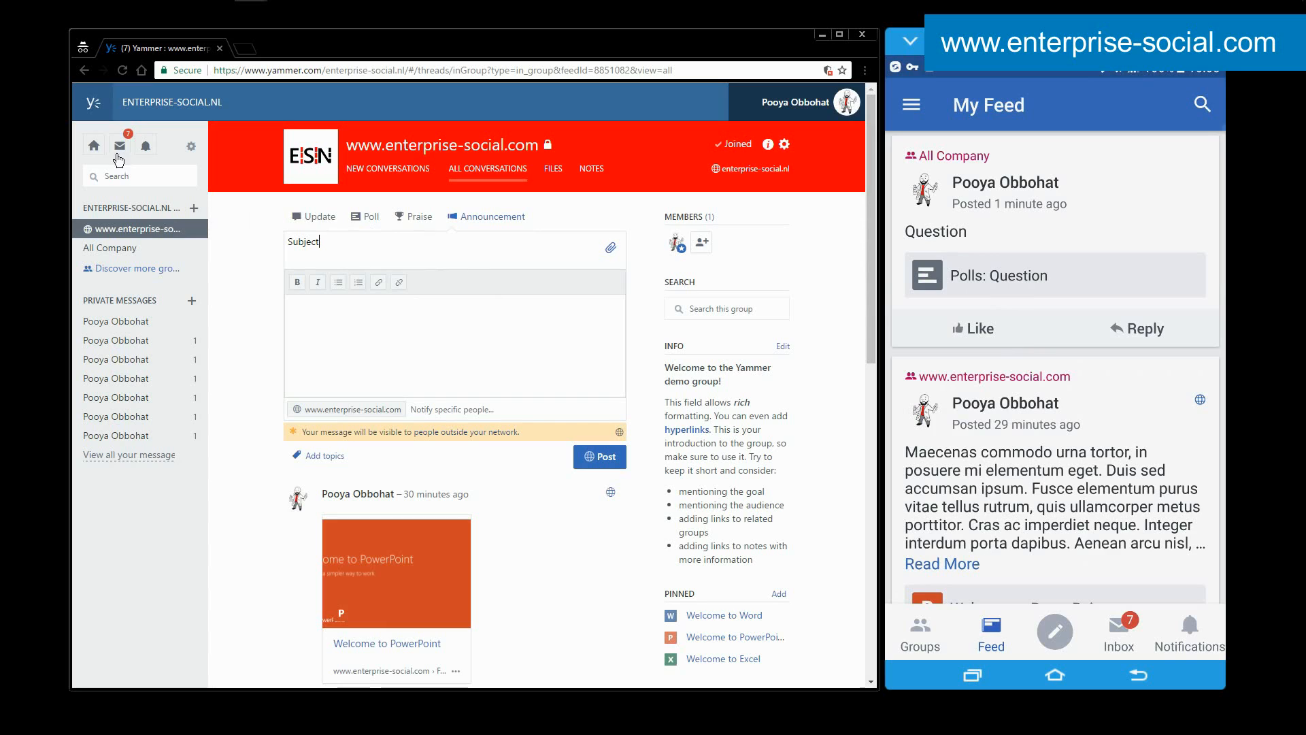
# Return to the web home feed, view the poll's conversation sharing options, and close them without sharing.
pyautogui.click(94, 146)
pyautogui.click(522, 169)
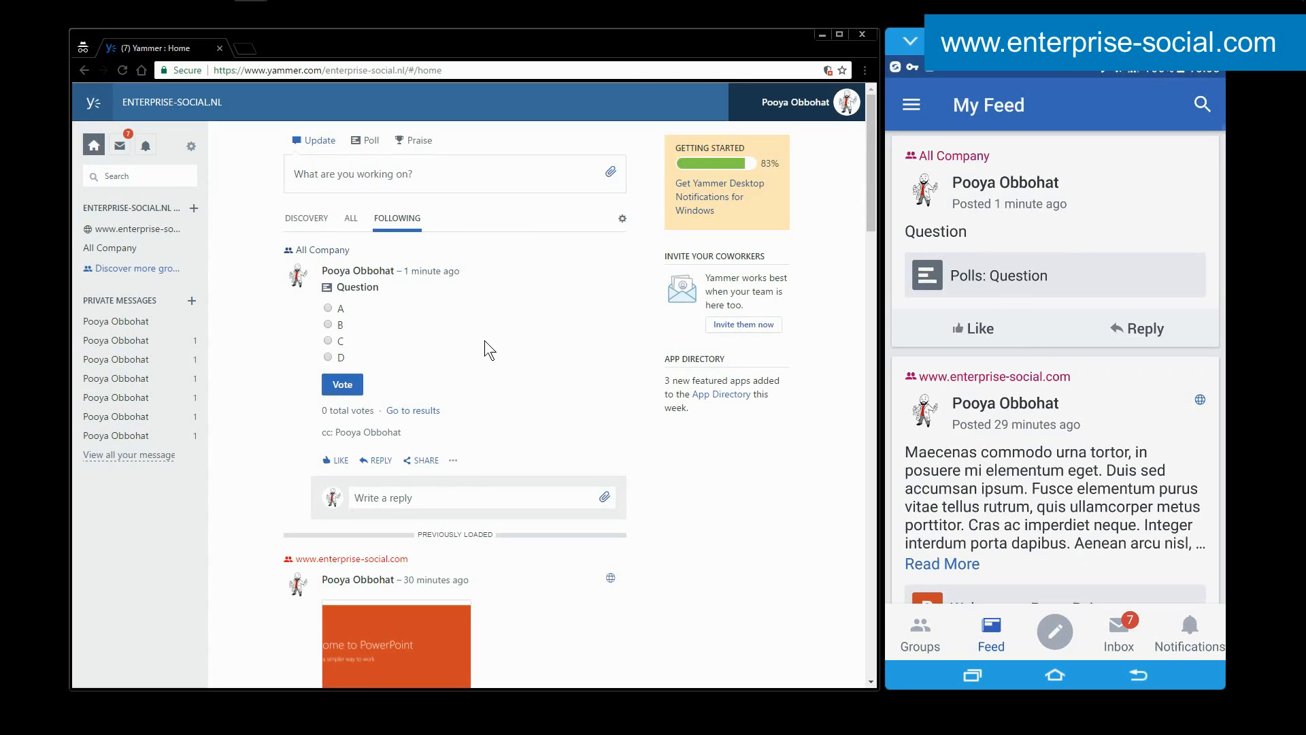
pyautogui.scroll(-2, 484, 346)
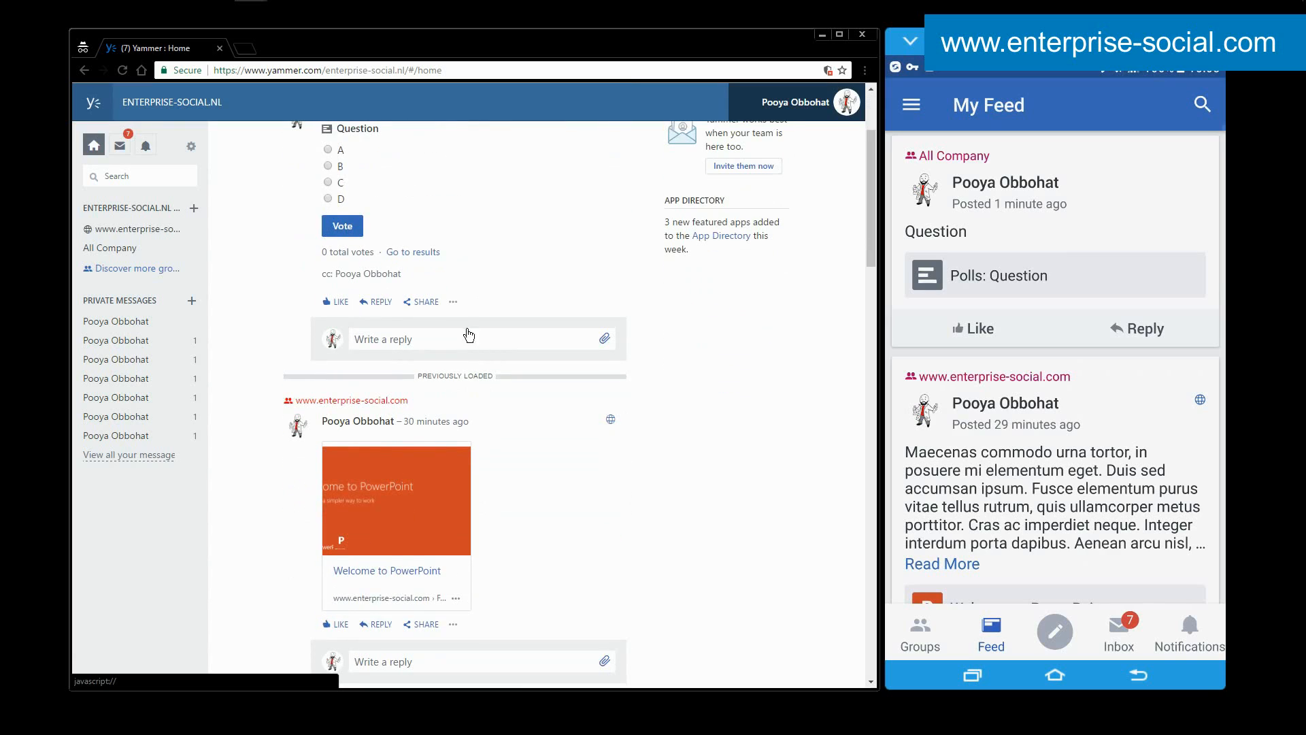
pyautogui.click(427, 303)
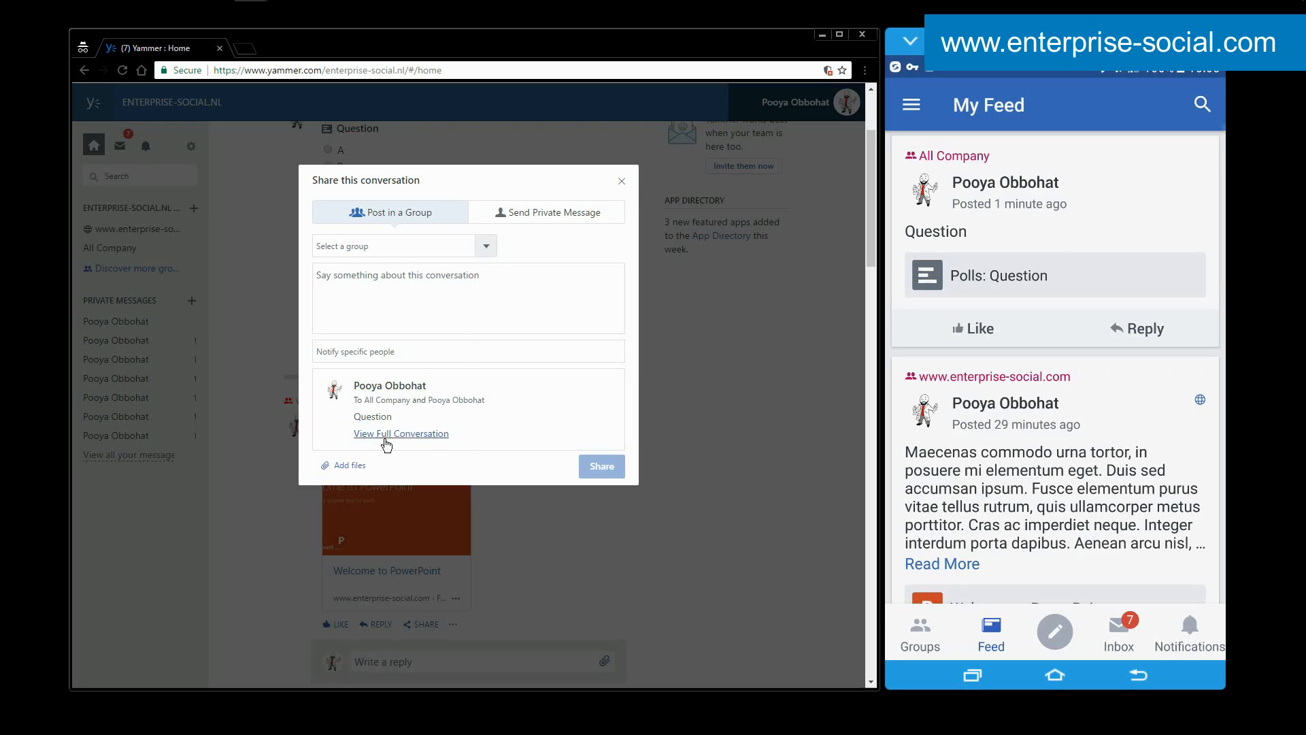
pyautogui.click(622, 180)
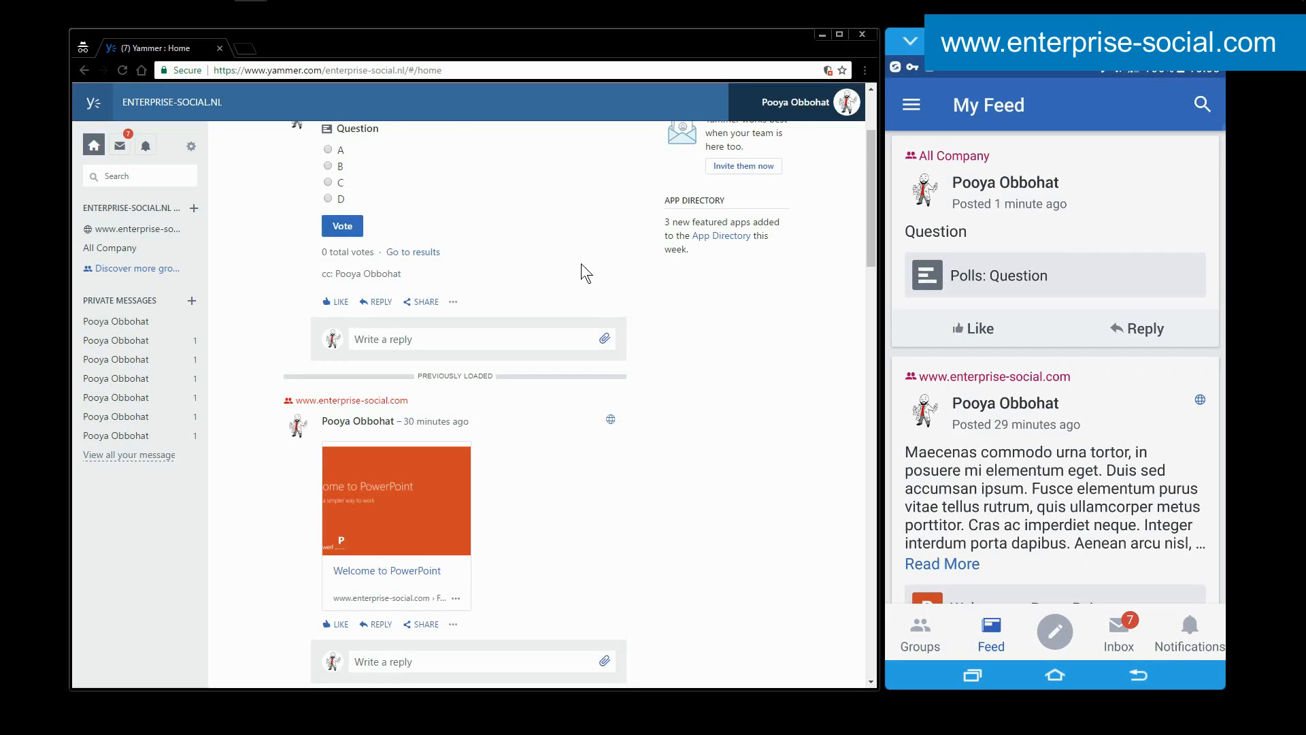
# View the share options for the Welcome to PowerPoint.pptx post in the mobile app and return to My Feed without sharing.
pyautogui.scroll(3, 585, 257)
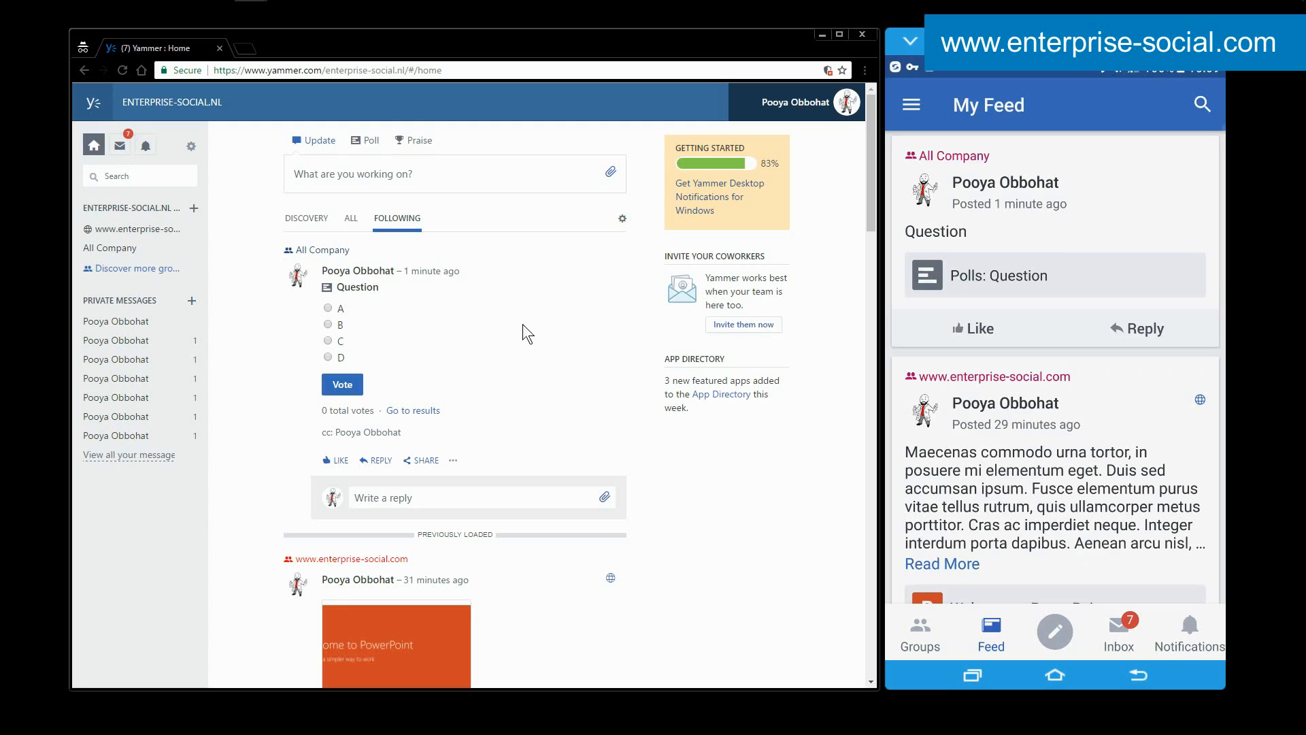
pyautogui.moveTo(1037, 468); pyautogui.dragTo(1035, 337)
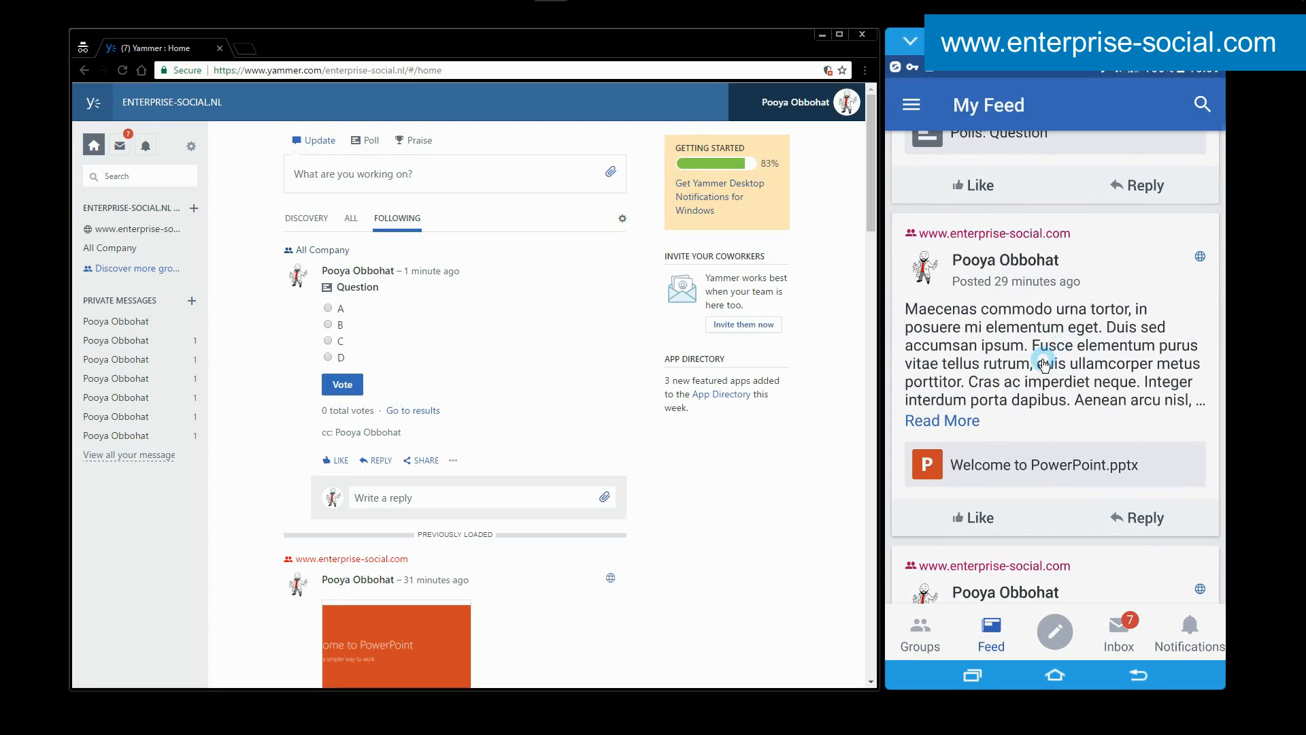
pyautogui.click(1044, 364)
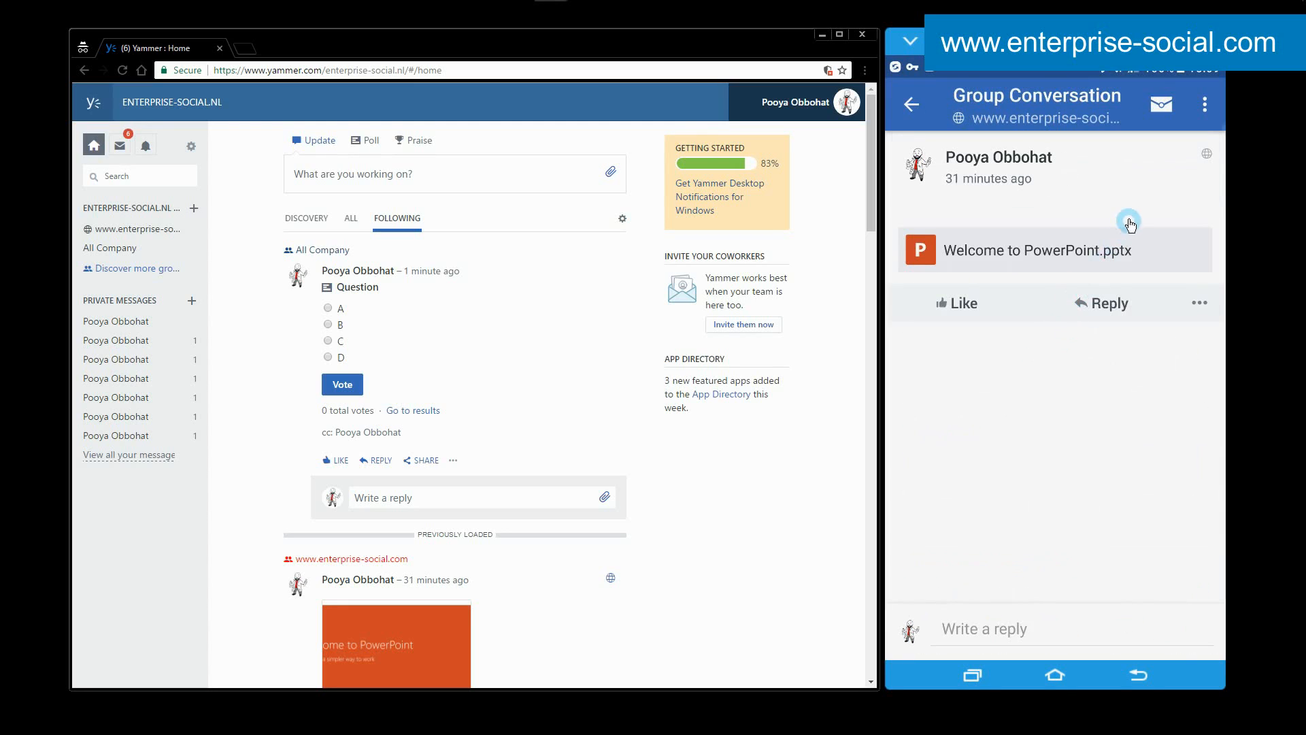
pyautogui.click(1199, 304)
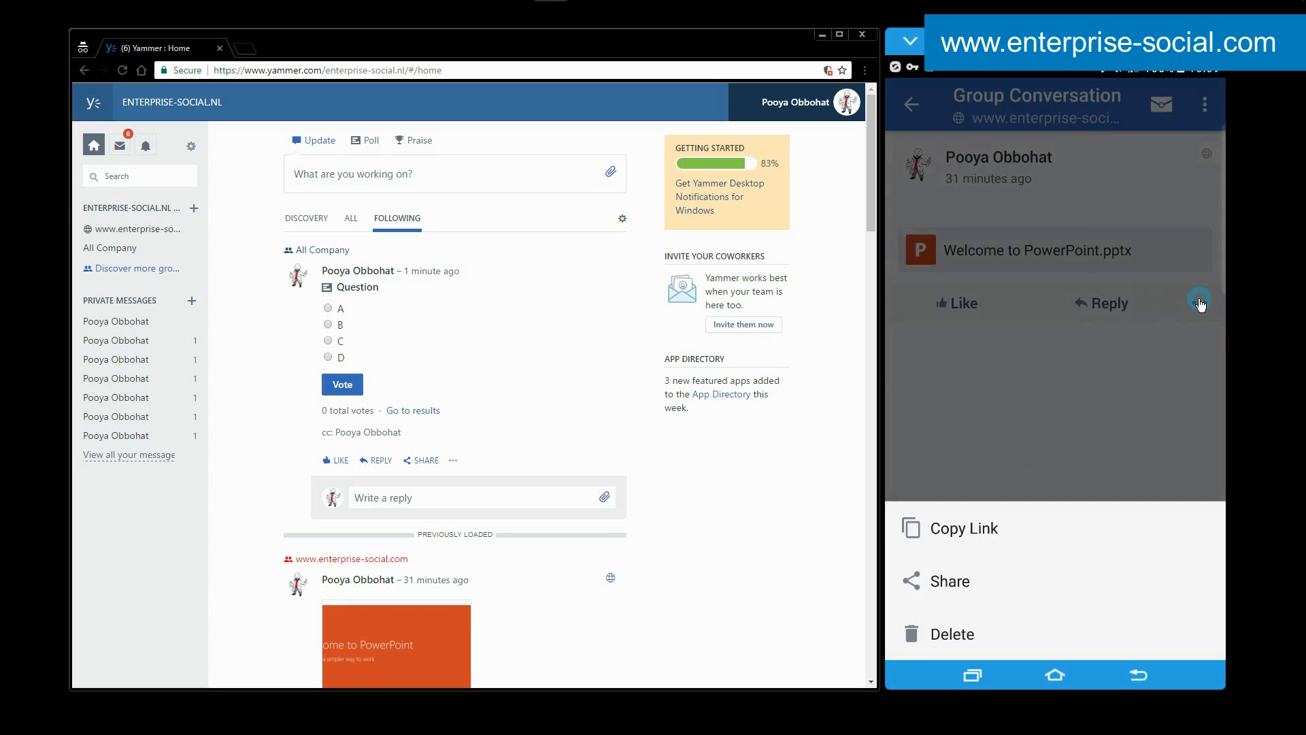
pyautogui.click(970, 586)
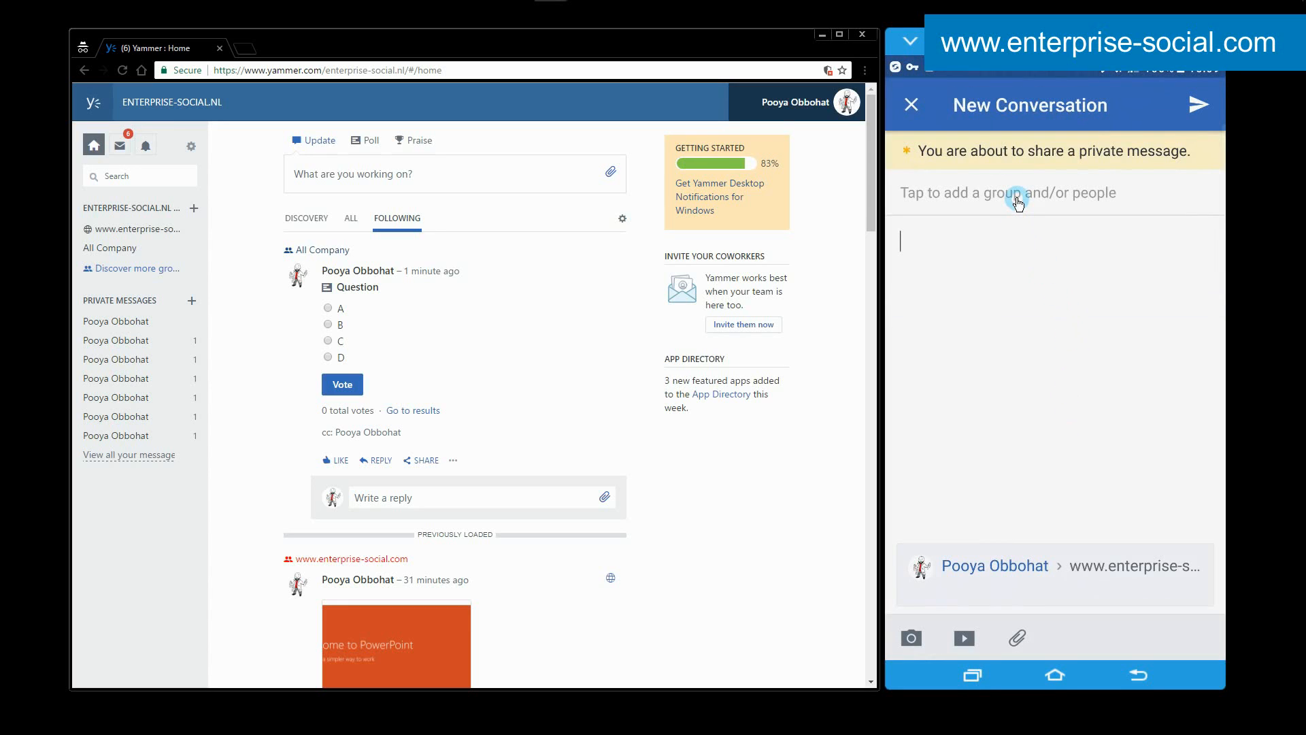
pyautogui.click(913, 105)
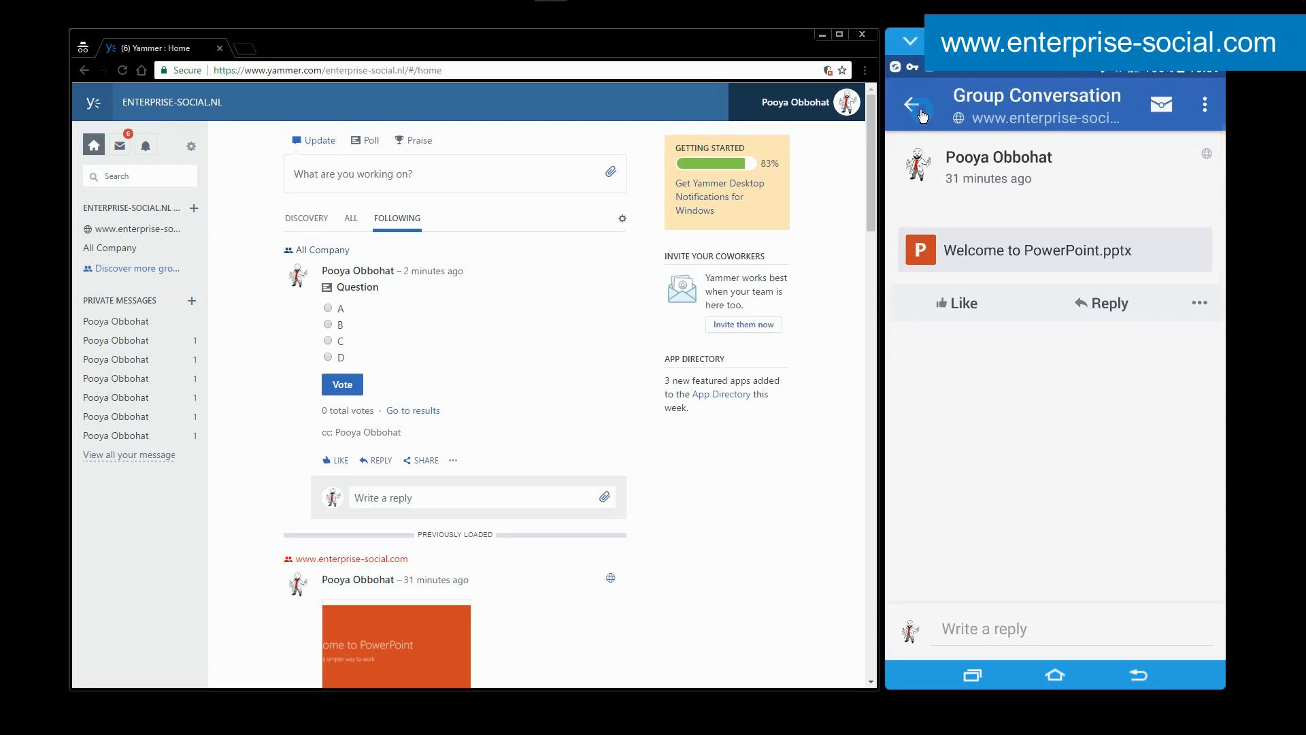
pyautogui.click(921, 110)
pyautogui.click(1192, 108)
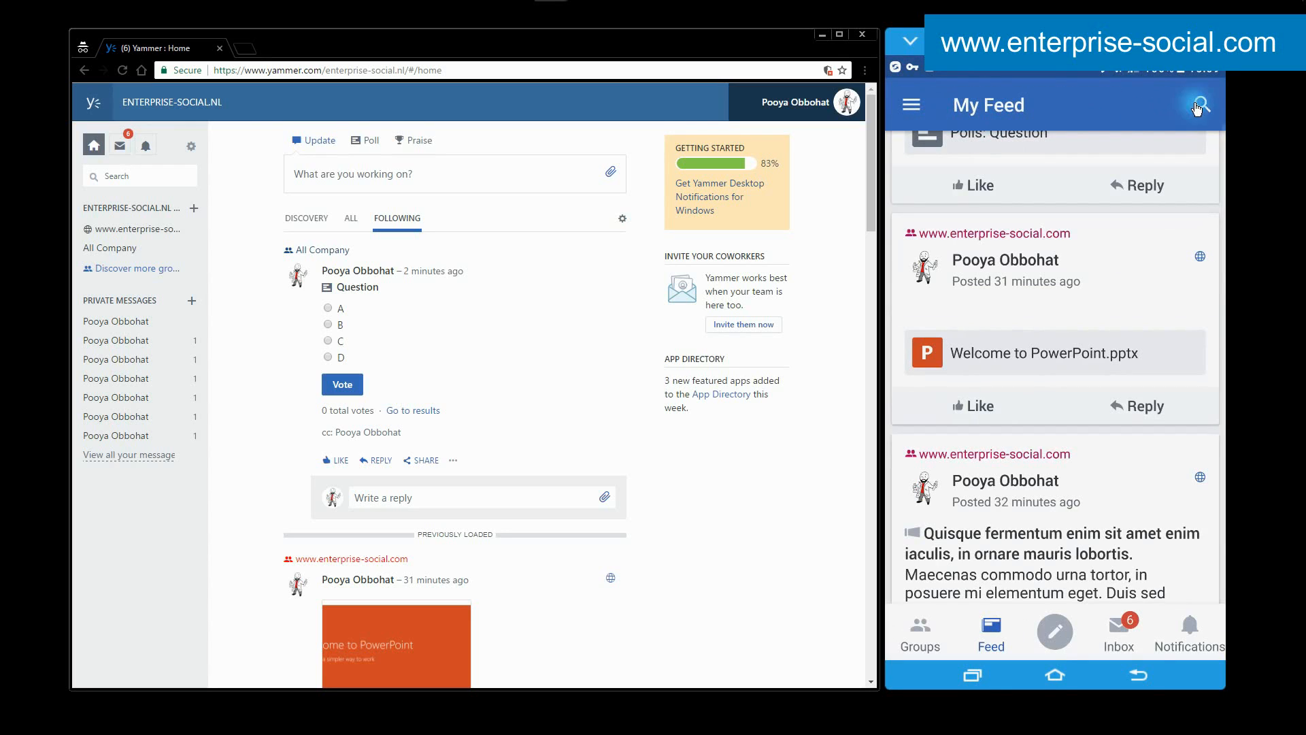
pyautogui.click(911, 109)
# Preview the Welcome to PowerPoint file from the web home feed and open its file page to examine the available actions.
pyautogui.scroll(-7, 523, 320)
pyautogui.scroll(2, 521, 321)
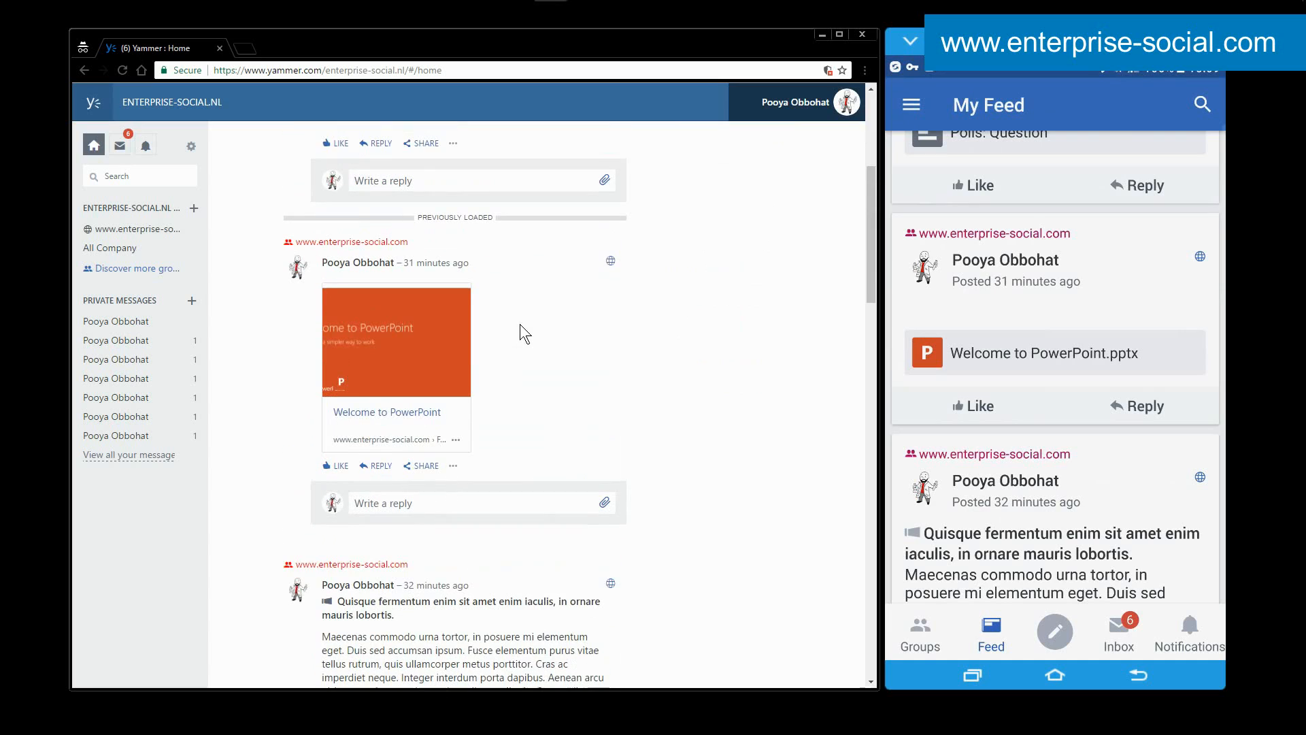
pyautogui.click(442, 341)
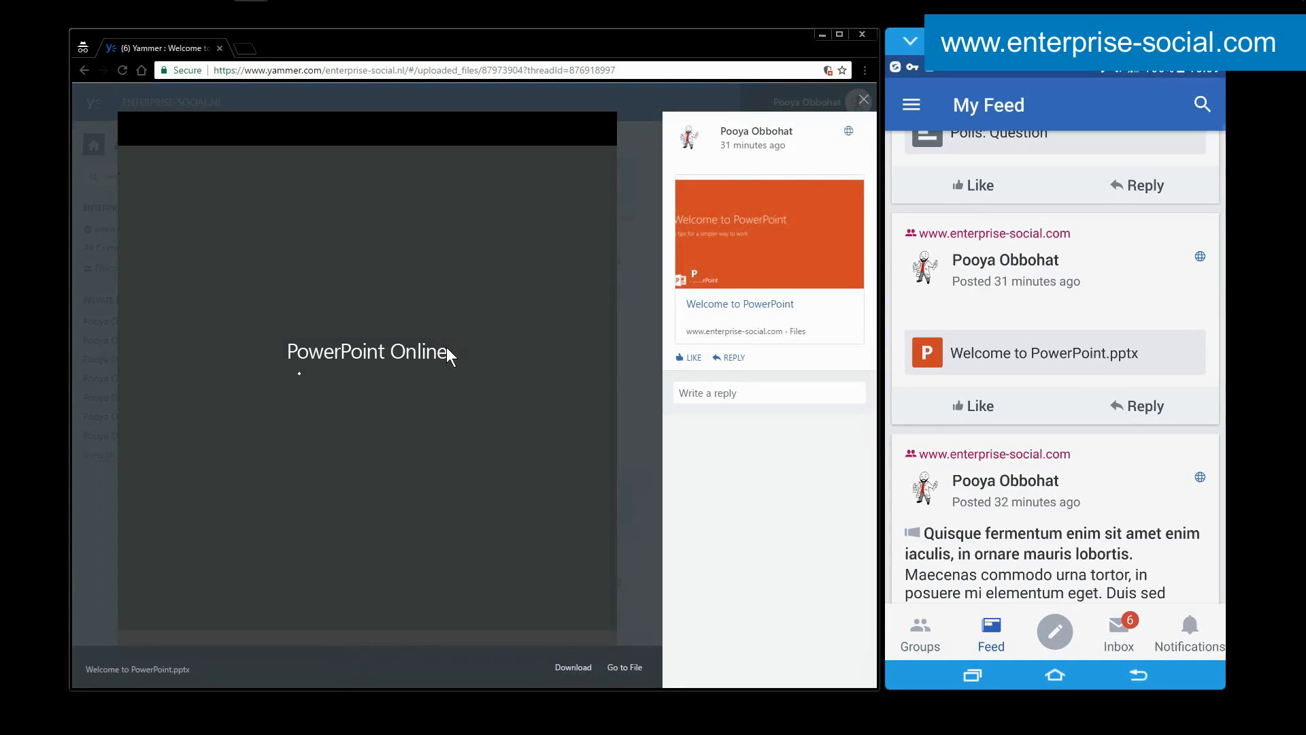
pyautogui.click(713, 357)
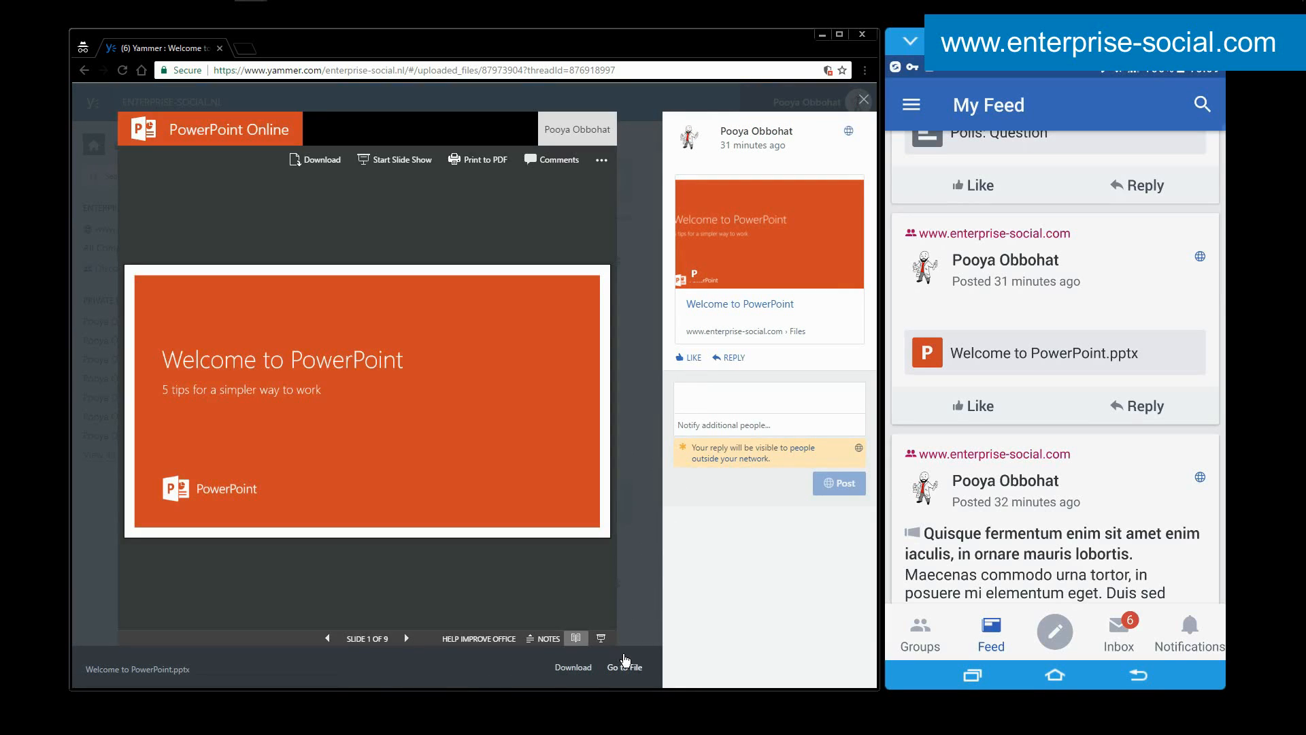
pyautogui.click(627, 669)
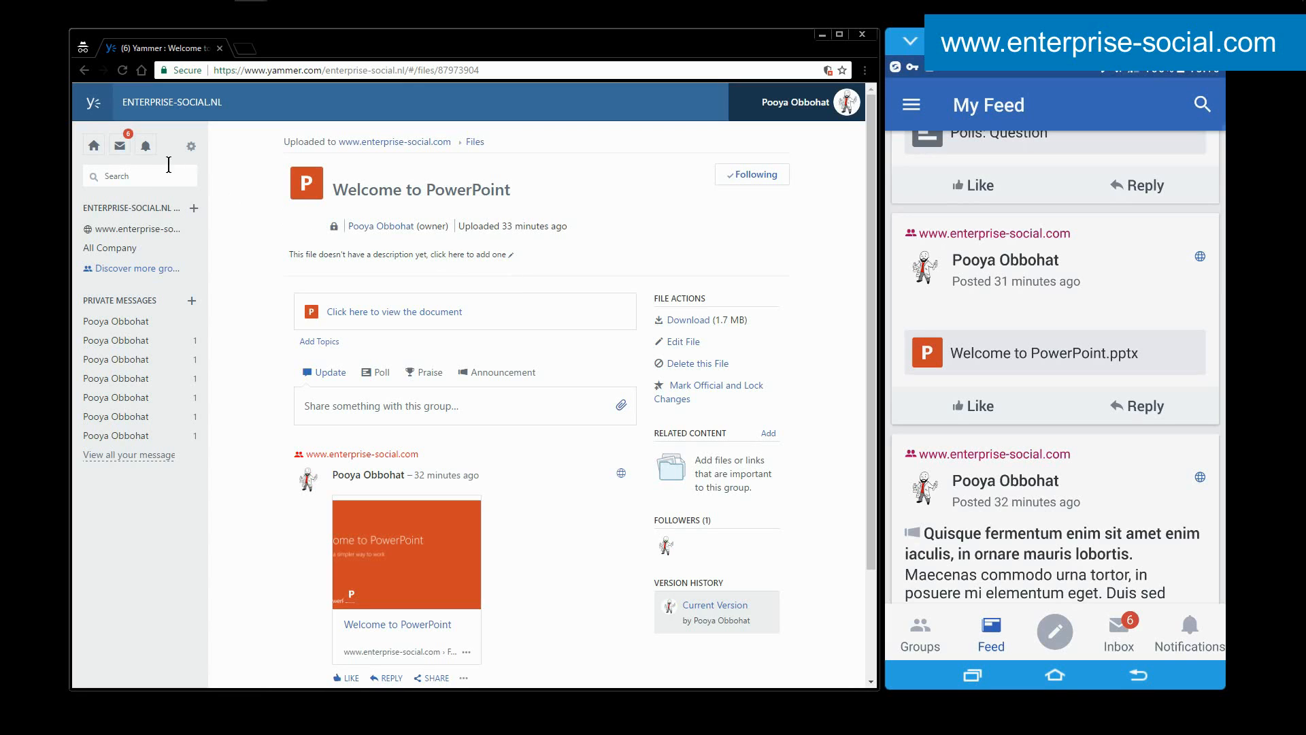
pyautogui.scroll(-2, 482, 296)
pyautogui.scroll(2, 458, 408)
# Show the mobile app's Yammer search from My Feed and close it without searching.
pyautogui.moveTo(1171, 143); pyautogui.dragTo(1143, 256)
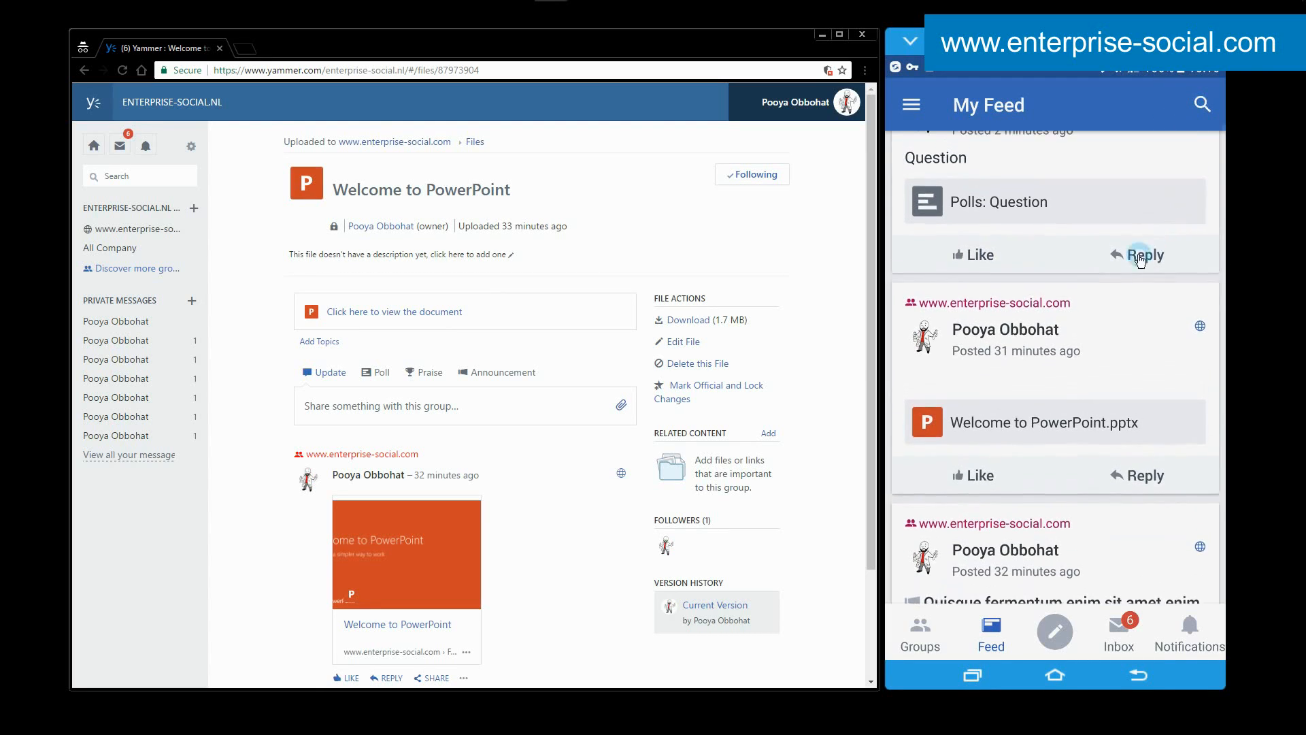
pyautogui.click(1187, 119)
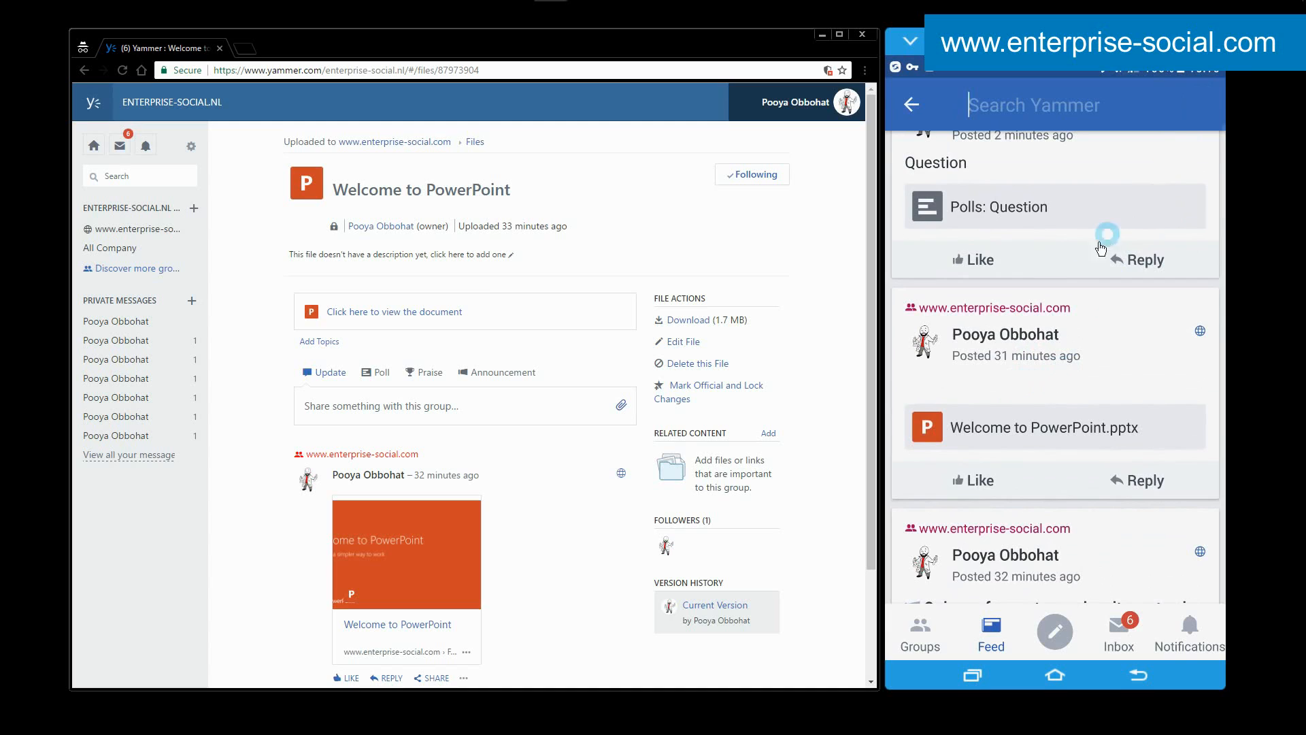
pyautogui.click(912, 104)
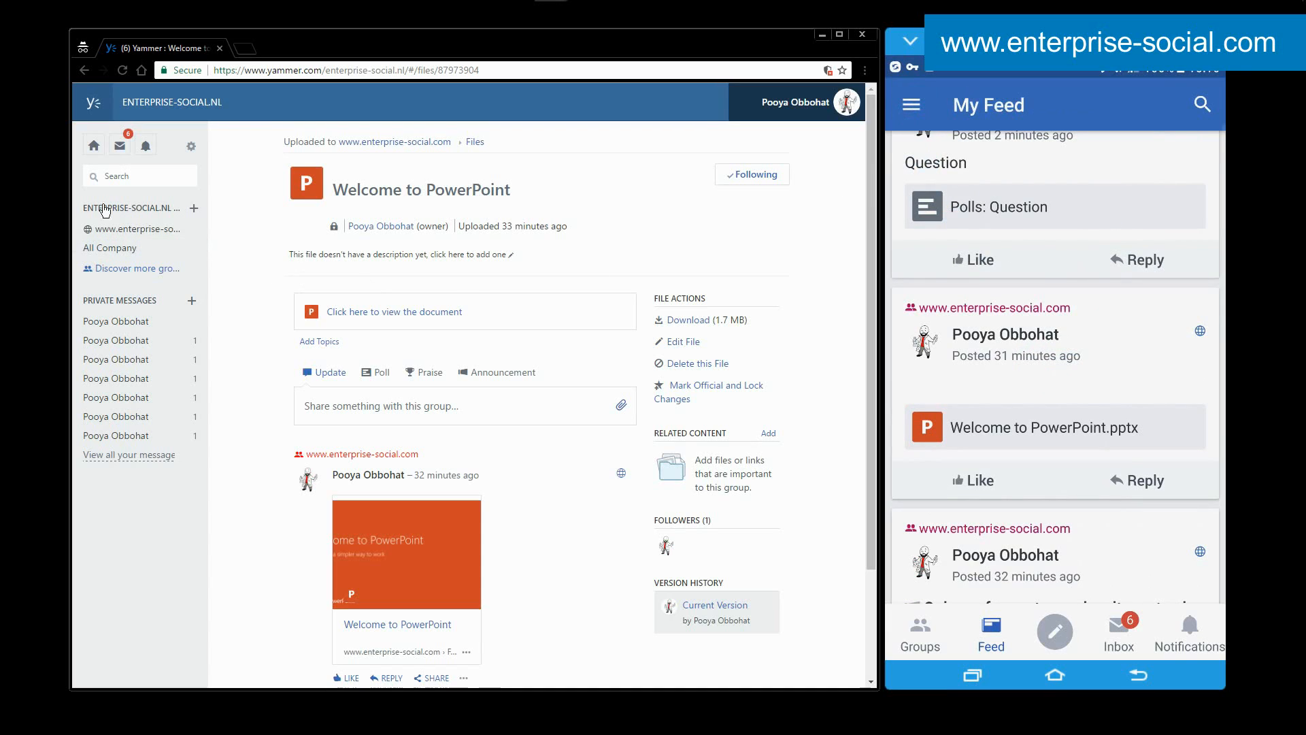
pyautogui.click(427, 142)
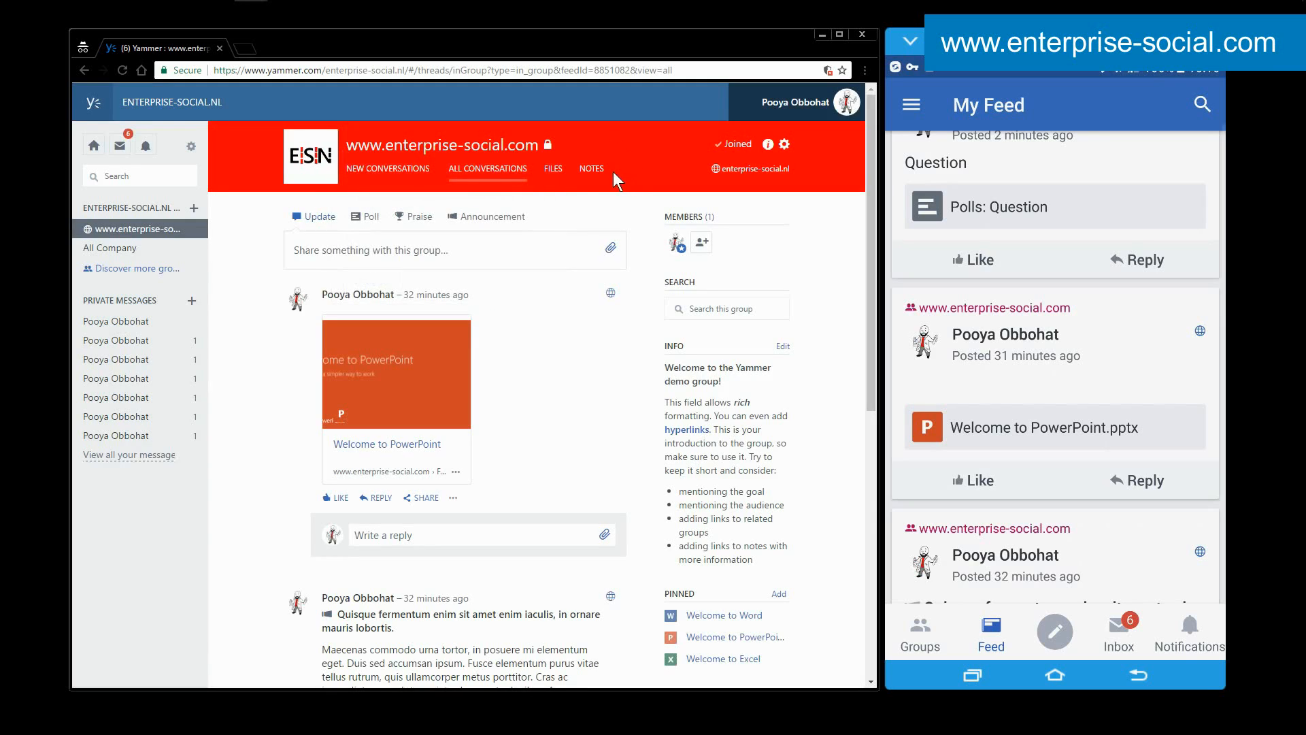
pyautogui.click(602, 170)
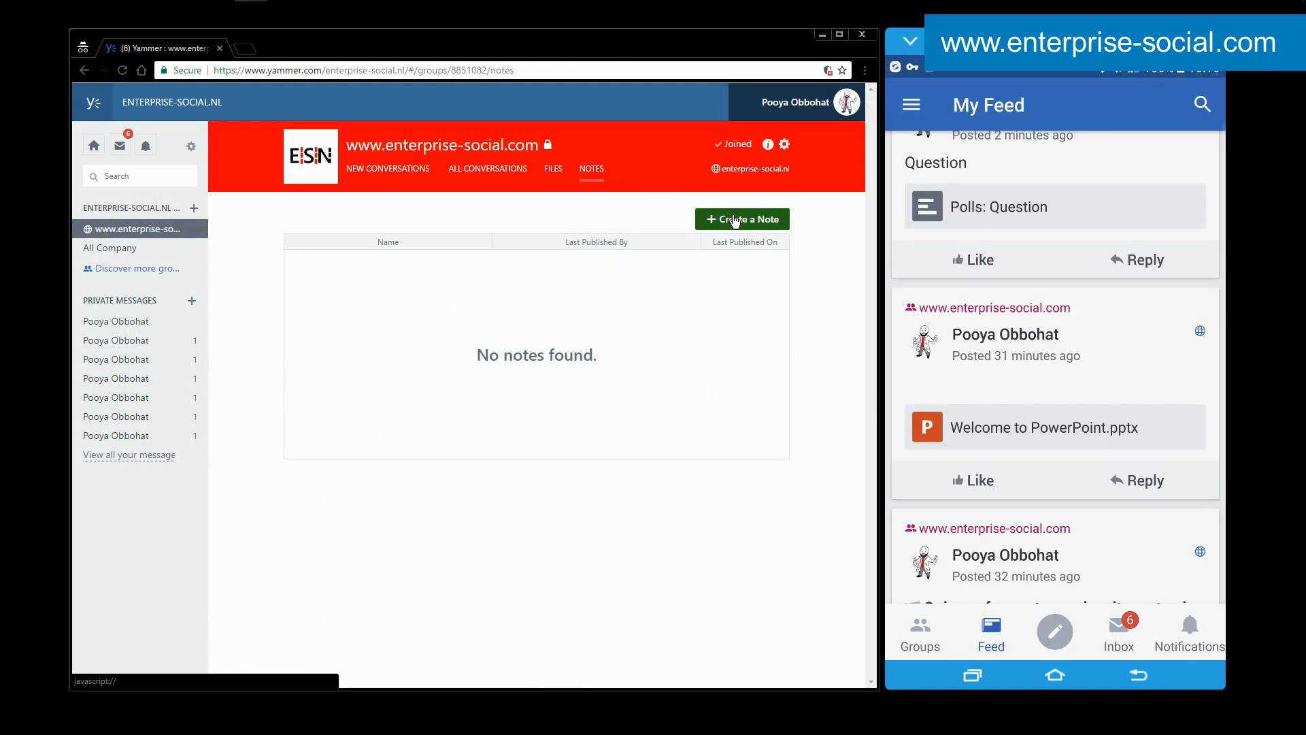
pyautogui.click(735, 219)
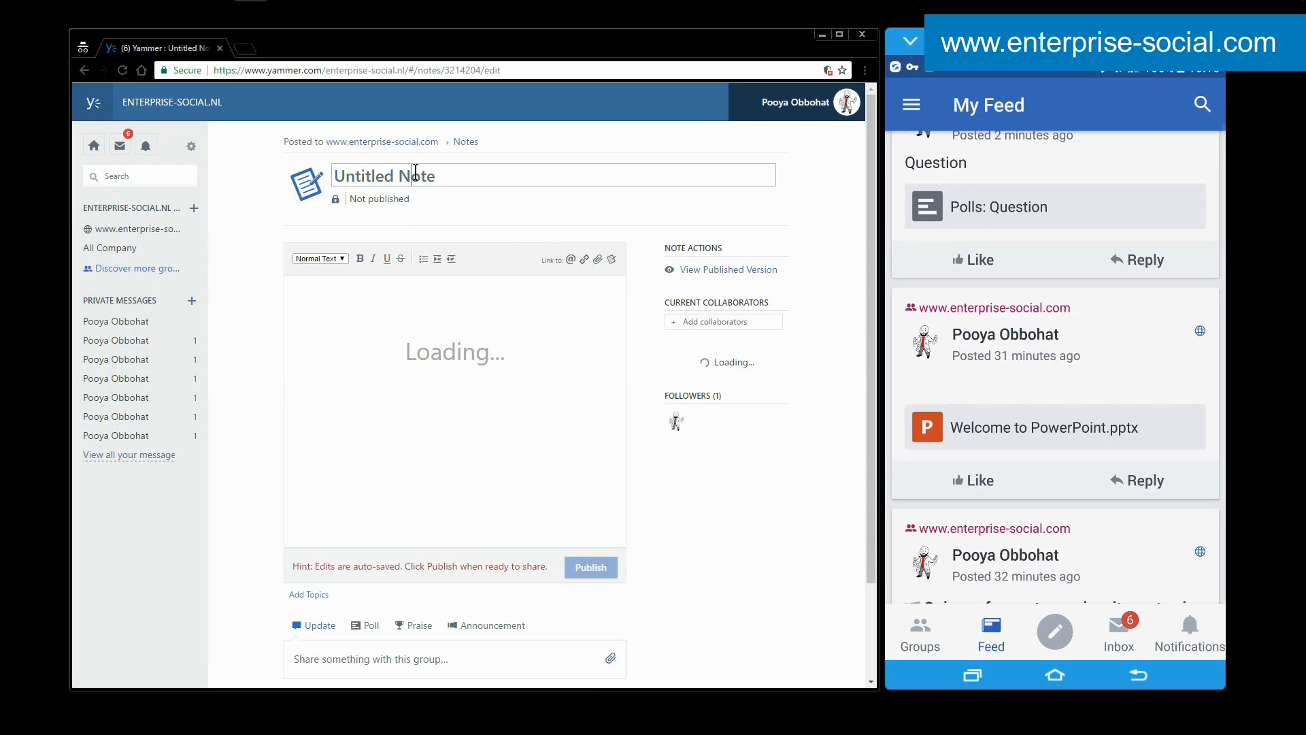
pyautogui.tripleClick(415, 172)
pyautogui.write('Demo')
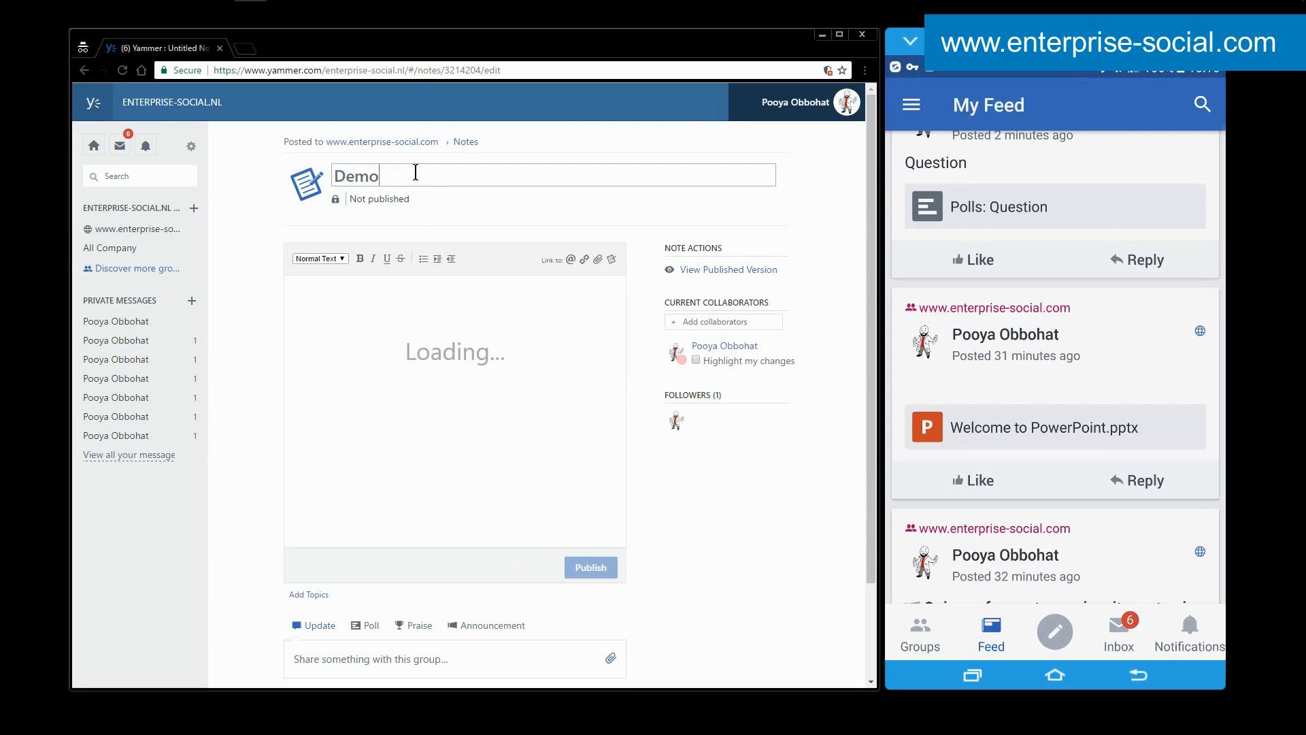
# Look at the Demo note's option for adding collaborators and copy the note's web address.
pyautogui.click(713, 320)
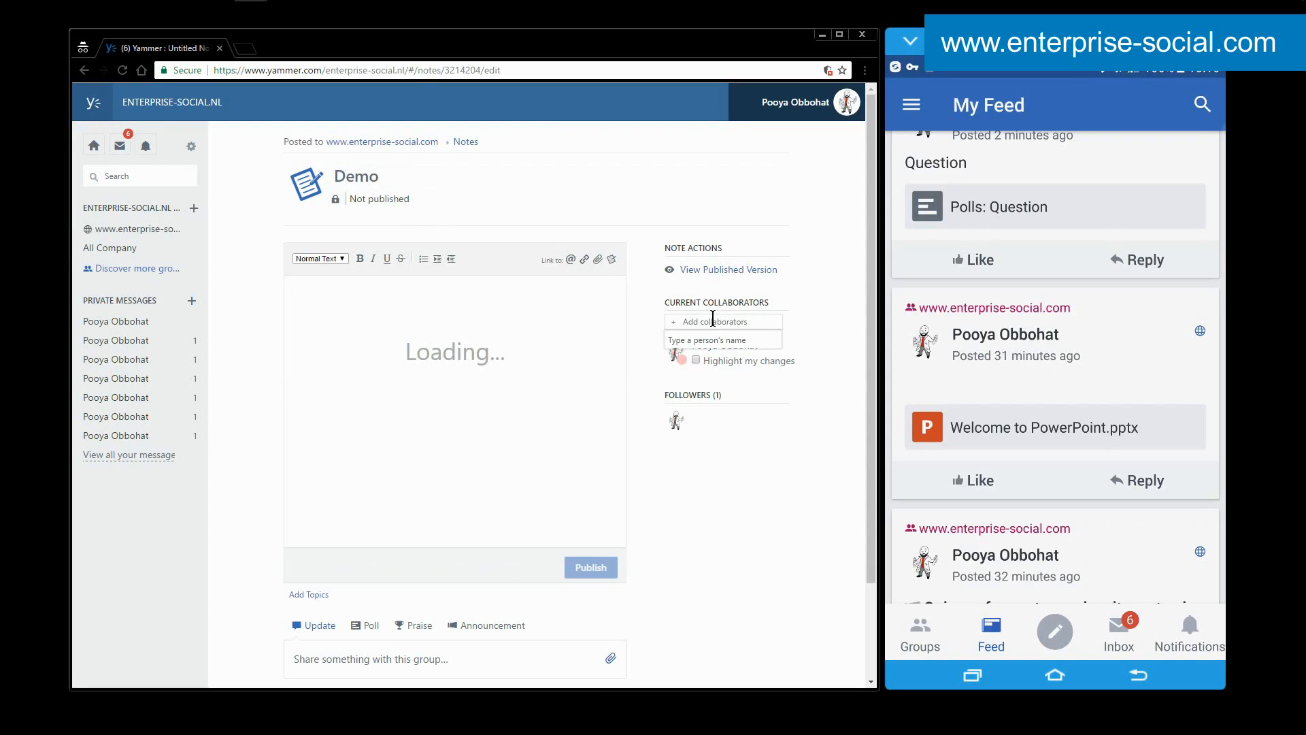
pyautogui.click(512, 325)
pyautogui.click(381, 293)
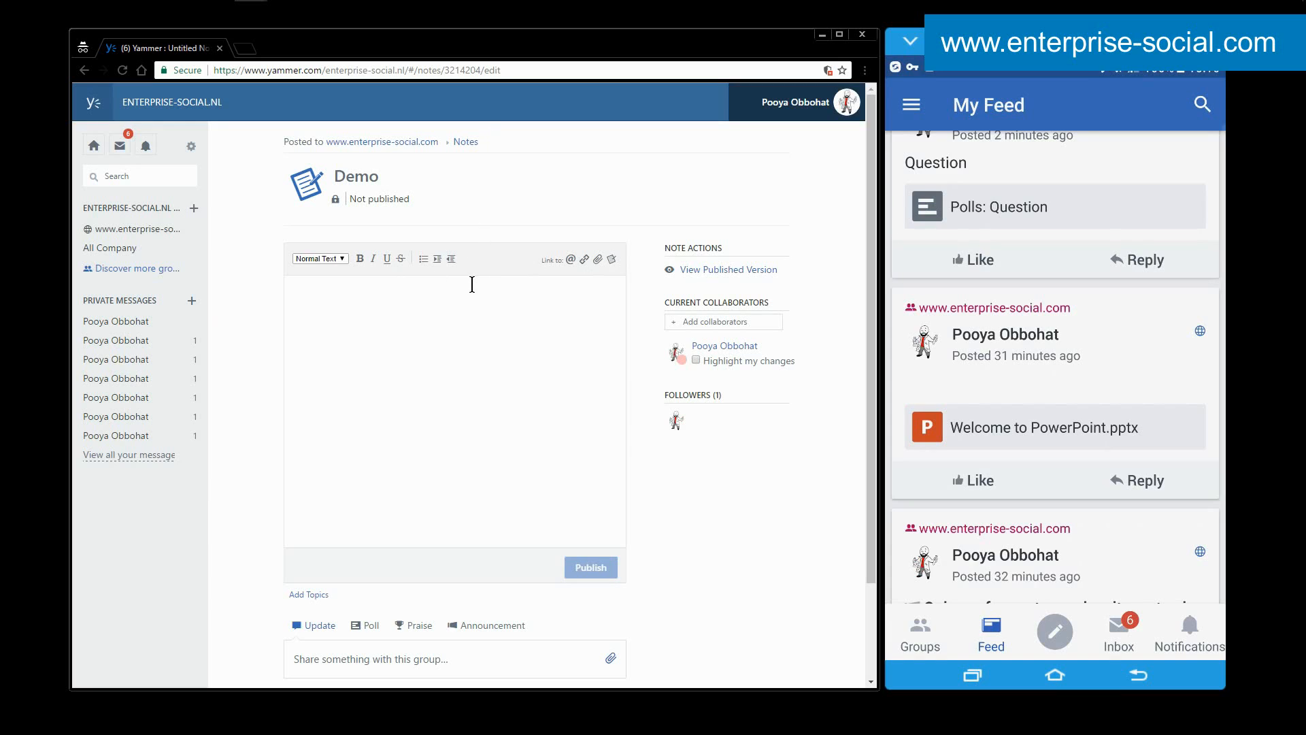
pyautogui.click(520, 69)
pyautogui.hotkey('ctrl', 'c')
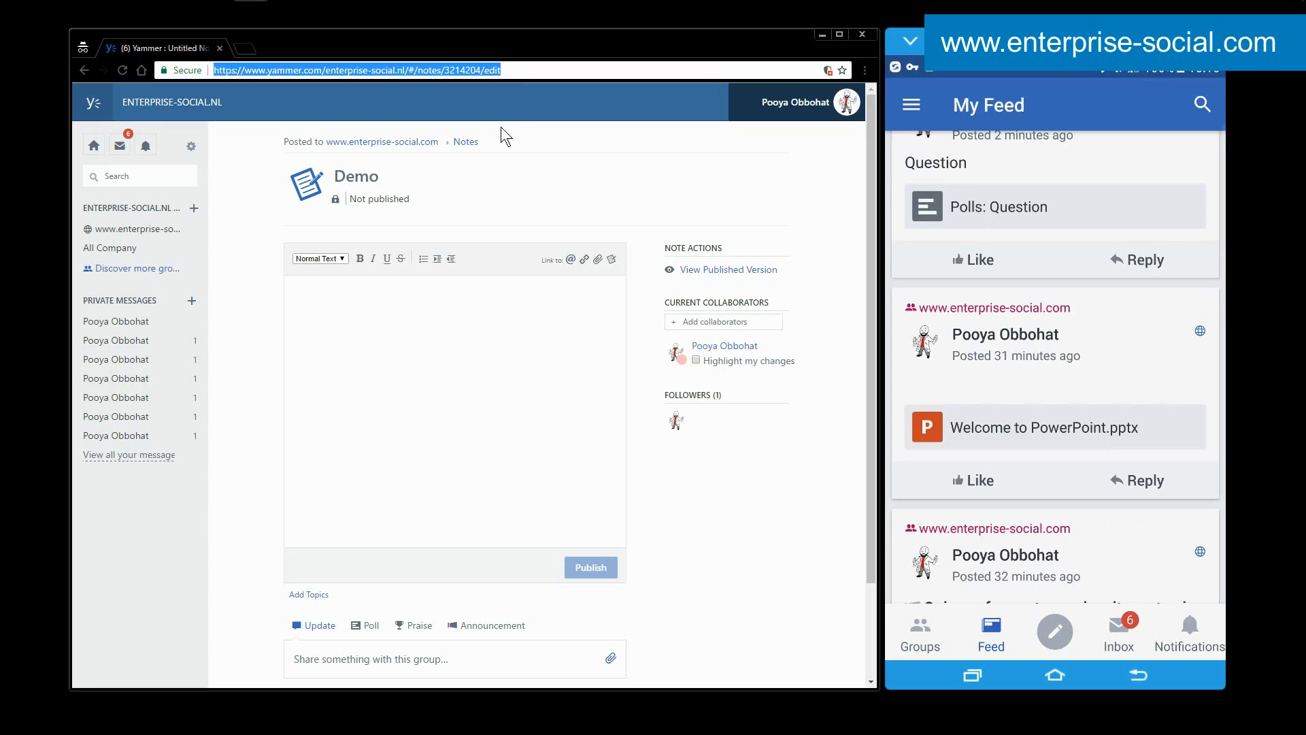
pyautogui.click(498, 219)
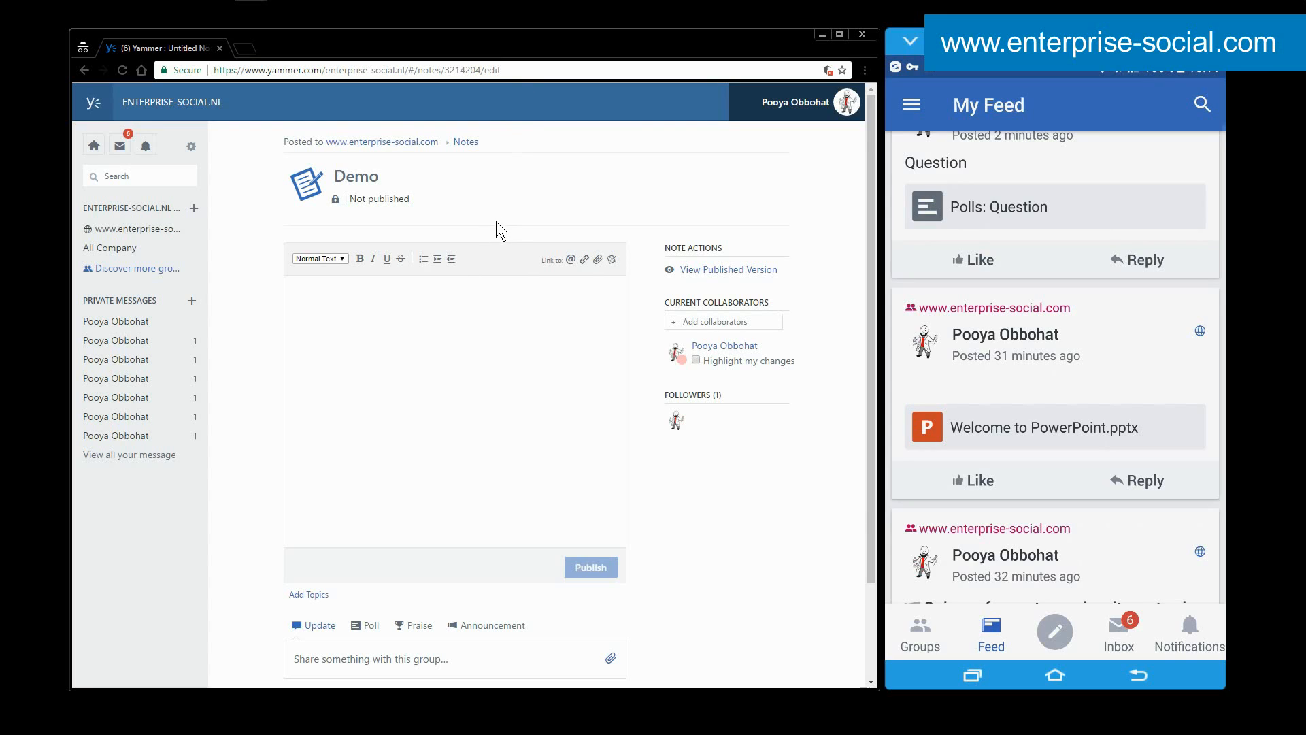
# Enter "Test" as the Demo note's content, publish the note, and return to the latest posts in the mobile My Feed.
pyautogui.click(432, 319)
pyautogui.write('Test')
pyautogui.click(601, 570)
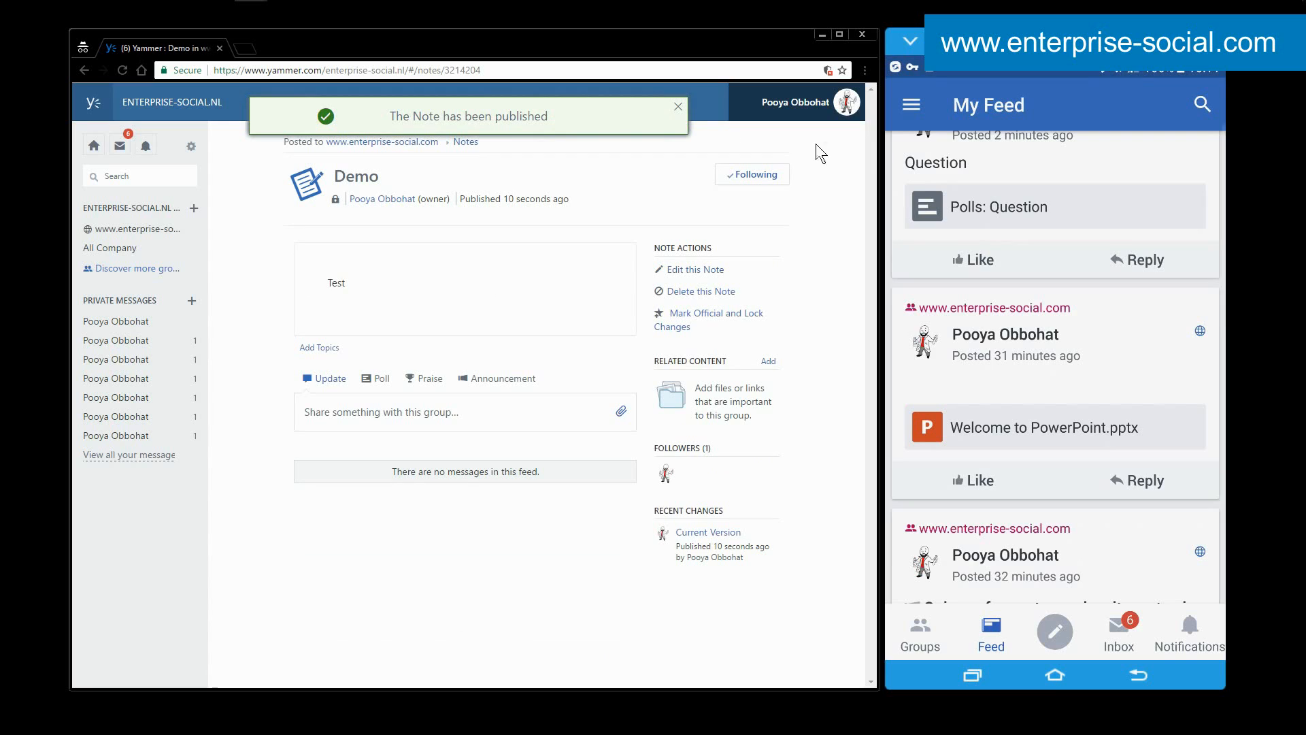
pyautogui.moveTo(1043, 183); pyautogui.dragTo(1066, 540)
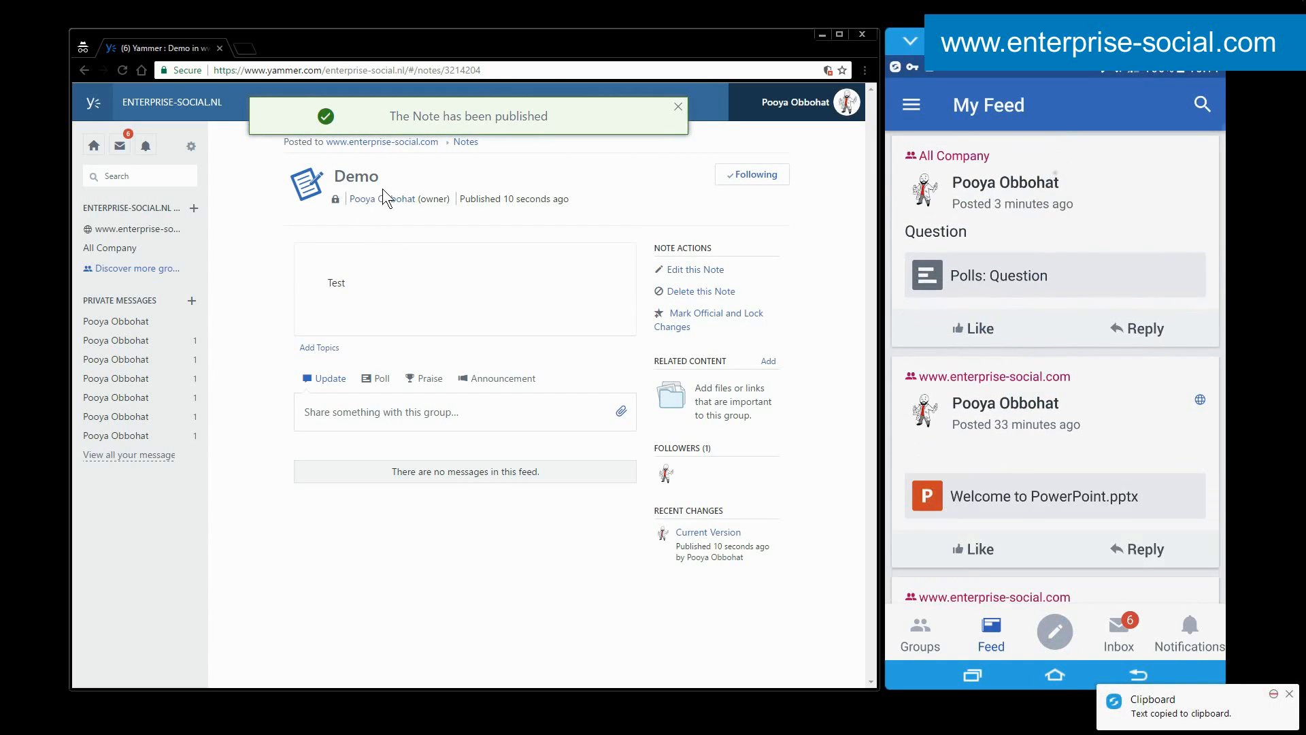
pyautogui.click(388, 142)
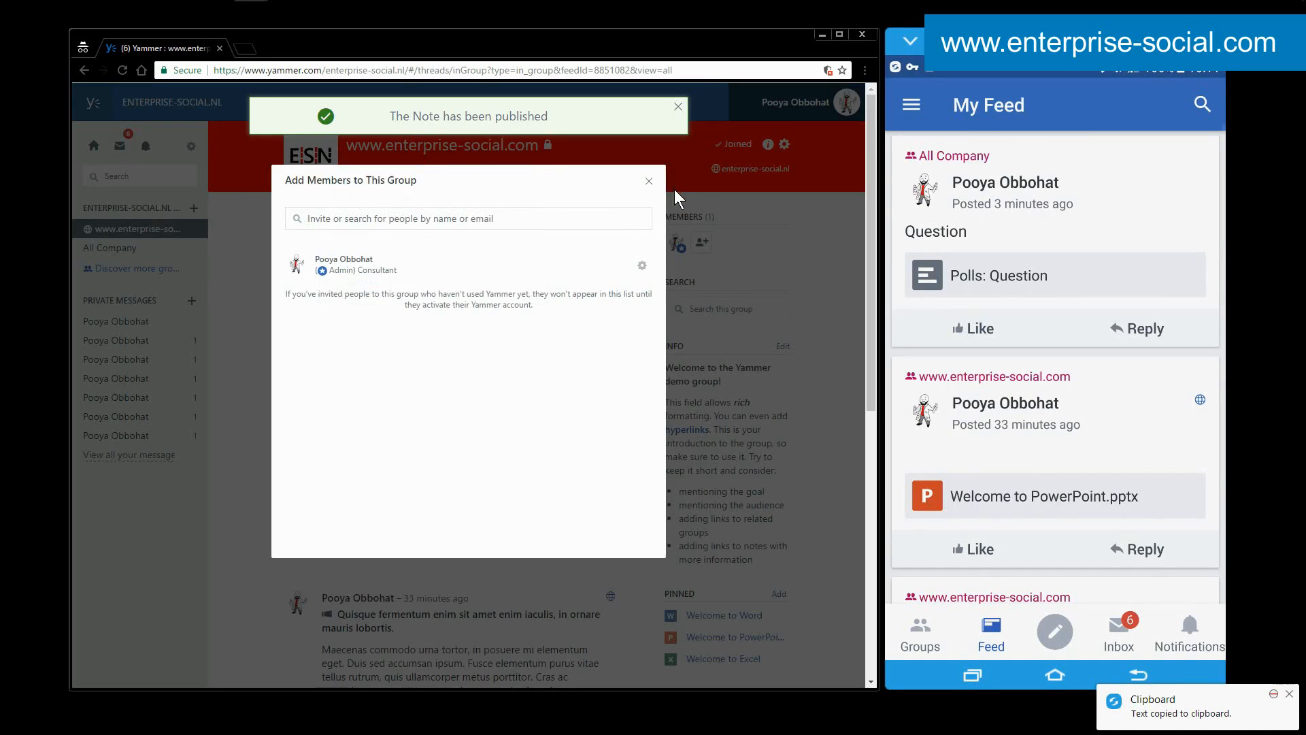
pyautogui.click(674, 189)
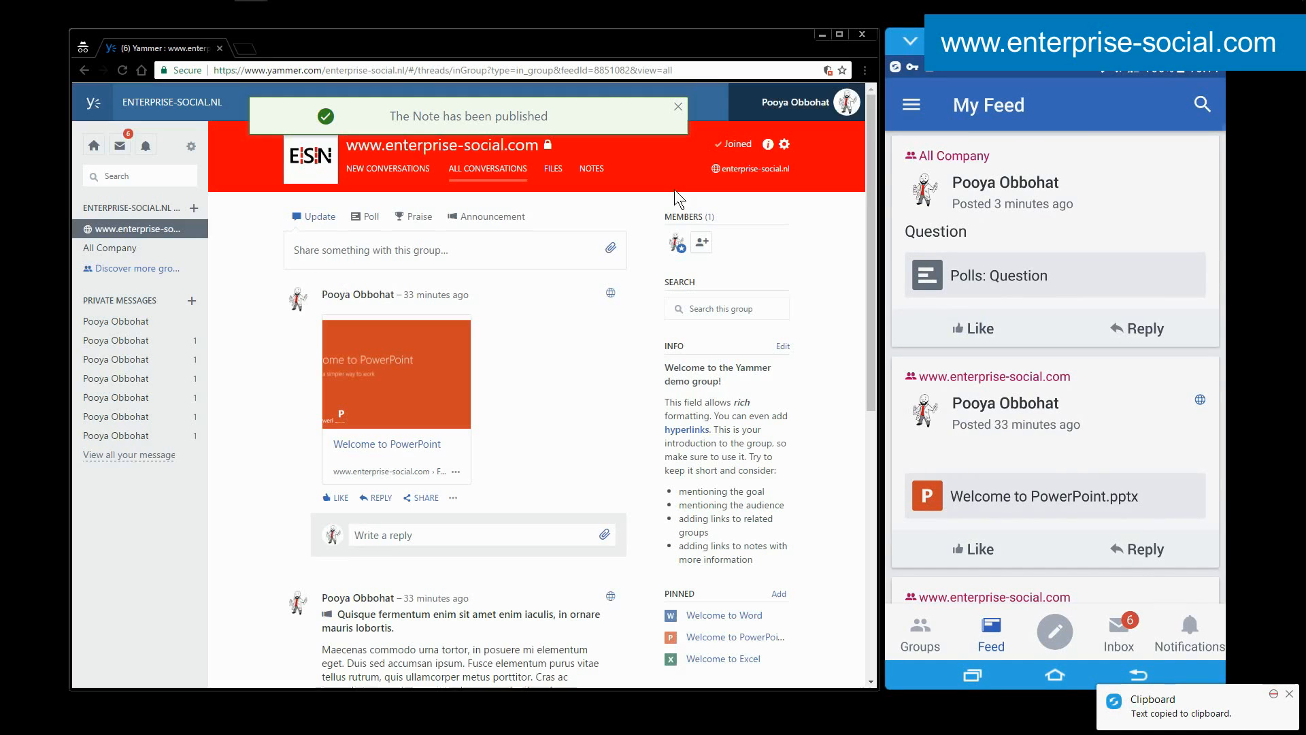
pyautogui.click(532, 252)
pyautogui.hotkey('ctrl', 'v')
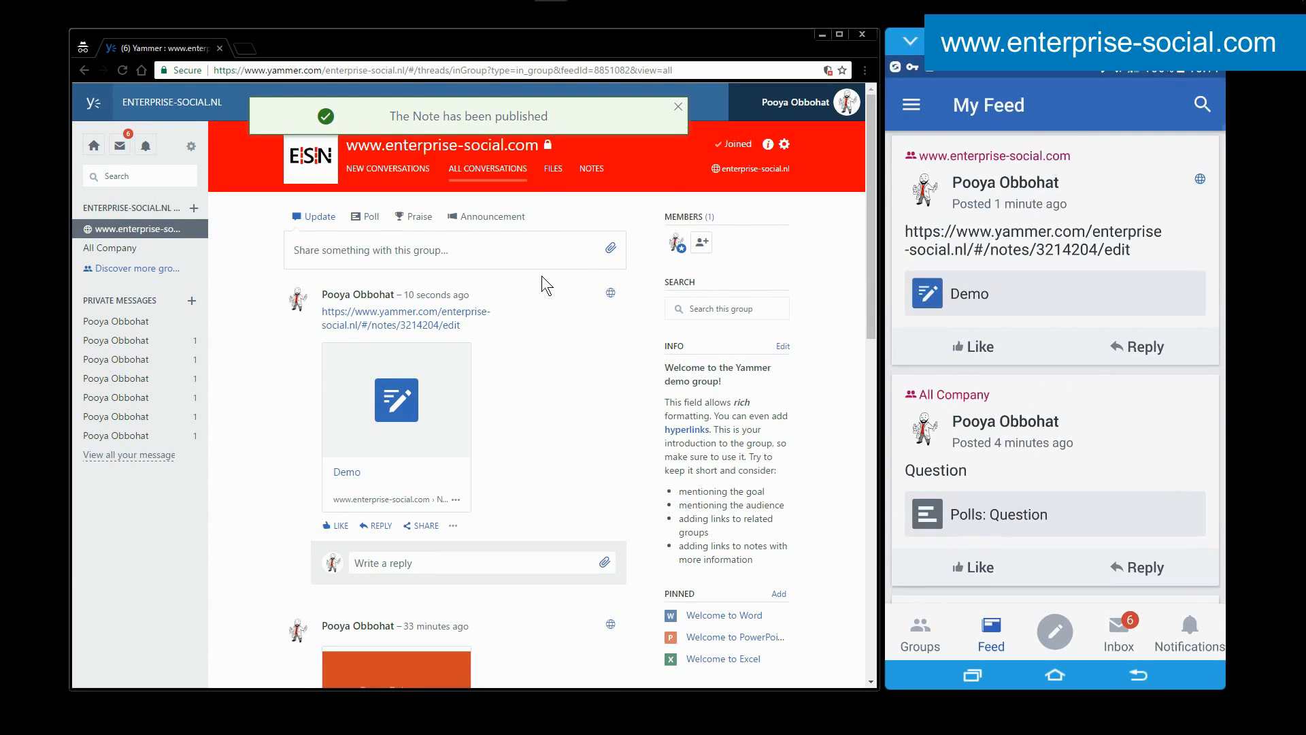
pyautogui.click(517, 251)
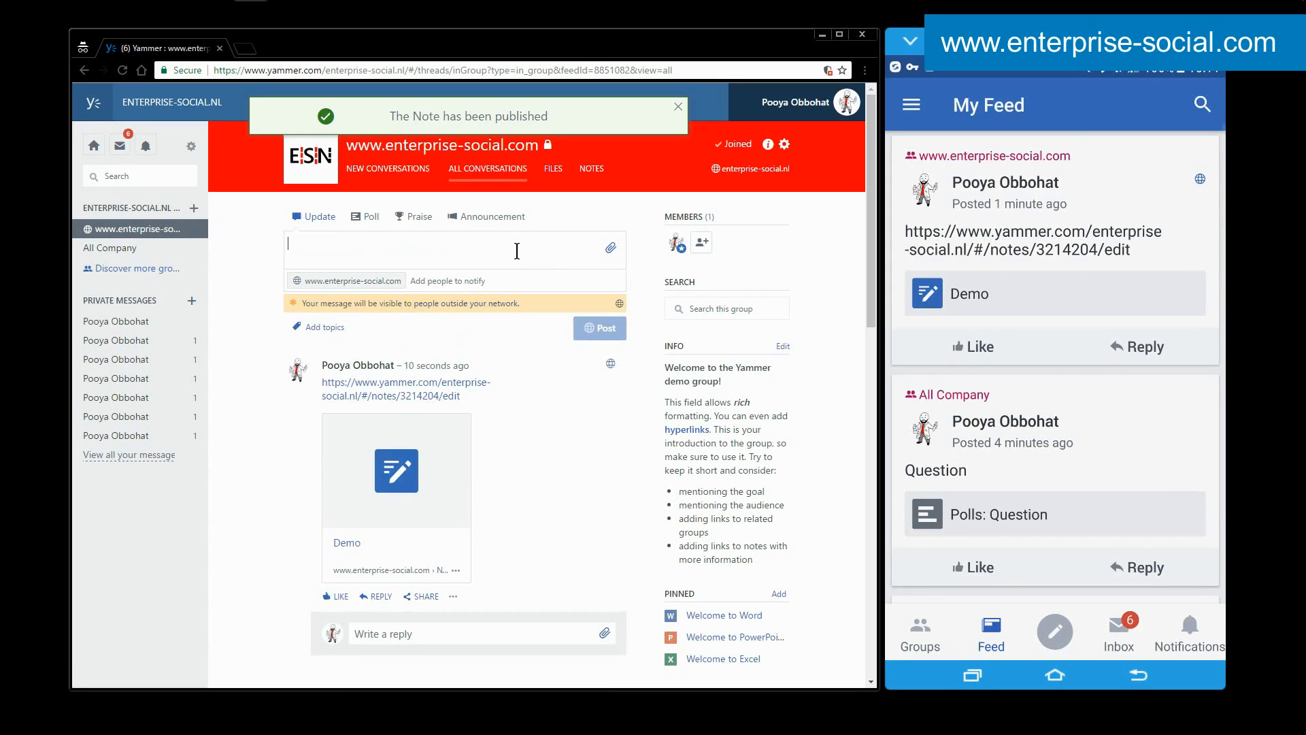
pyautogui.write('#')
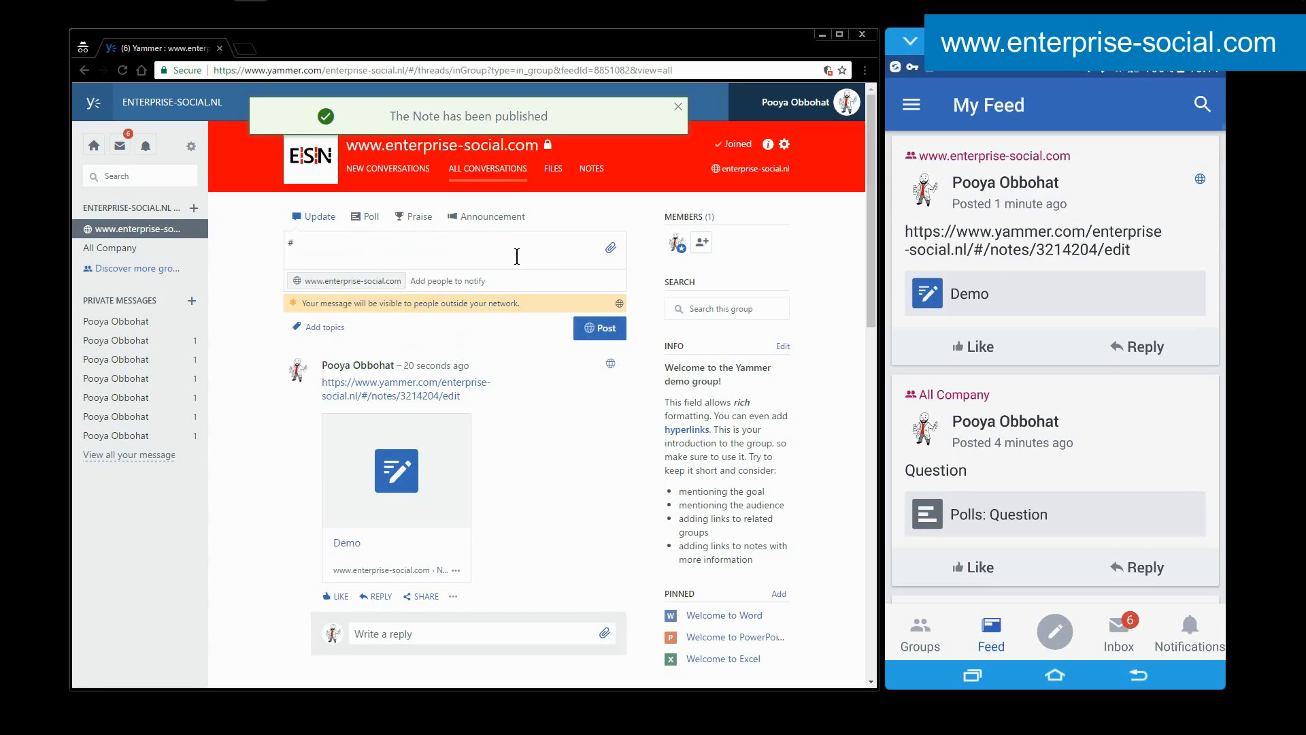
pyautogui.write('word')
pyautogui.click(596, 328)
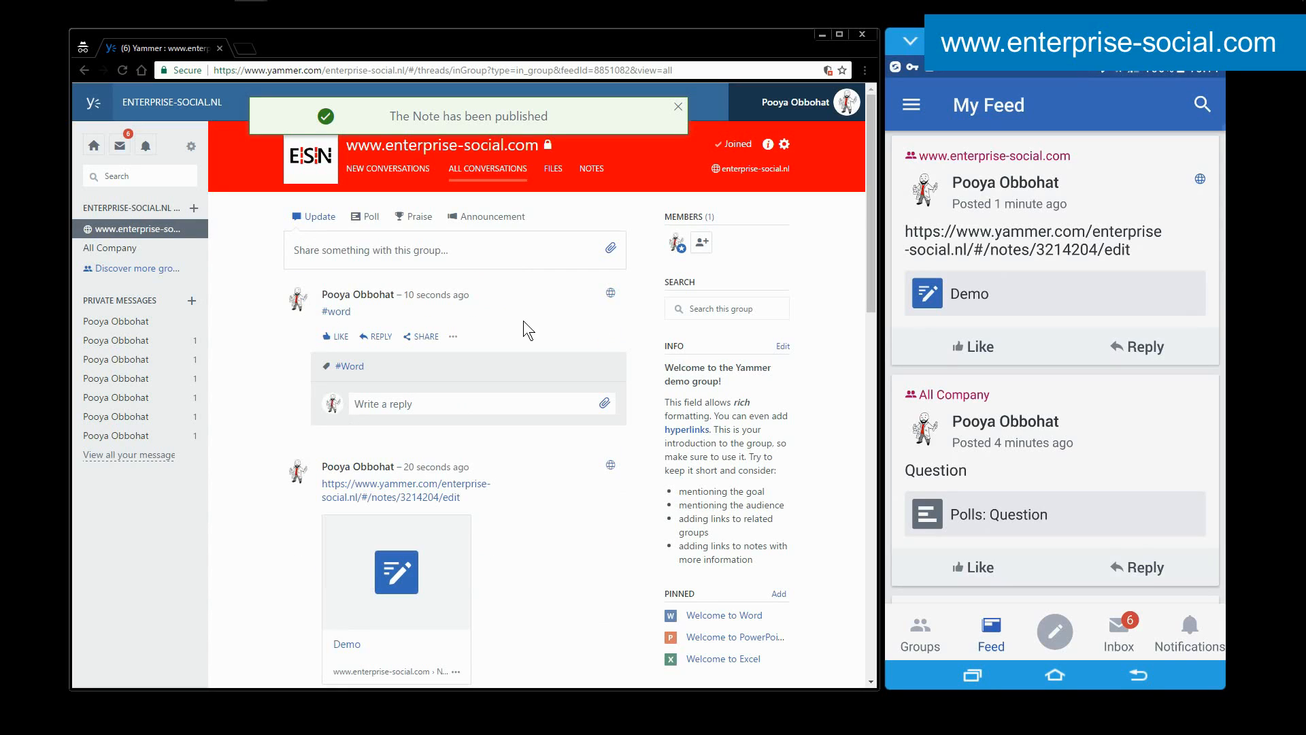
# Add the topic "Demo" to the #word post and reopen the post's topics for editing.
pyautogui.click(453, 338)
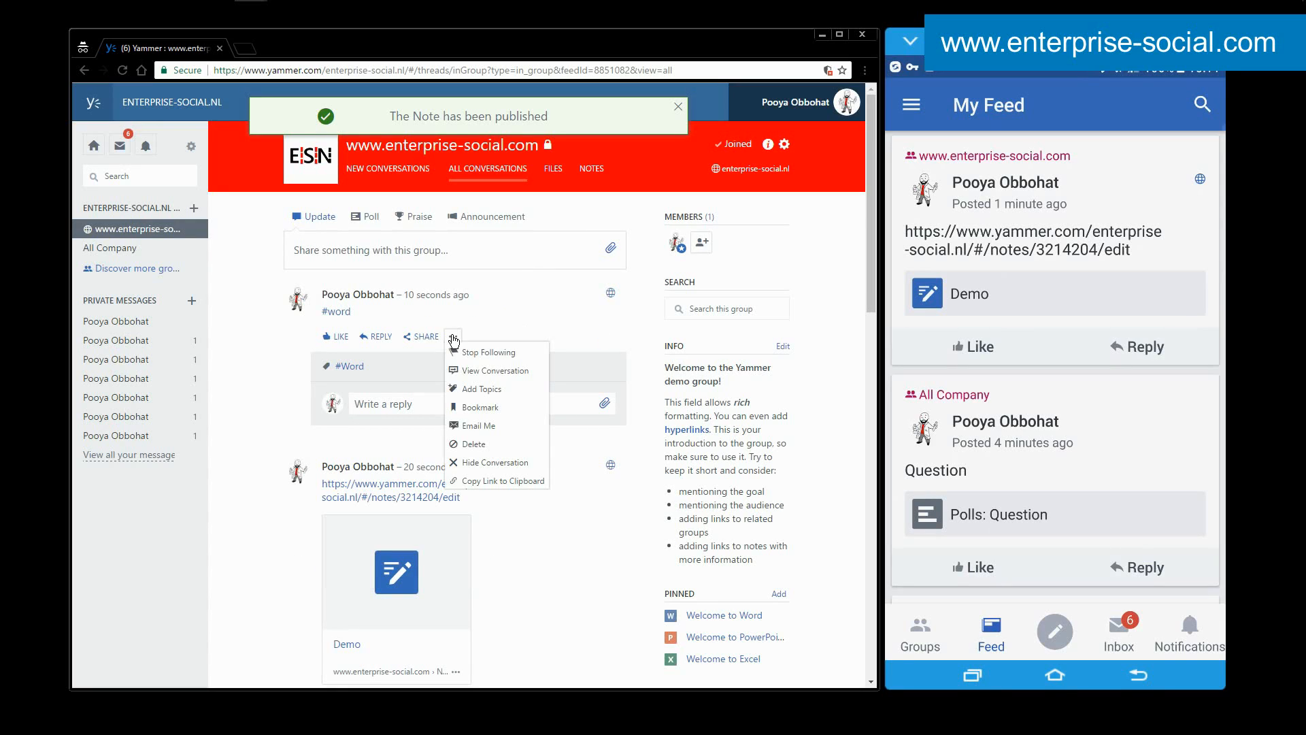
pyautogui.click(486, 388)
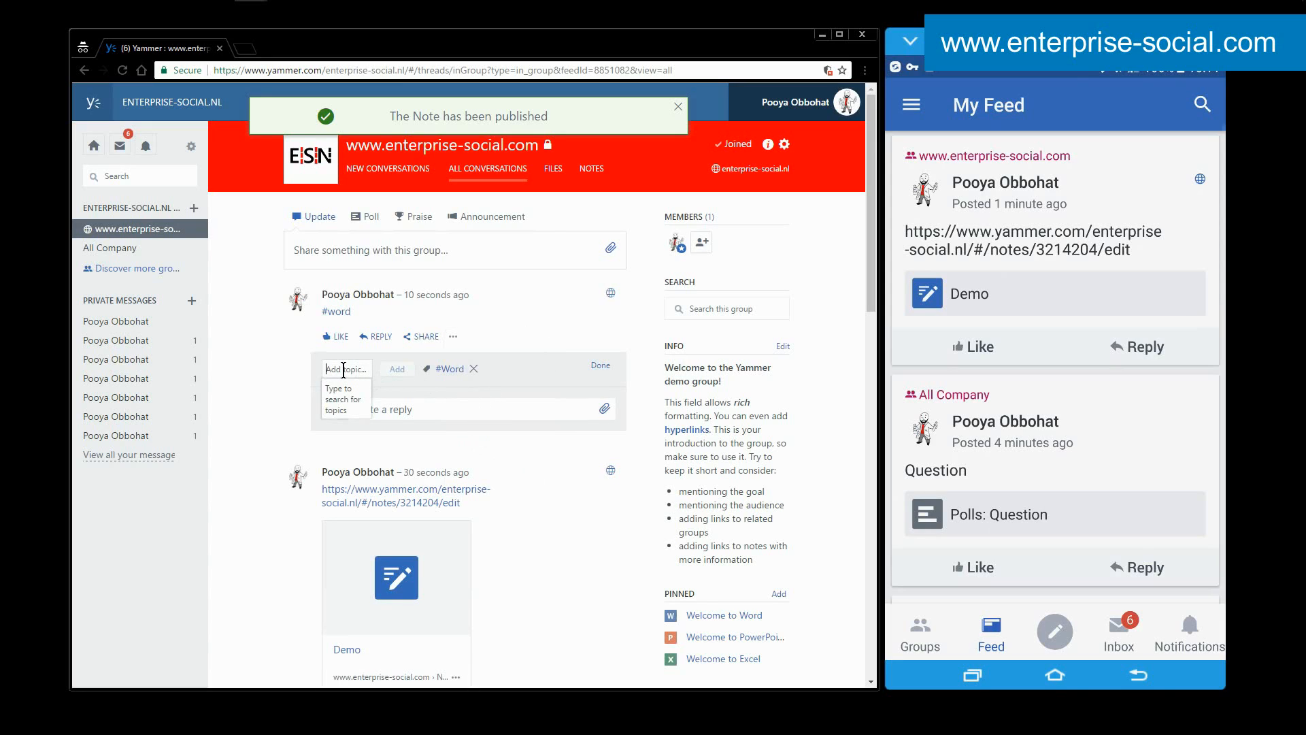
pyautogui.write('Demo')
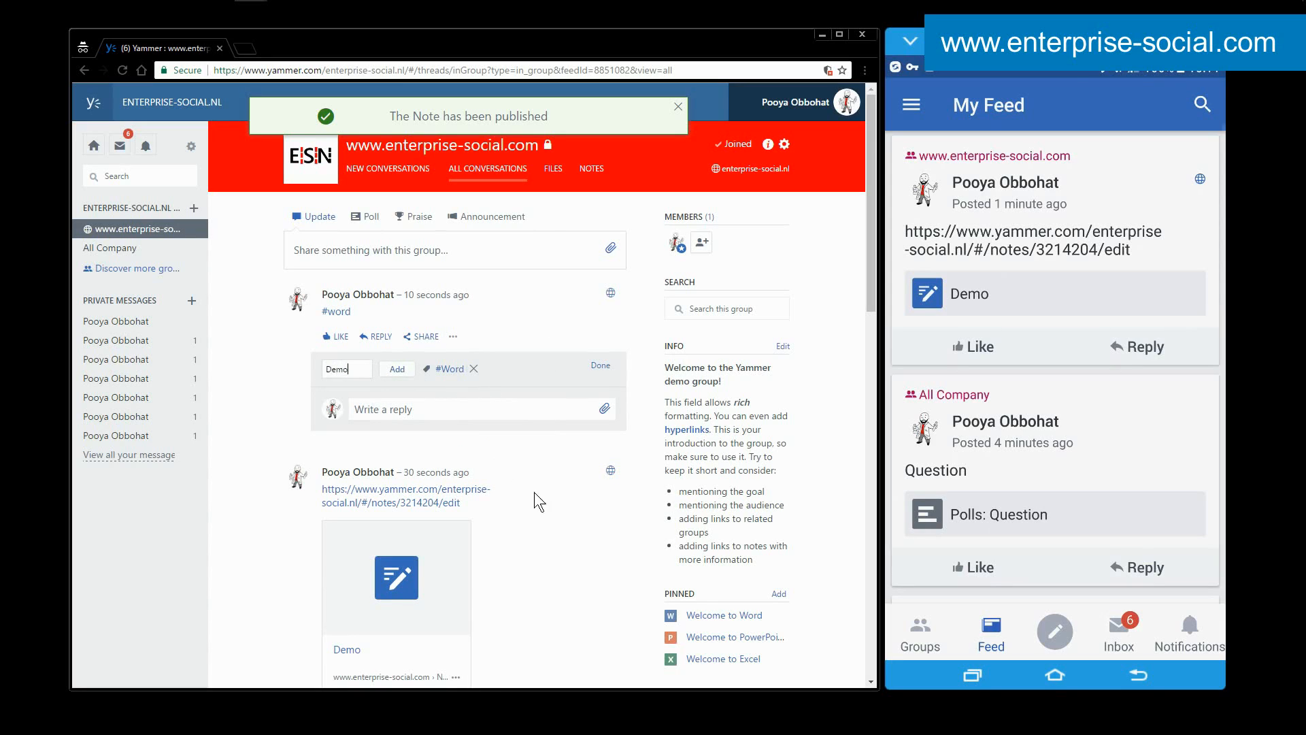
pyautogui.click(397, 370)
pyautogui.click(599, 368)
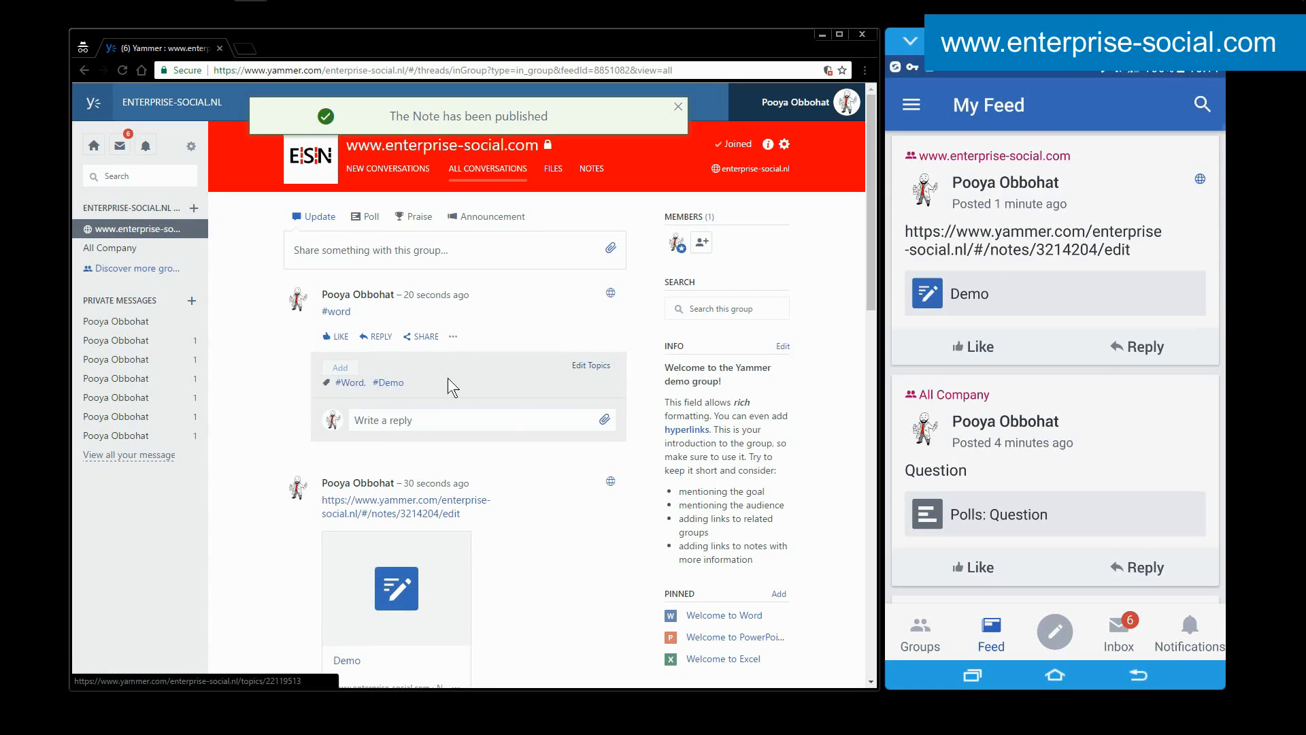
pyautogui.click(590, 365)
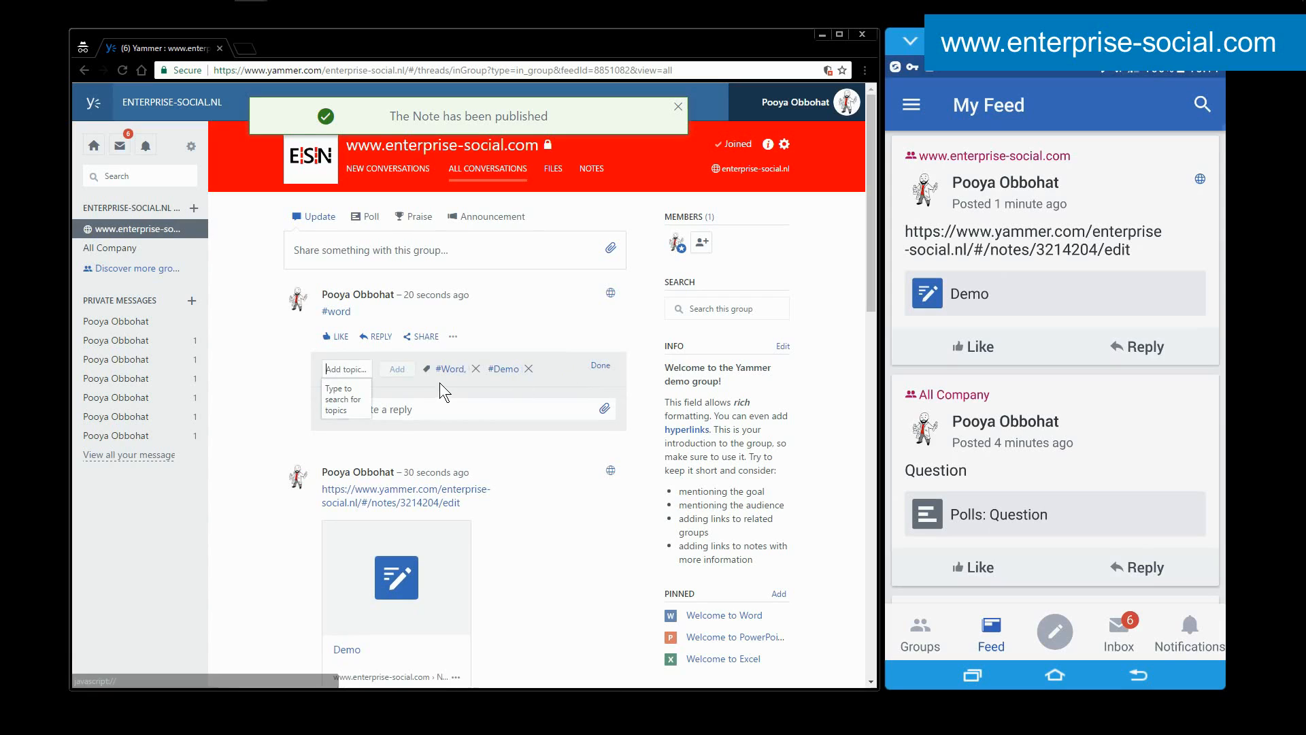
# Finish editing the #word post's topics, follow the Demo topic, and return to the home feed.
pyautogui.click(600, 366)
pyautogui.click(377, 367)
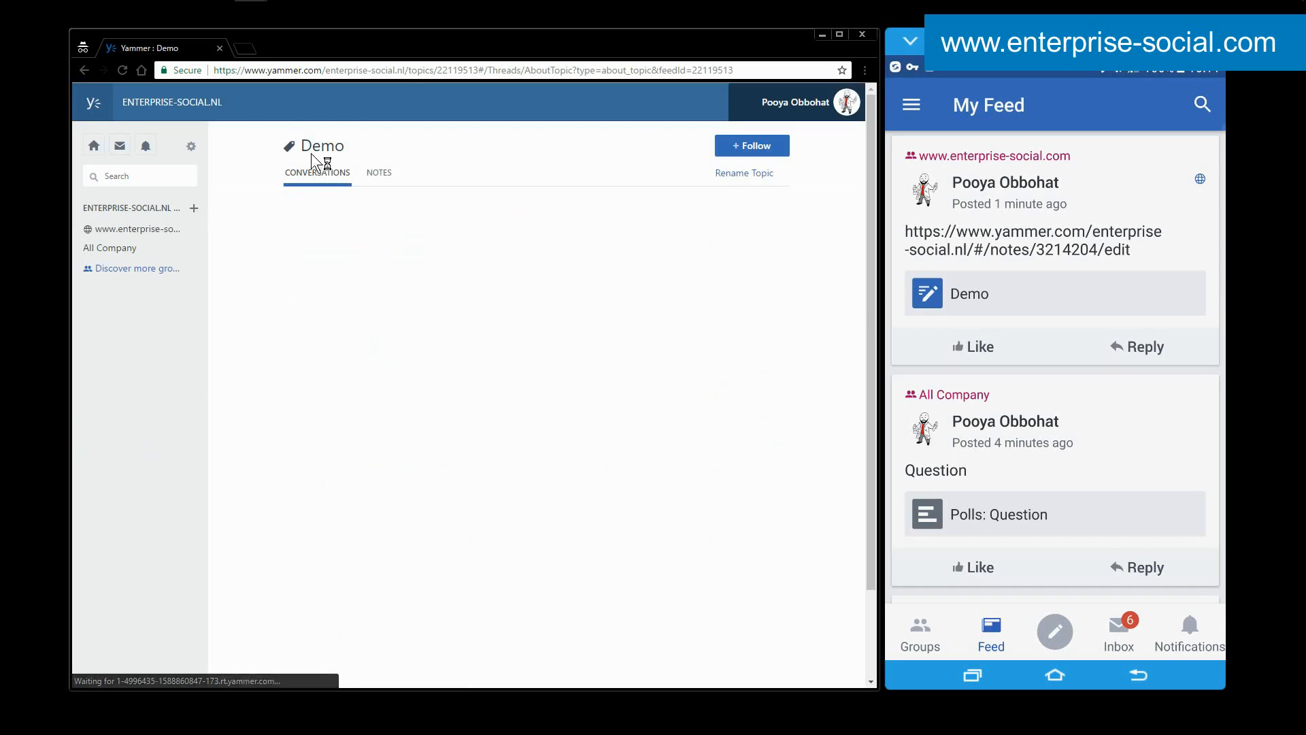
pyautogui.click(767, 146)
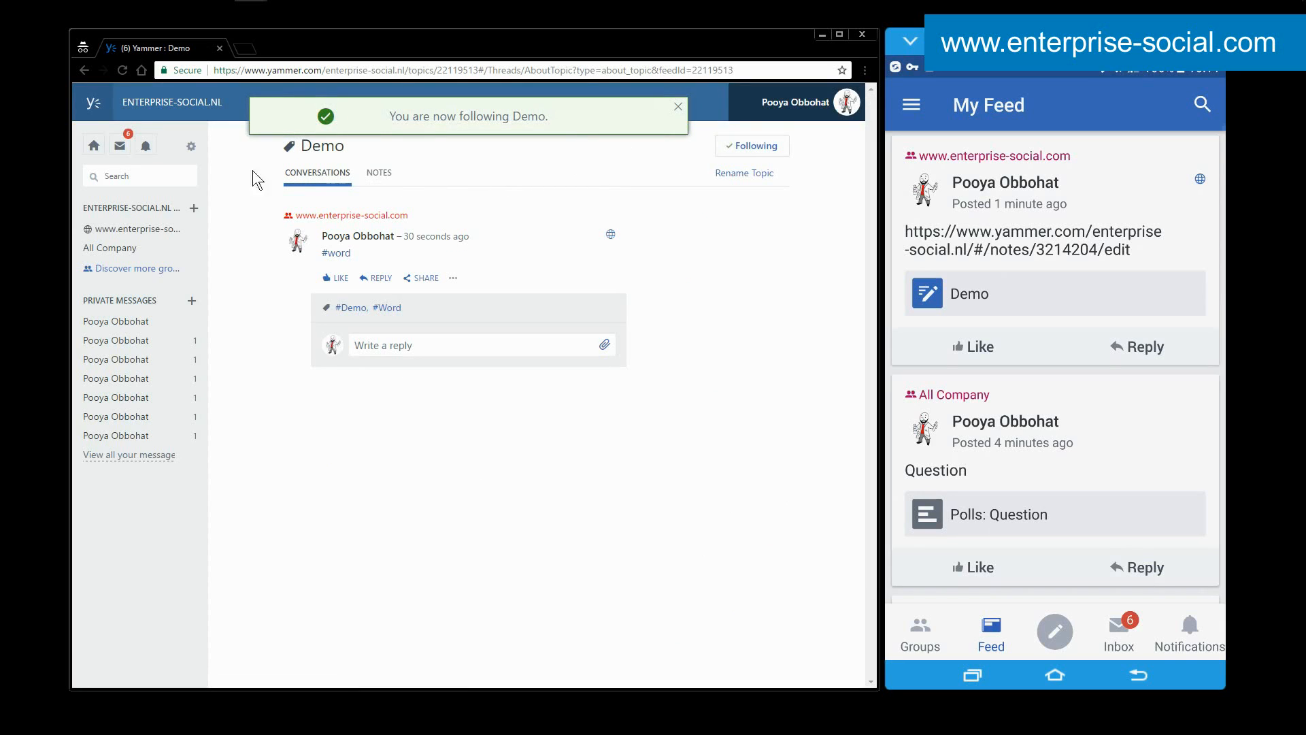
pyautogui.click(94, 145)
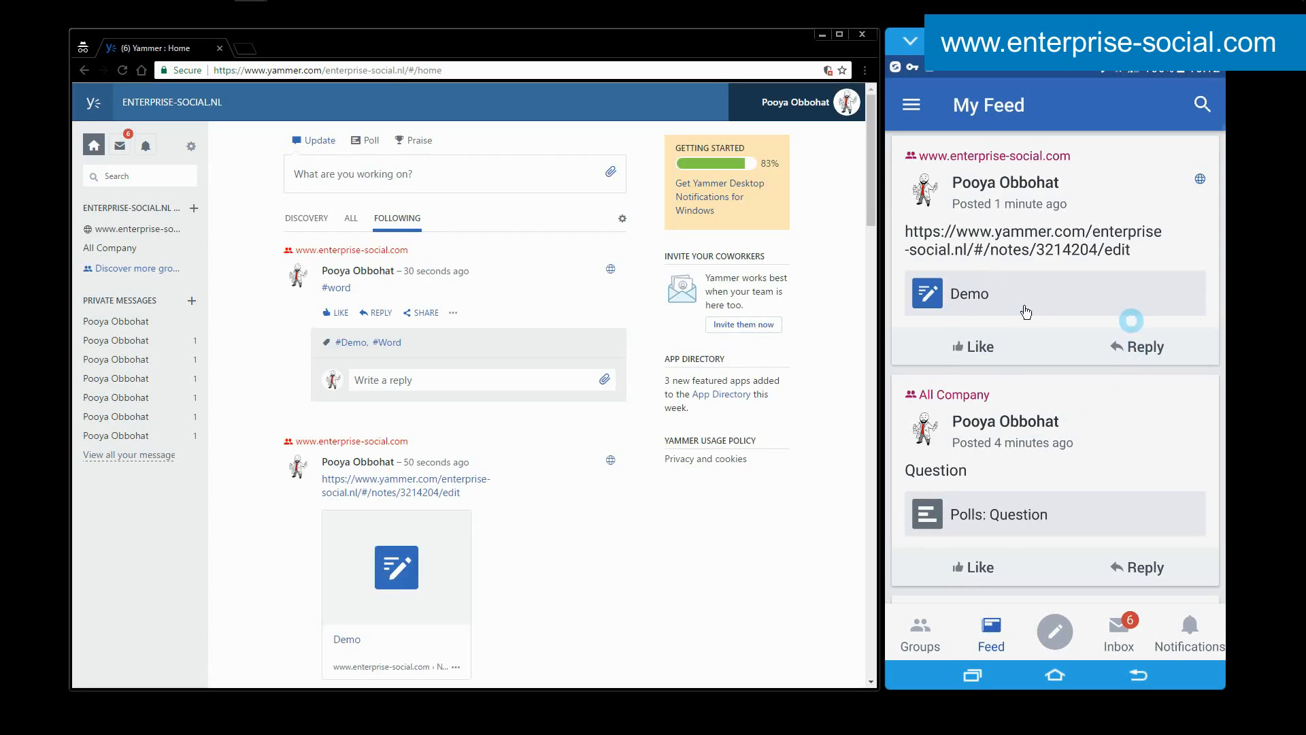
# Refresh the mobile My Feed, draft a new mobile conversation containing "#word", and discard the draft.
pyautogui.moveTo(966, 239); pyautogui.dragTo(1002, 474)
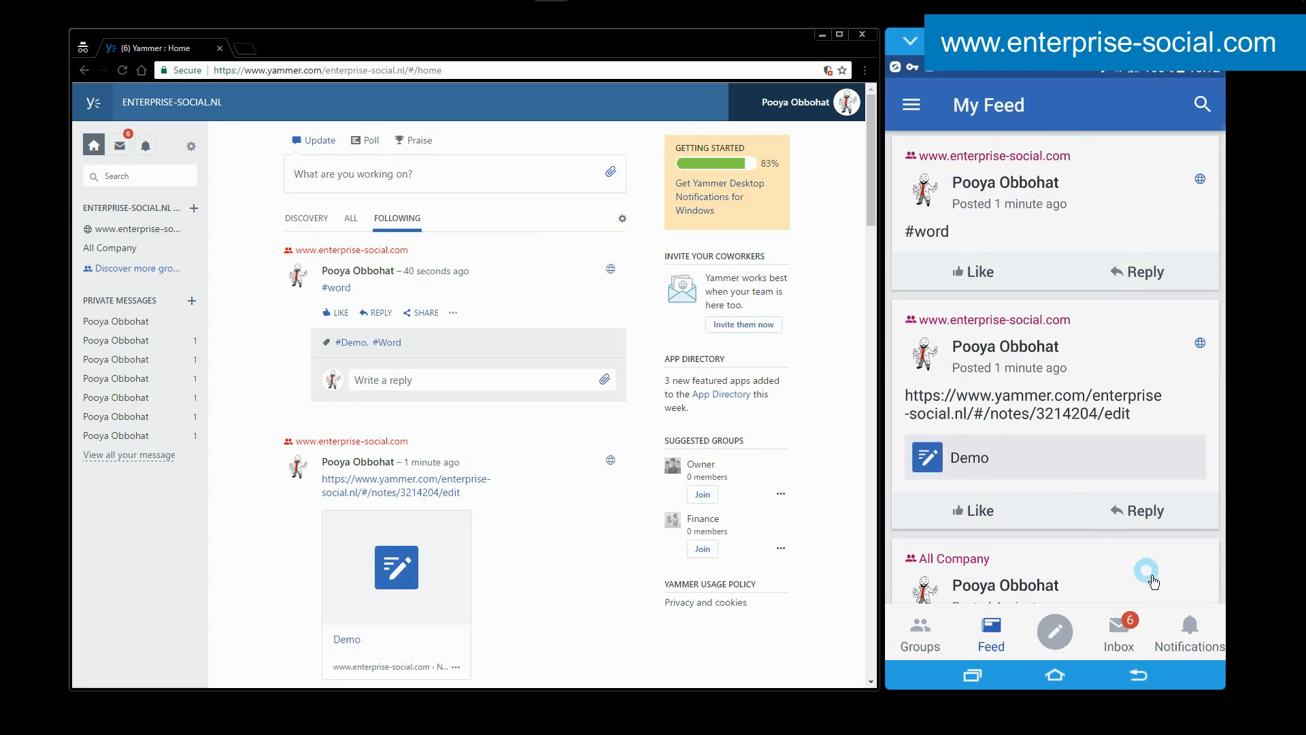
pyautogui.click(1054, 628)
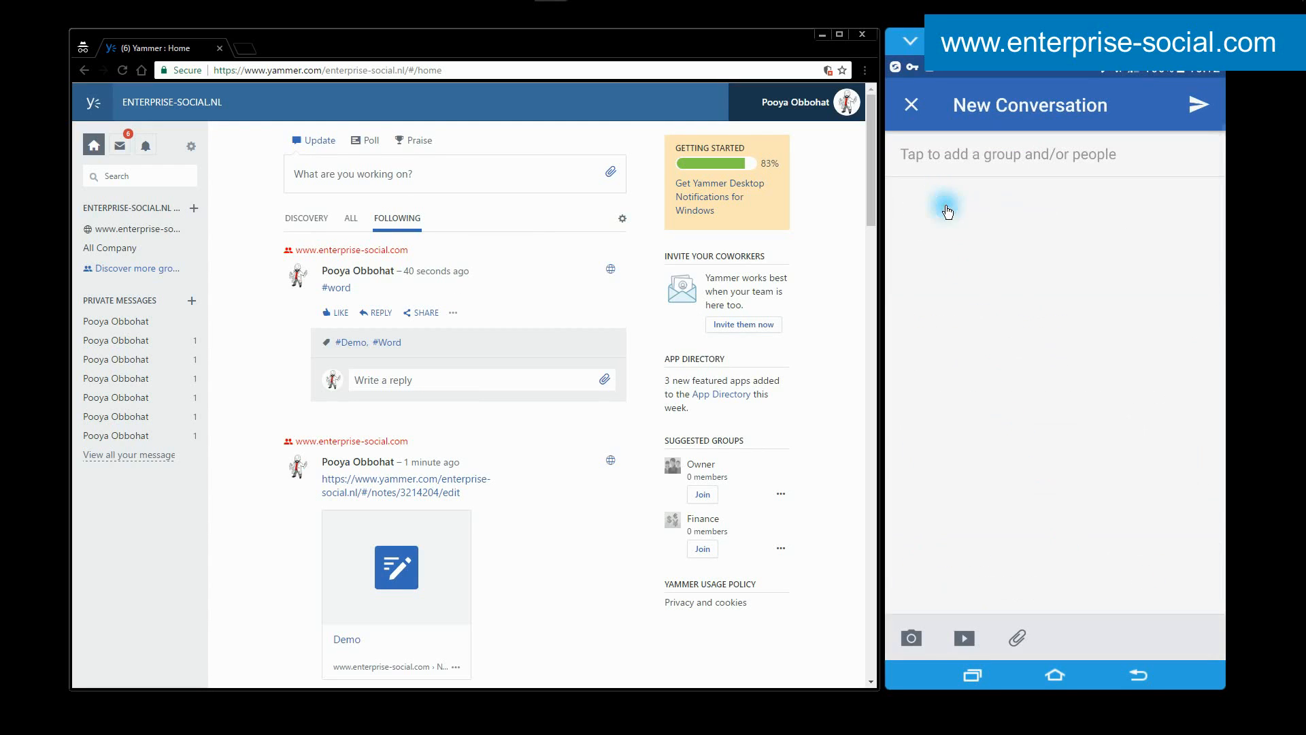
pyautogui.write('#')
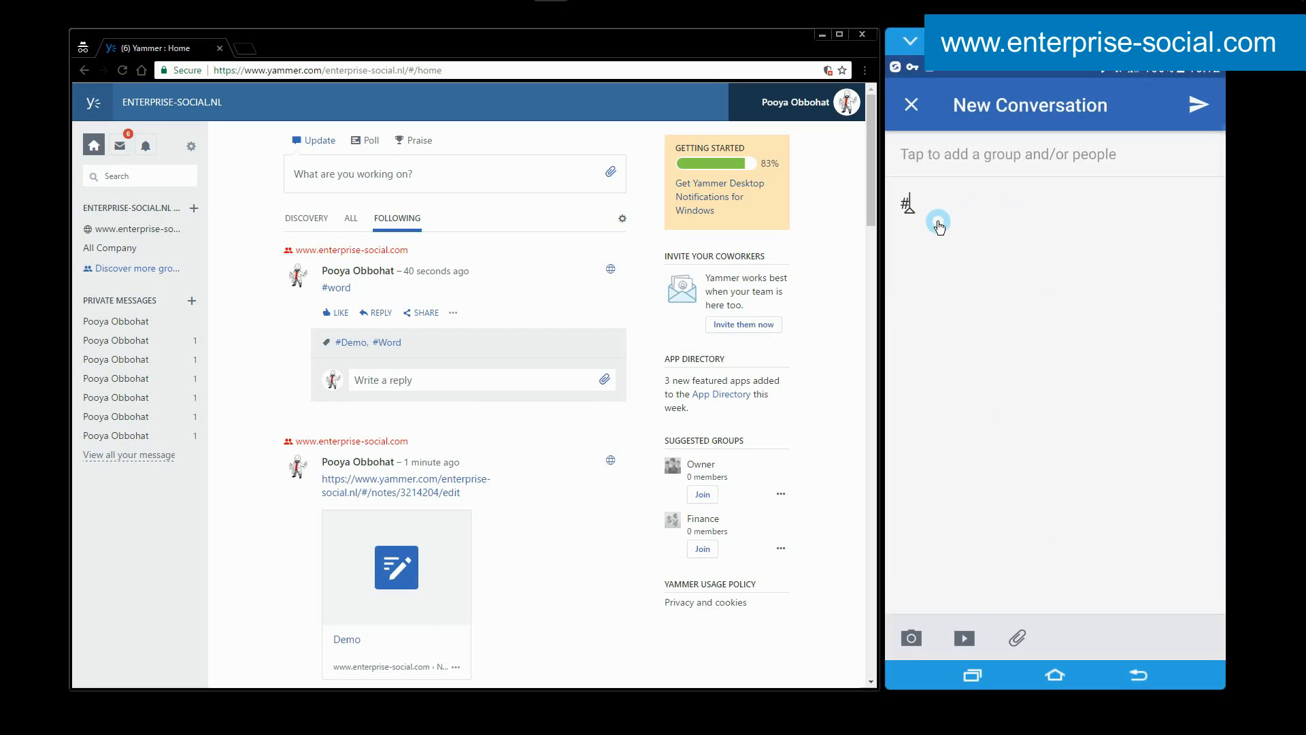
pyautogui.write('word')
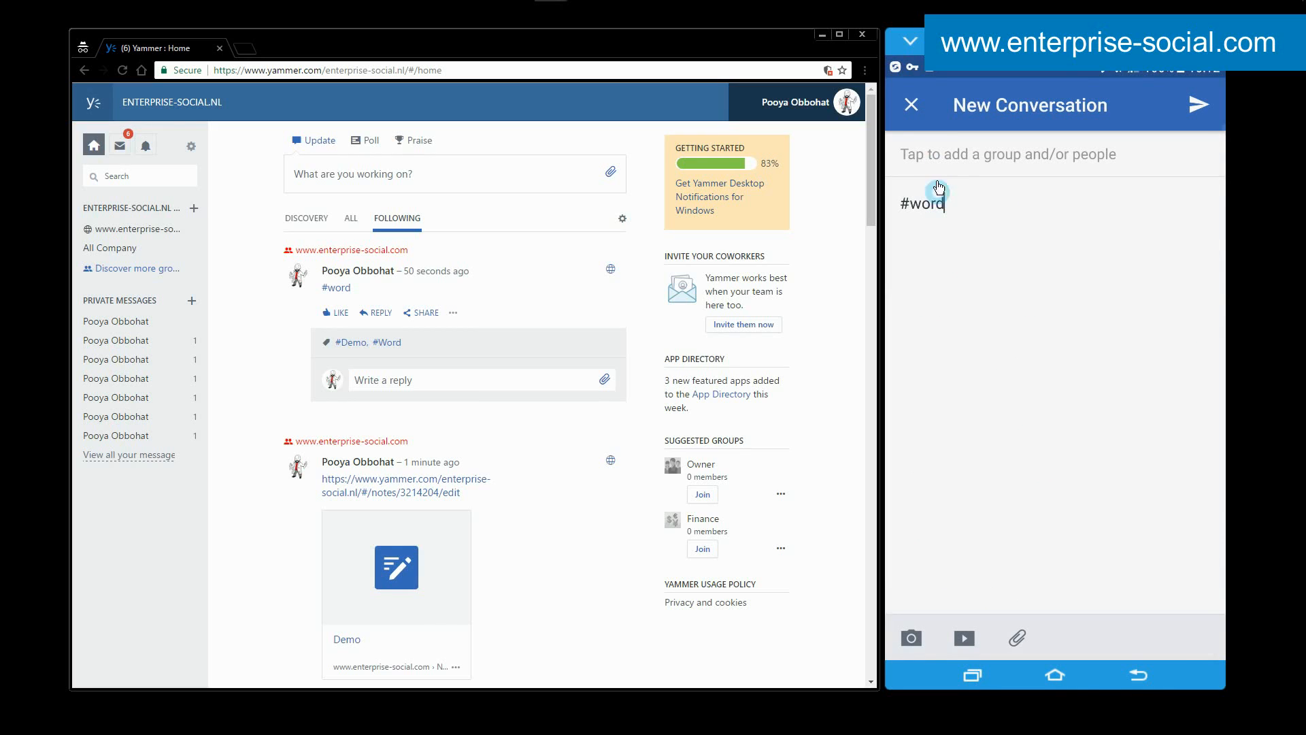
pyautogui.click(912, 104)
pyautogui.click(1156, 417)
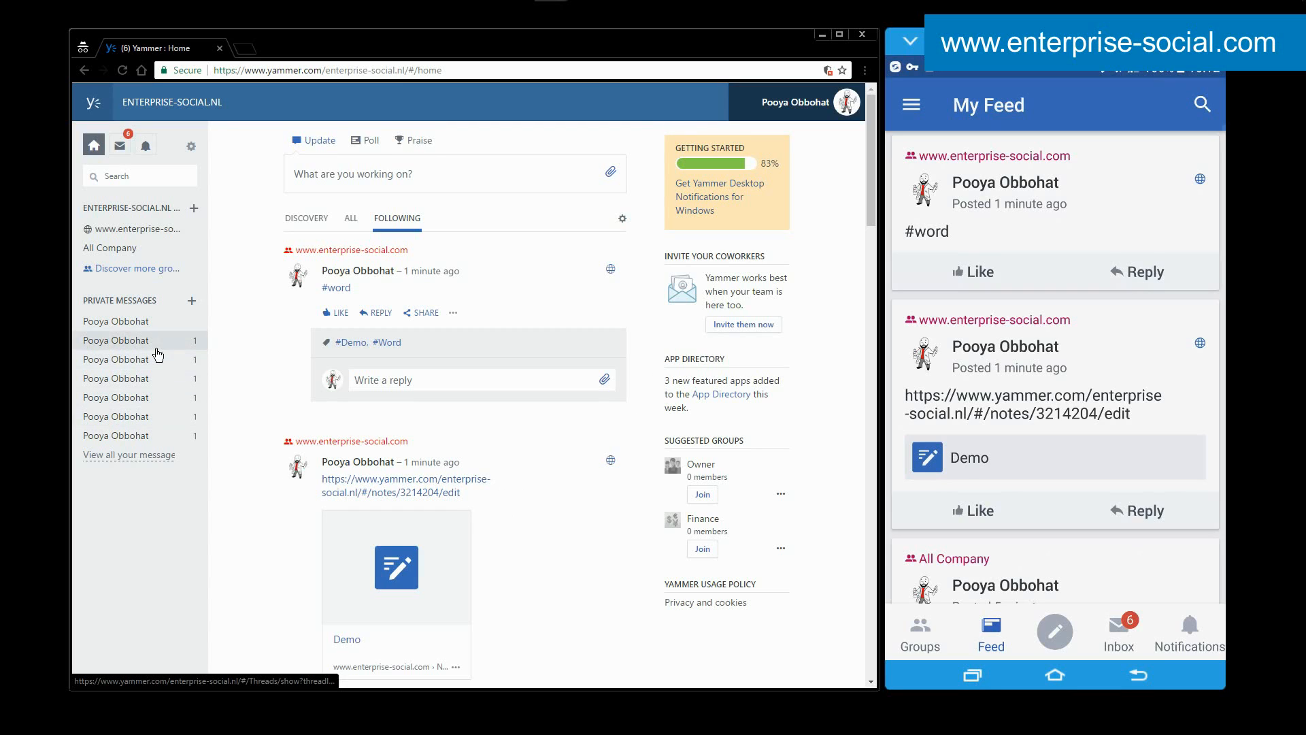
# Fill in a new internal group named "Demo" with private access, and close the form without creating the group.
pyautogui.click(196, 209)
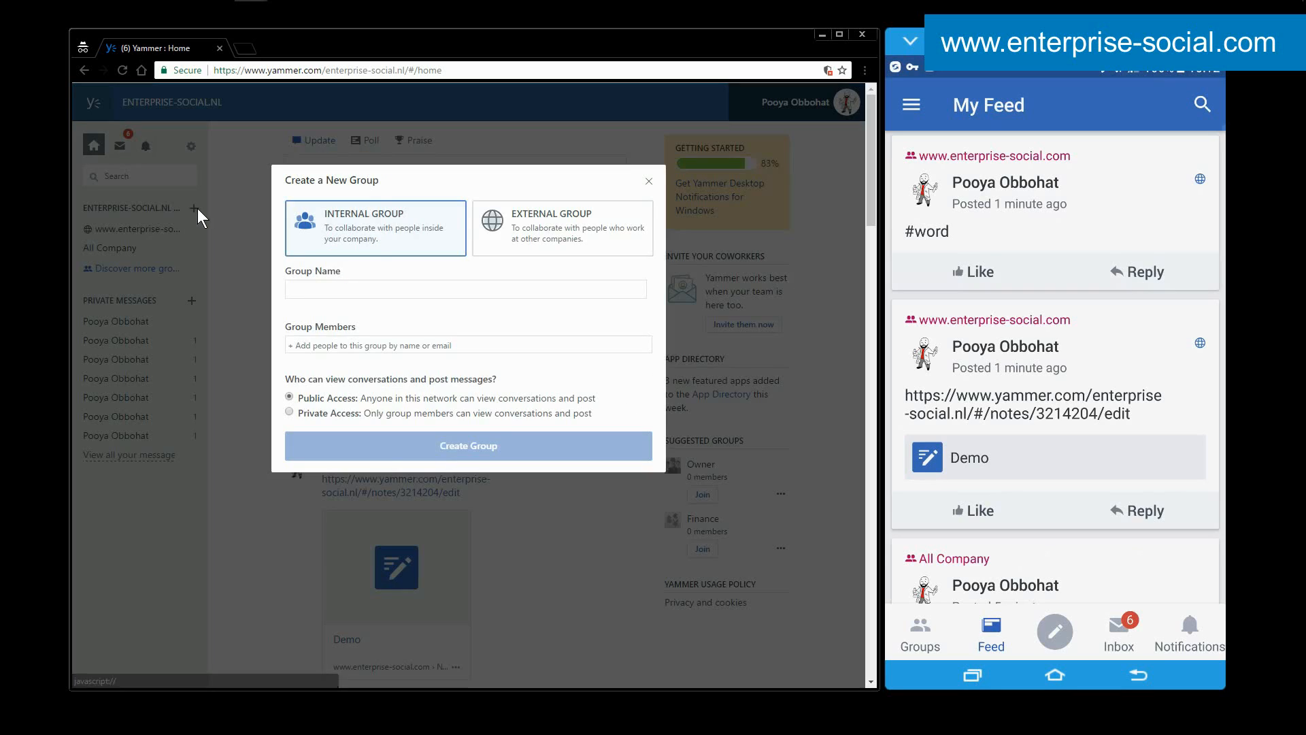
pyautogui.click(344, 286)
pyautogui.write('Demo')
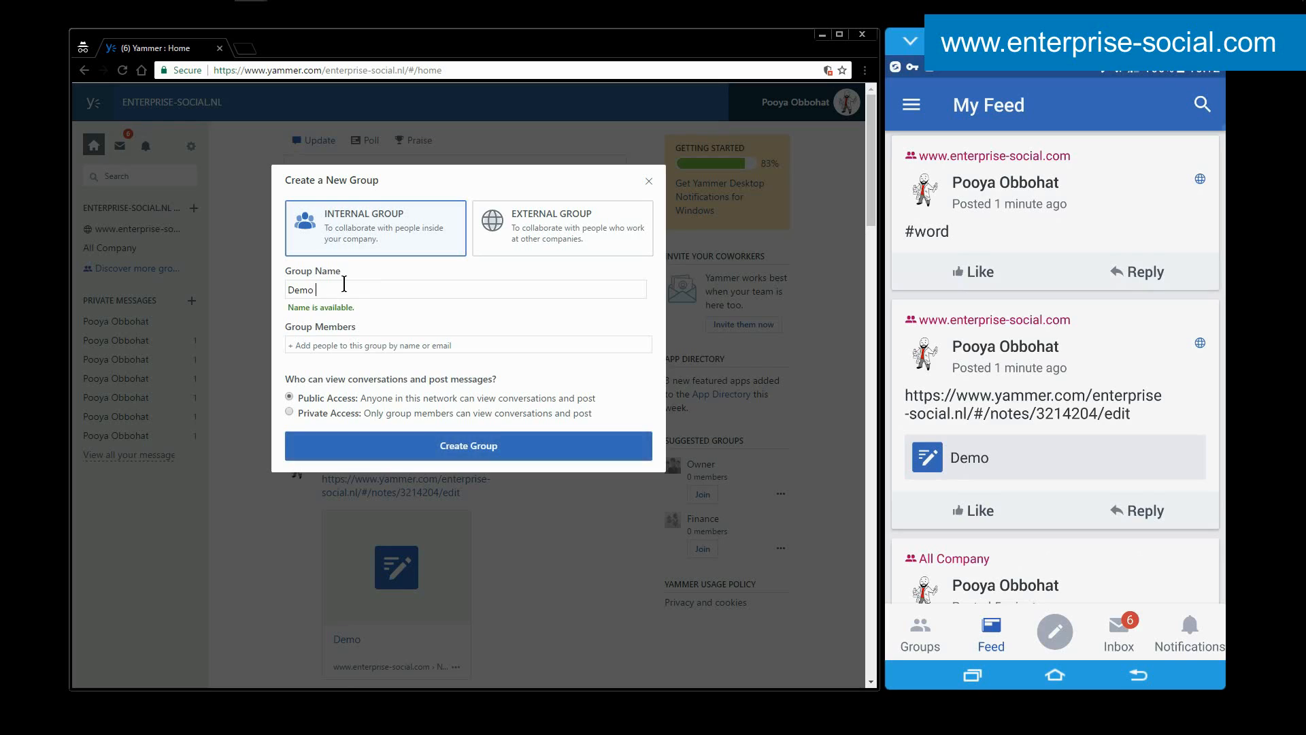
pyautogui.click(362, 346)
pyautogui.click(459, 330)
pyautogui.click(411, 291)
pyautogui.click(328, 414)
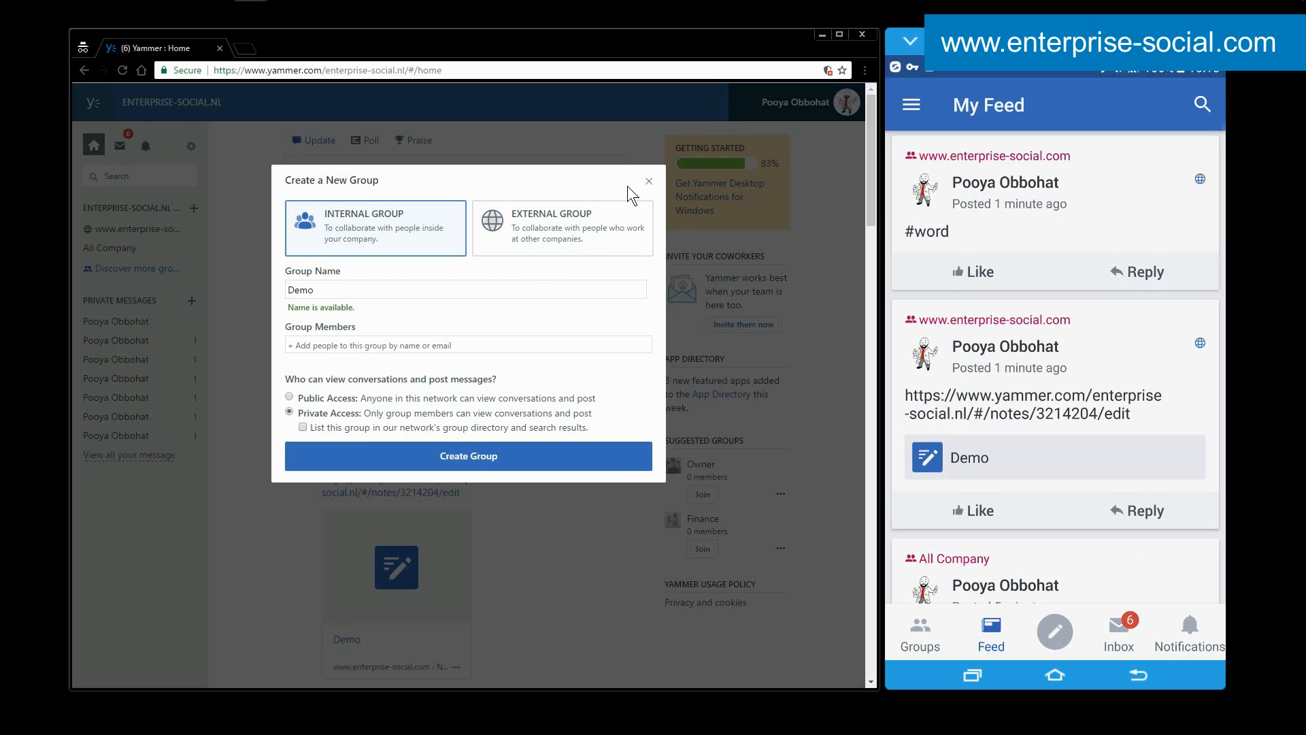
pyautogui.click(650, 184)
pyautogui.click(136, 229)
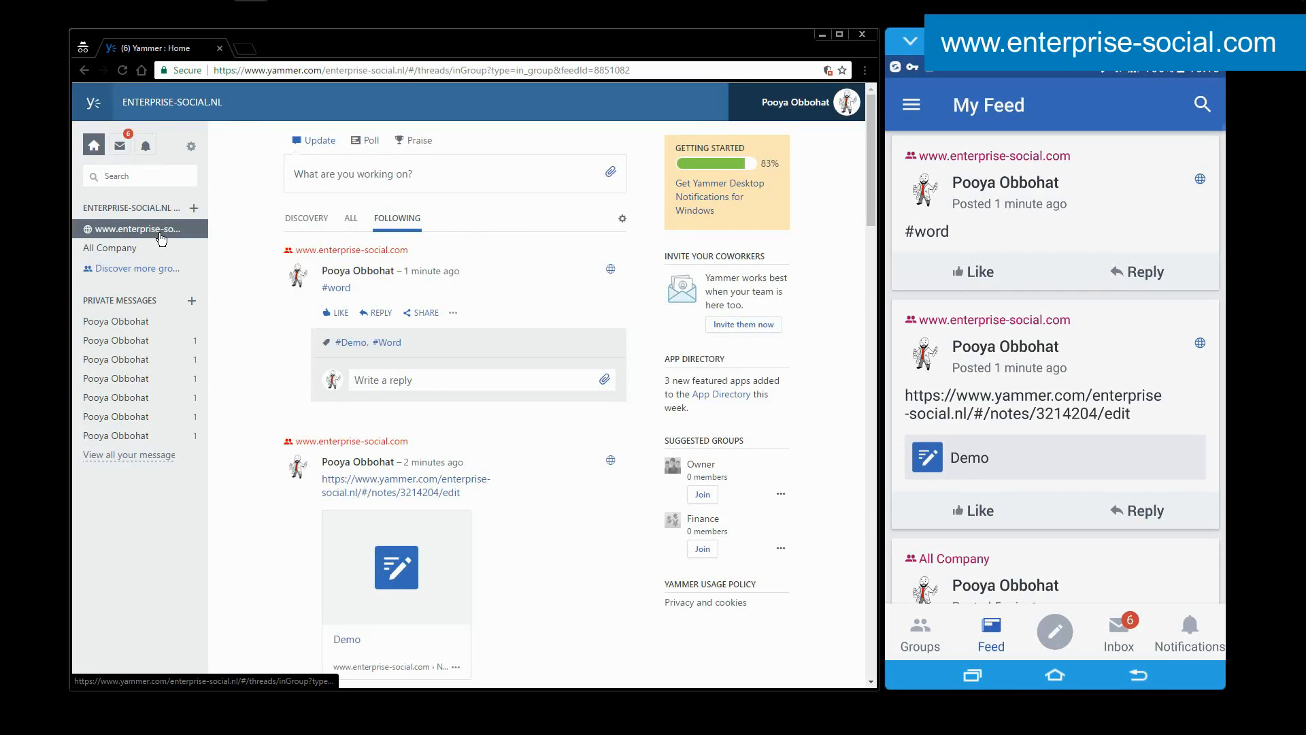
pyautogui.moveTo(325, 272)
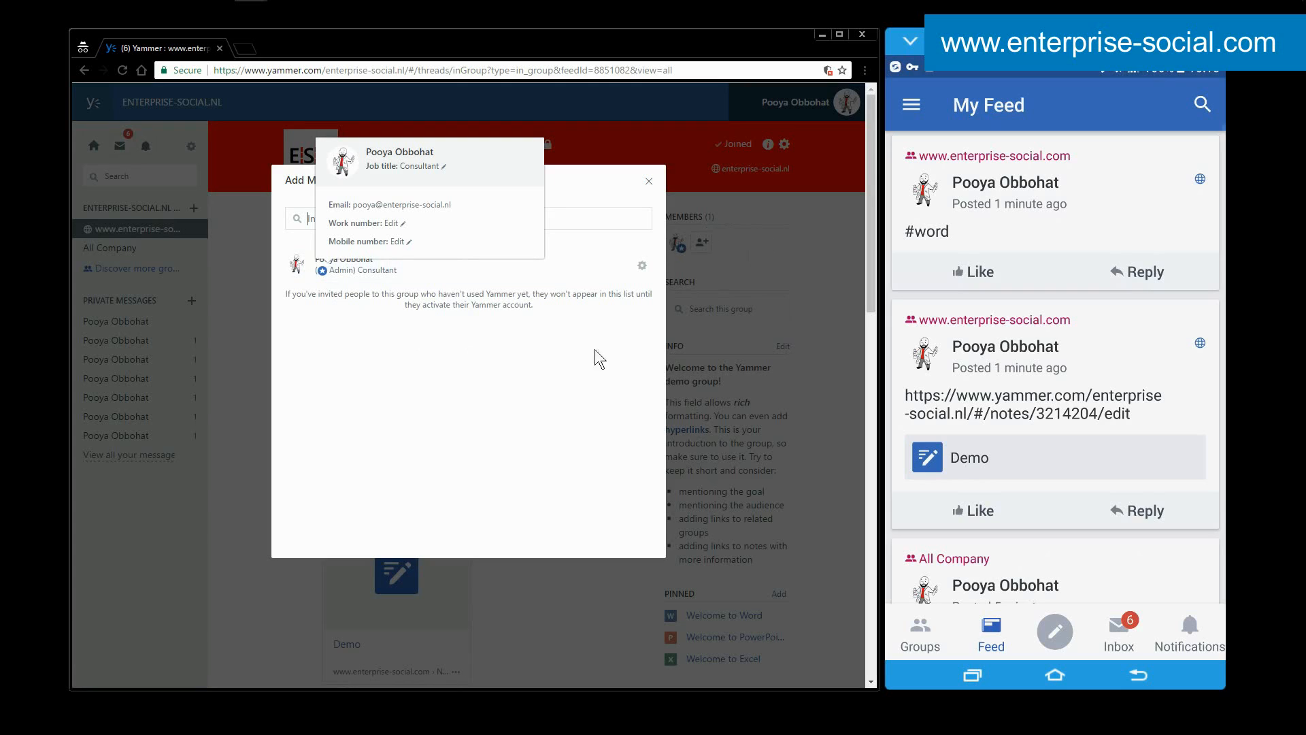
pyautogui.click(794, 257)
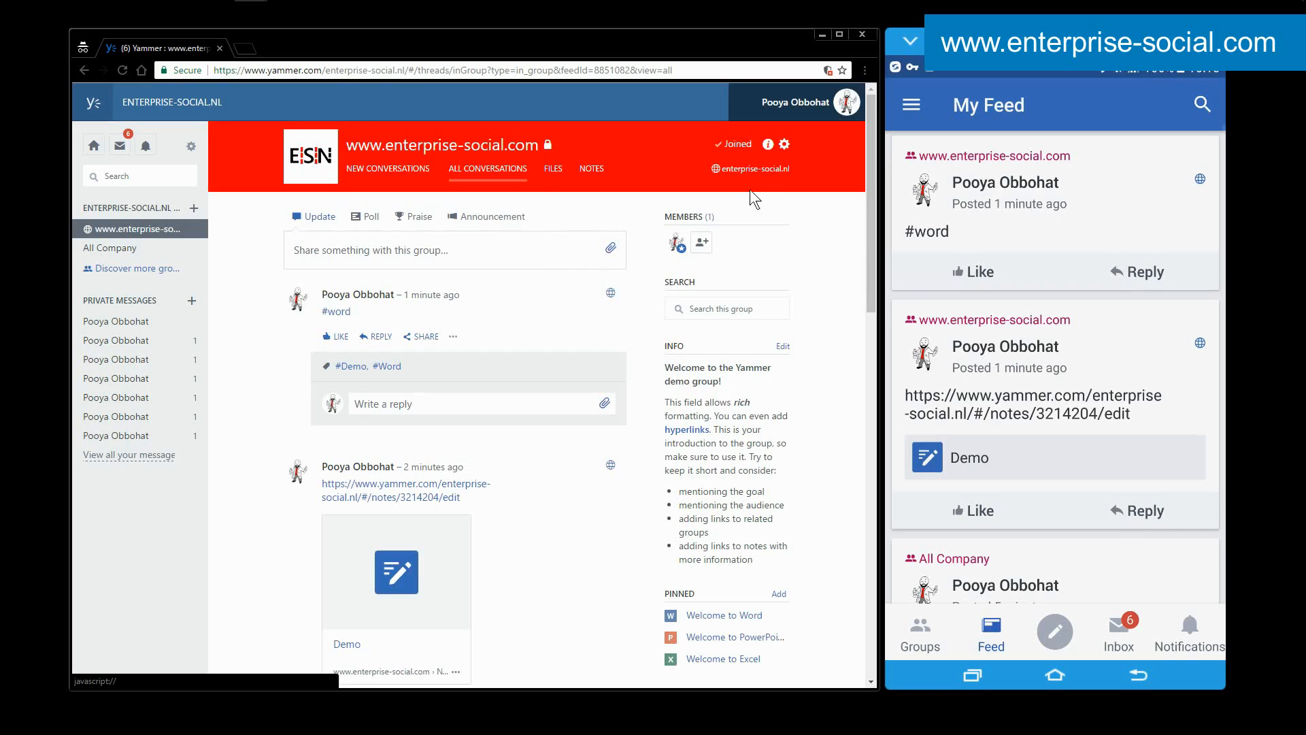
# Open the group's settings and examine its name, description, custom color code and access options.
pyautogui.click(783, 143)
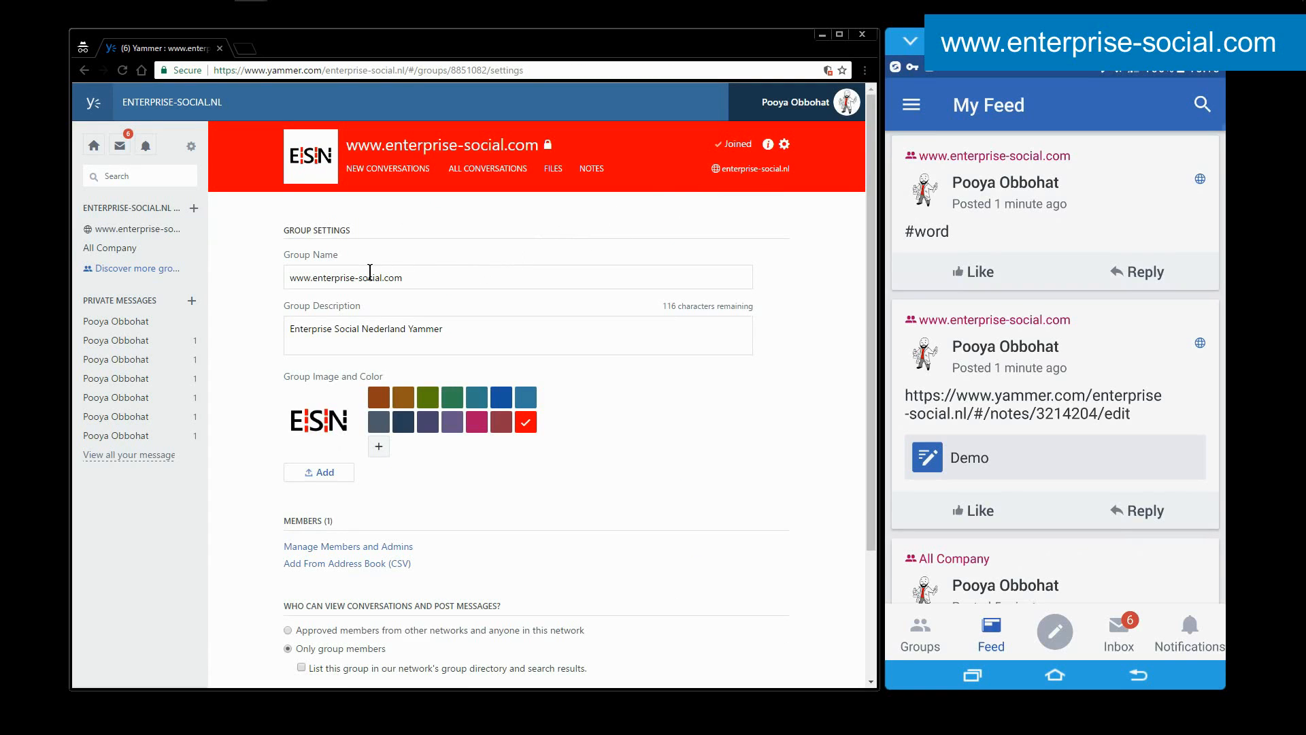
pyautogui.moveTo(416, 277); pyautogui.dragTo(237, 275)
pyautogui.click(442, 324)
pyautogui.click(379, 446)
pyautogui.moveTo(435, 447); pyautogui.dragTo(357, 439)
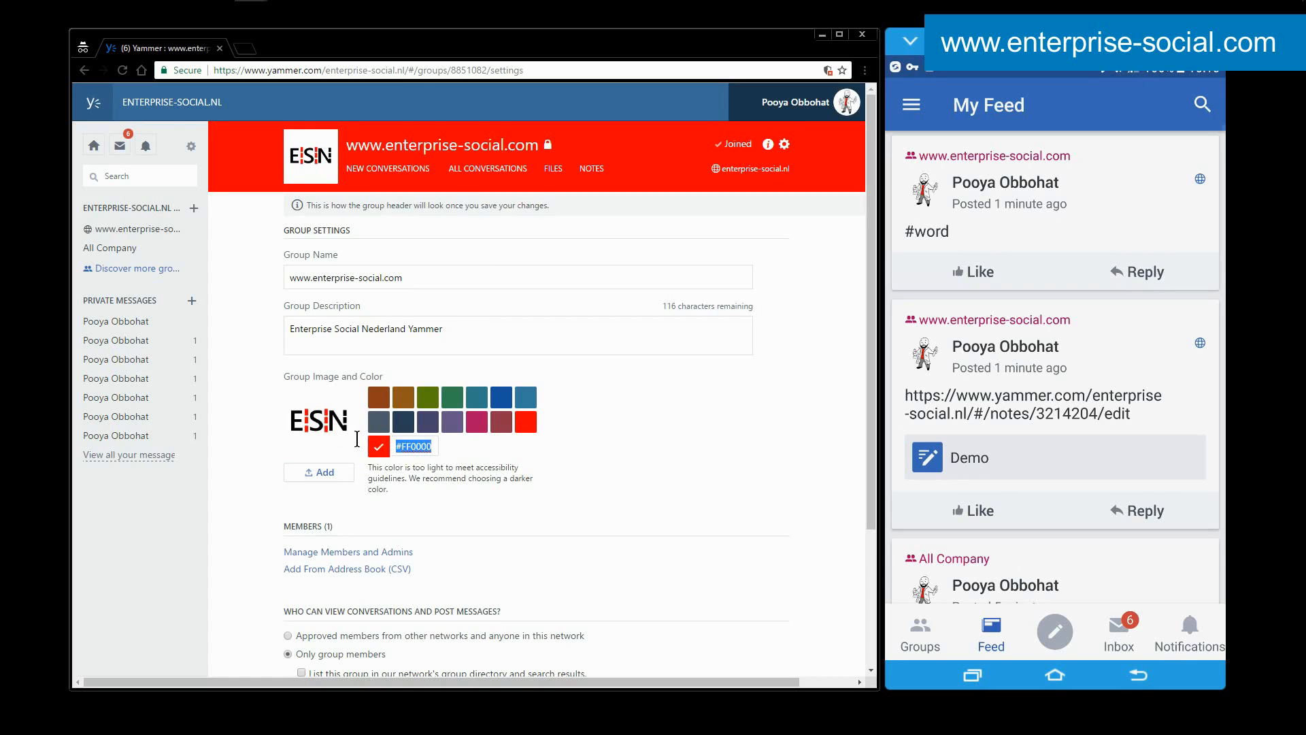
pyautogui.click(615, 423)
pyautogui.scroll(-3, 594, 404)
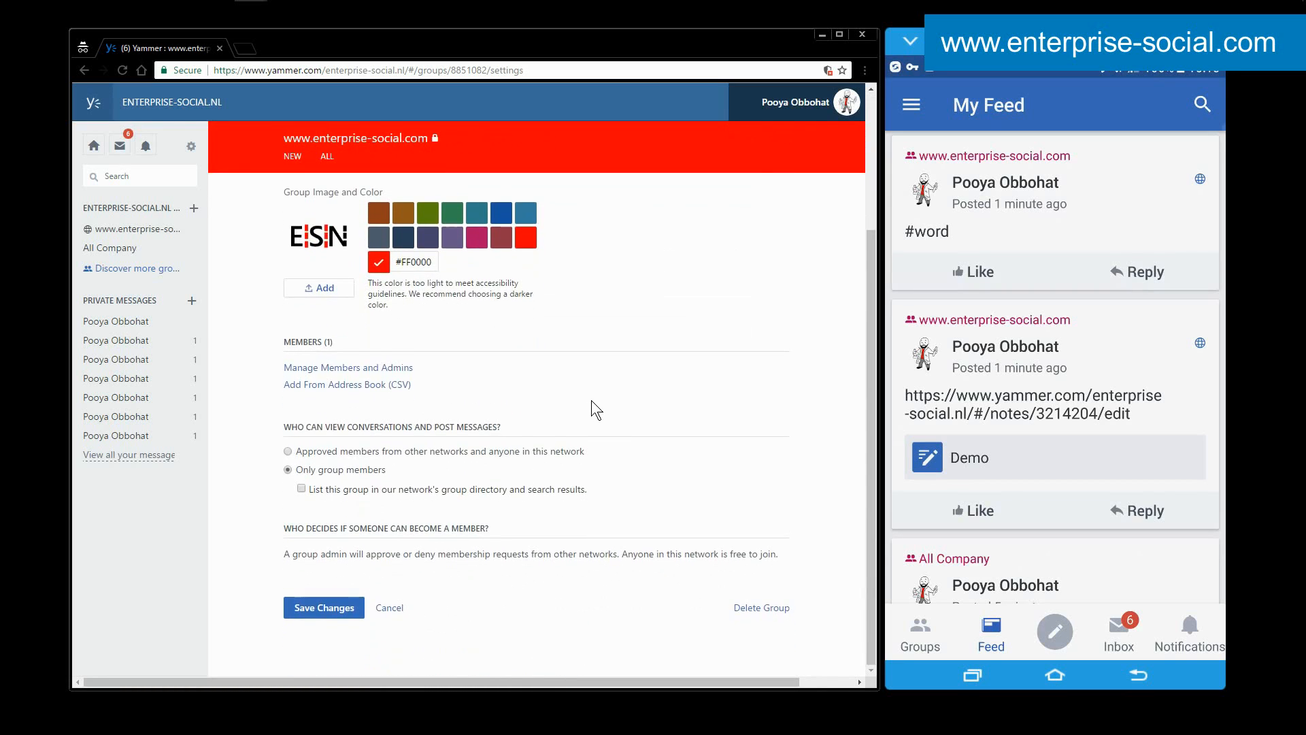
# Review the group description and the option to import members from an address book CSV, and close the import dialog.
pyautogui.scroll(3, 591, 401)
pyautogui.click(519, 332)
pyautogui.moveTo(519, 332); pyautogui.dragTo(261, 323)
pyautogui.click(612, 400)
pyautogui.scroll(-3, 611, 400)
pyautogui.click(380, 386)
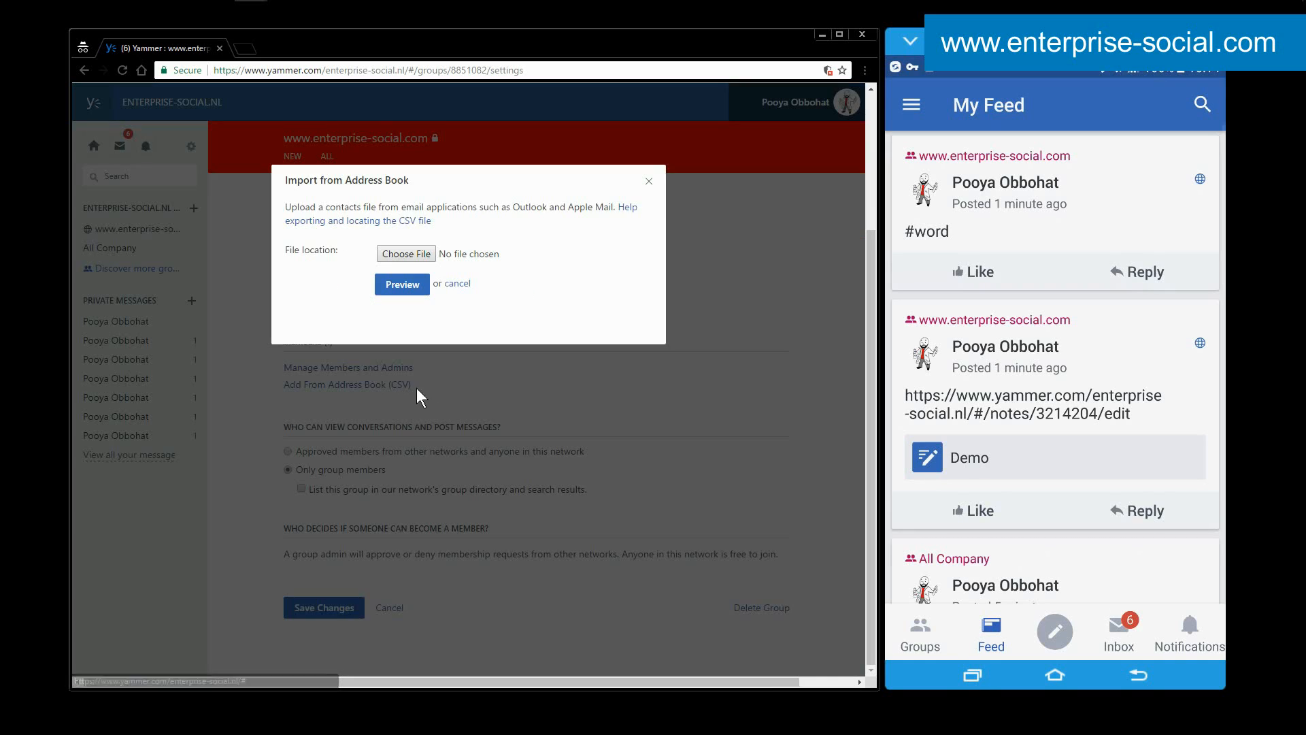
pyautogui.click(649, 183)
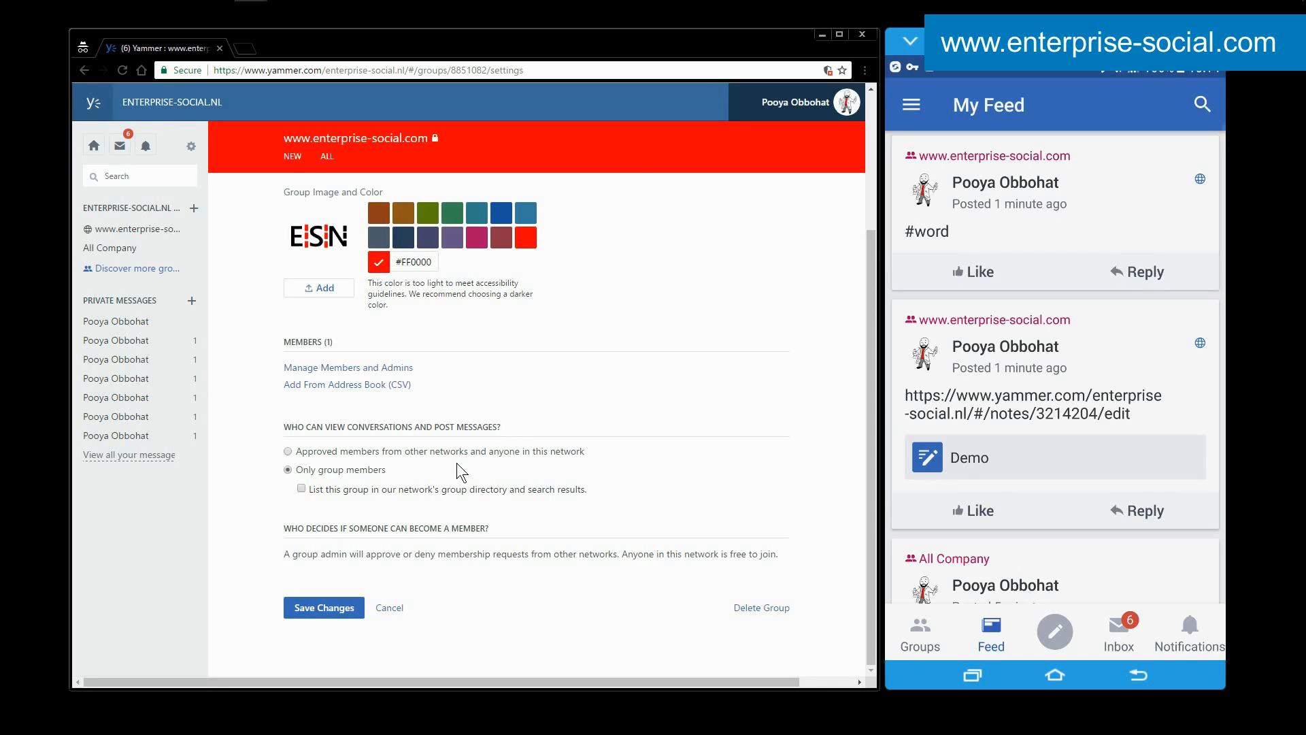
# Leave the group settings for all conversations without saving, and look at the dialog for adding members to the group.
pyautogui.rightClick(334, 501)
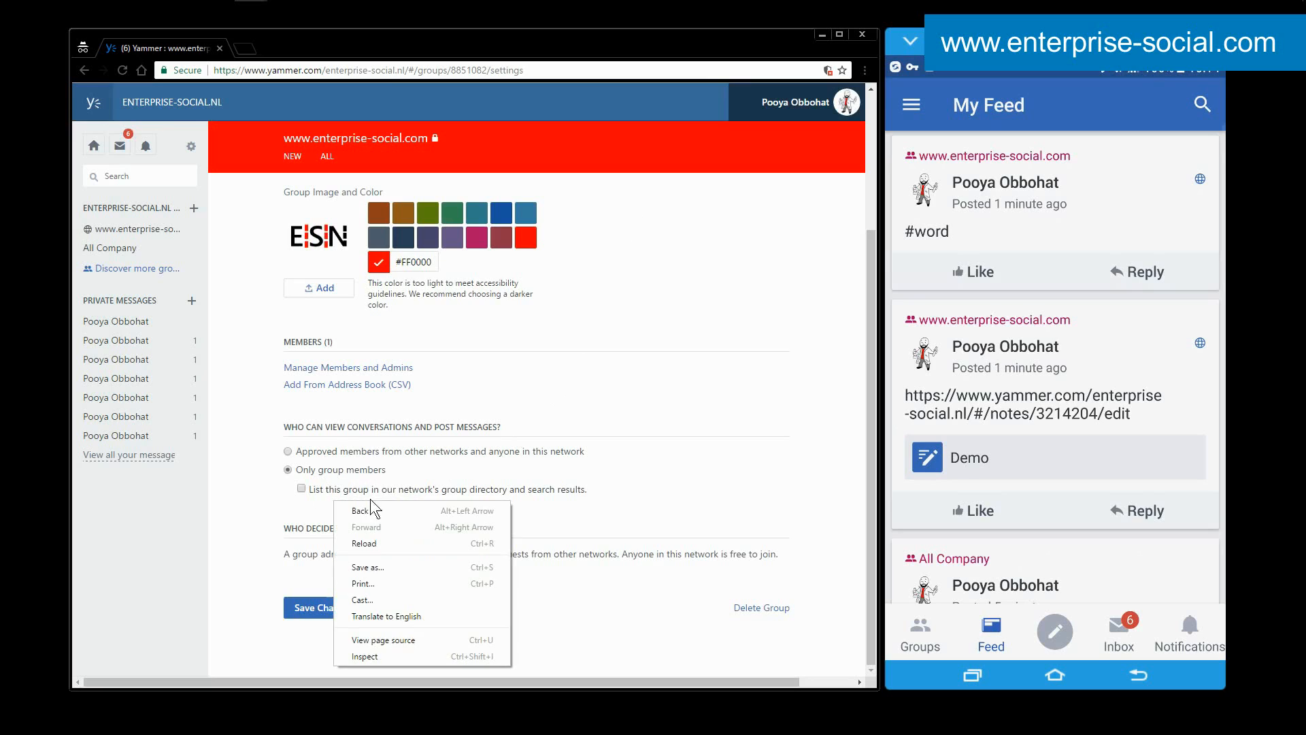
pyautogui.click(547, 401)
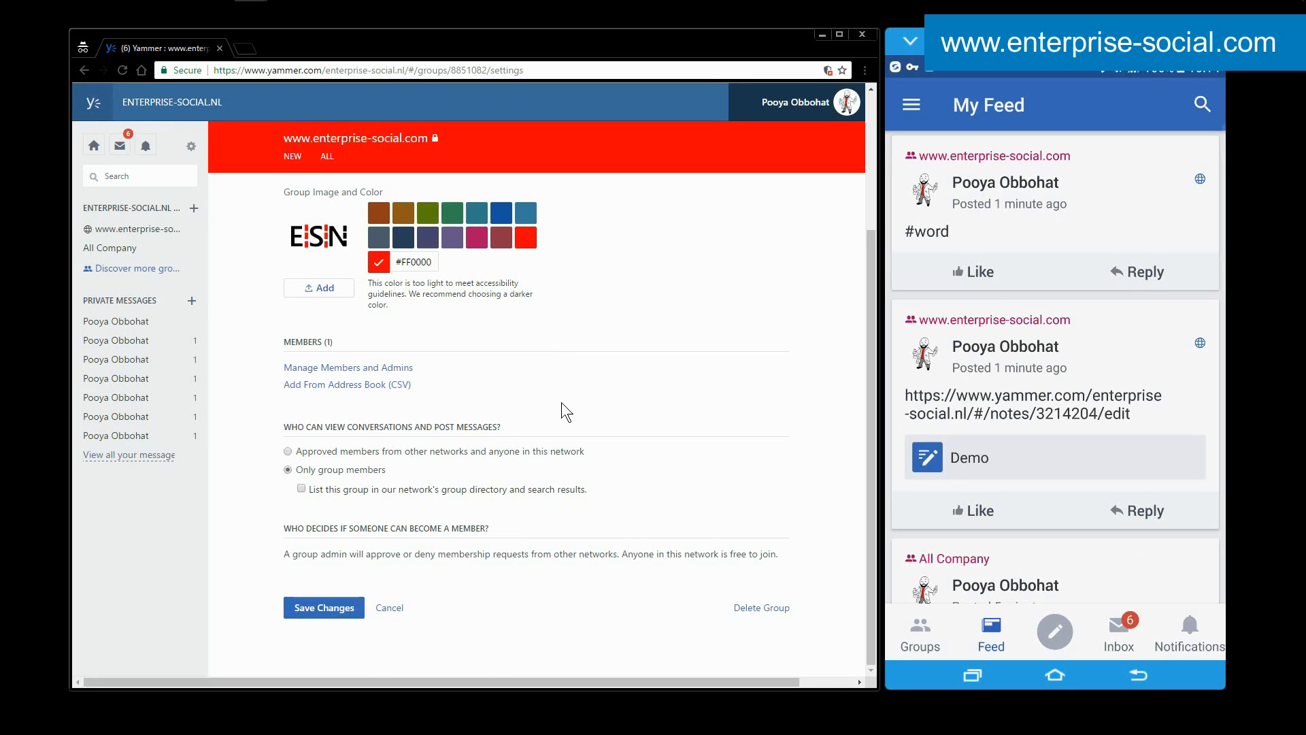
pyautogui.scroll(3, 561, 402)
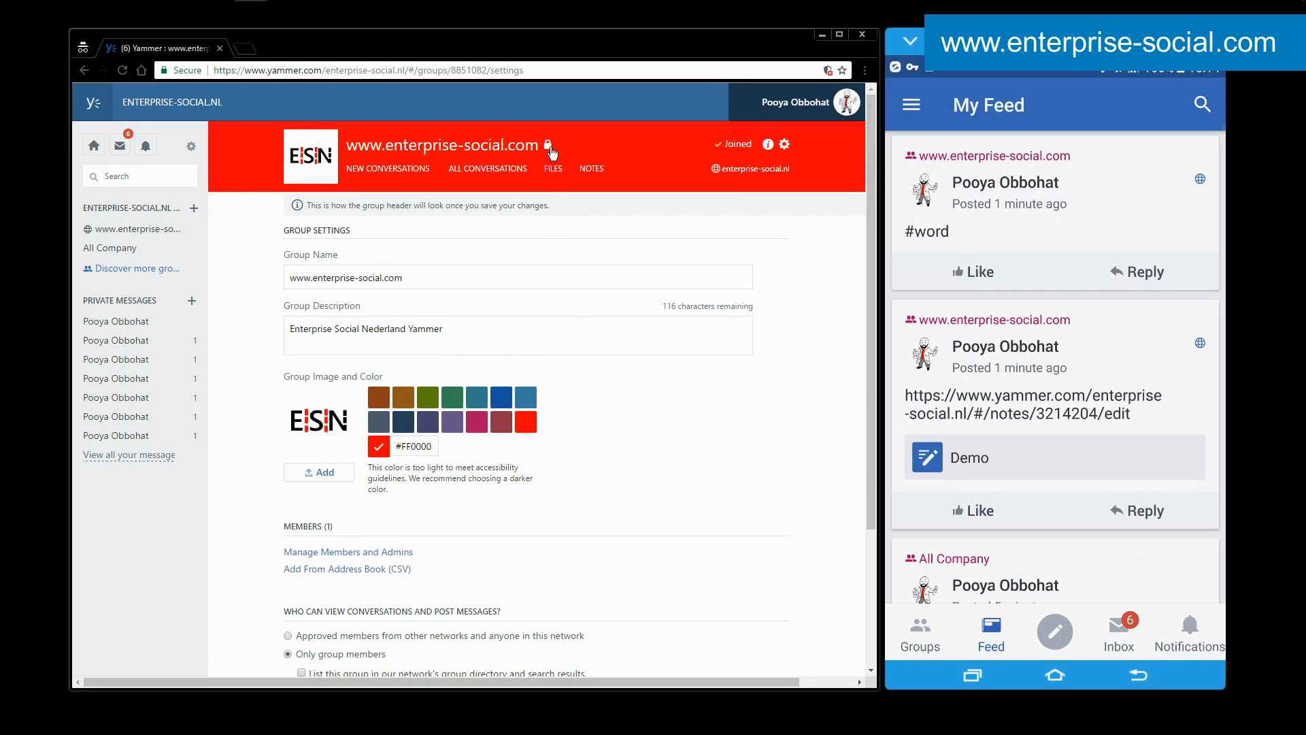
pyautogui.moveTo(550, 148)
pyautogui.click(481, 172)
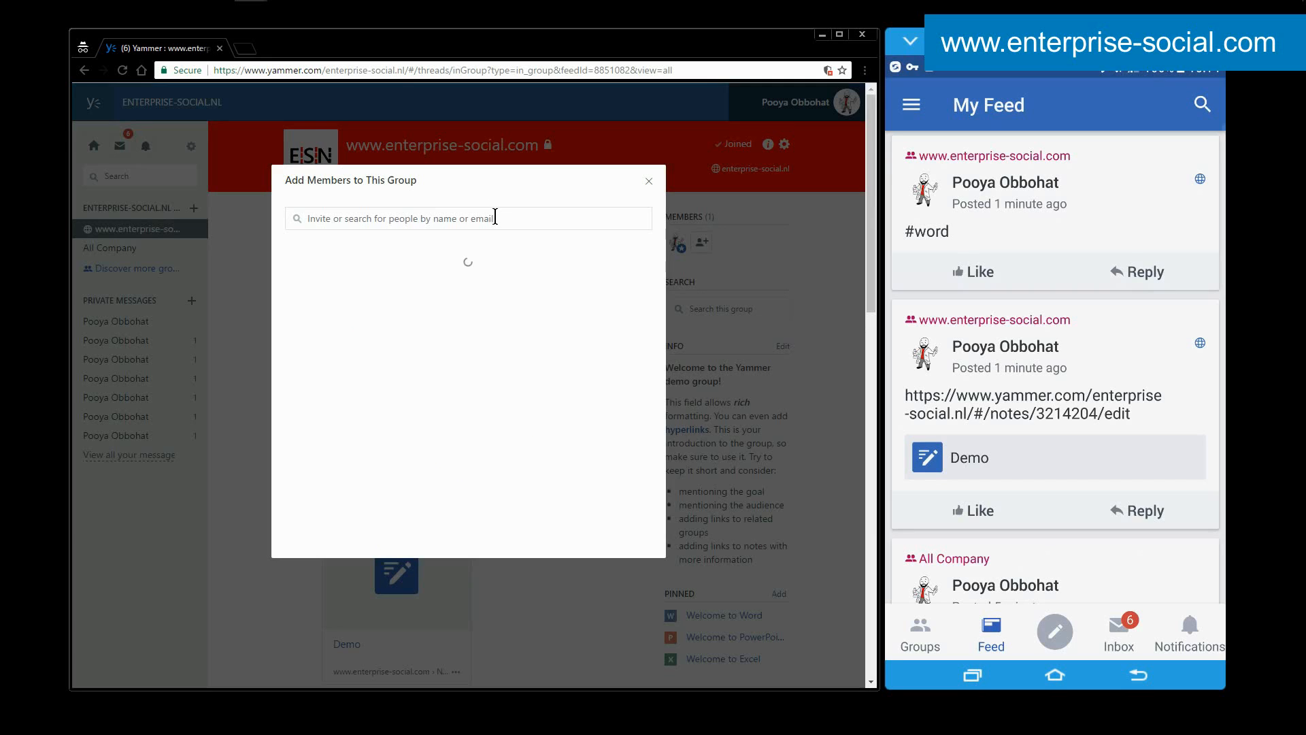
pyautogui.click(650, 183)
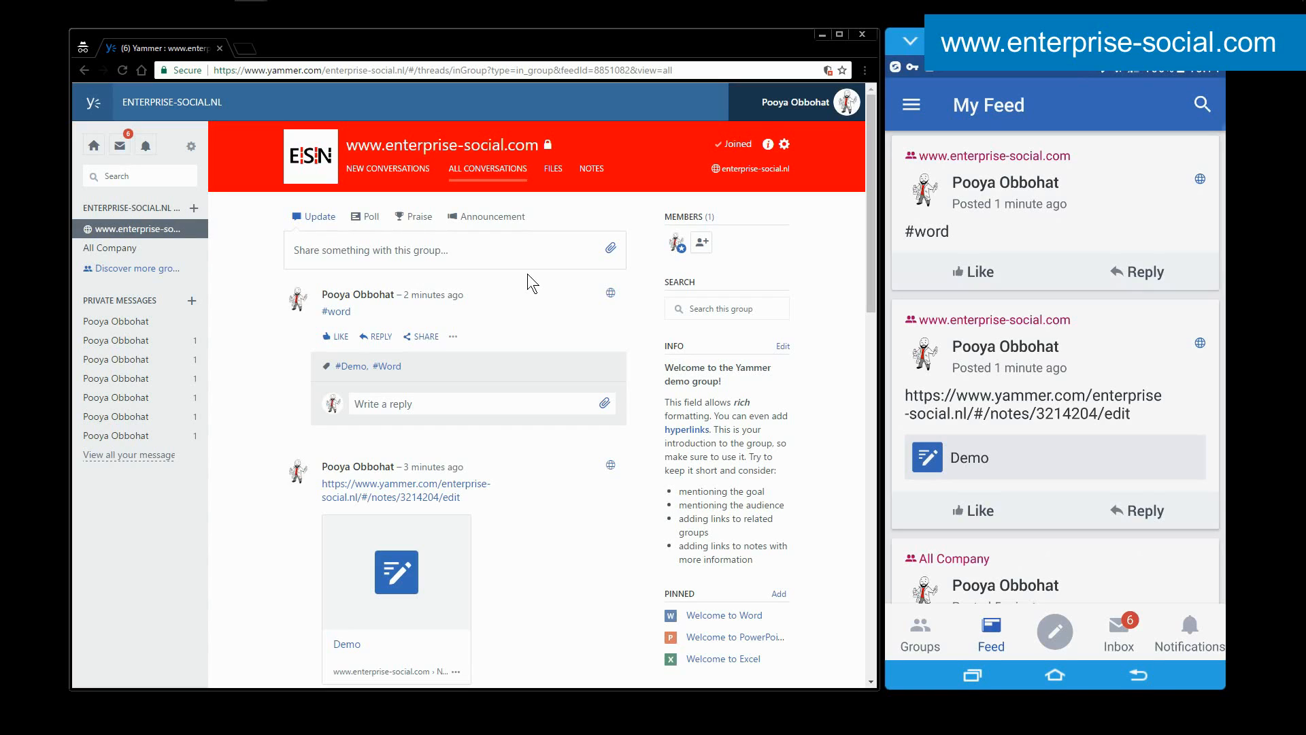
# Look at the group's announcement editor and close it without posting anything.
pyautogui.click(488, 219)
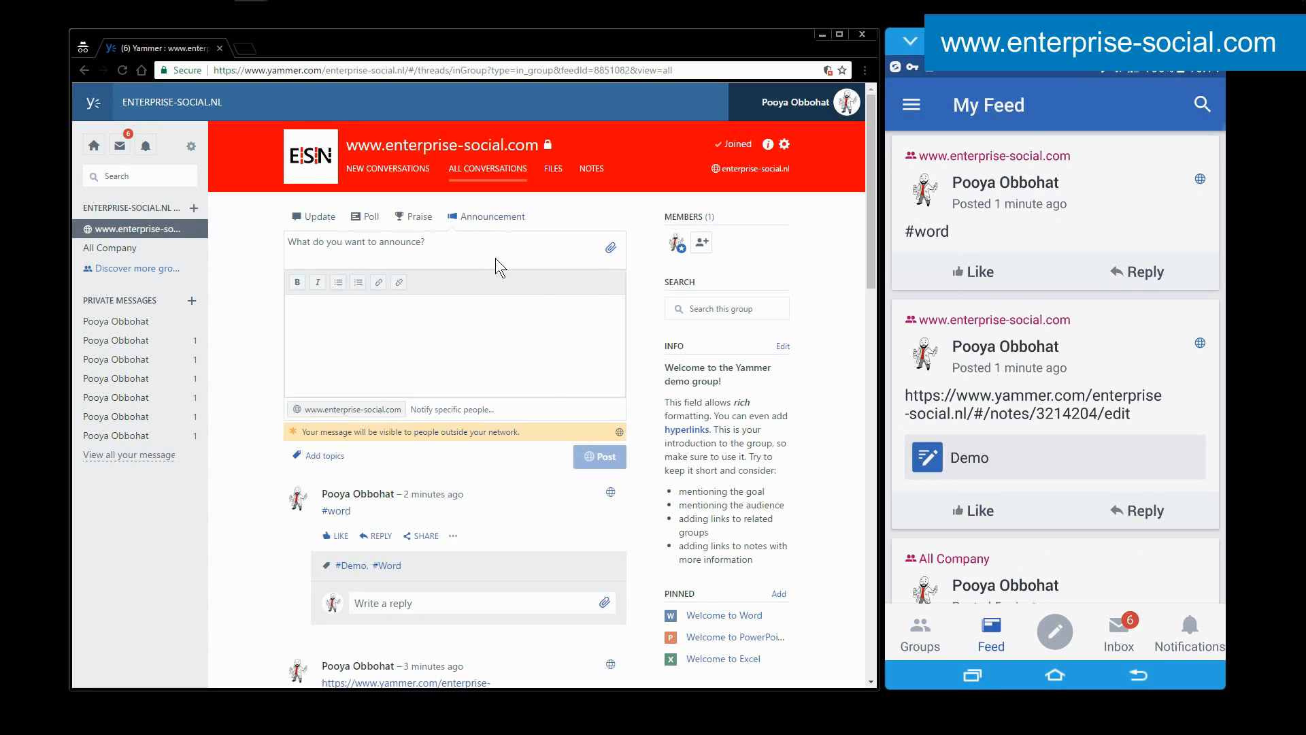
pyautogui.rightClick(495, 258)
pyautogui.click(773, 332)
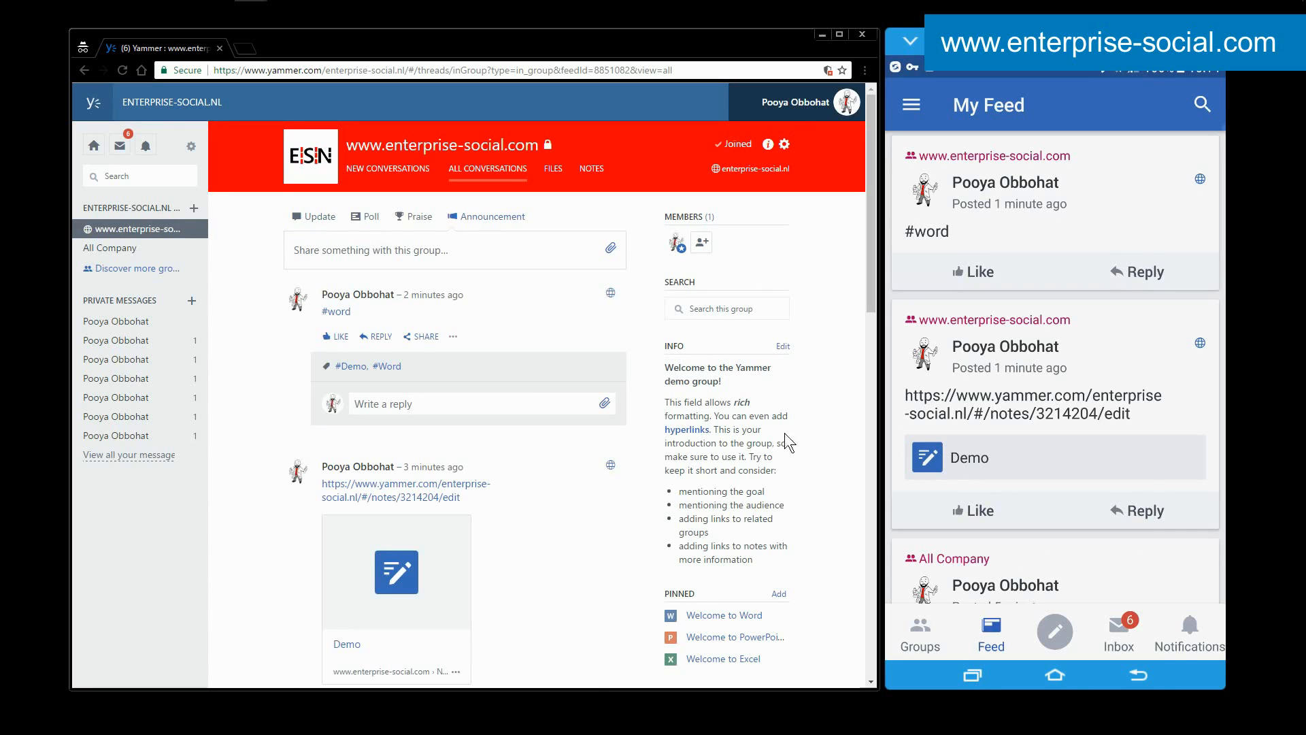
# Review the group's sidebar, examine the admin and removal options for the member in the member list, and close it.
pyautogui.moveTo(868, 259); pyautogui.dragTo(871, 283)
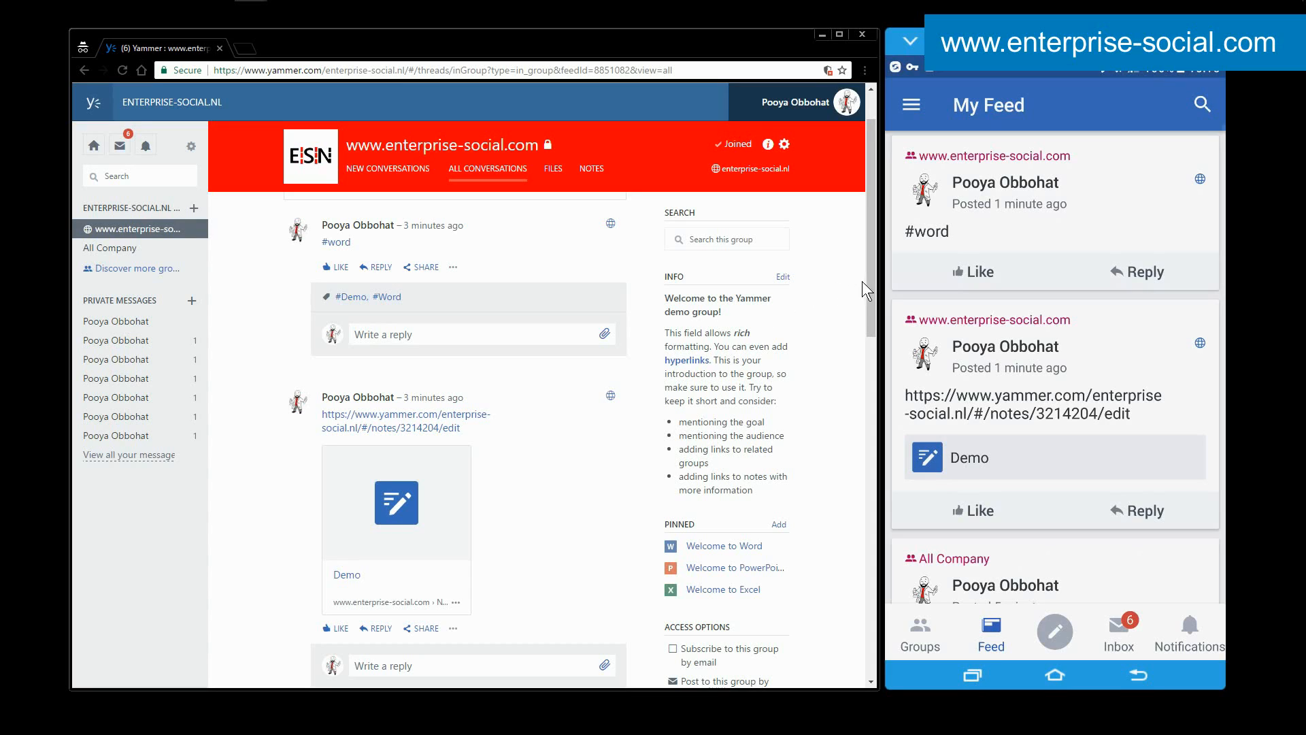
pyautogui.moveTo(870, 288); pyautogui.dragTo(870, 249)
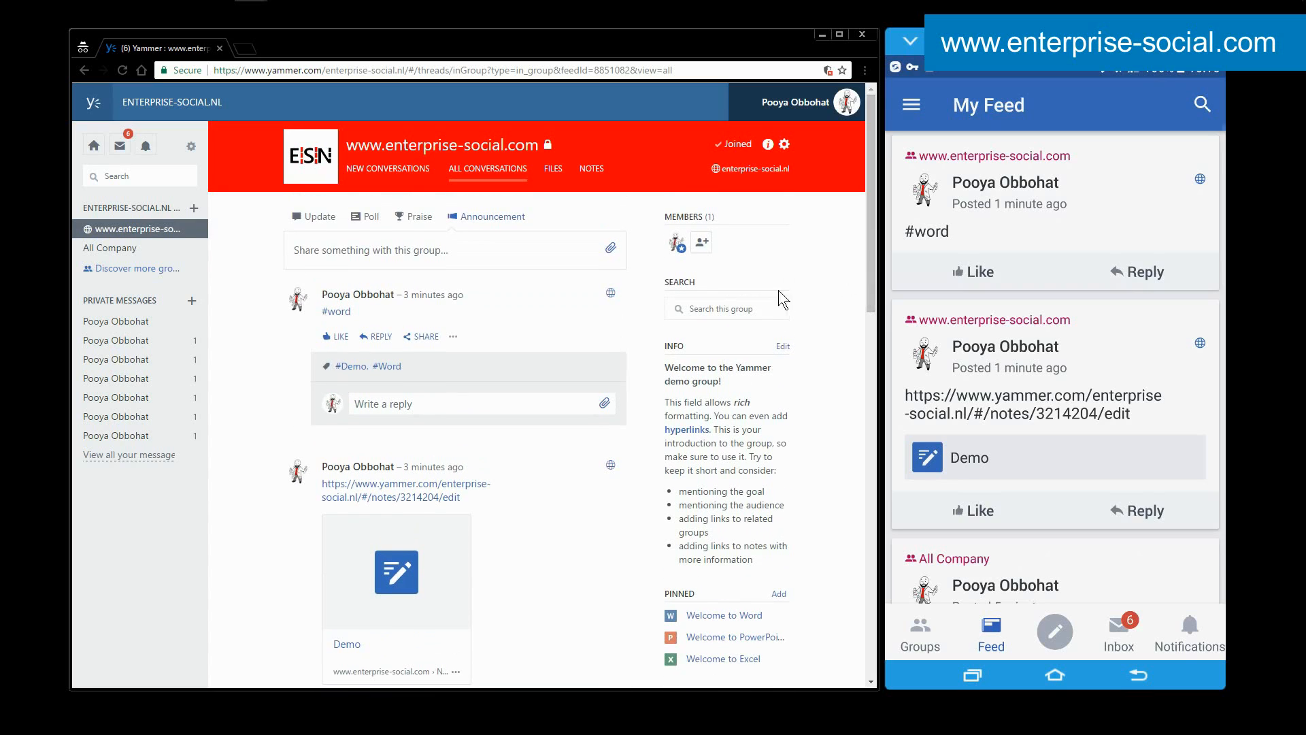
pyautogui.click(702, 241)
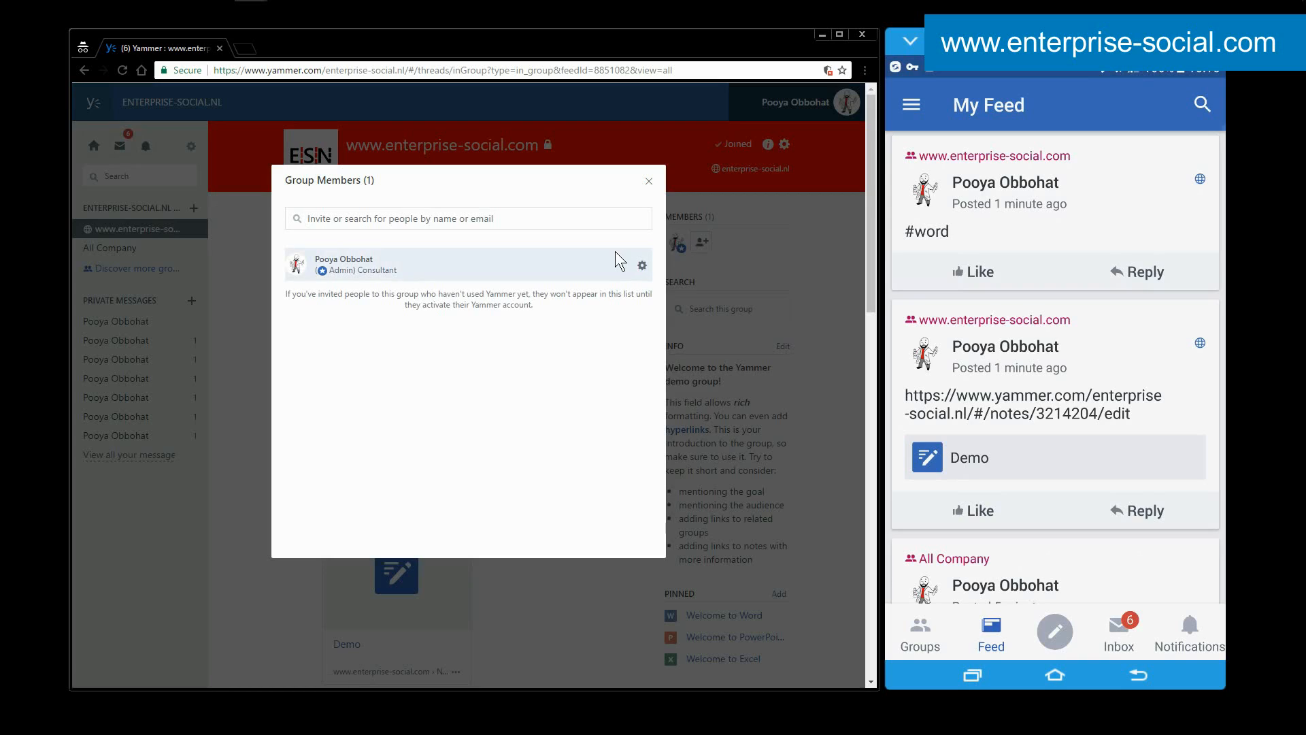
pyautogui.click(642, 265)
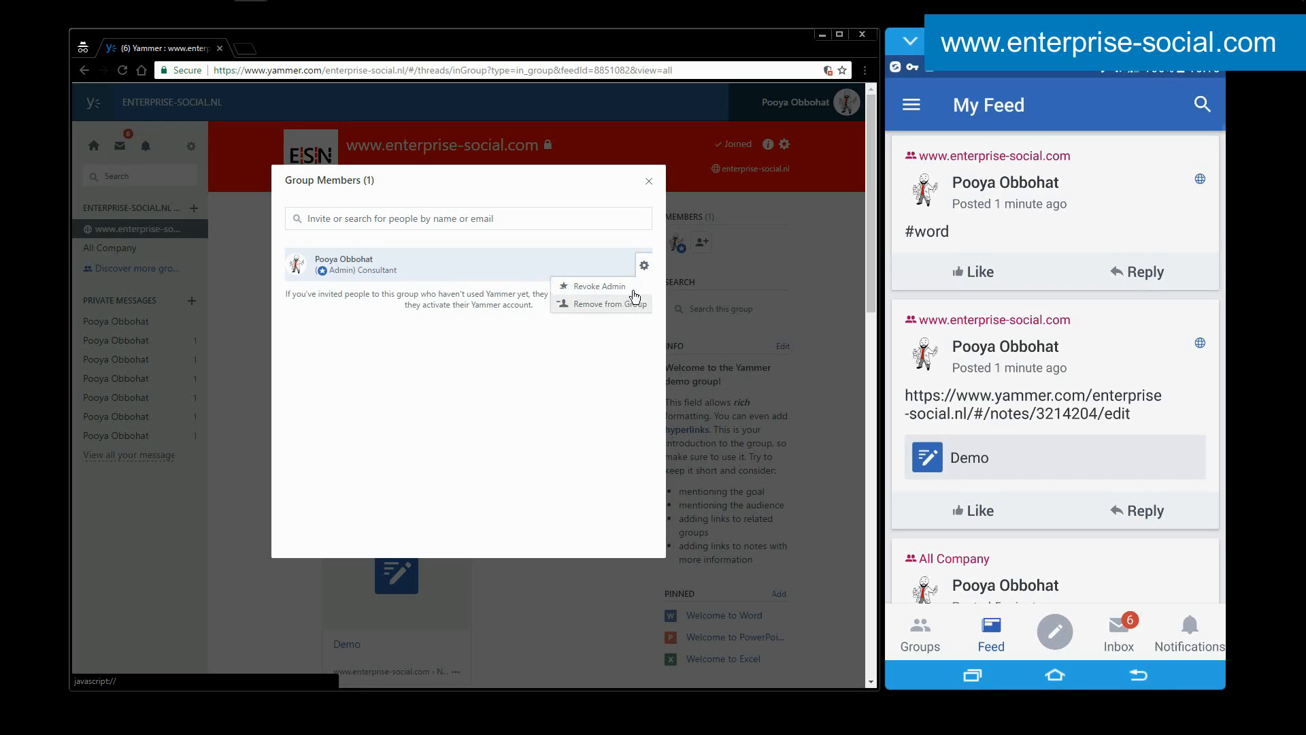
pyautogui.click(650, 182)
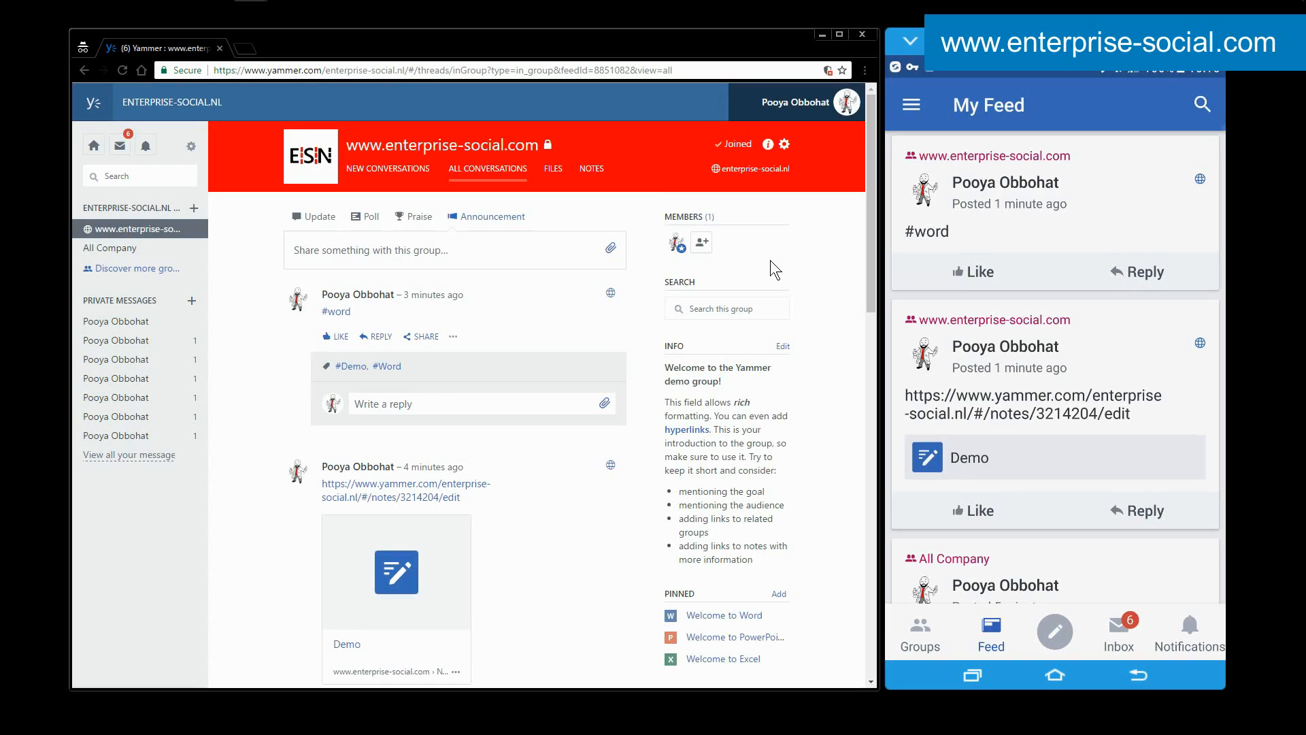
# Browse the older posts in the mobile My Feed and return to the latest ones.
pyautogui.moveTo(768, 144)
pyautogui.moveTo(1009, 385); pyautogui.dragTo(1012, 381)
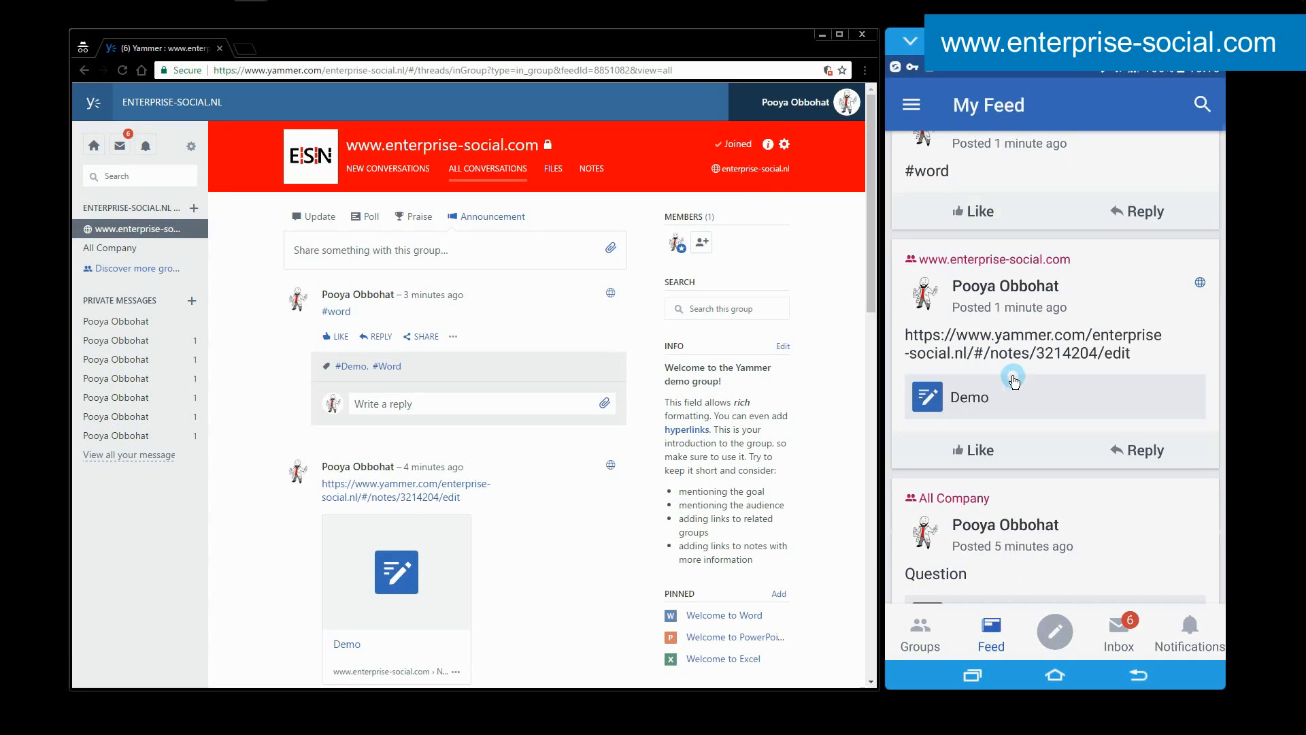
pyautogui.scroll(-4, 1012, 381)
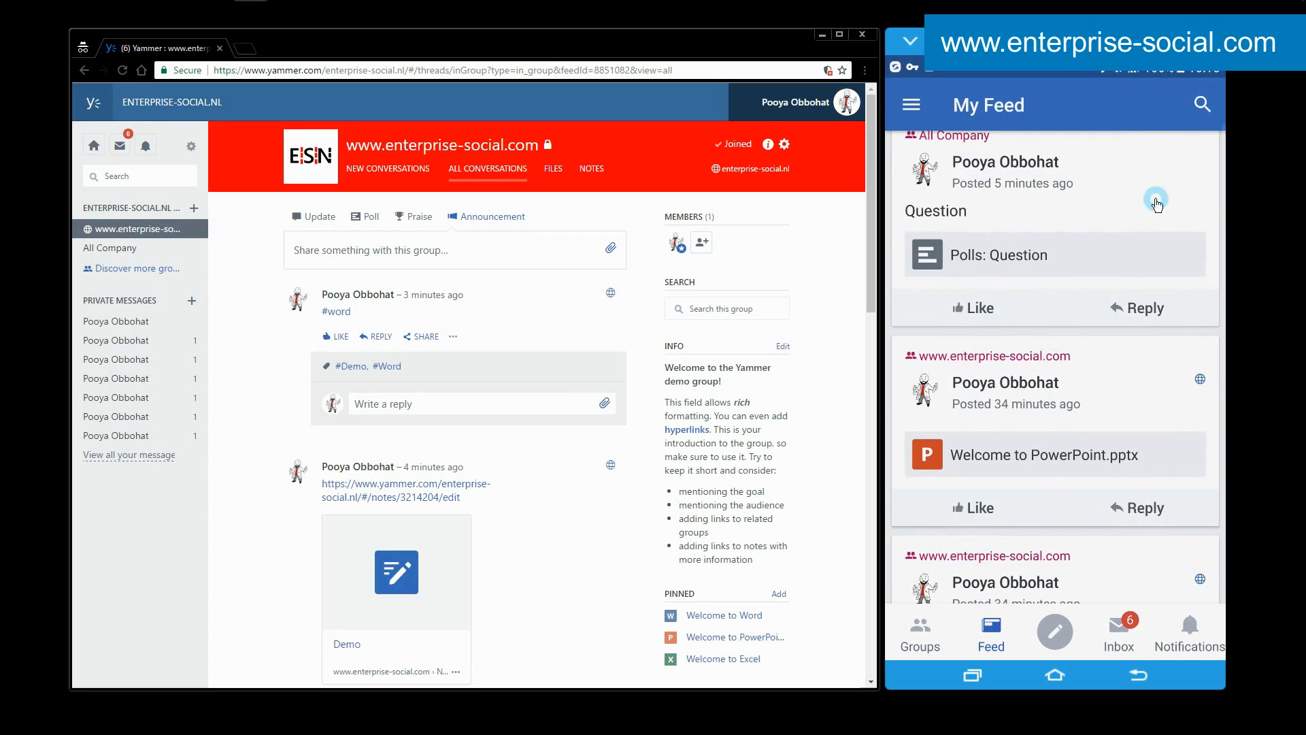
pyautogui.scroll(6, 1099, 336)
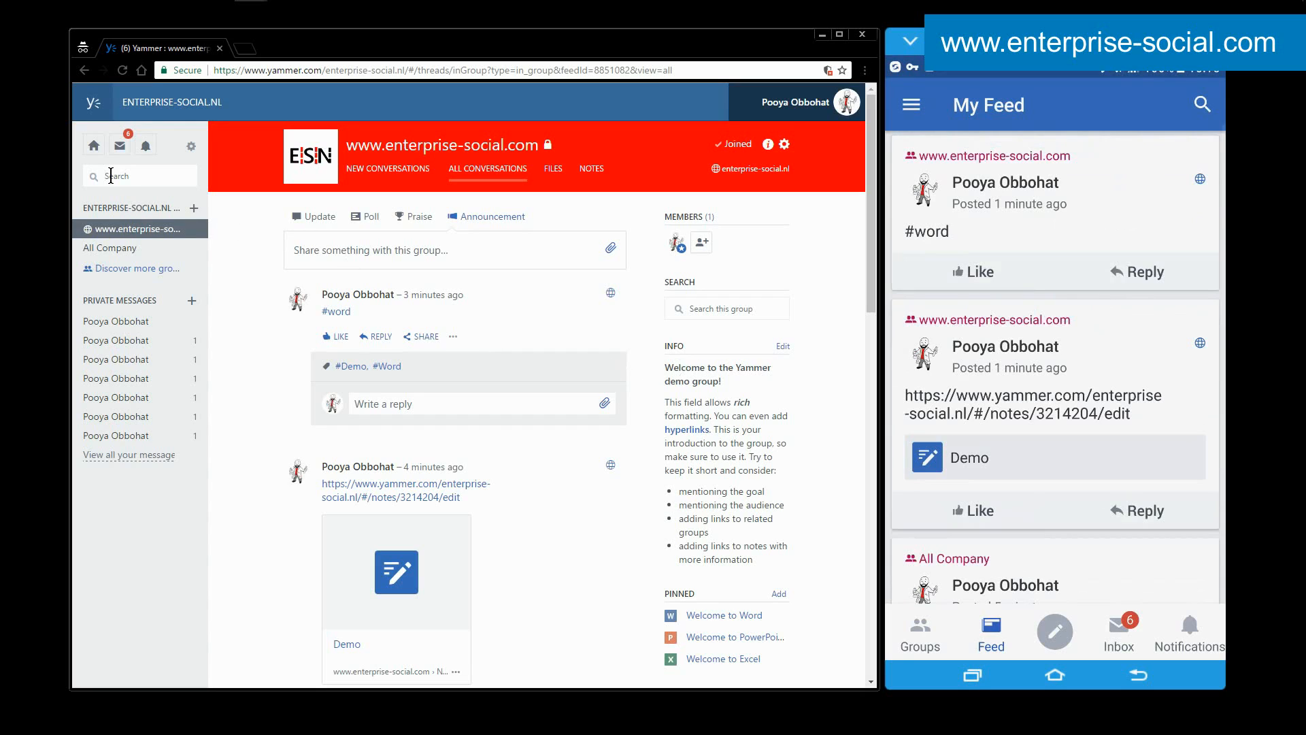
# Search the web version for "a", show all search results, and compare the user and conversation results.
pyautogui.click(111, 176)
pyautogui.write('a')
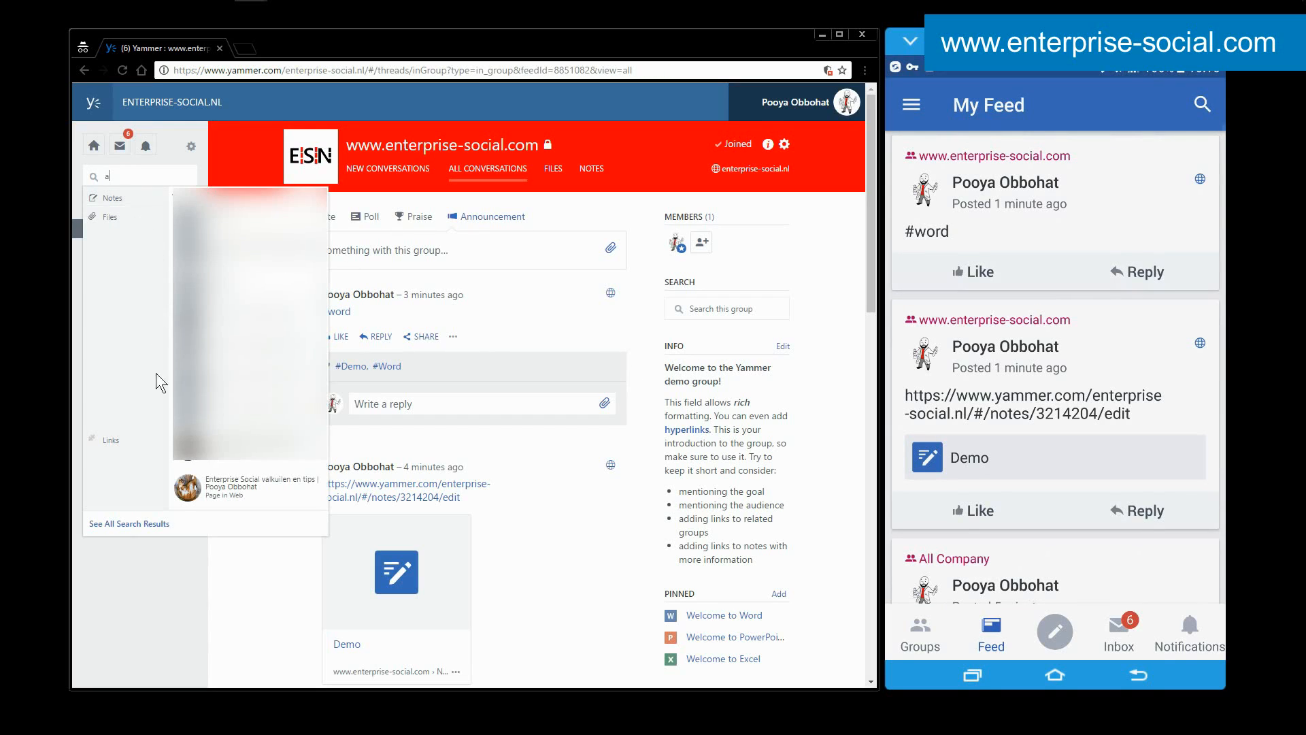
pyautogui.click(136, 523)
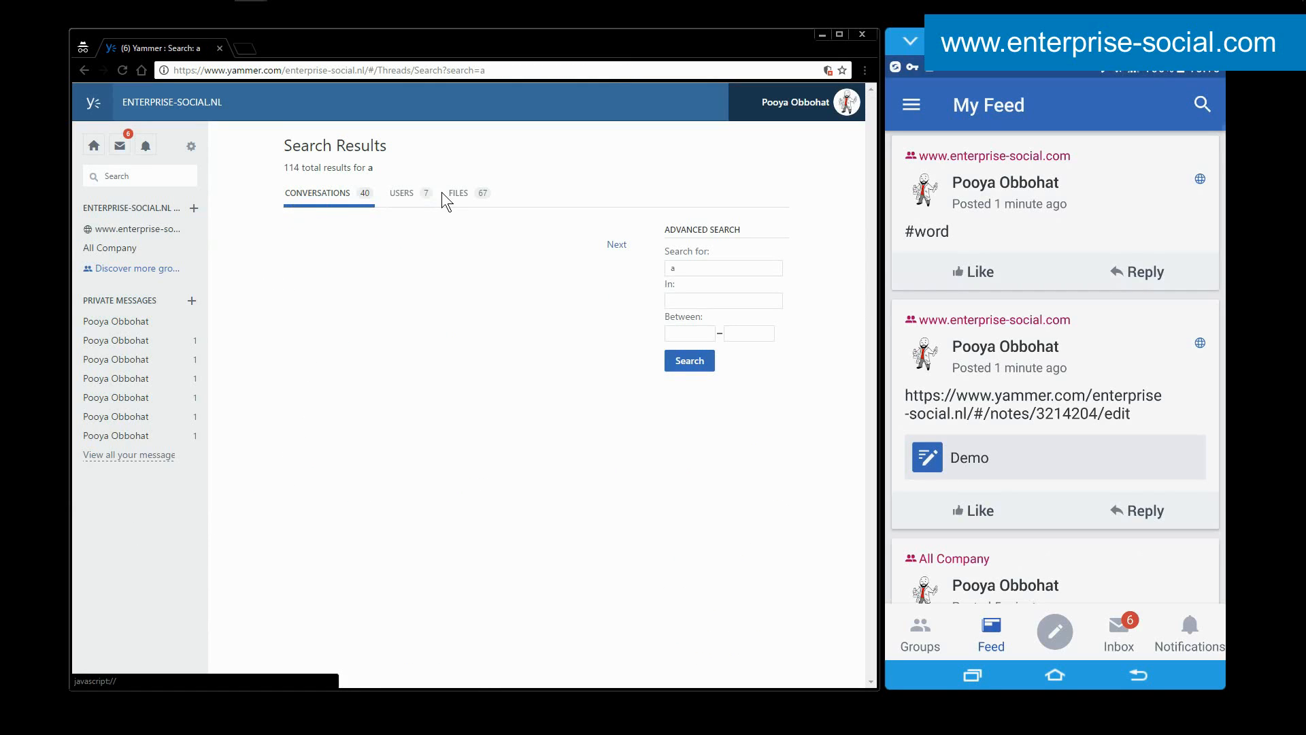
pyautogui.click(403, 194)
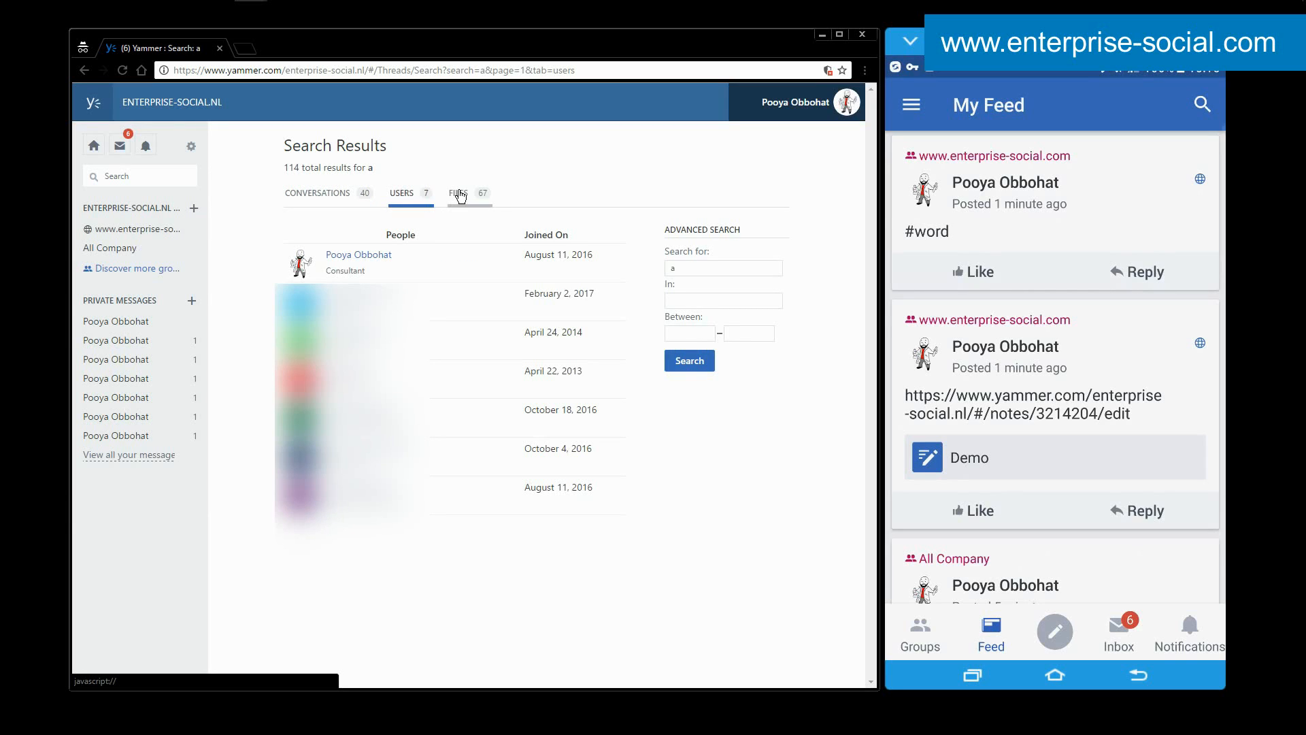
pyautogui.click(342, 194)
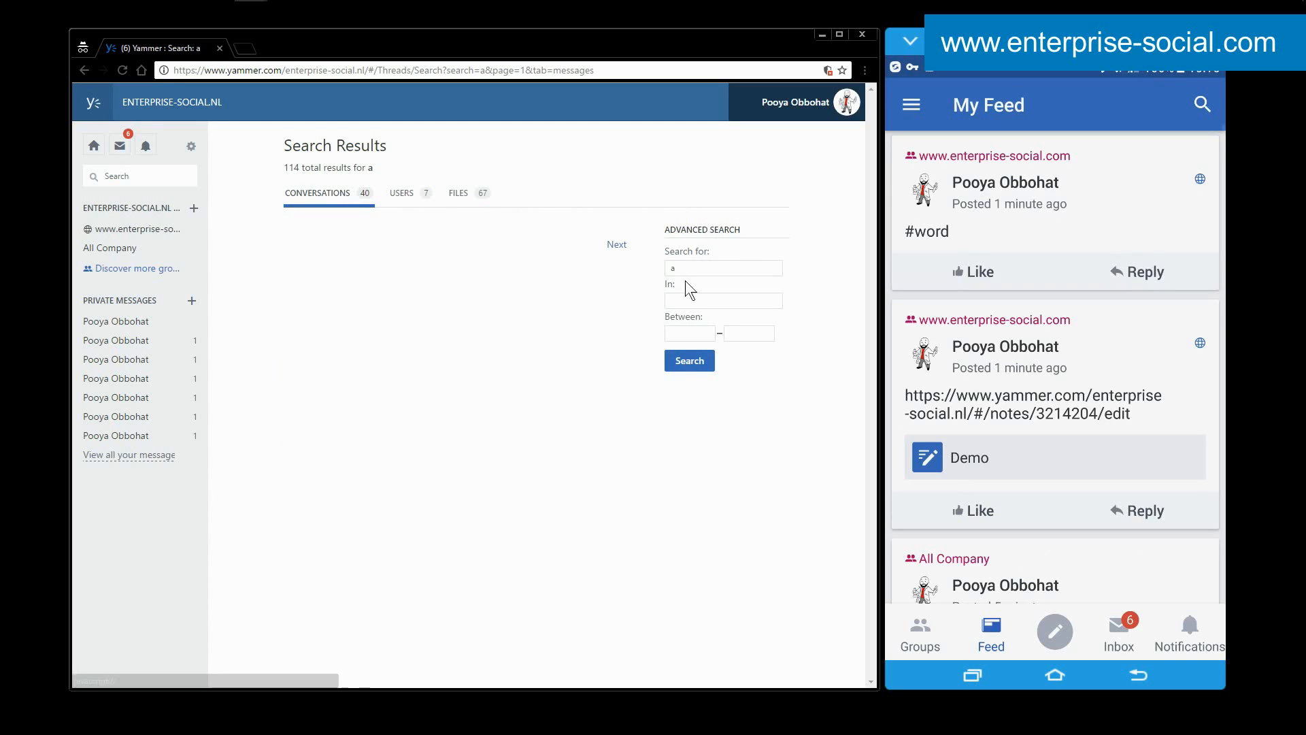
# Examine the advanced search options for limiting results to a group and a date range, without entering anything.
pyautogui.click(694, 301)
pyautogui.click(690, 335)
pyautogui.click(745, 331)
pyautogui.click(810, 287)
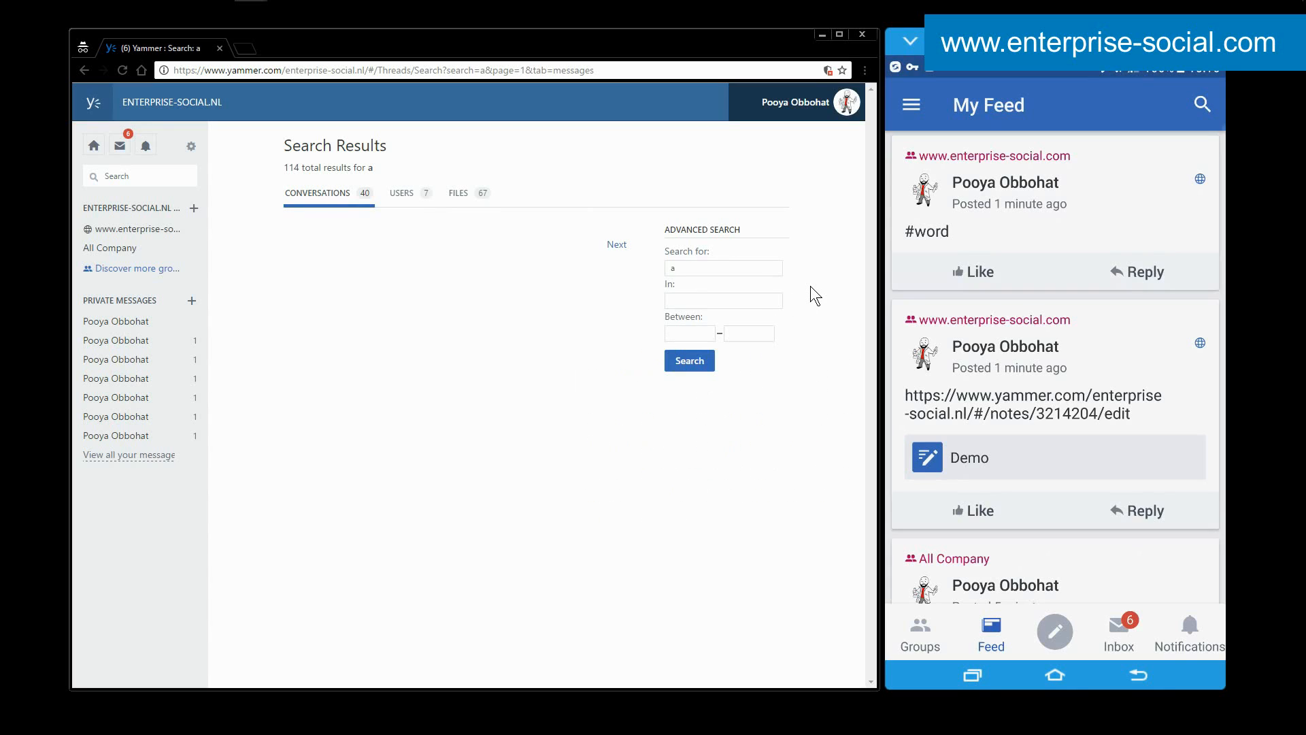
# Search the mobile app for "a", look through the available result categories, and return to My Feed.
pyautogui.click(1202, 106)
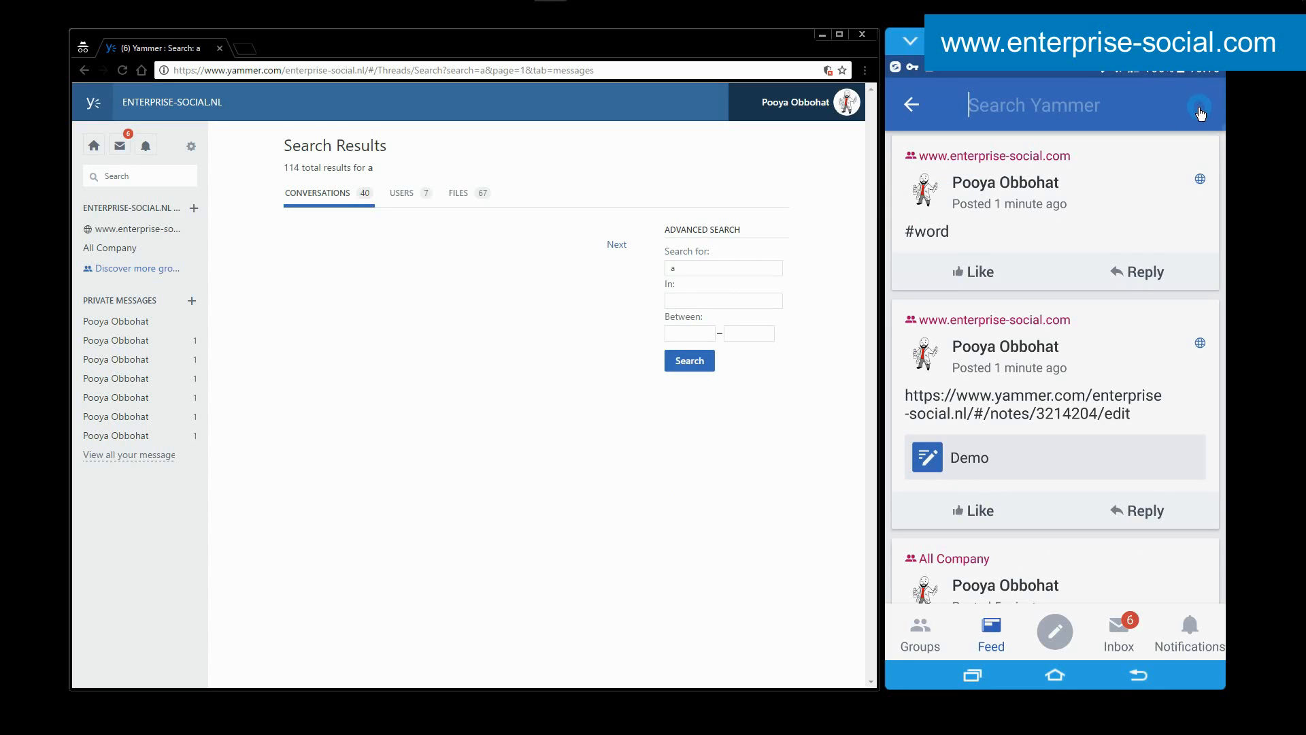
pyautogui.write('a')
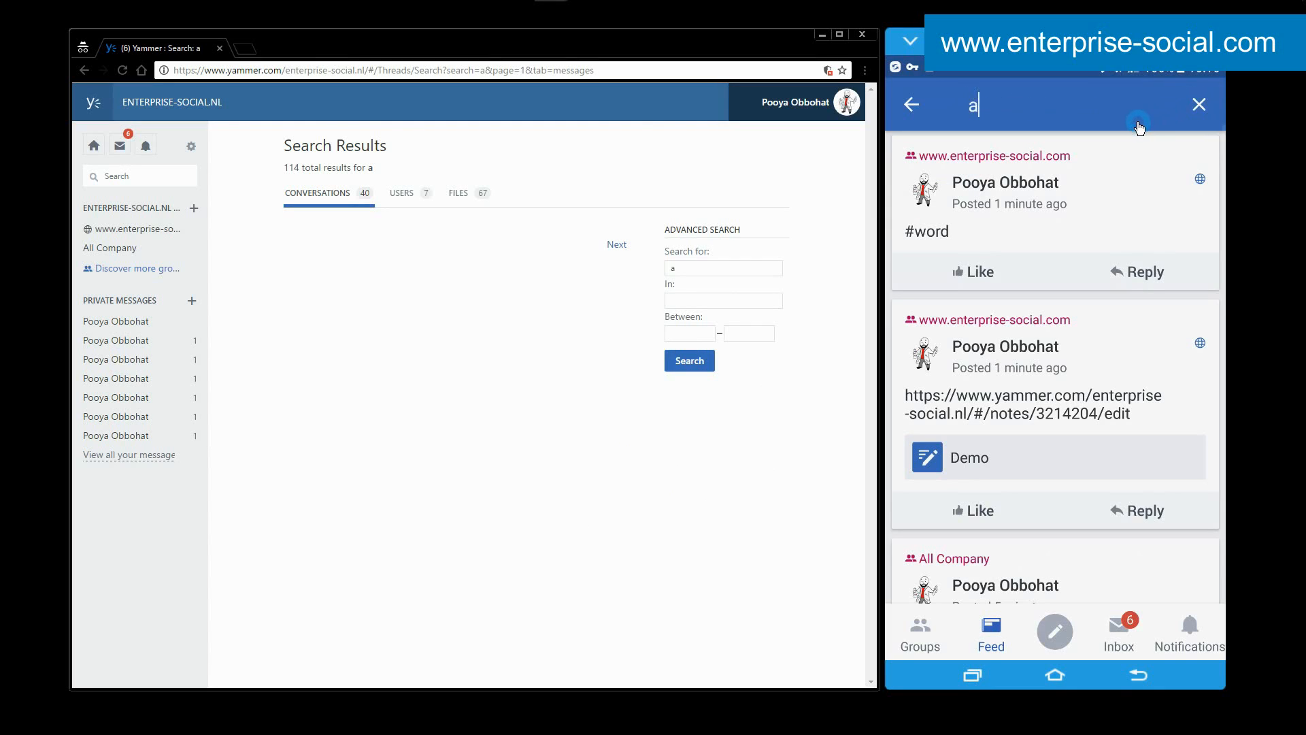
pyautogui.press('Return')
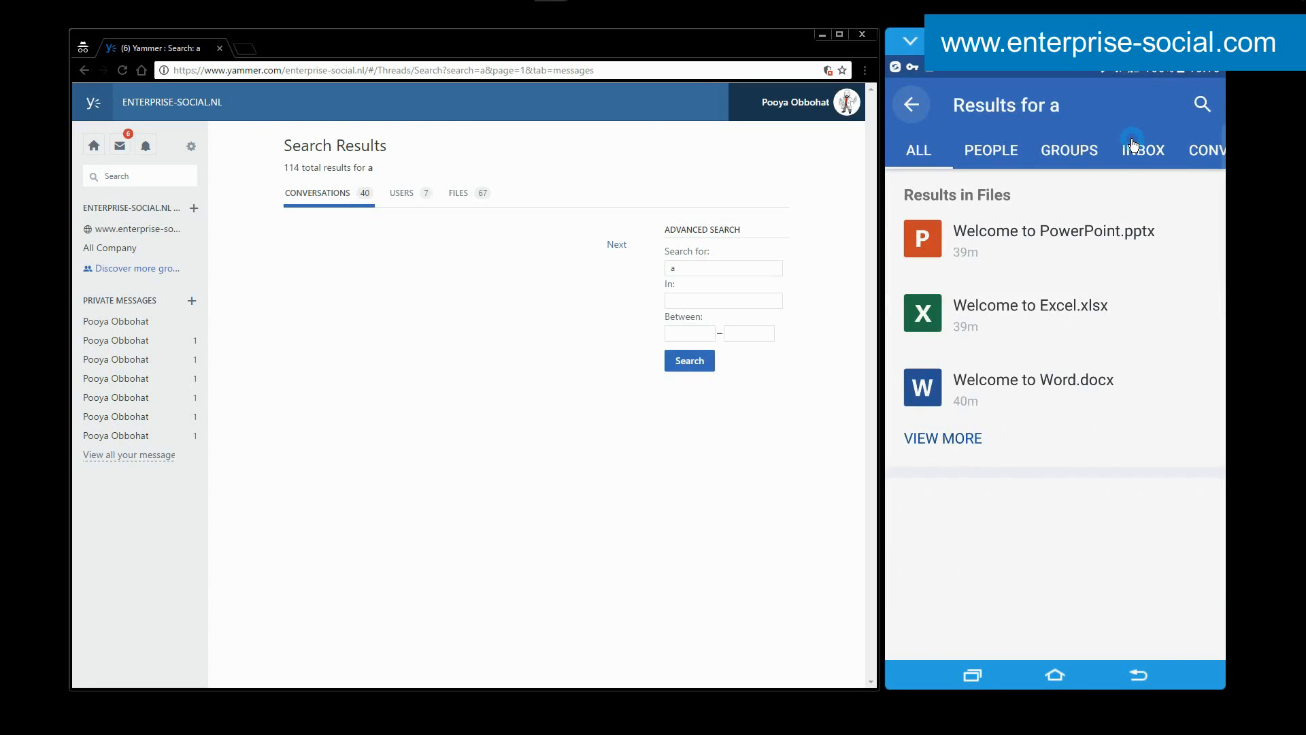
pyautogui.moveTo(1165, 146); pyautogui.dragTo(944, 163)
pyautogui.moveTo(1195, 155); pyautogui.dragTo(949, 166)
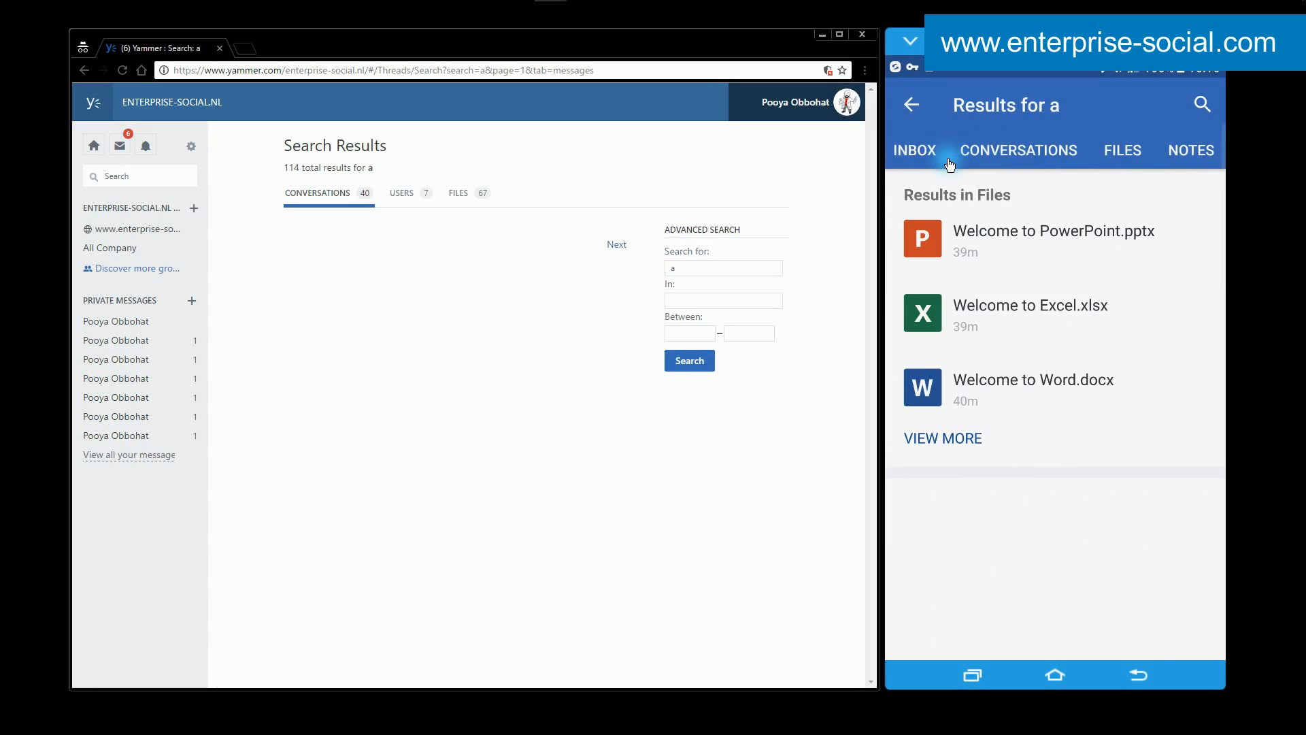
pyautogui.moveTo(1154, 146); pyautogui.dragTo(1183, 159)
pyautogui.click(916, 112)
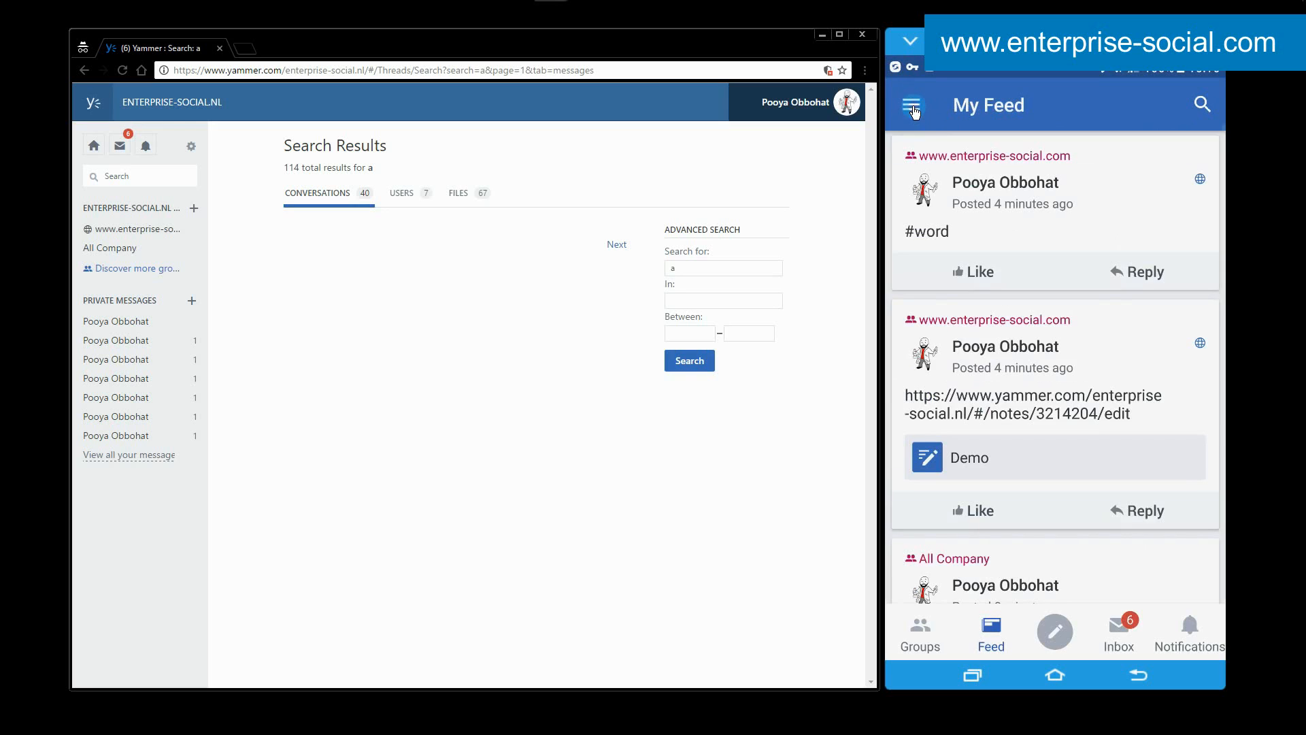
# Go to the web home feed, look at the account's profile settings, and return to the home feed.
pyautogui.click(95, 146)
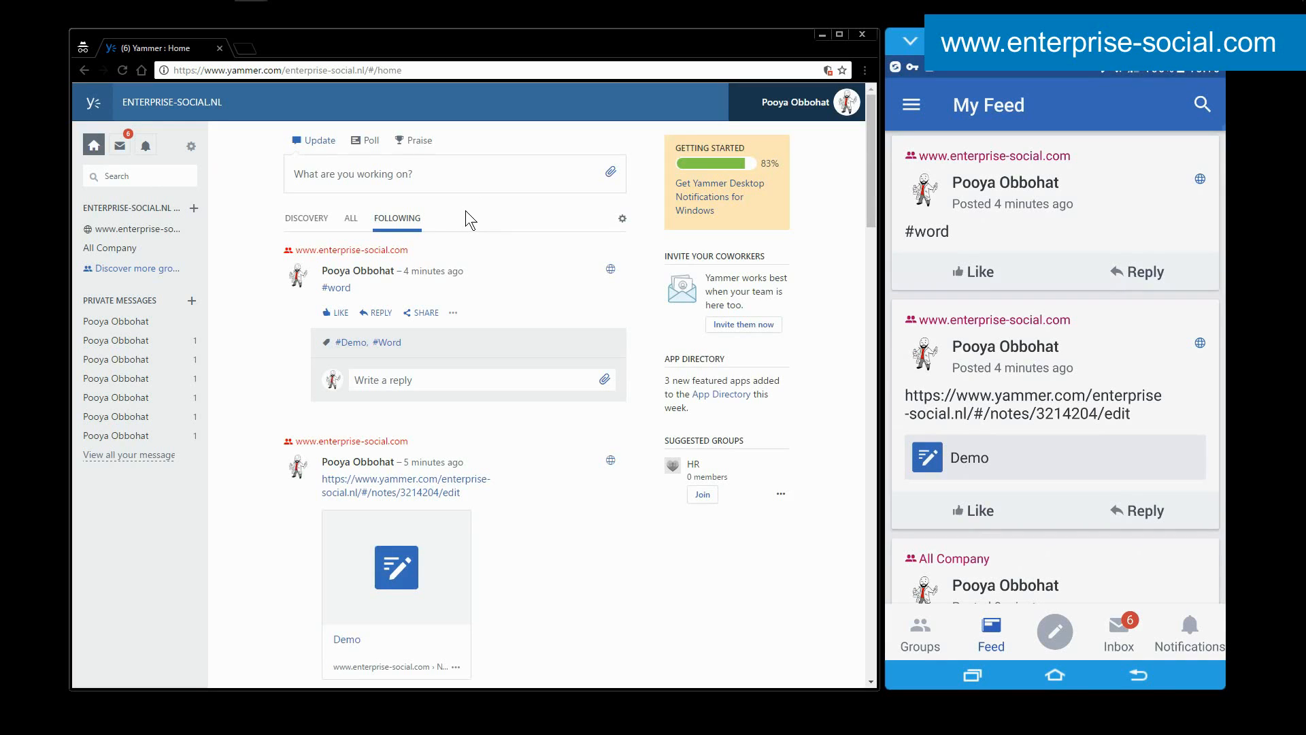
pyautogui.click(194, 150)
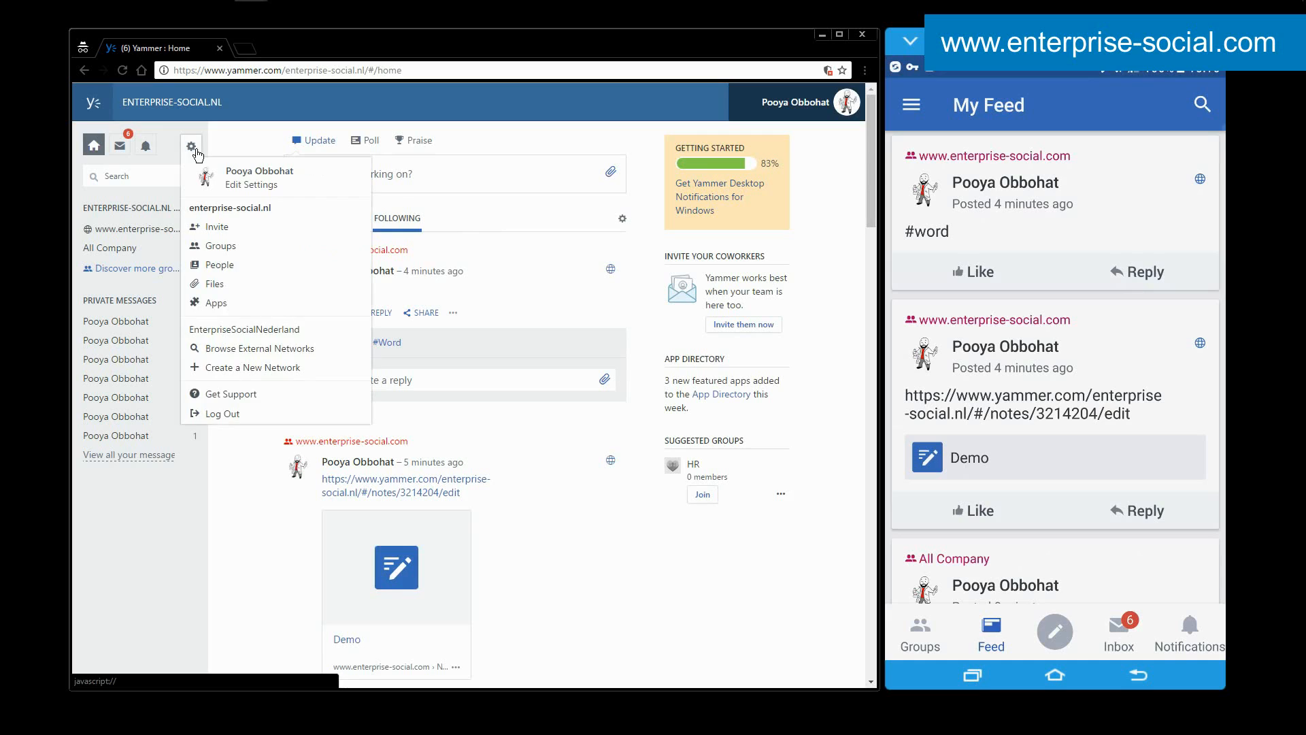
pyautogui.click(262, 188)
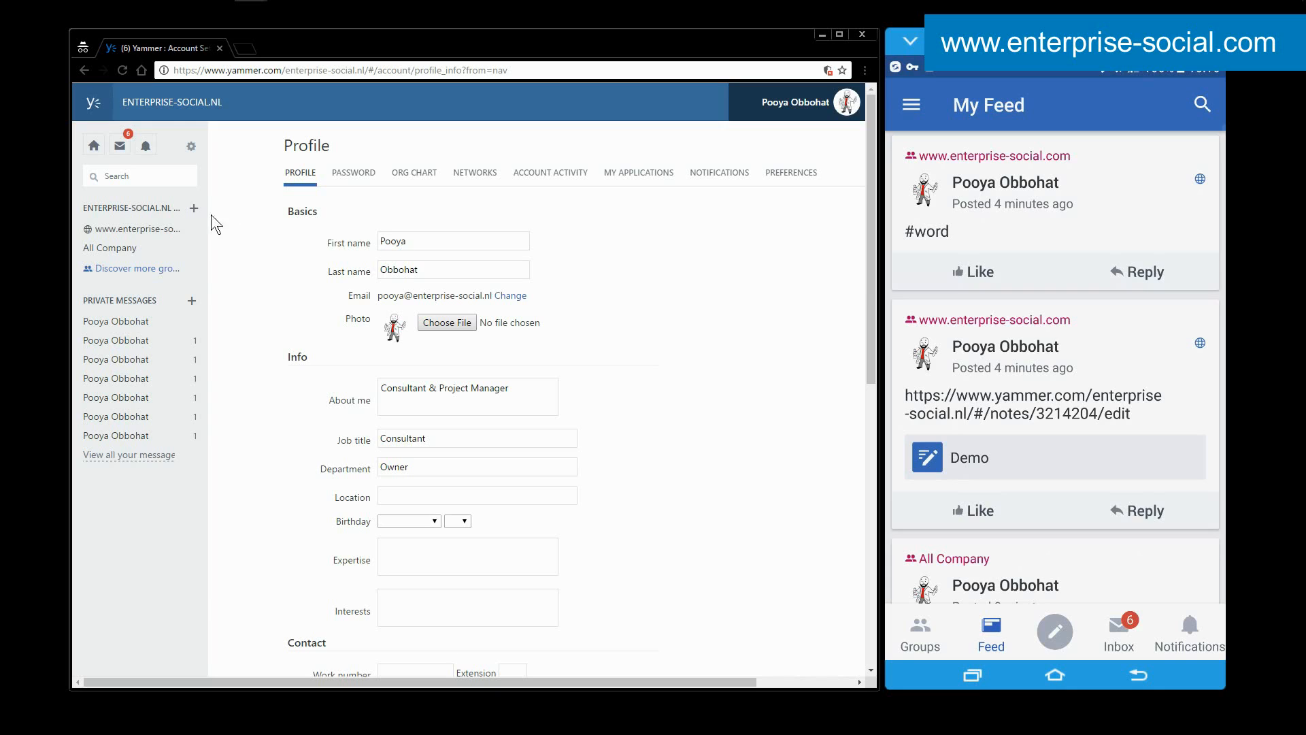
pyautogui.click(94, 146)
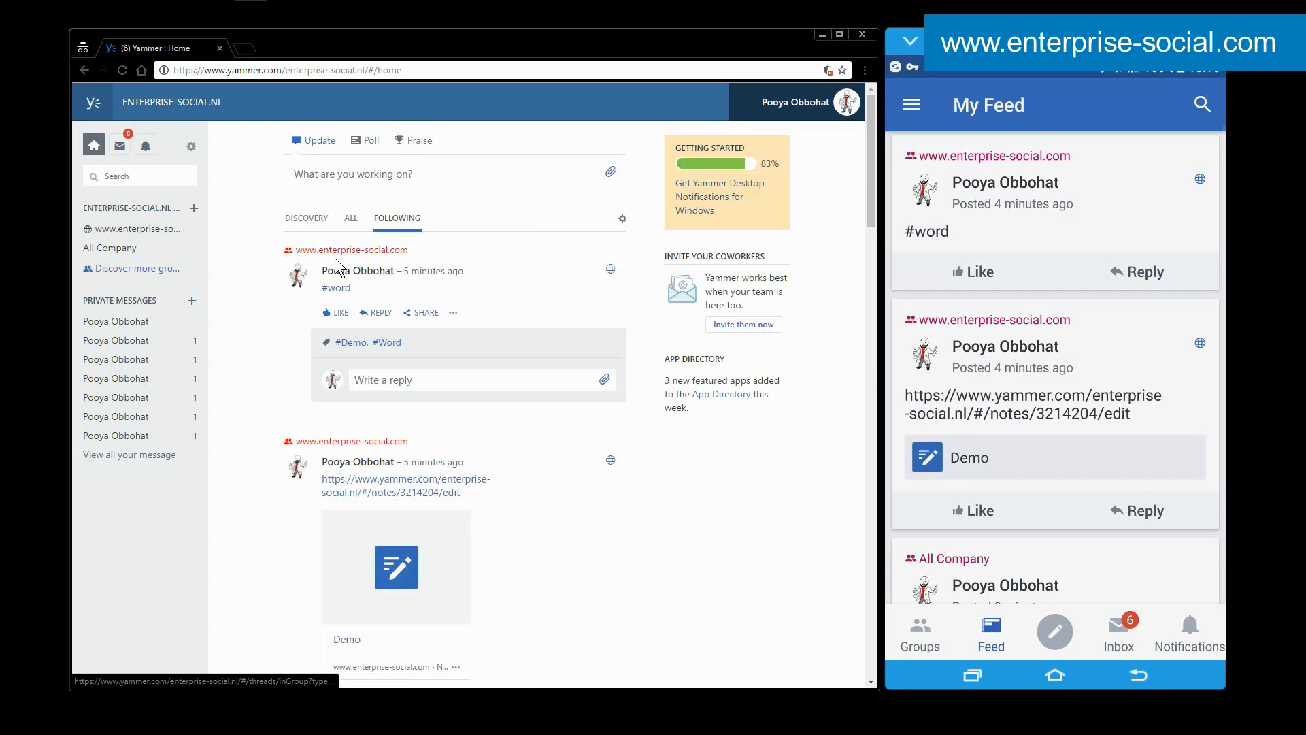
# View your own profile page on the web and review all the editable profile fields down to work and education.
pyautogui.moveTo(352, 272)
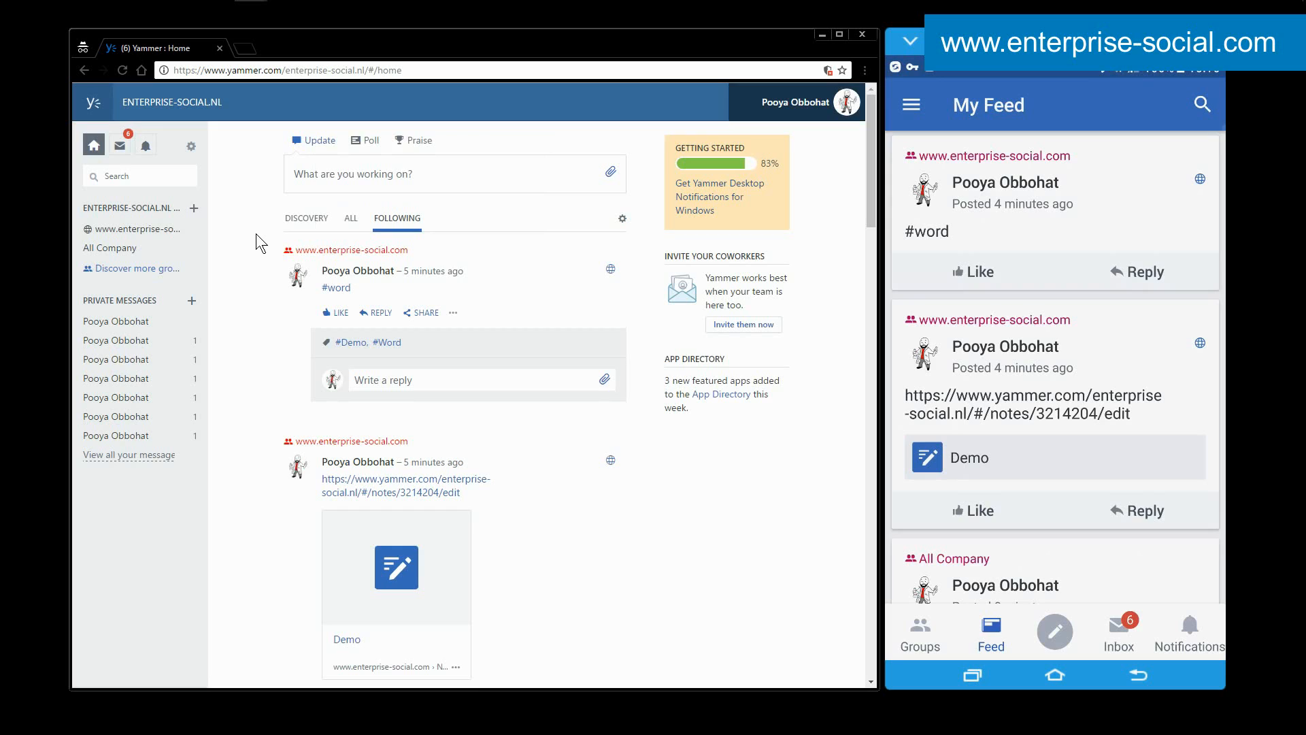
pyautogui.click(191, 147)
pyautogui.click(239, 174)
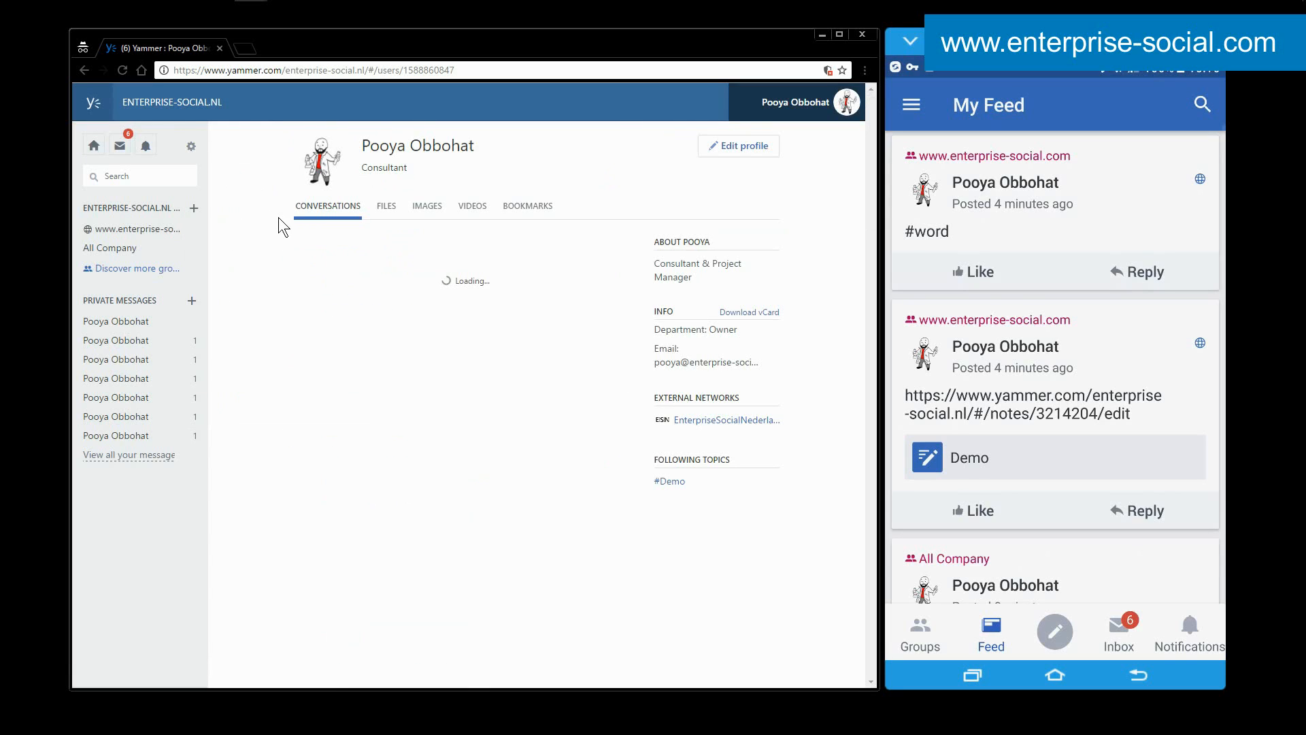
pyautogui.click(740, 145)
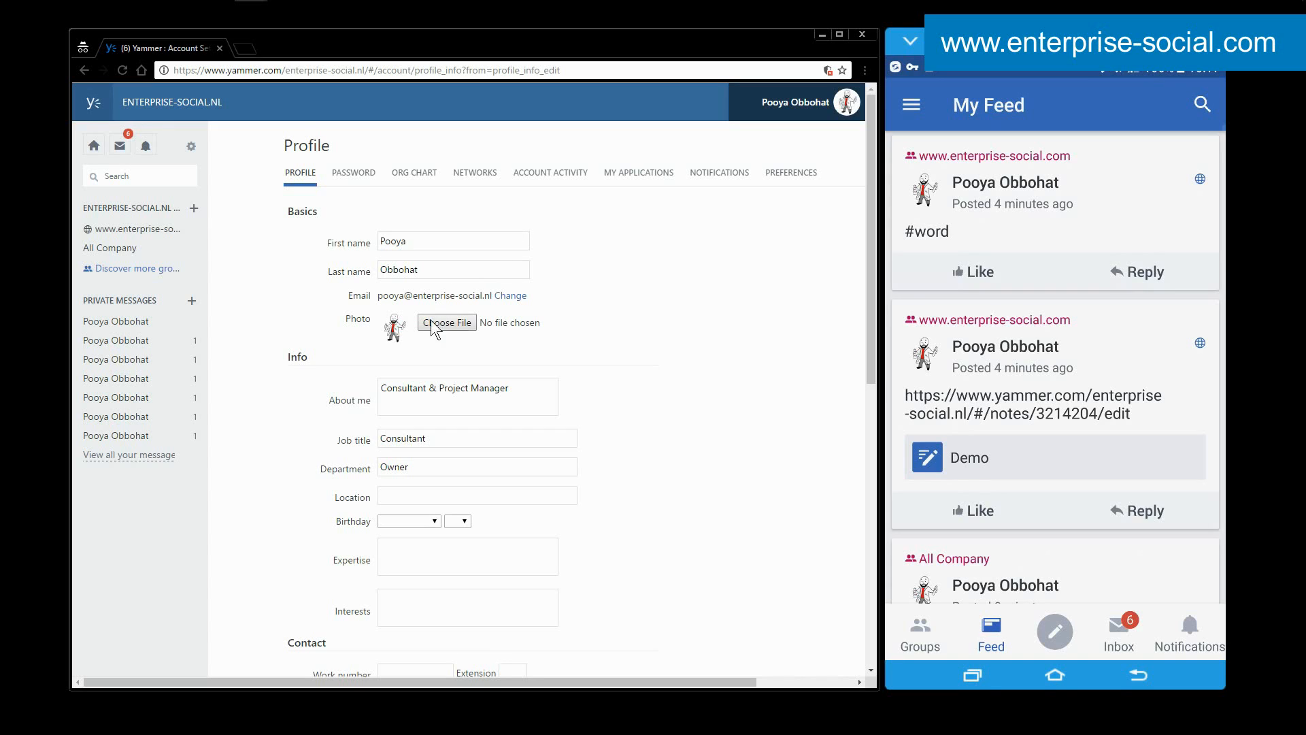
pyautogui.scroll(-9, 615, 327)
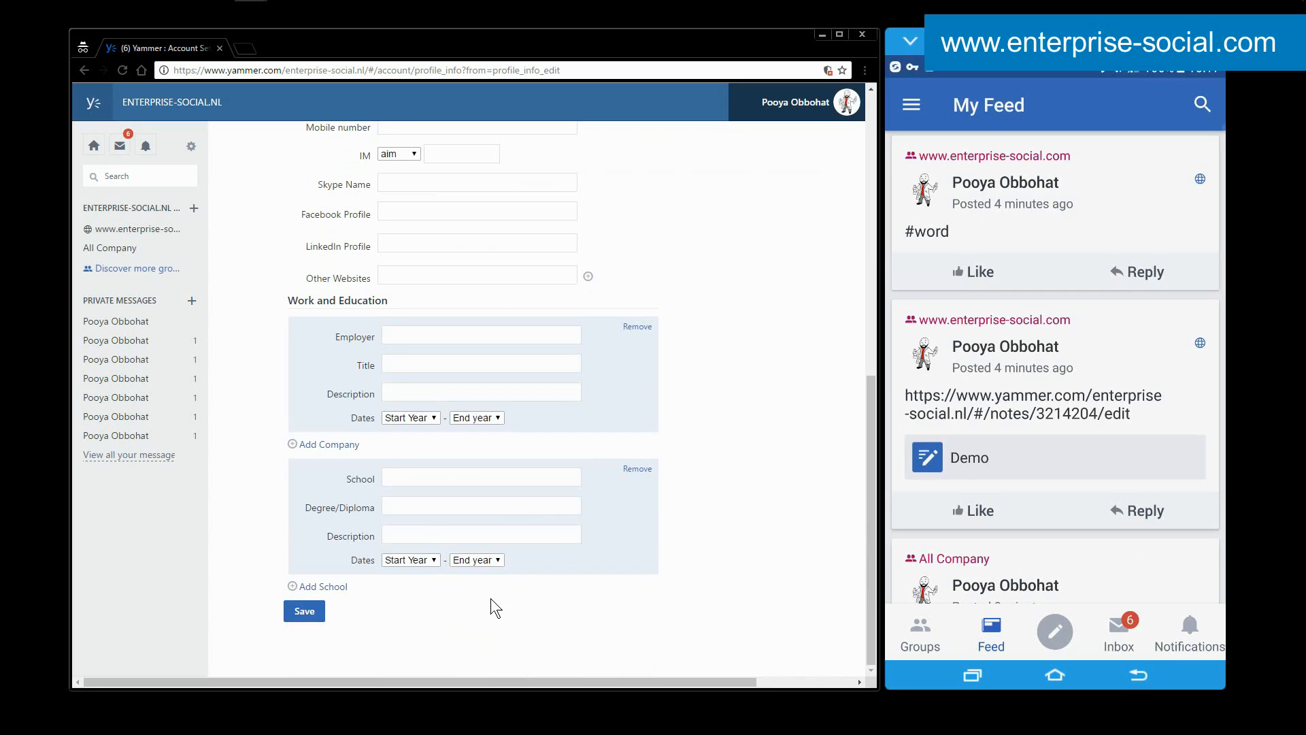
pyautogui.scroll(9, 491, 584)
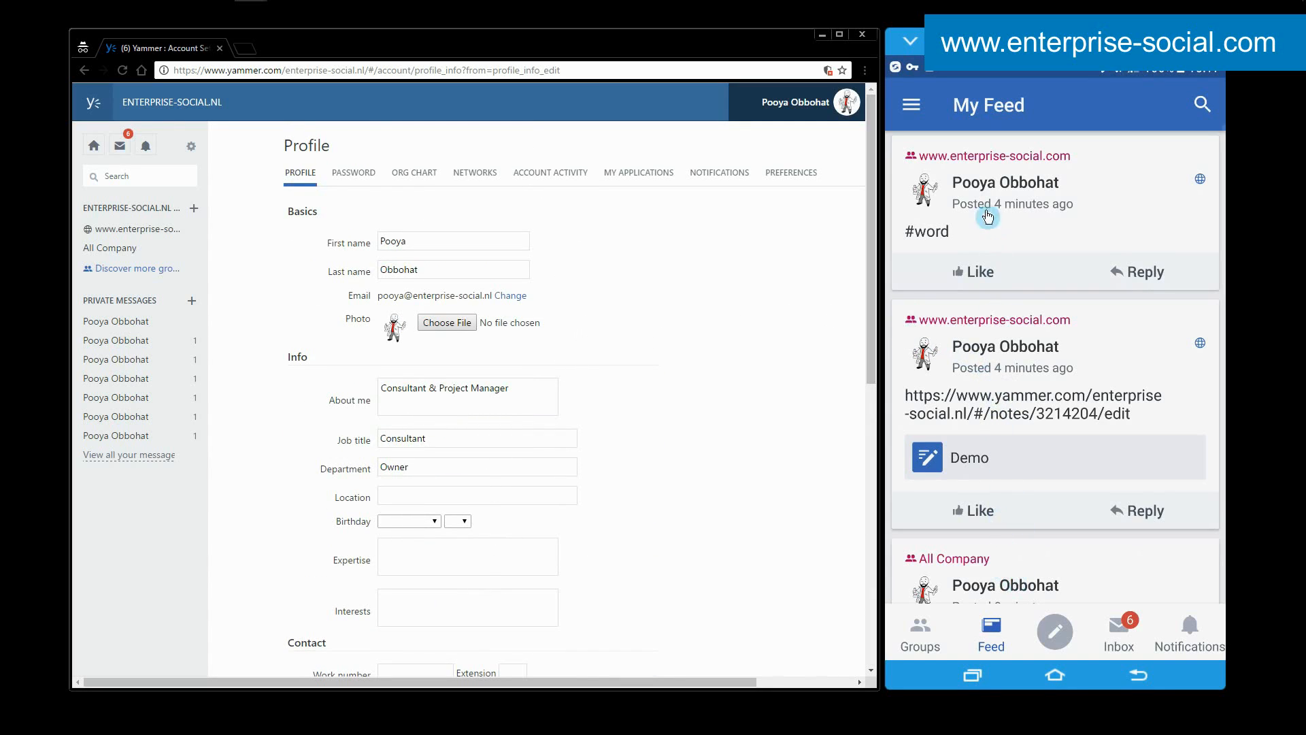
# View your own profile in the mobile app, look at its editable fields, and cancel without saving.
pyautogui.click(911, 104)
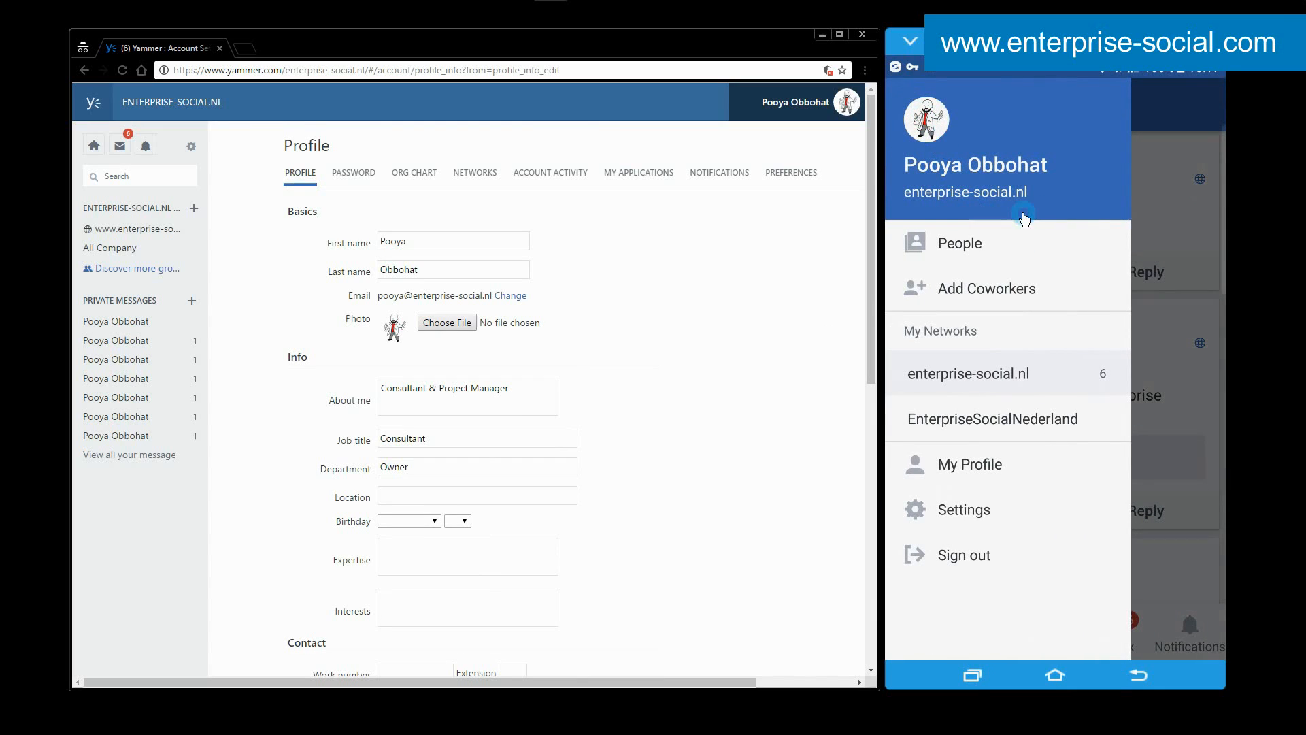
pyautogui.click(1010, 165)
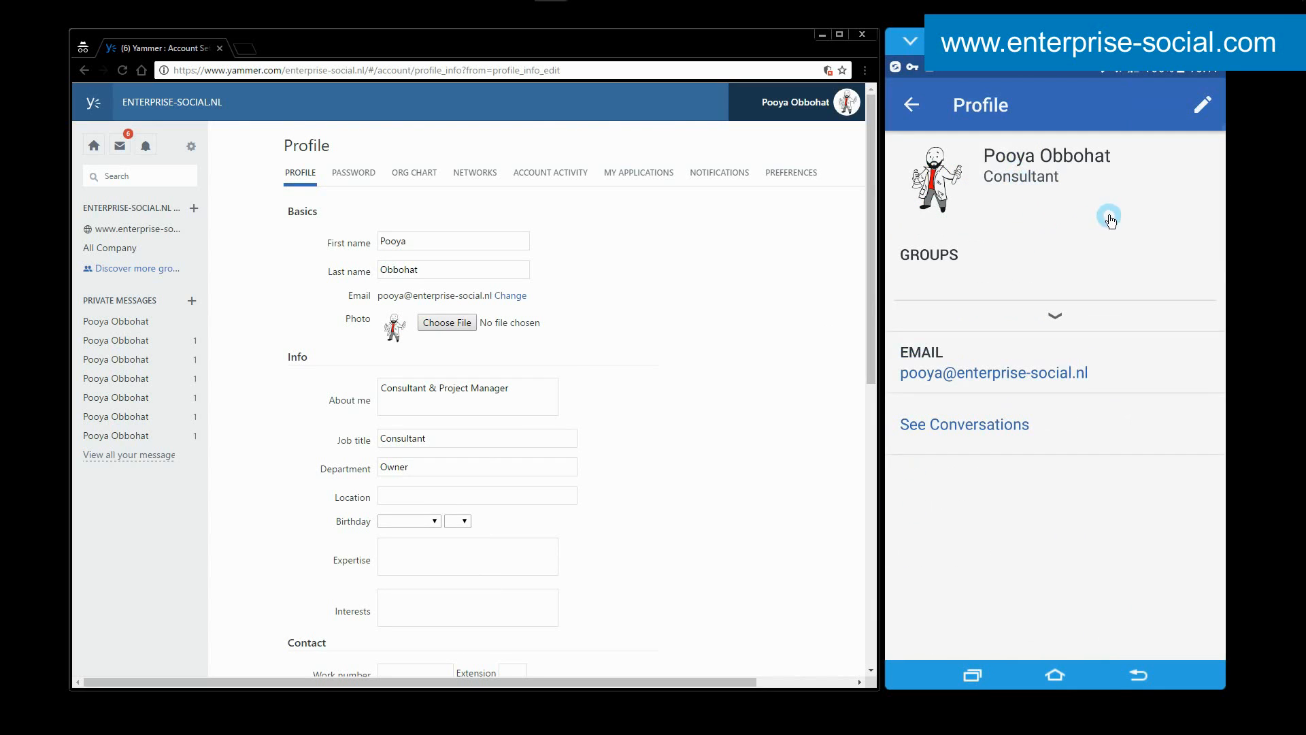
pyautogui.click(1201, 108)
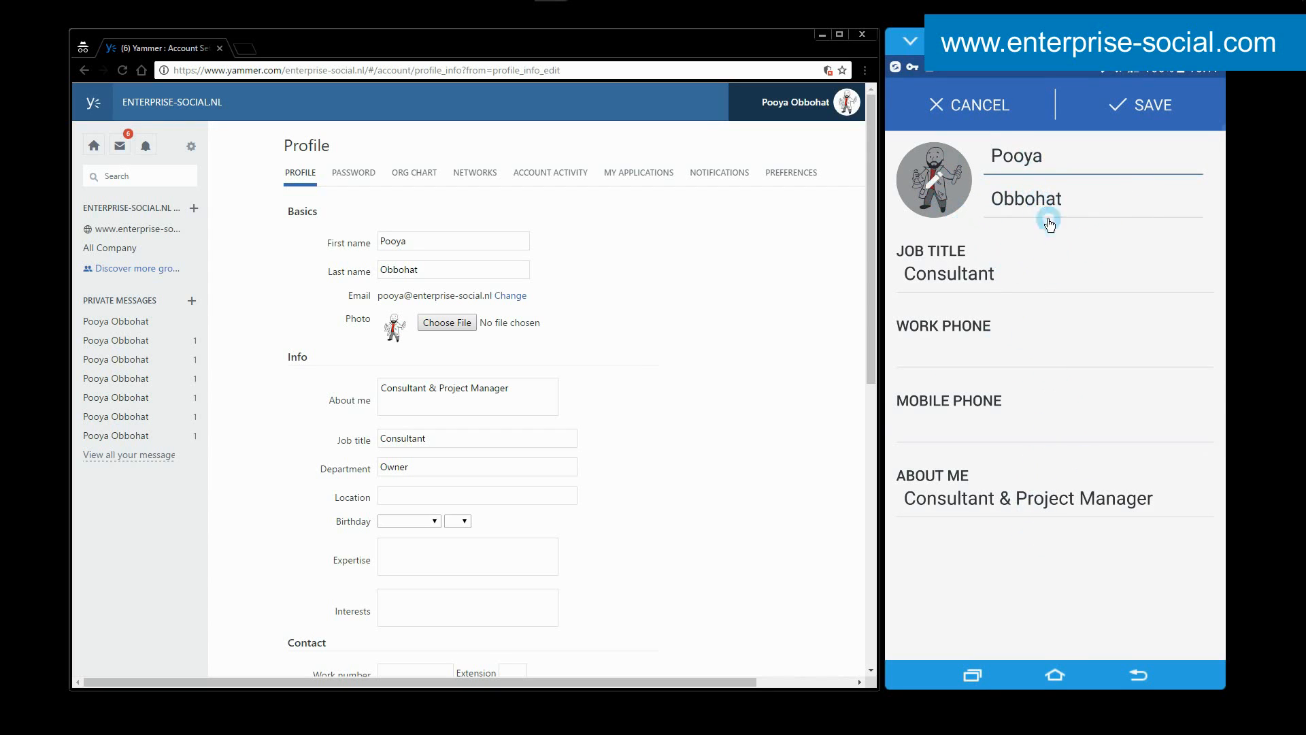
pyautogui.click(986, 105)
pyautogui.click(918, 106)
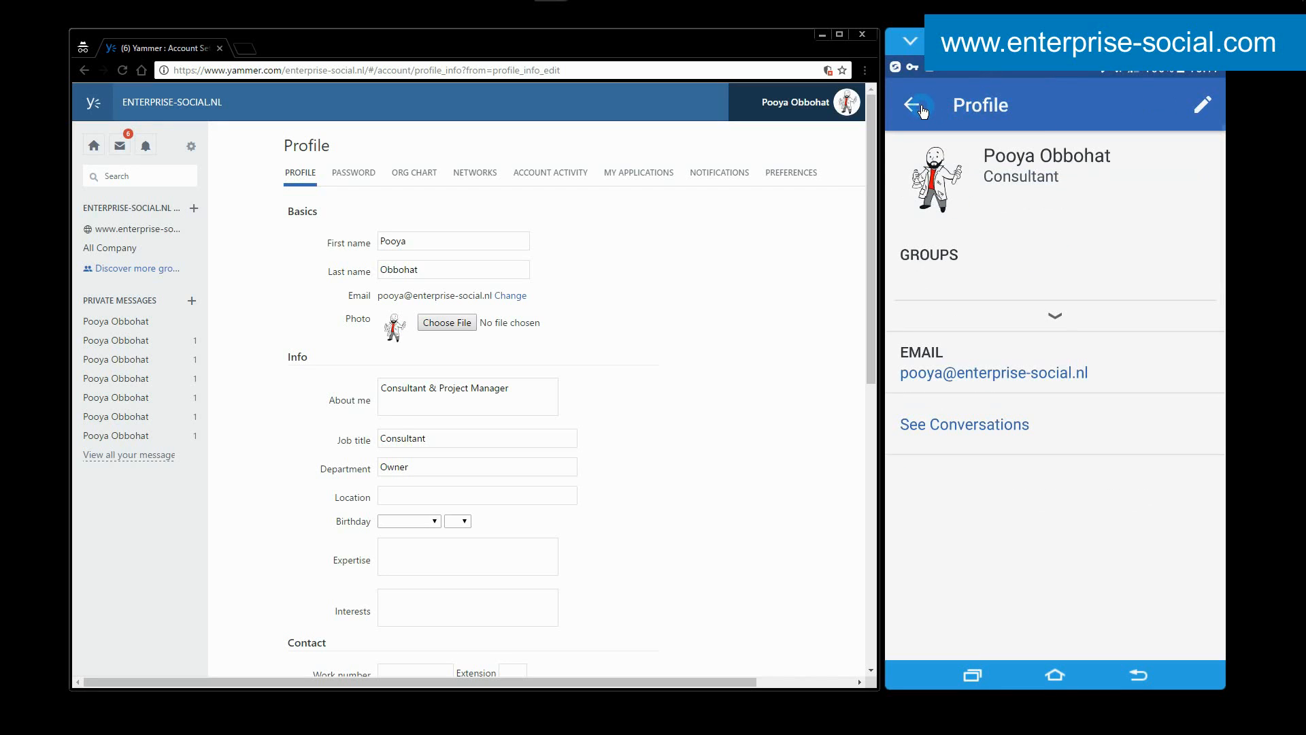
# Look at the mobile profile's picture upload options, cancel the edit, and return to the feeds on mobile and web.
pyautogui.click(1201, 105)
pyautogui.click(943, 187)
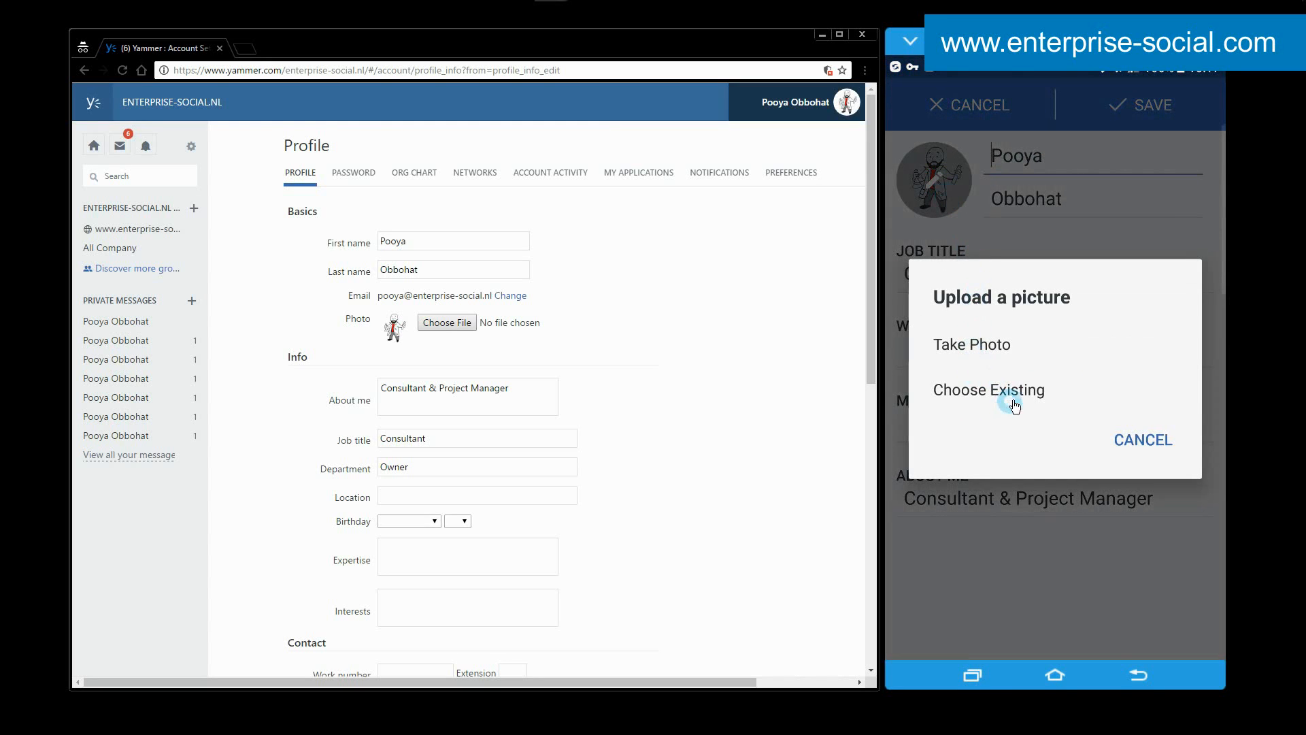
pyautogui.click(1159, 440)
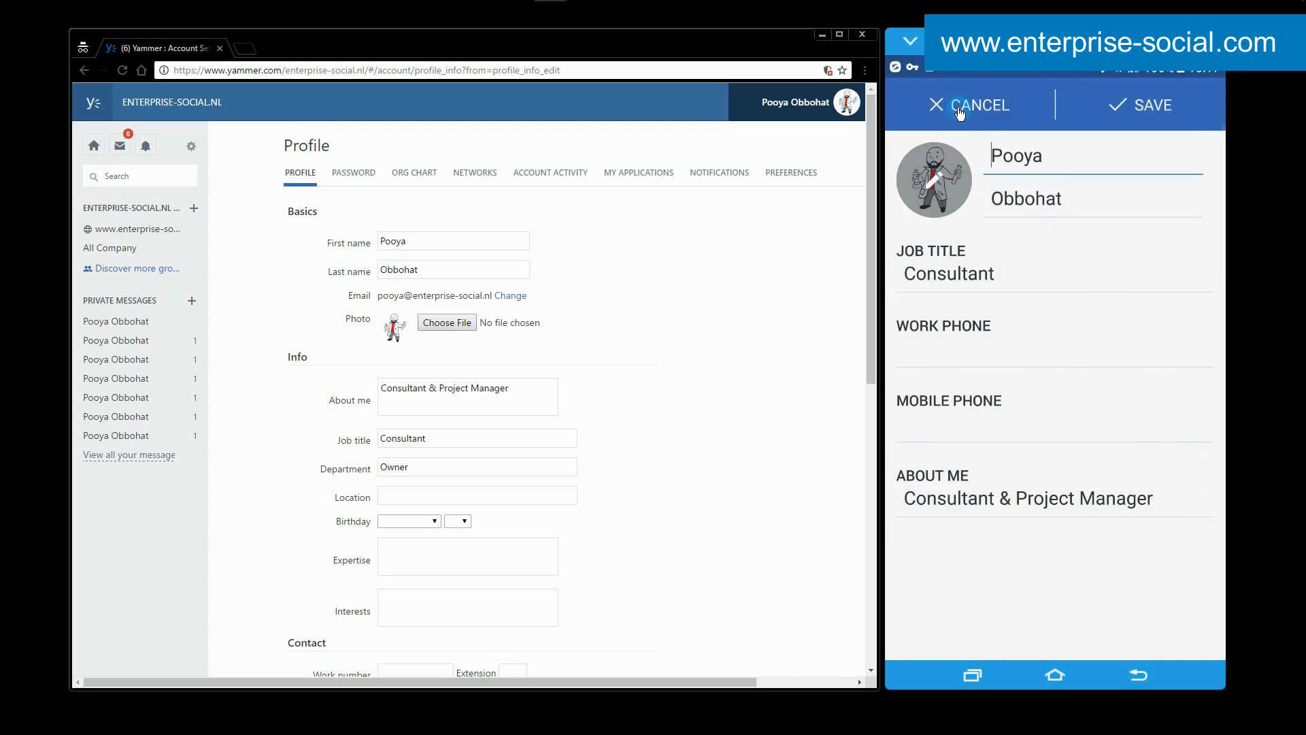
pyautogui.click(957, 107)
pyautogui.click(915, 106)
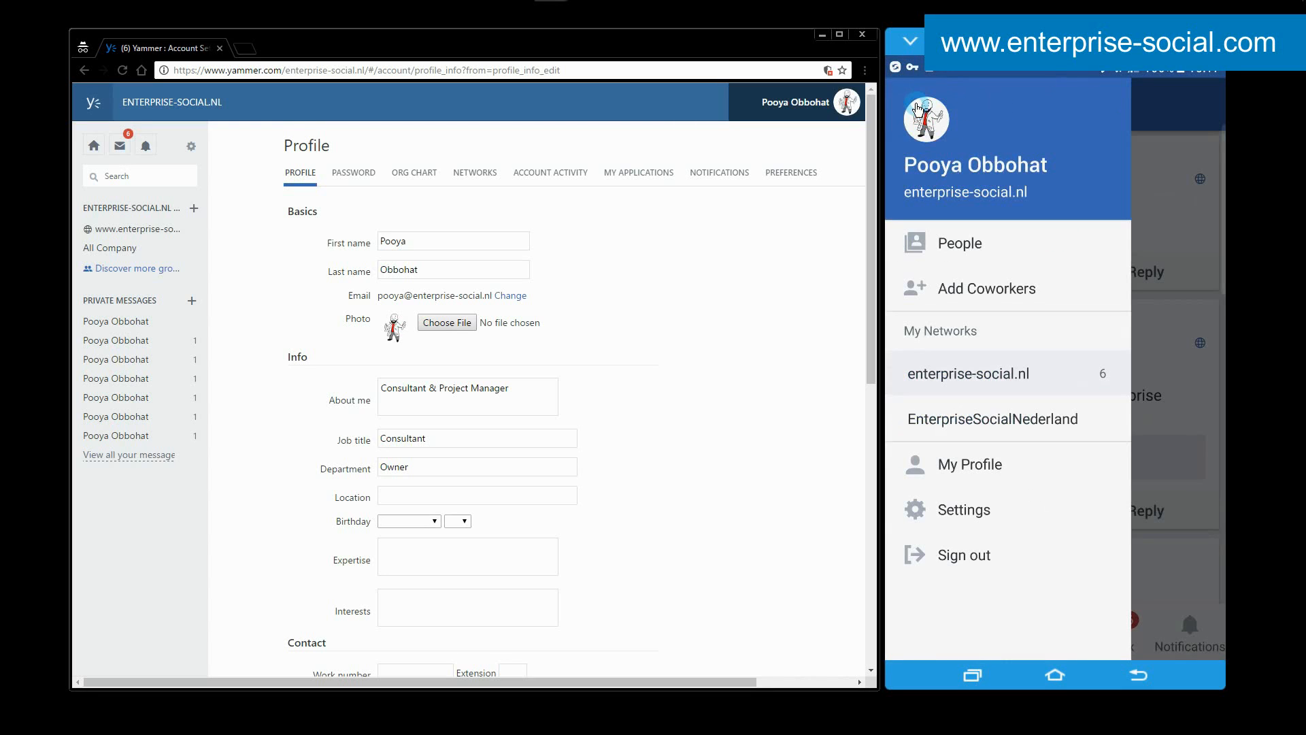
pyautogui.click(1174, 124)
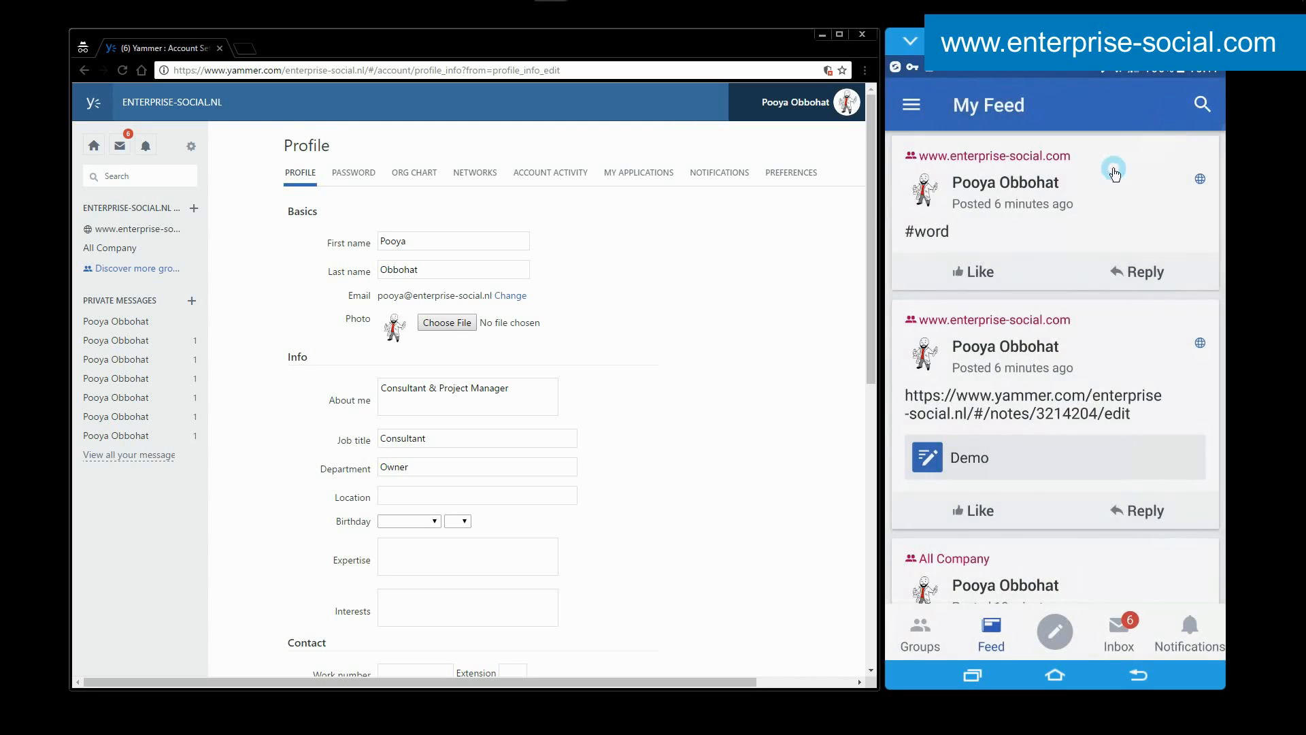
pyautogui.click(88, 146)
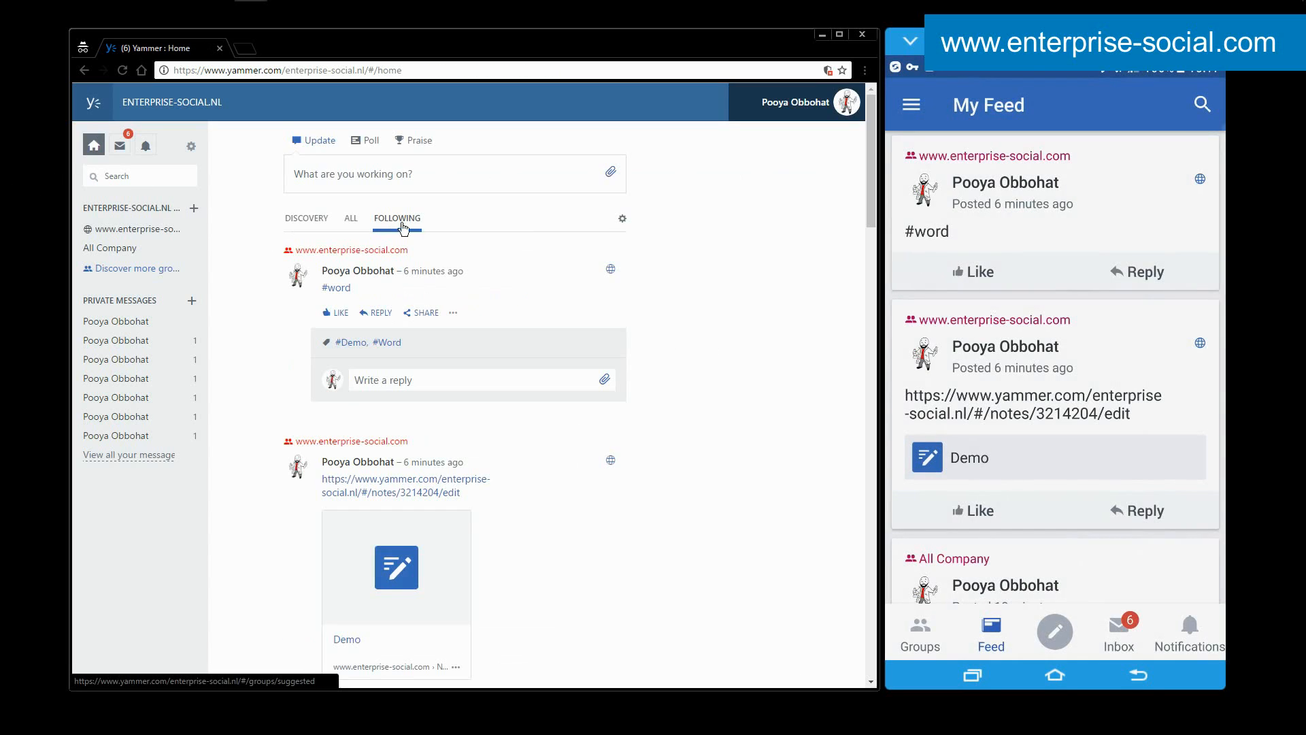